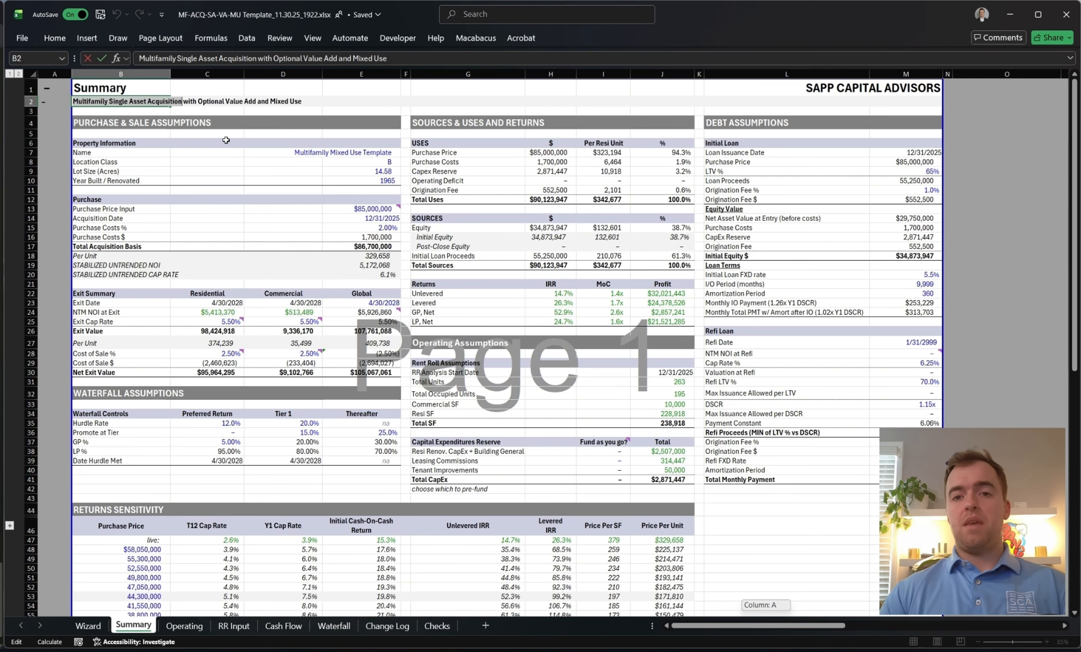
Leave the subtitle cell unchanged and look over the Summary sheet's purchase and sale assumptions and the returns table.
{"action": "key", "text": "Escape"}
{"action": "left_click", "coordinate": [301, 201]}
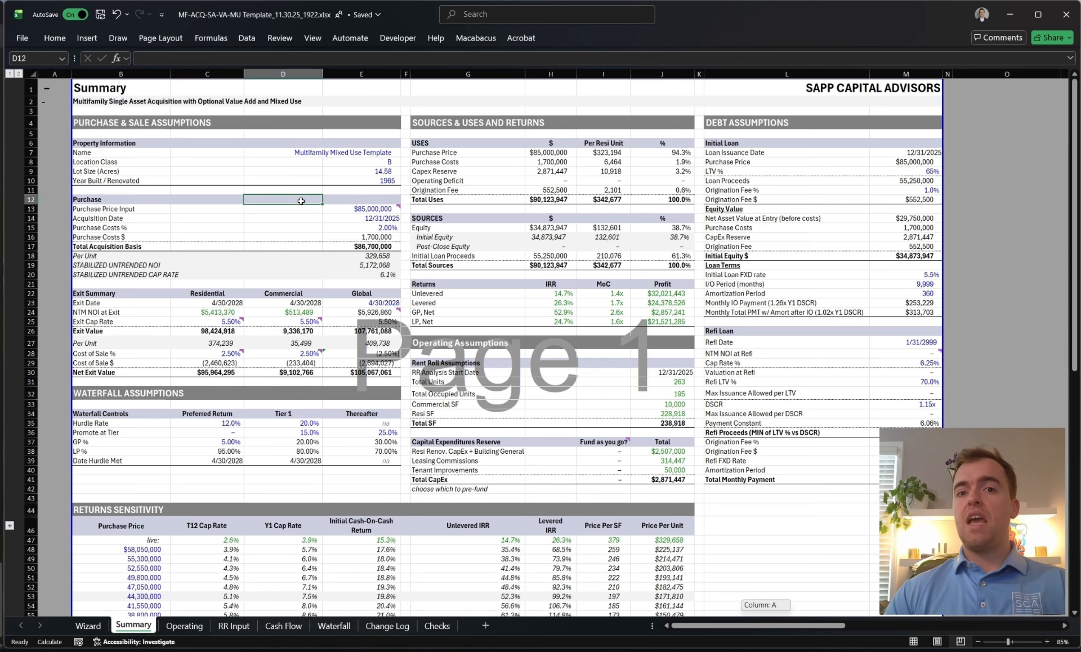
{"action": "left_click", "coordinate": [137, 124]}
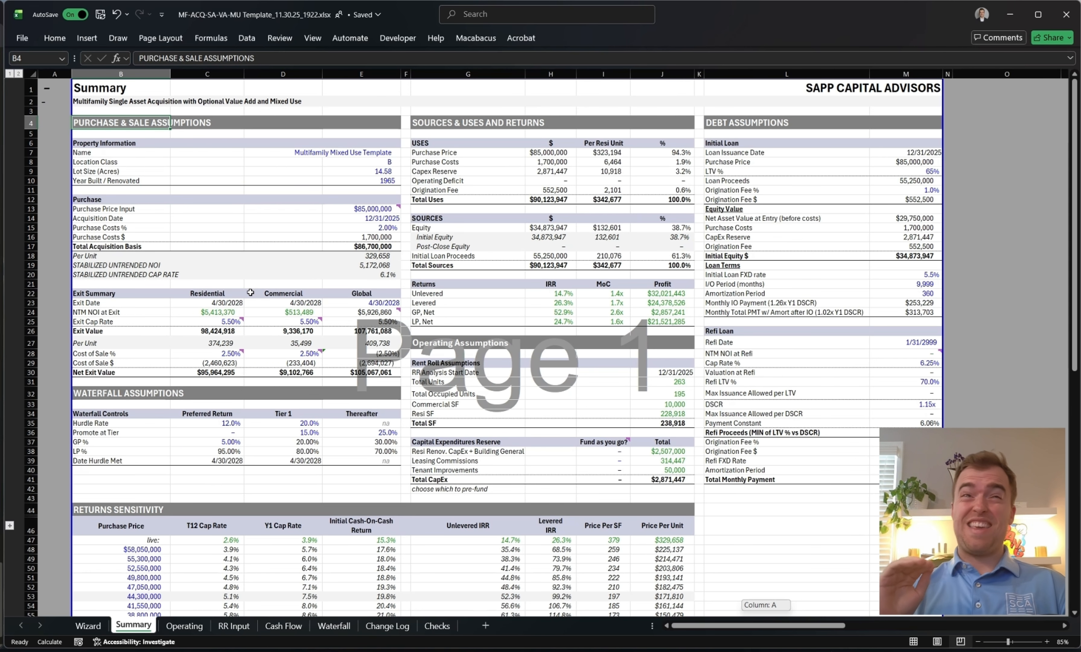
{"action": "left_click", "coordinate": [679, 330]}
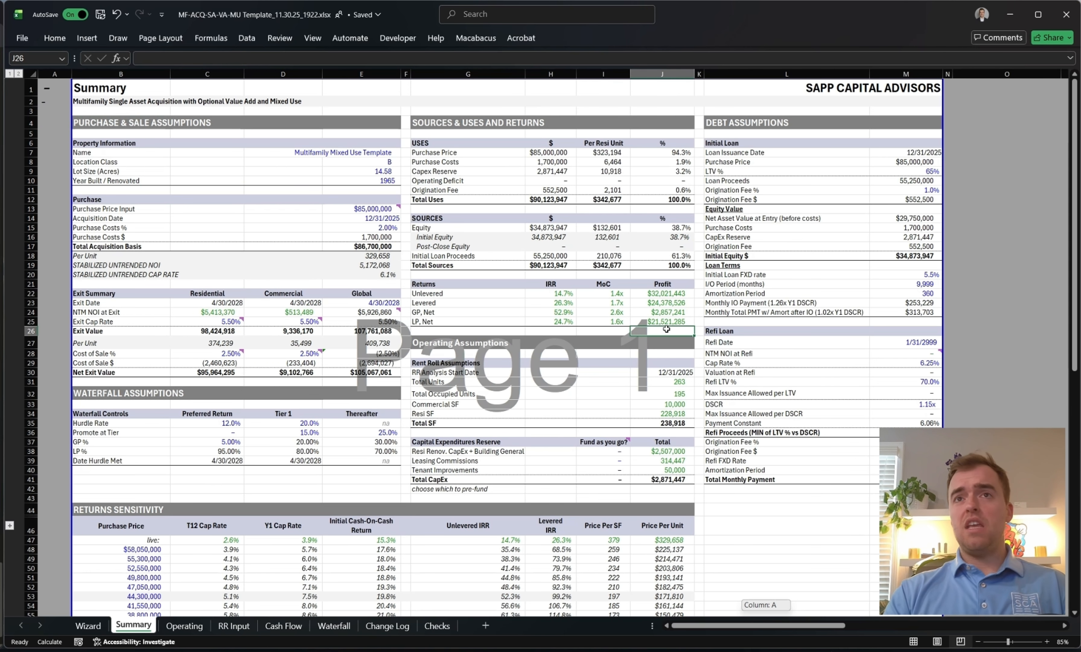
{"action": "left_click", "coordinate": [607, 330]}
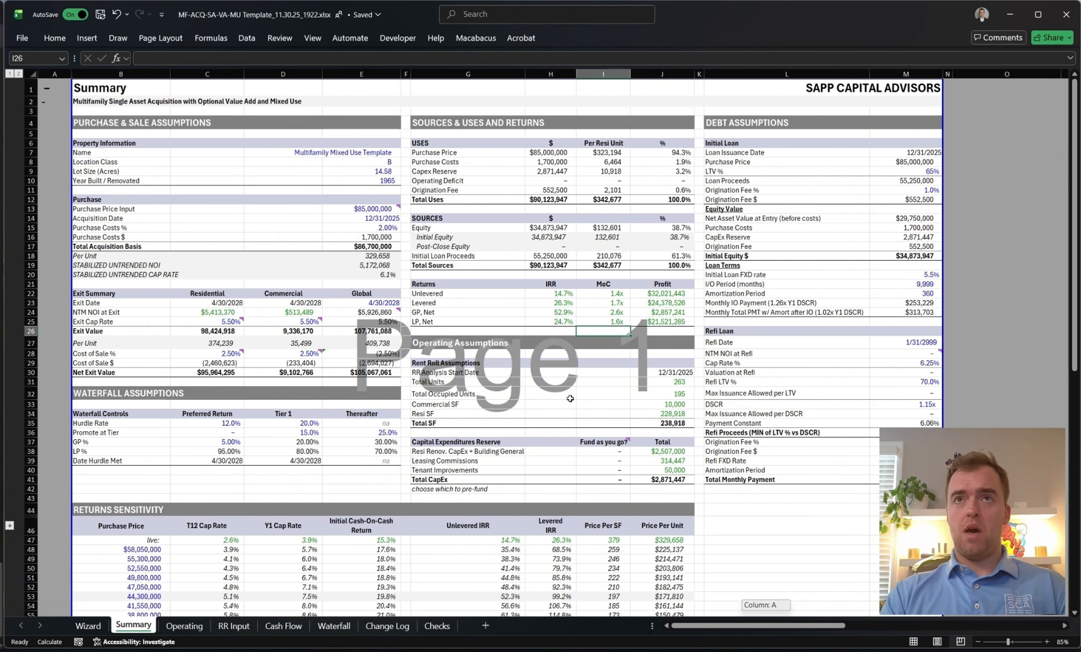
{"action": "left_click", "coordinate": [104, 119]}
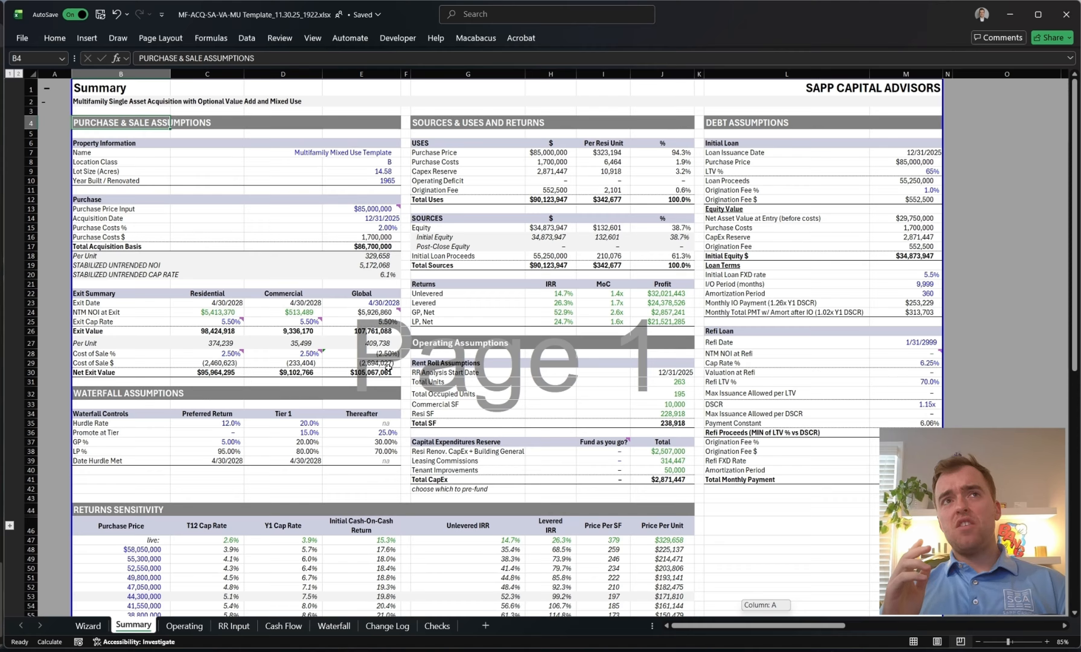
Preview the printed layout of the Summary sheet, then return to its sources, uses and returns section.
{"action": "key", "text": "ctrl+p"}
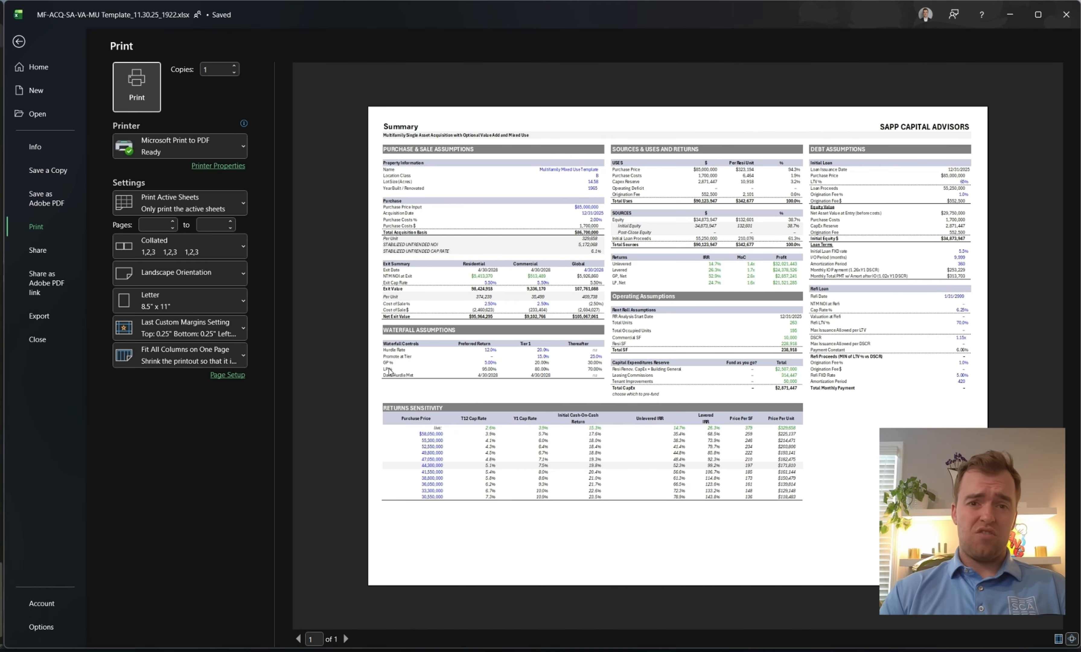
{"action": "key", "text": "Escape"}
{"action": "left_click", "coordinate": [468, 294]}
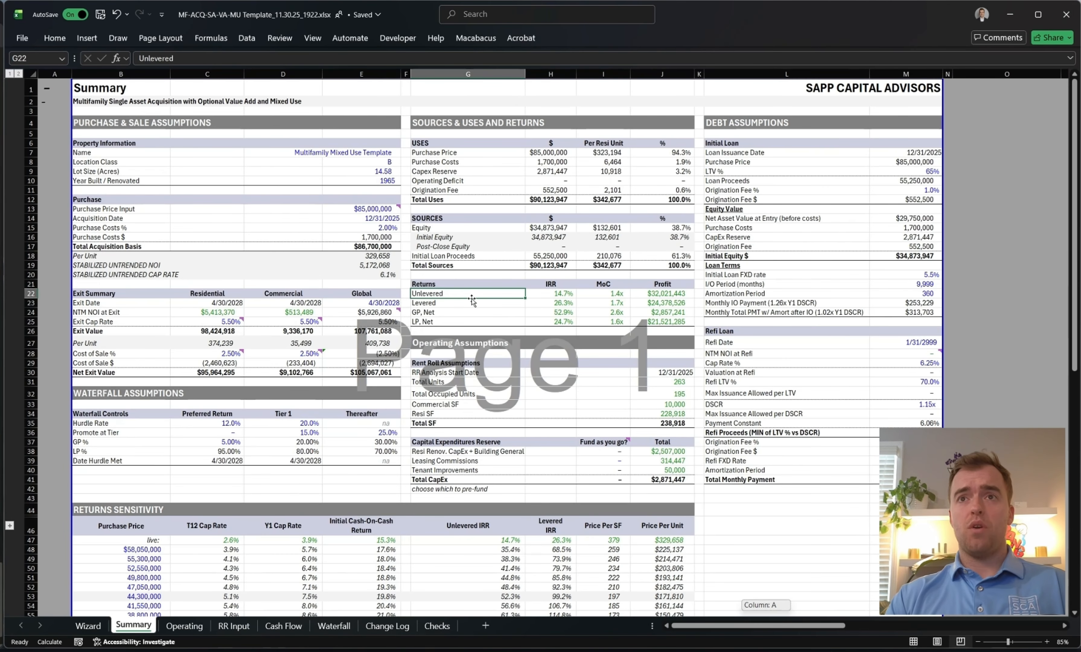
{"action": "left_click", "coordinate": [570, 256]}
Review the purchase and sale assumptions block by block: property information, purchase, and exit summary with its global exit date.
{"action": "left_click_drag", "start_coordinate": [307, 122], "coordinate": [396, 373]}
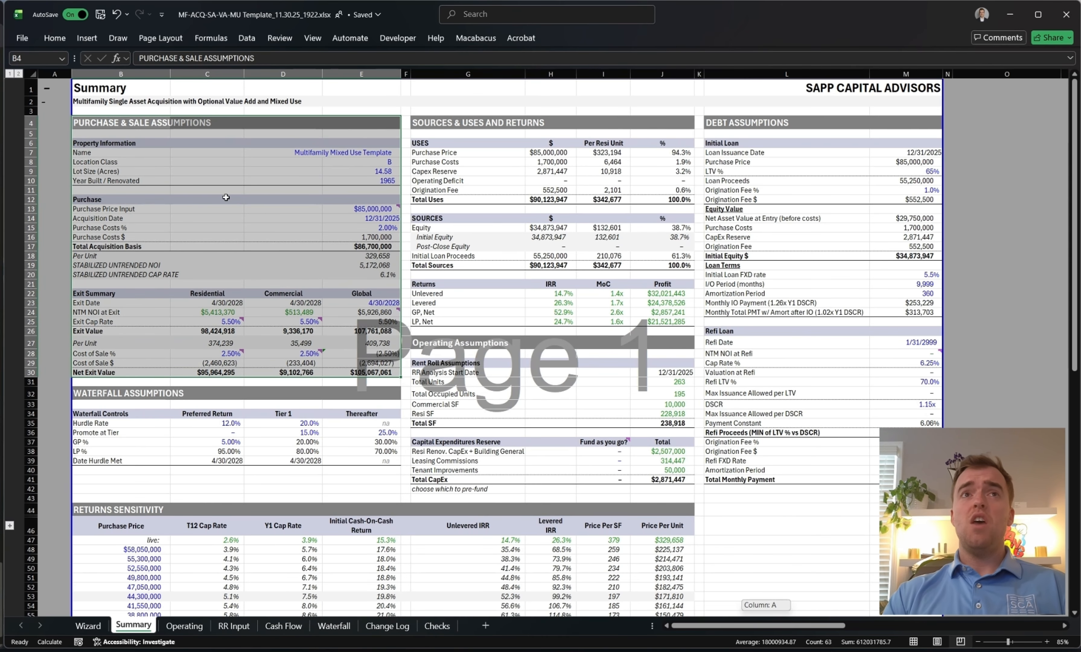
{"action": "left_click", "coordinate": [151, 156]}
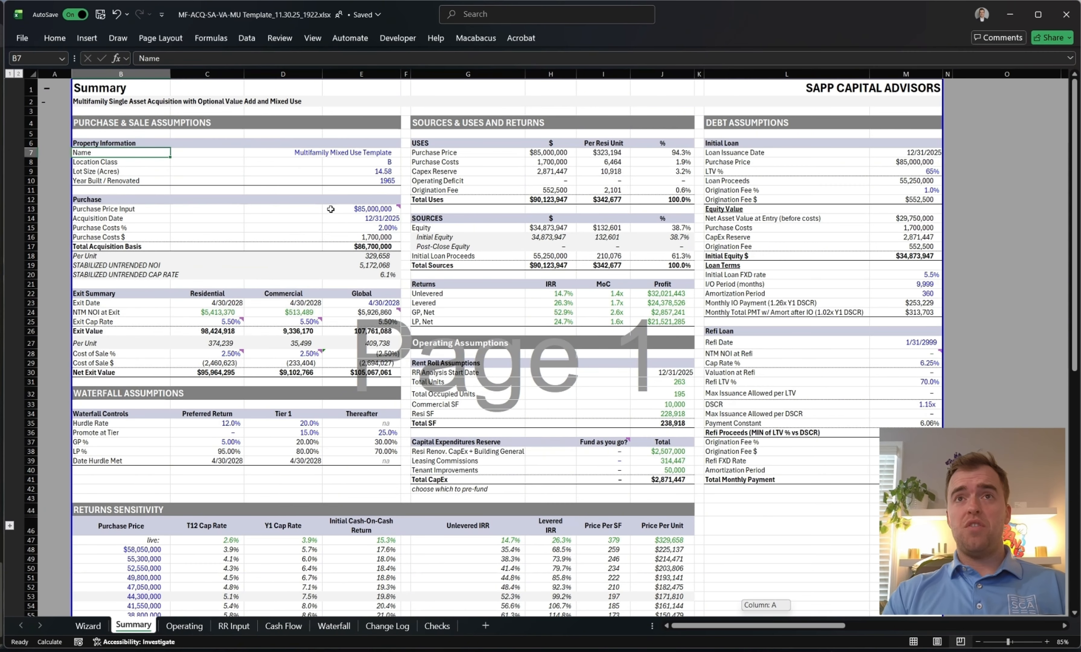
{"action": "left_click_drag", "start_coordinate": [88, 199], "coordinate": [361, 244]}
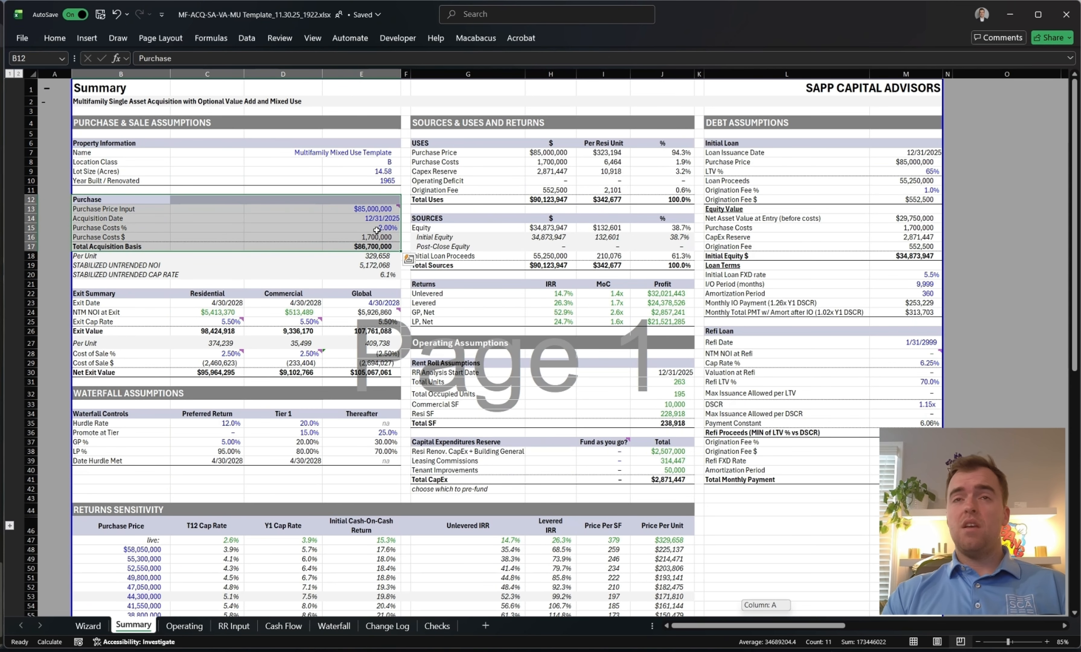
{"action": "left_click_drag", "start_coordinate": [105, 293], "coordinate": [358, 372]}
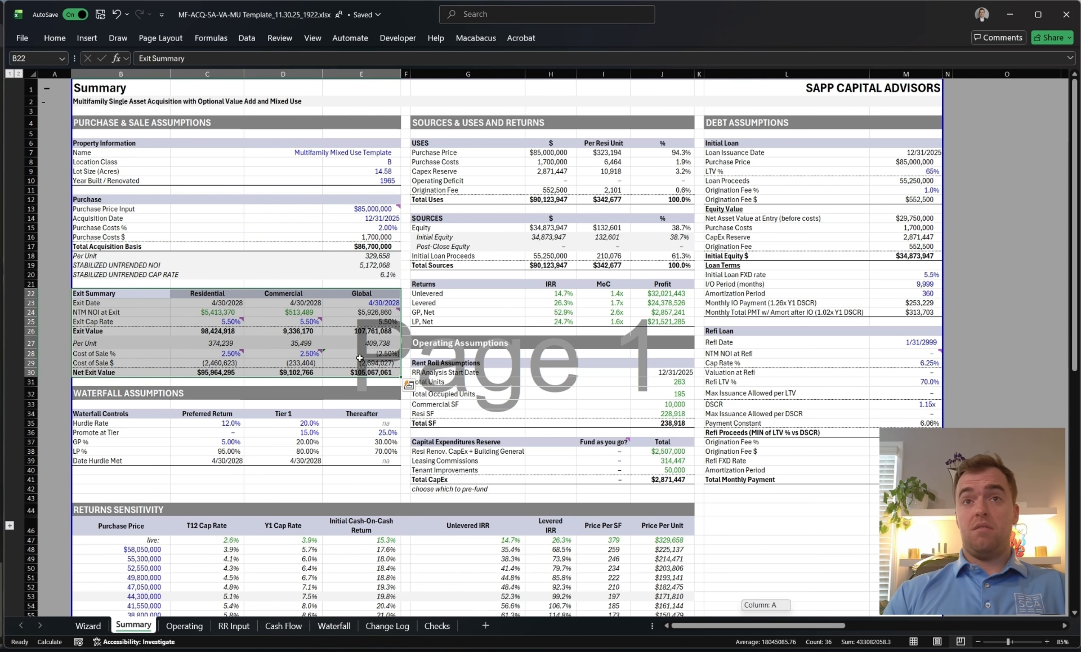
{"action": "left_click", "coordinate": [365, 303]}
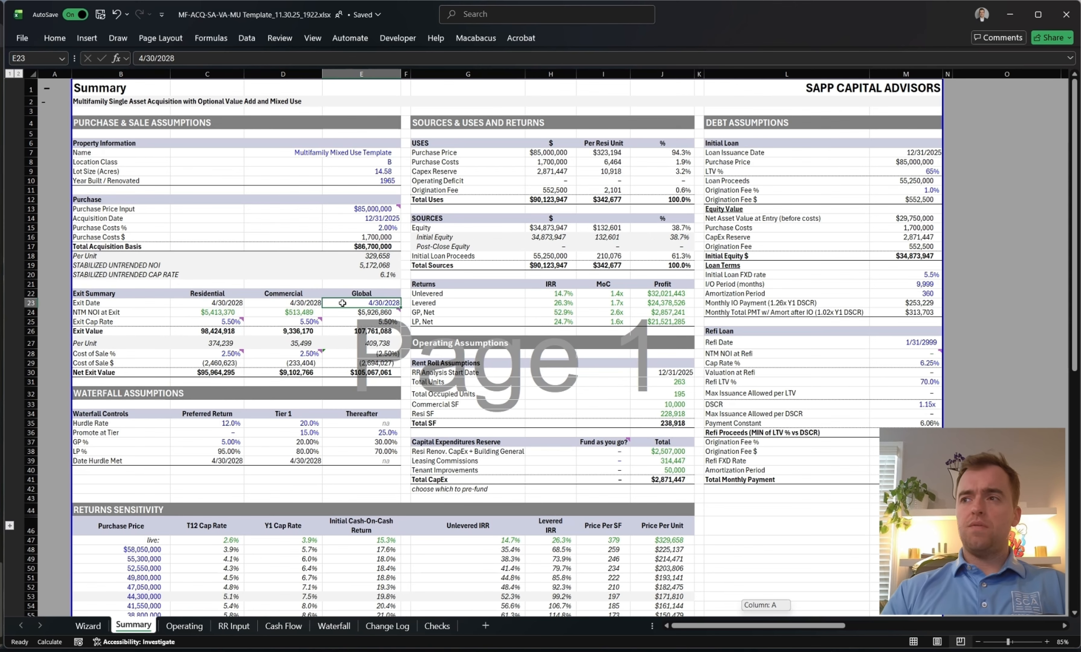
Inspect the blue purchase inputs, the linked residential and commercial exit dates, the commercial exit value formula and the residential cost-of-sale comment.
{"action": "left_click_drag", "start_coordinate": [375, 152], "coordinate": [389, 228]}
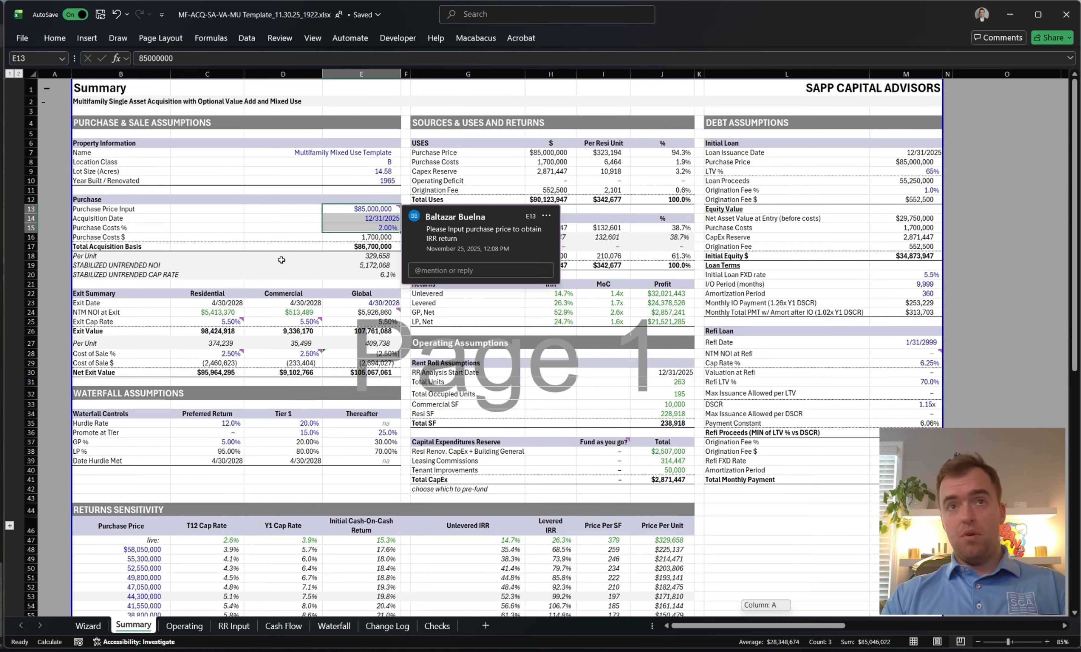
{"action": "left_click_drag", "start_coordinate": [219, 302], "coordinate": [257, 302]}
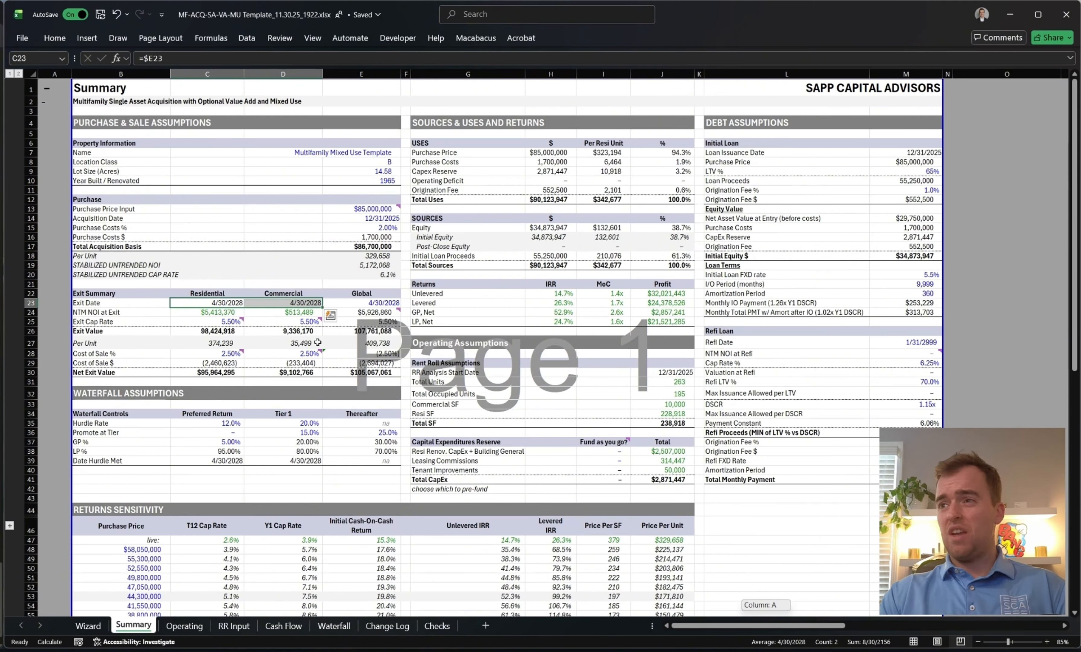
{"action": "left_click", "coordinate": [313, 333]}
{"action": "mouse_move", "coordinate": [229, 356]}
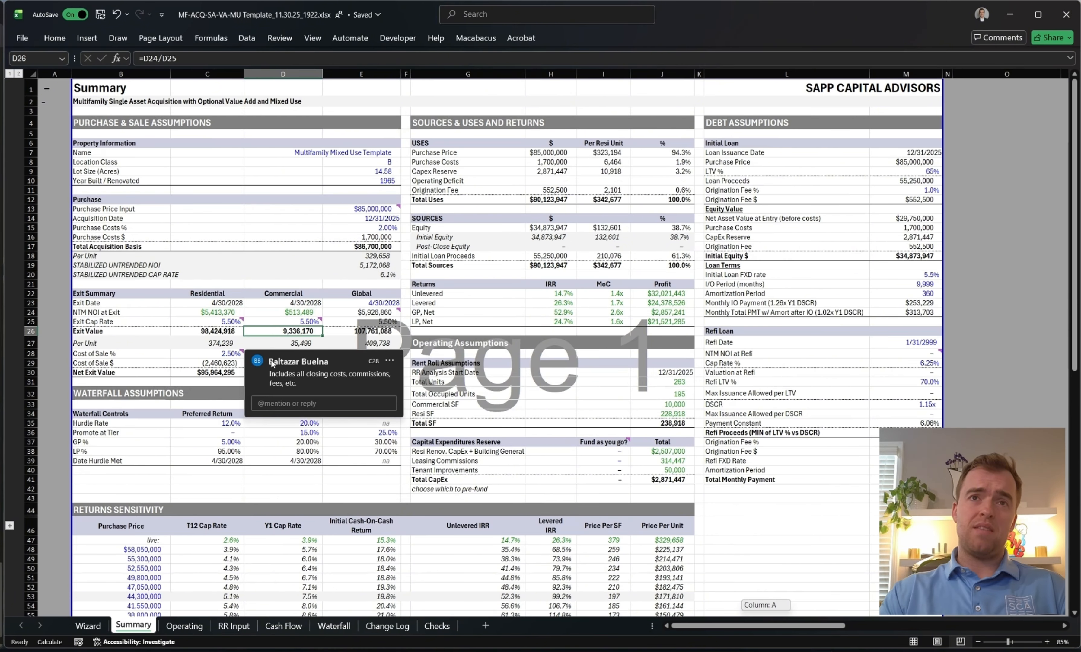
{"action": "left_click", "coordinate": [219, 312]}
Examine the Wizard sheet's instructions, general rules and the blue, green and black font color legend.
{"action": "left_click", "coordinate": [90, 625]}
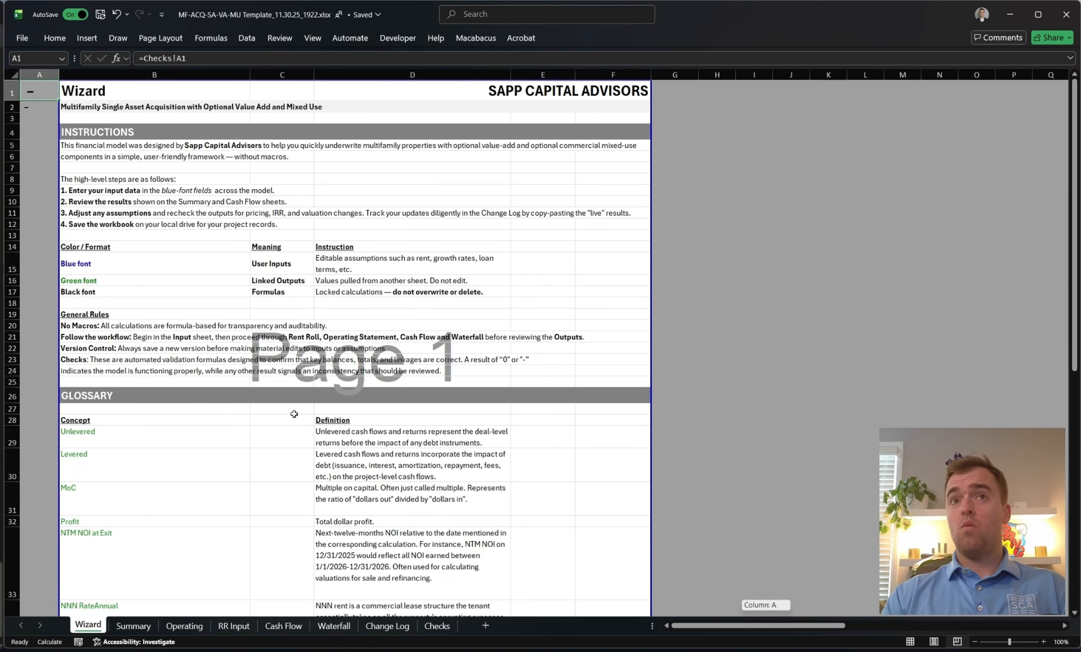
{"action": "left_click", "coordinate": [389, 334]}
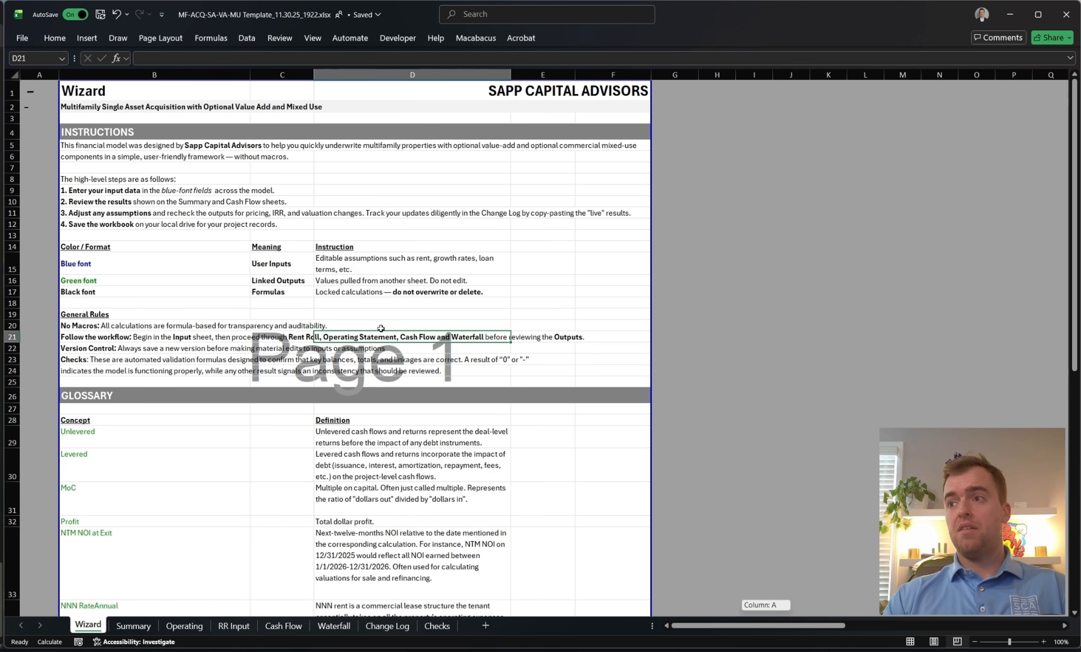
{"action": "left_click", "coordinate": [531, 246]}
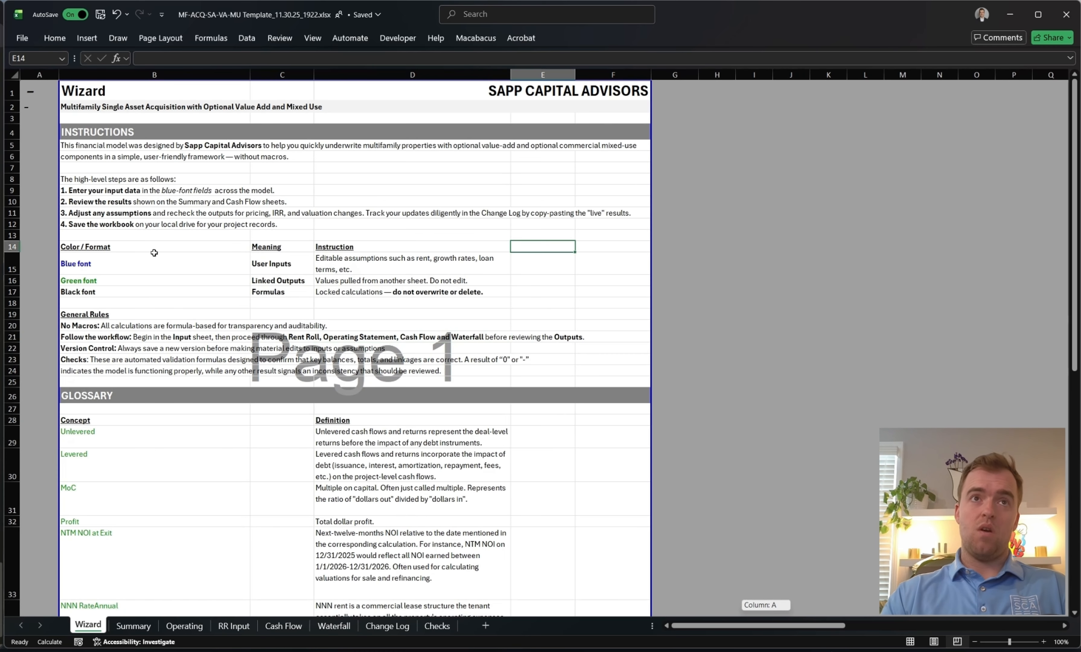
{"action": "left_click_drag", "start_coordinate": [132, 256], "coordinate": [420, 291]}
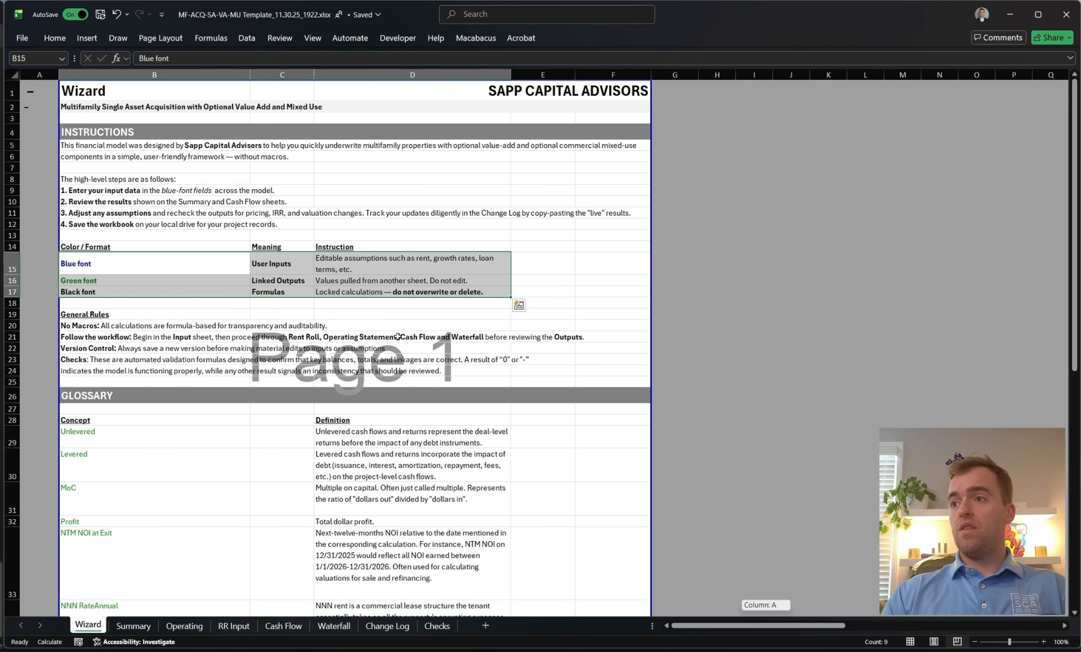
{"action": "left_click", "coordinate": [287, 288]}
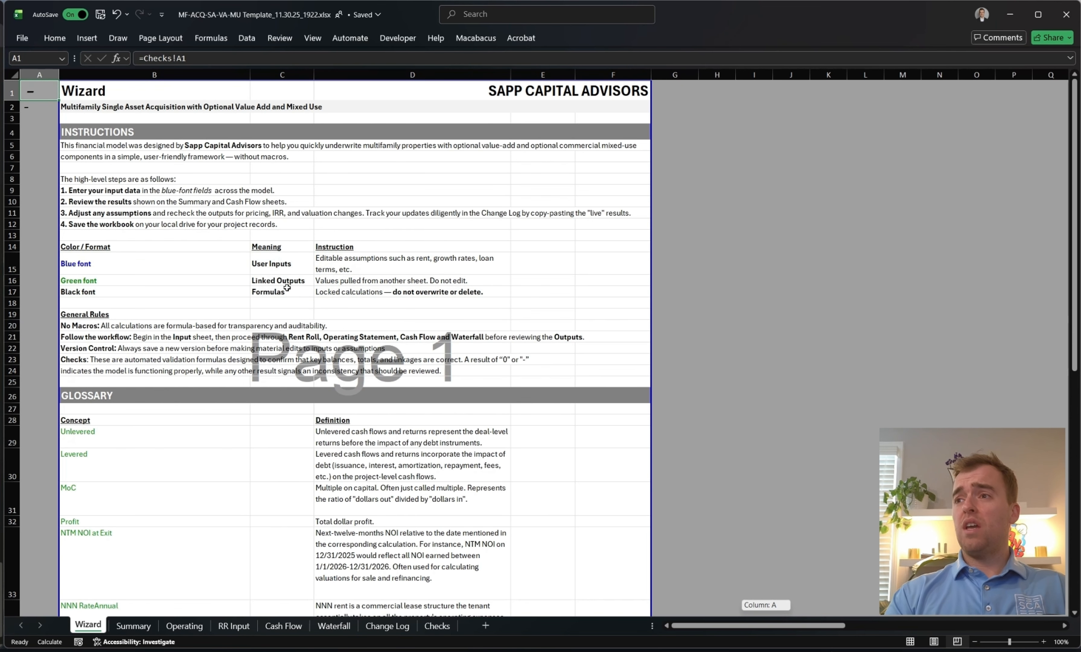
Return to the Summary sheet and look over the operating assumptions, global exit date and the whole assumptions area above the returns sensitivity.
{"action": "key", "text": "ctrl+Page_Down"}
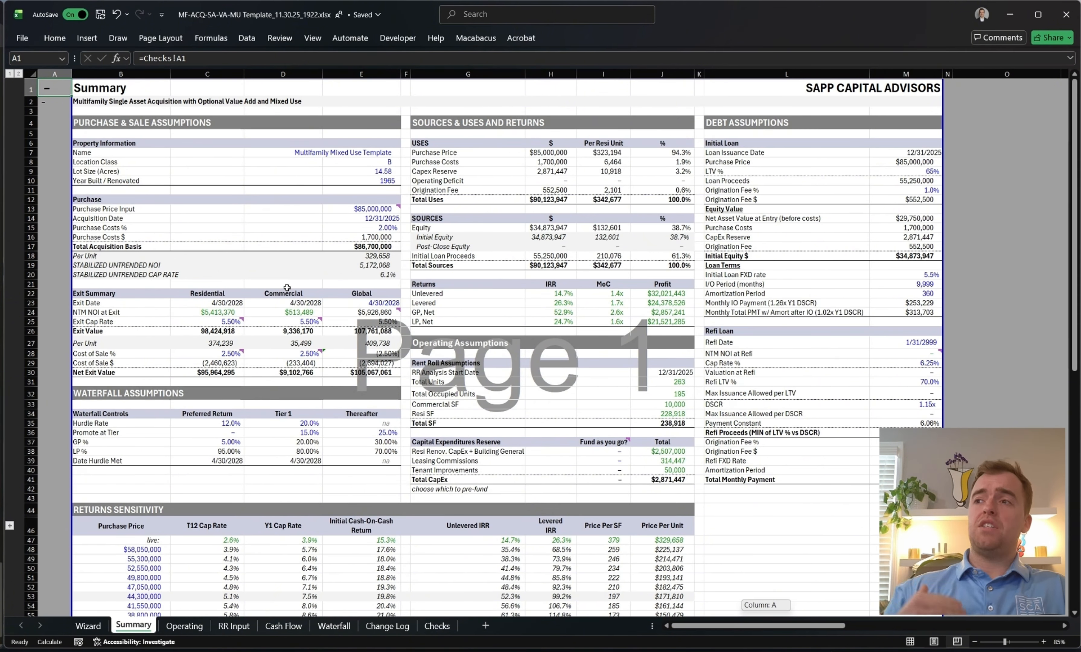
{"action": "left_click", "coordinate": [437, 343]}
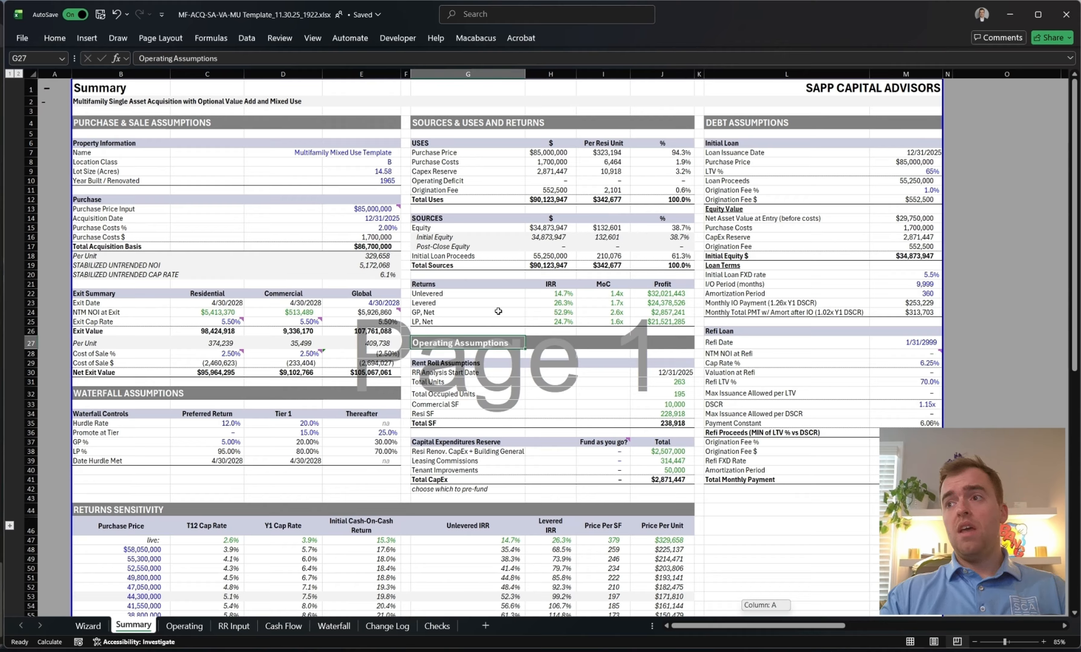
{"action": "left_click", "coordinate": [381, 303]}
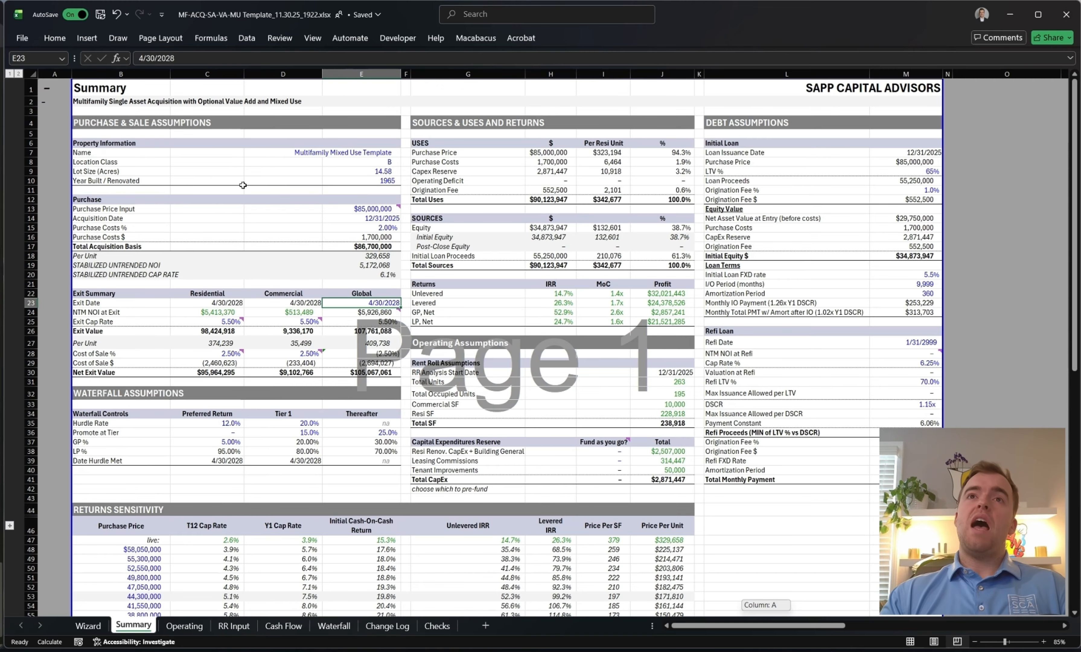
{"action": "left_click_drag", "start_coordinate": [108, 112], "coordinate": [849, 497]}
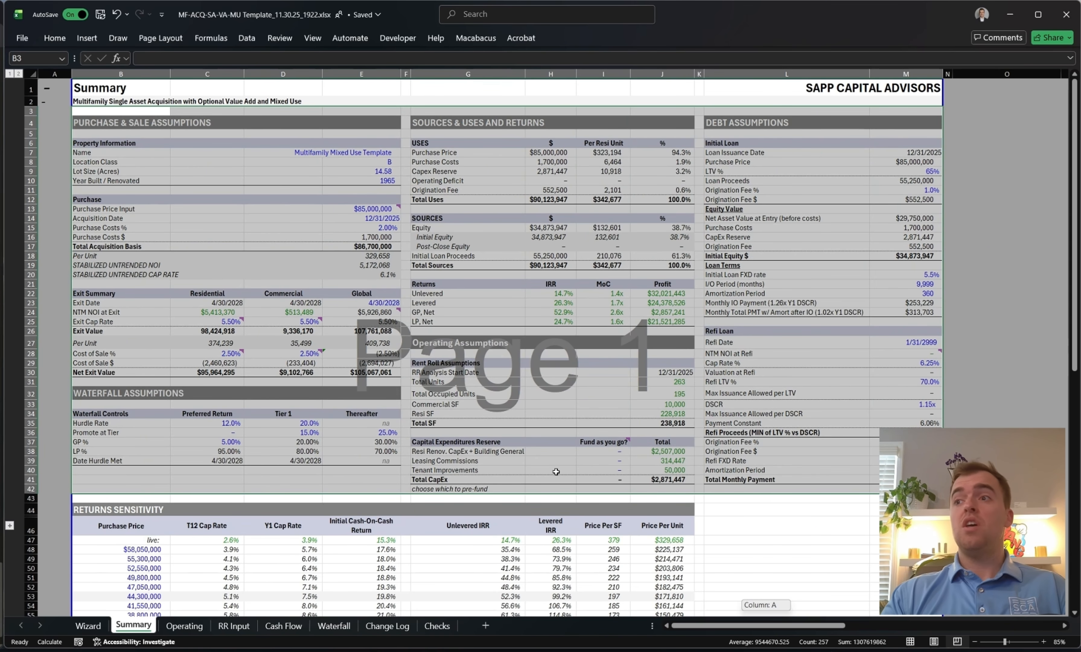
{"action": "left_click", "coordinate": [452, 430]}
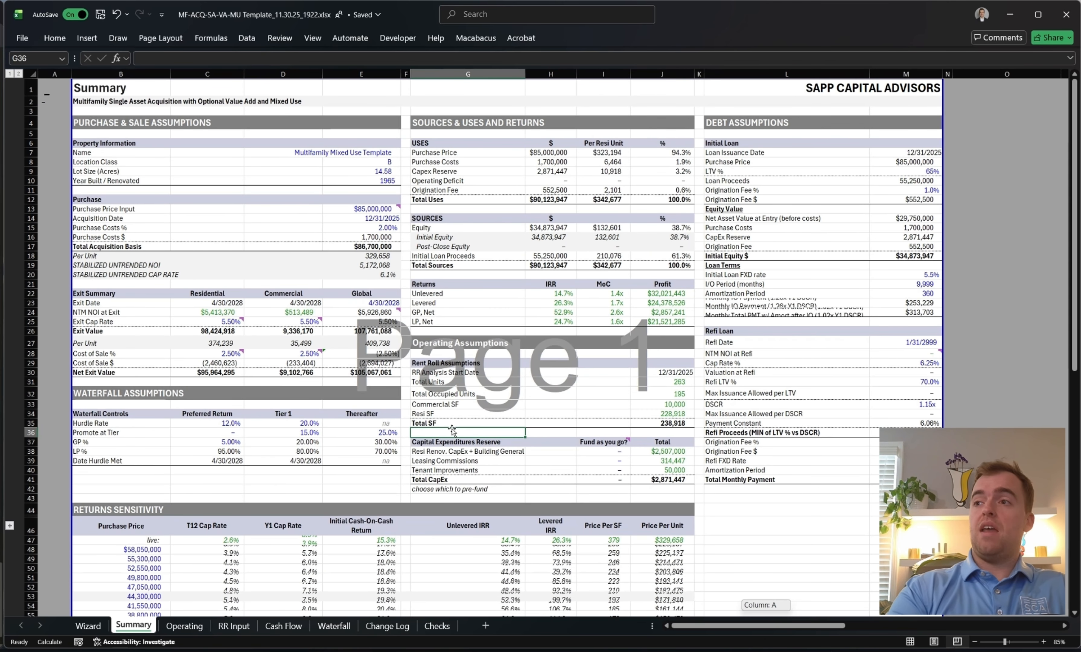
Set the workbook's calculation option to Manual.
{"action": "left_click", "coordinate": [210, 38]}
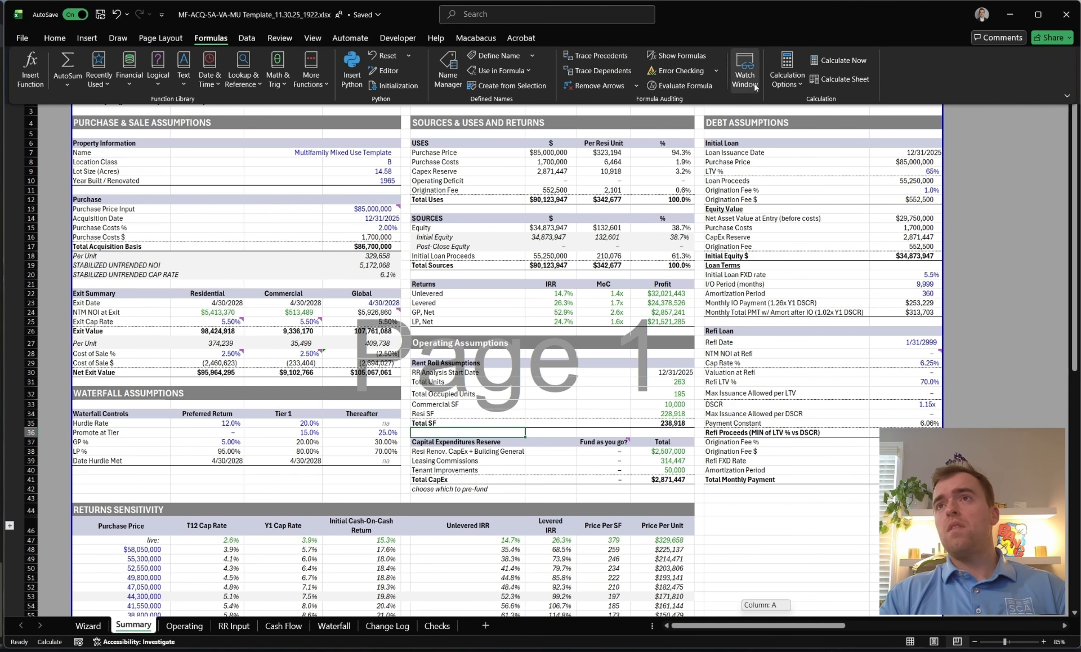
{"action": "left_click", "coordinate": [786, 82]}
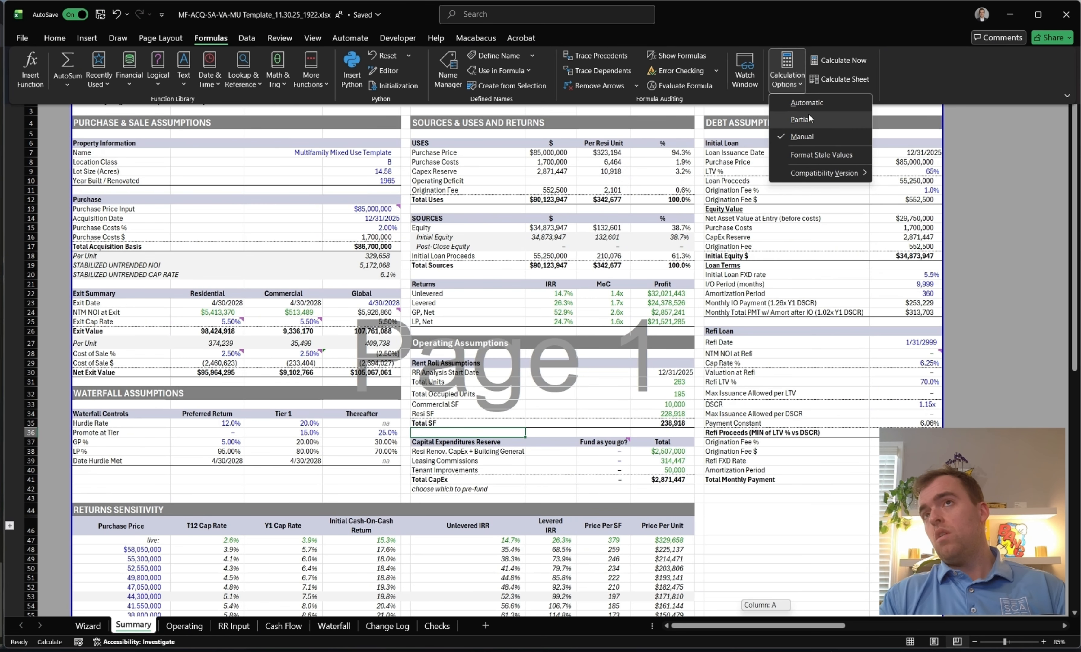
{"action": "left_click", "coordinate": [801, 136]}
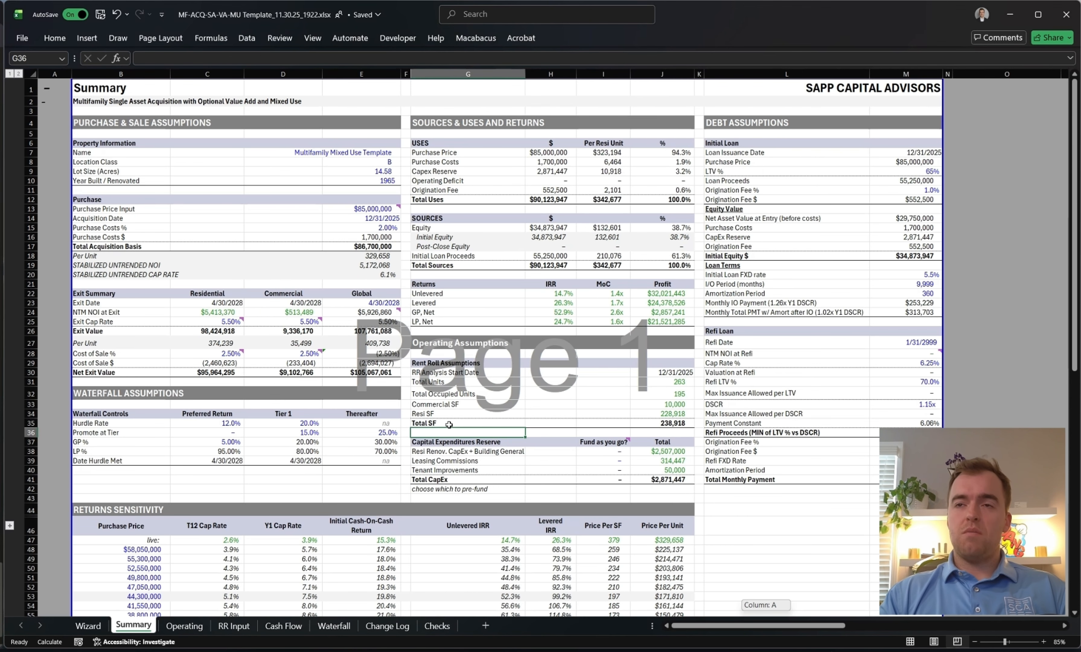
Locate the waterfall assumptions on the Summary sheet and highlight the full purchase and sale assumptions block, B4 to E30.
{"action": "left_click", "coordinate": [193, 405]}
{"action": "key", "text": "Left"}
{"action": "key", "text": "Up"}
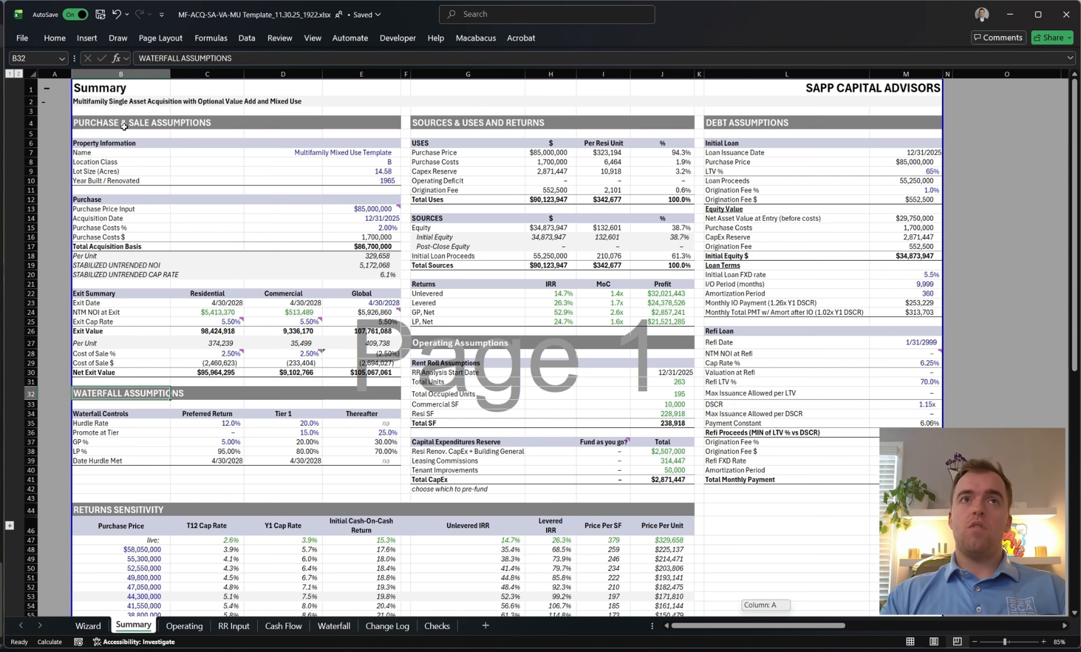
{"action": "left_click_drag", "start_coordinate": [122, 127], "coordinate": [386, 373]}
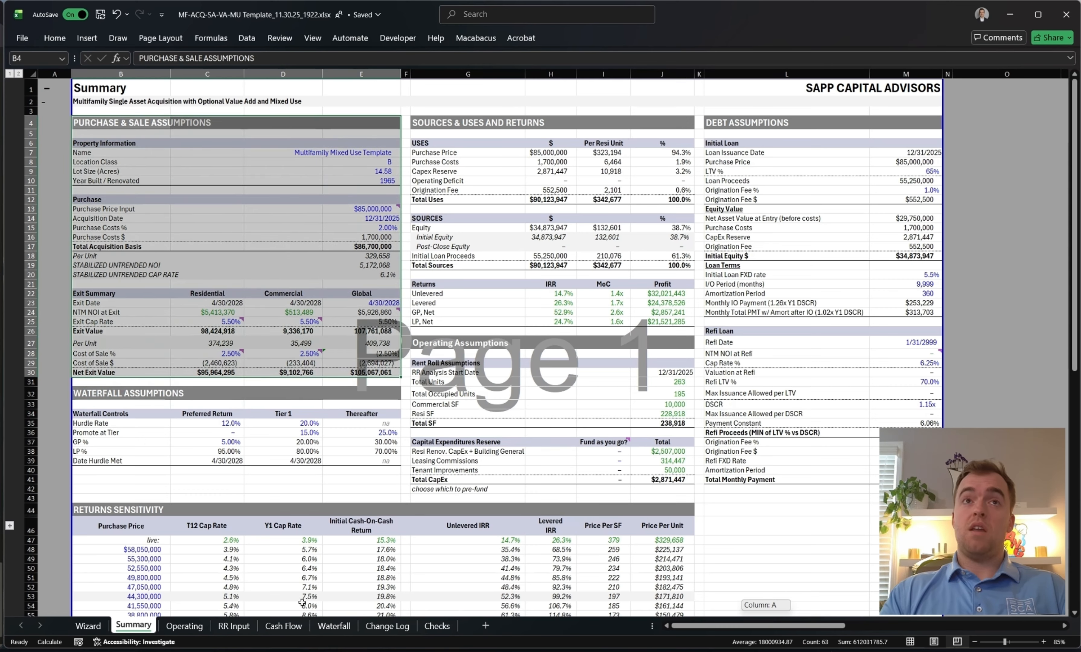
Open the Cash Flow sheet, enlarge it, and check its print preview before returning to the sheet.
{"action": "left_click", "coordinate": [283, 625]}
{"action": "left_click", "coordinate": [331, 449]}
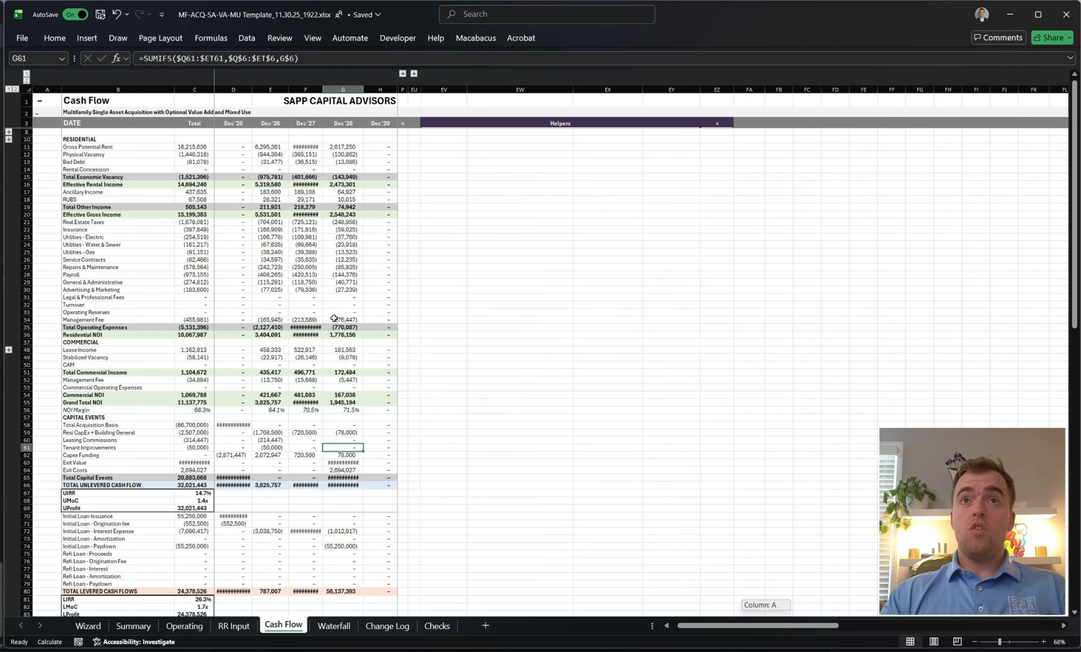
{"action": "scroll", "coordinate": [334, 318], "scroll_direction": "up", "scroll_amount": 2}
{"action": "key", "text": "ctrl+p"}
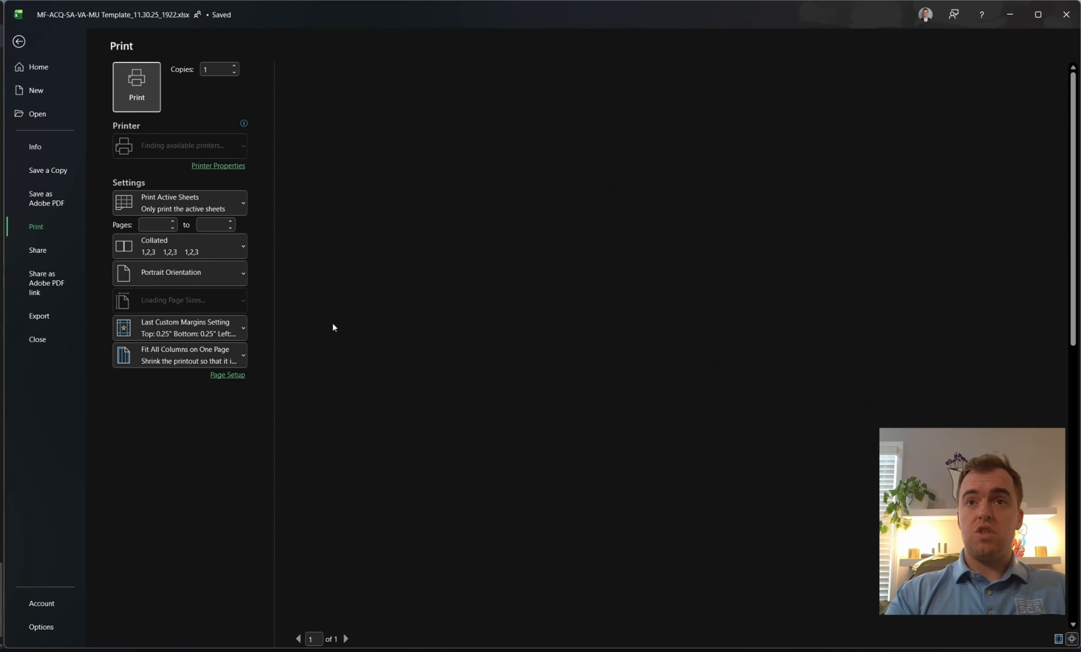
{"action": "scroll", "coordinate": [639, 319], "scroll_direction": "down", "scroll_amount": 2}
{"action": "scroll", "coordinate": [637, 323], "scroll_direction": "up", "scroll_amount": 2}
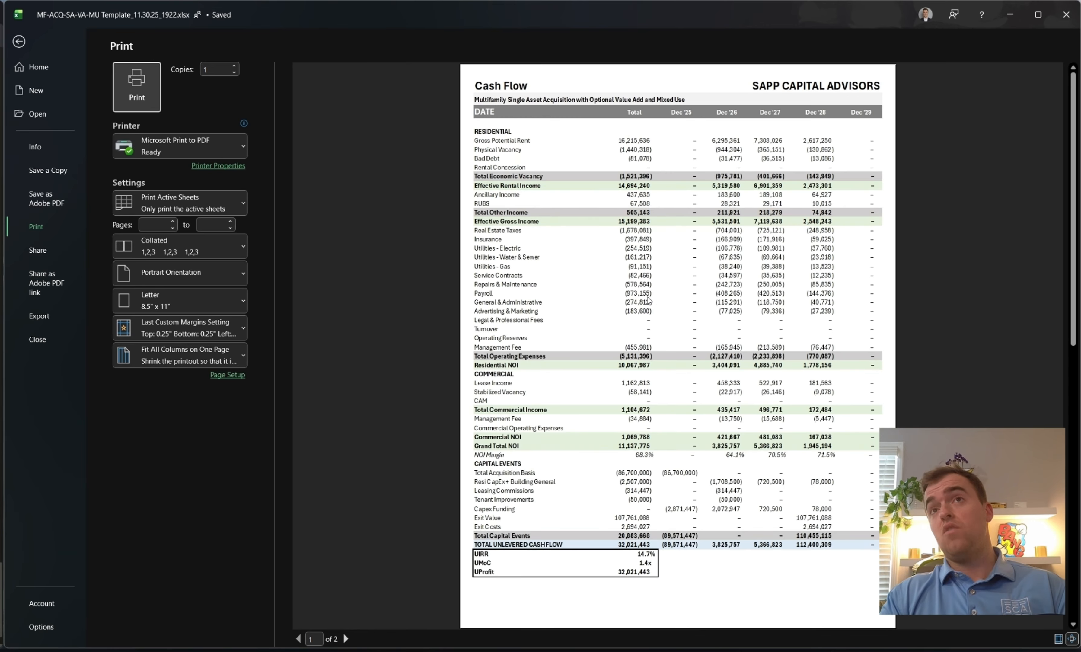
{"action": "key", "text": "Escape"}
Examine the Cash Flow sheet from effective rental income through the unlevered and levered cash flows and return metrics.
{"action": "left_click", "coordinate": [226, 214]}
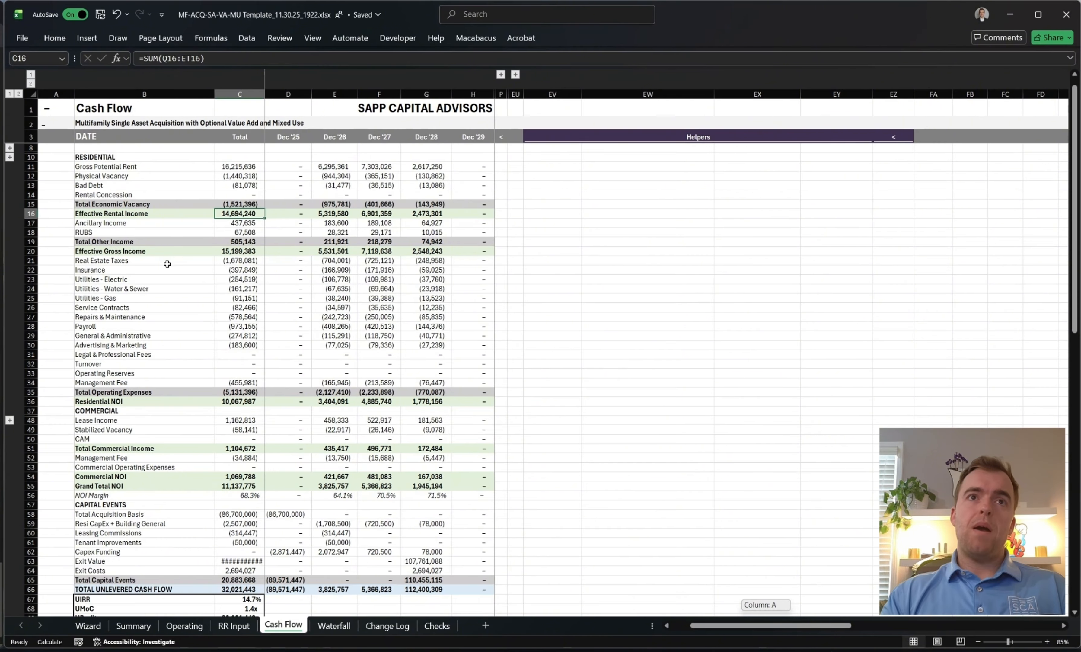
{"action": "scroll", "coordinate": [167, 264], "scroll_direction": "down", "scroll_amount": 4}
{"action": "scroll", "coordinate": [144, 439], "scroll_direction": "down", "scroll_amount": 3}
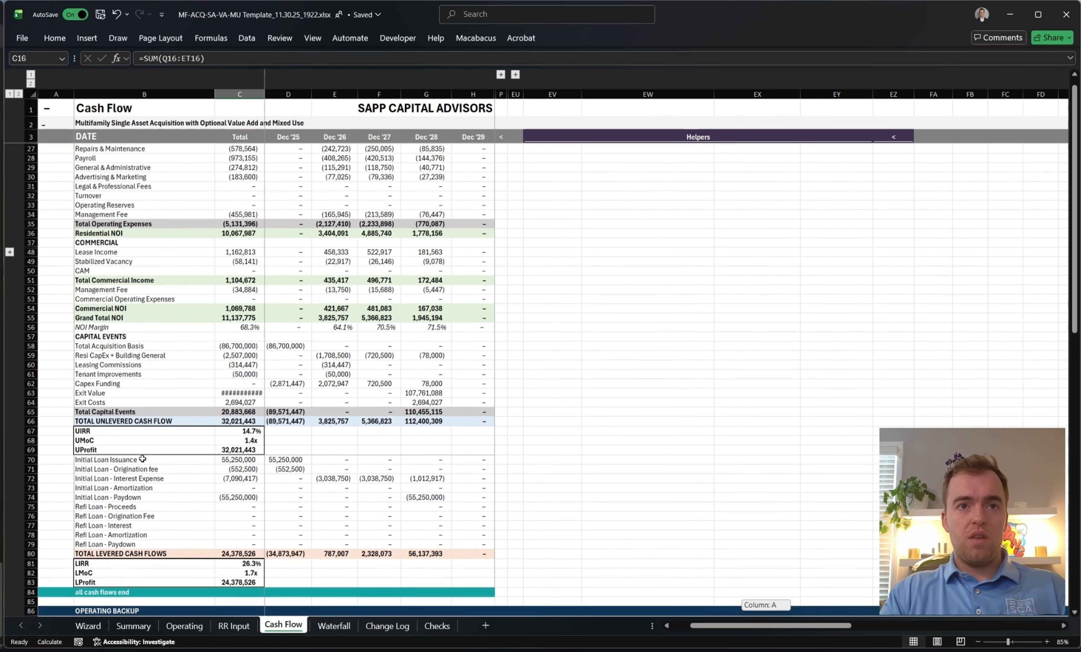
Highlight the Total Acquisition Basis row, row 58, and check its entries among the capital events on the Cash Flow sheet.
{"action": "left_click", "coordinate": [131, 317]}
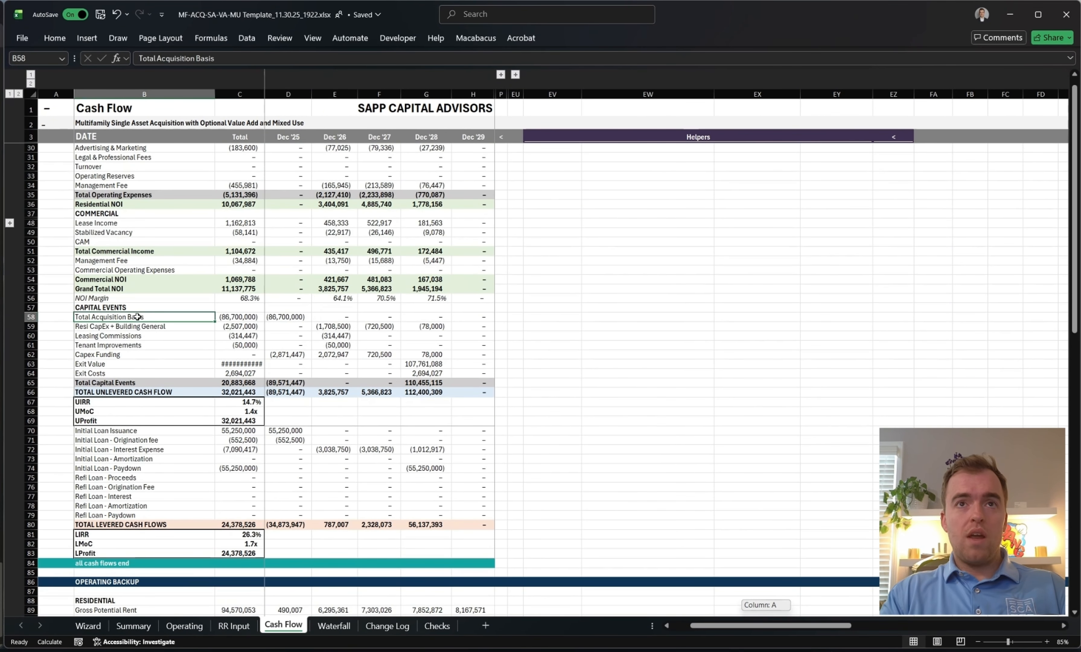
{"action": "key", "text": "shift+space"}
{"action": "scroll", "coordinate": [270, 364], "scroll_direction": "up", "scroll_amount": 1}
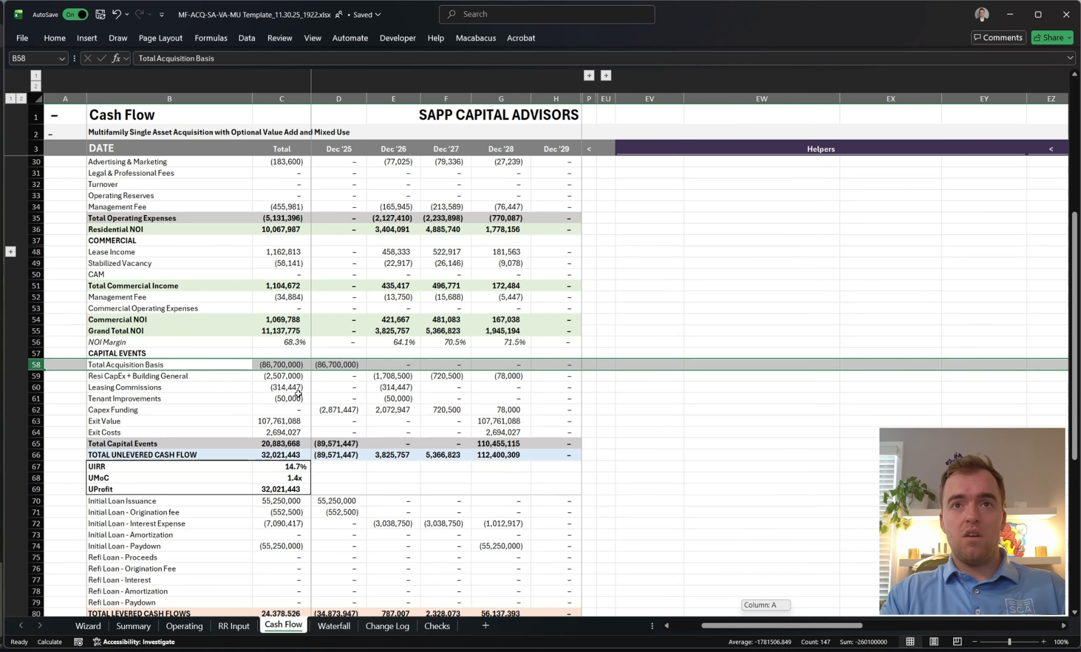
{"action": "left_click", "coordinate": [170, 420]}
{"action": "key", "text": "shift+space"}
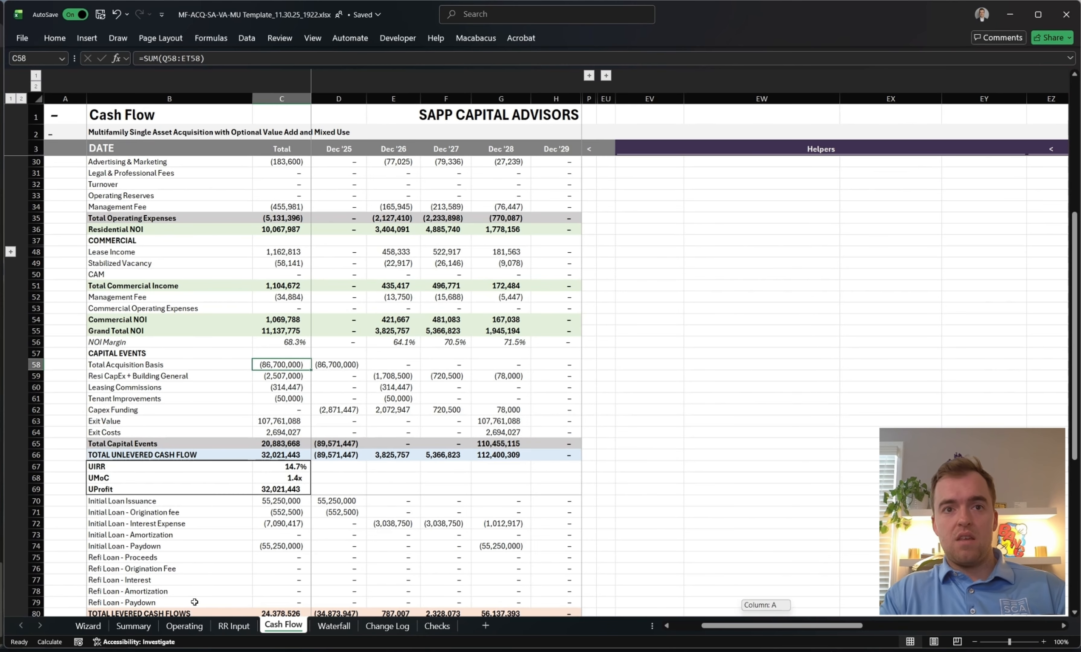
On the Summary sheet, inspect the purchase costs and the formula behind the Total Acquisition Basis.
{"action": "left_click", "coordinate": [144, 625]}
{"action": "left_click", "coordinate": [329, 285]}
{"action": "left_click", "coordinate": [369, 237]}
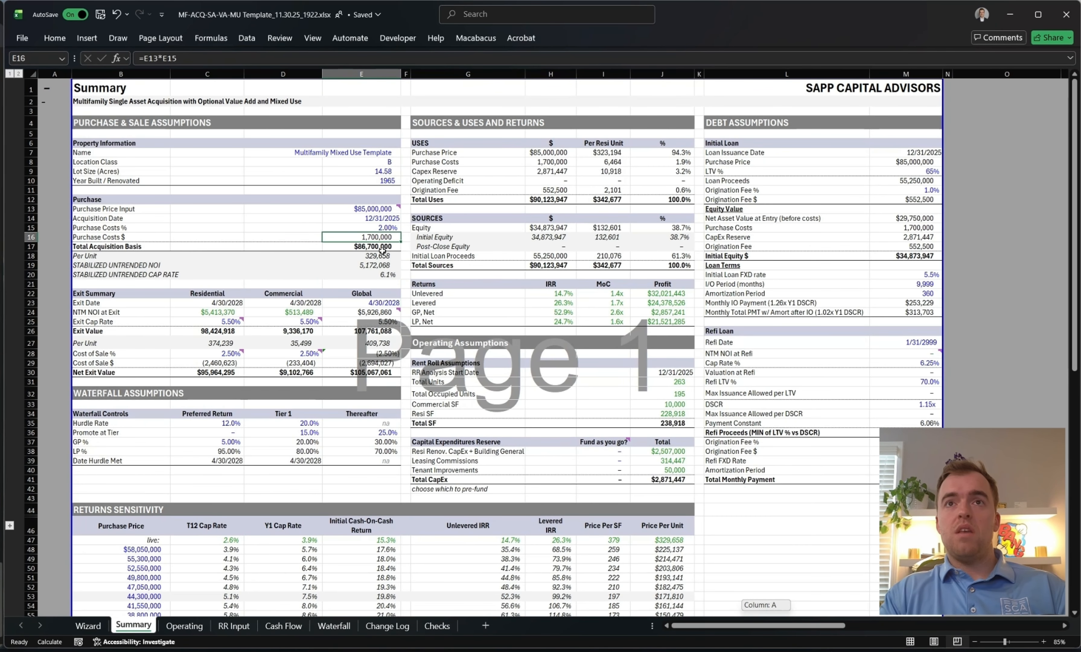
{"action": "double_click", "coordinate": [381, 246]}
{"action": "key", "text": "Escape"}
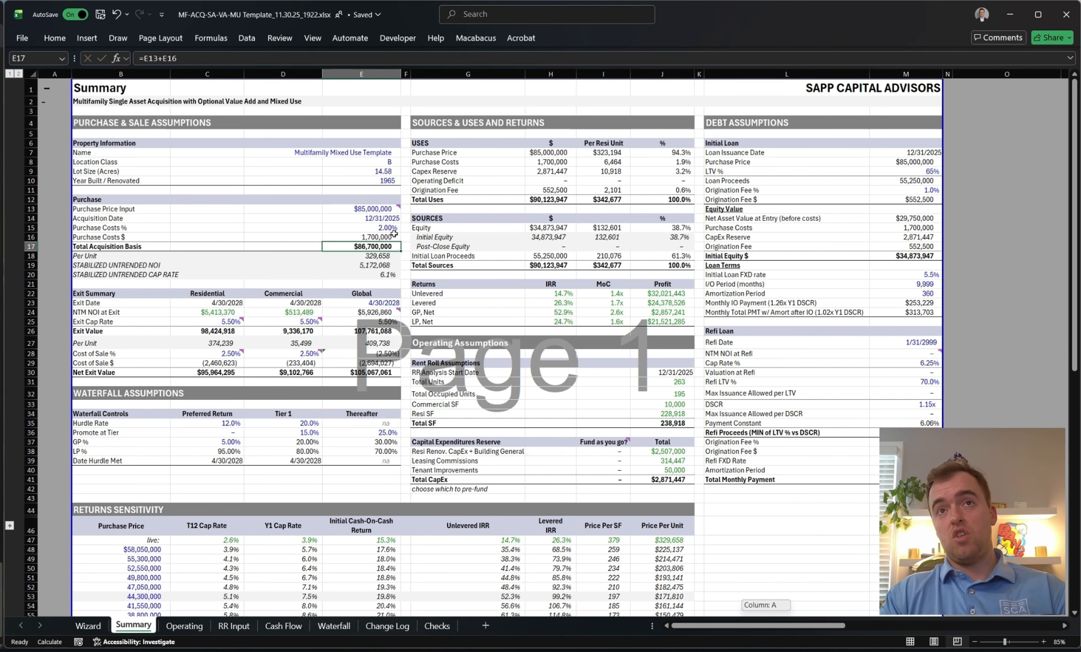
{"action": "left_click", "coordinate": [387, 227]}
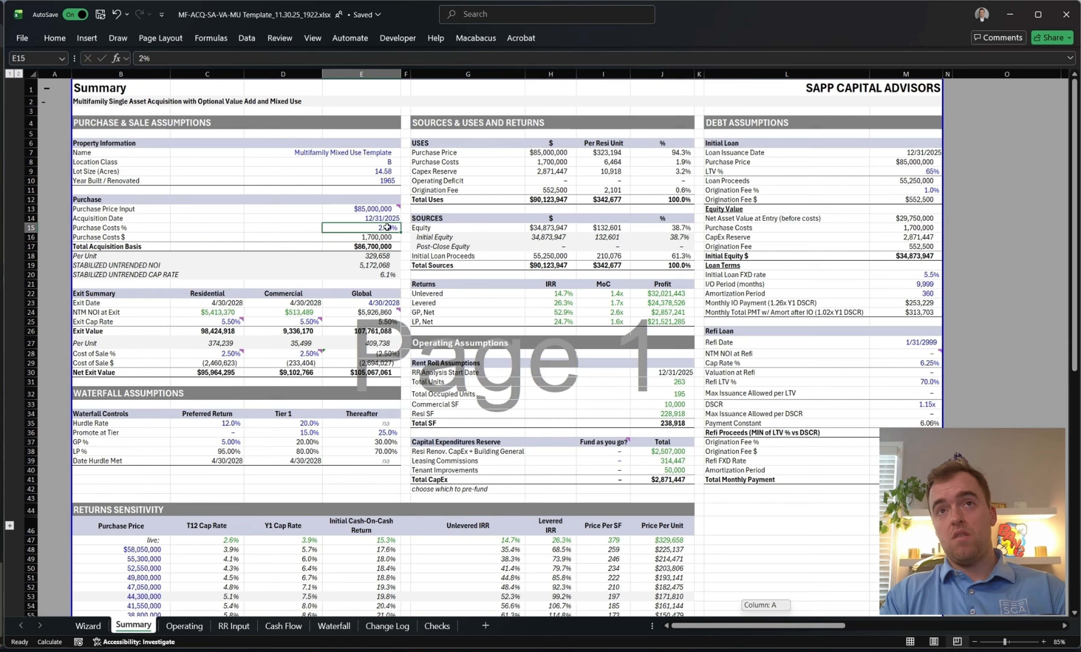
Set the Purchase Price Input on the Summary sheet to $82,000,000.
{"action": "left_click", "coordinate": [386, 207]}
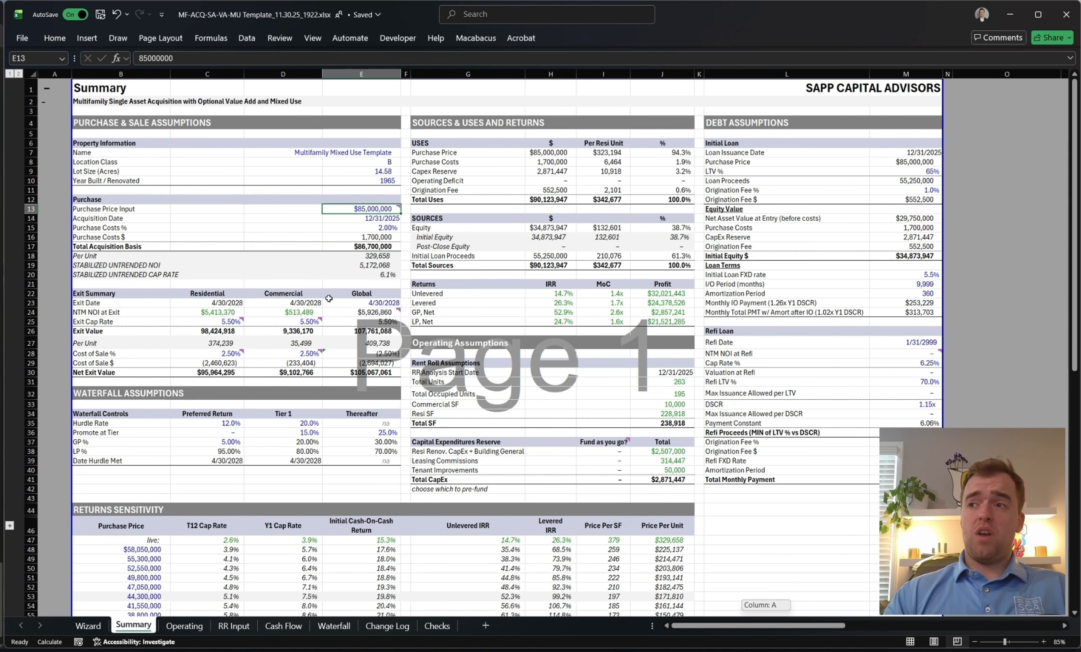
{"action": "type", "text": "82"}
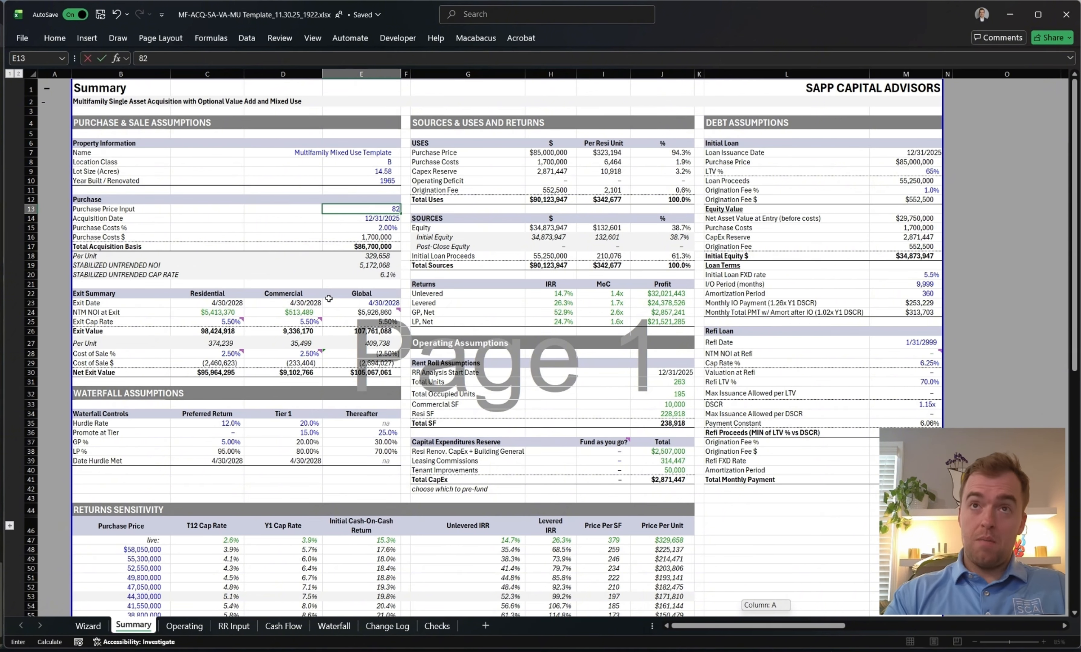
{"action": "type", "text": ",000,000000"}
{"action": "key", "text": "Return"}
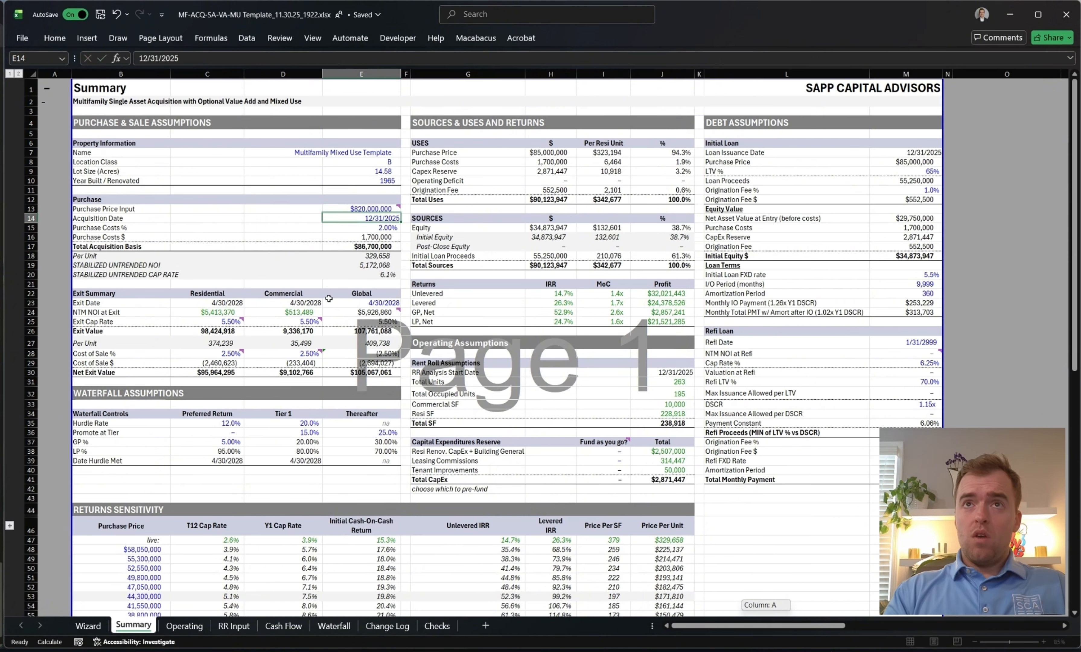
Review the Returns block on the Summary sheet and locate the matching levered return metrics on the Cash Flow sheet.
{"action": "left_click_drag", "start_coordinate": [567, 285], "coordinate": [667, 322]}
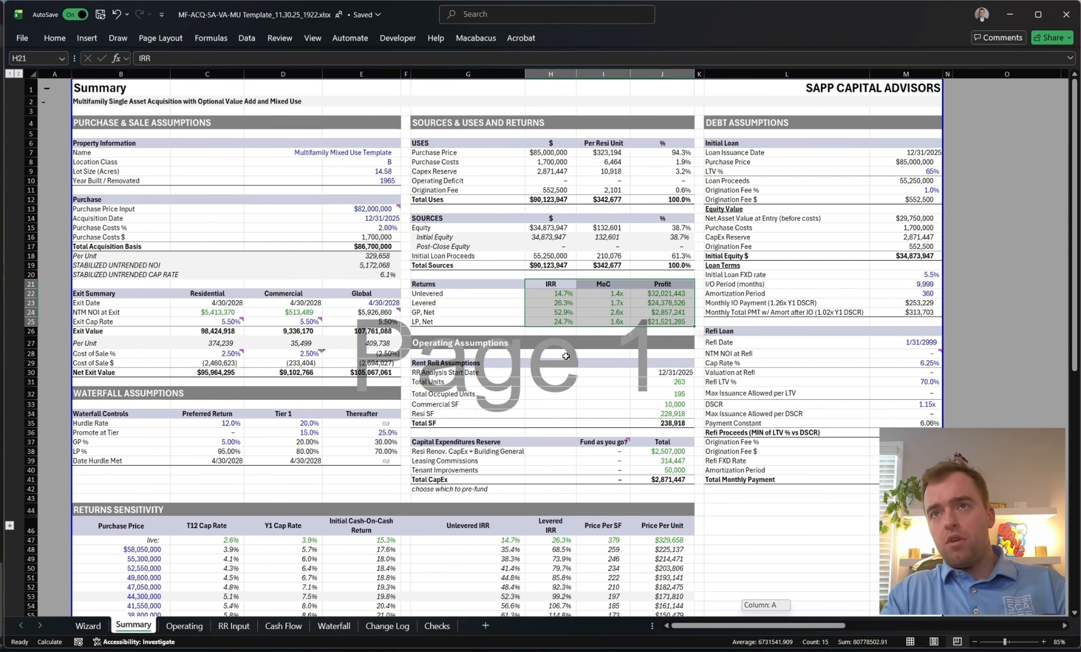
{"action": "left_click", "coordinate": [551, 303]}
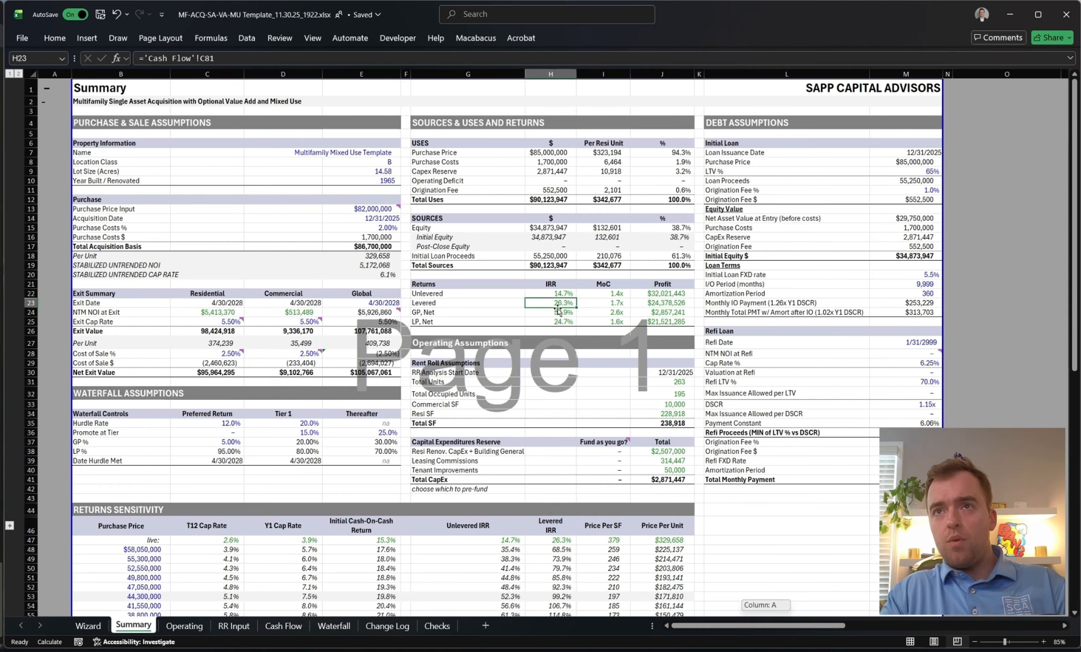
{"action": "left_click", "coordinate": [287, 626]}
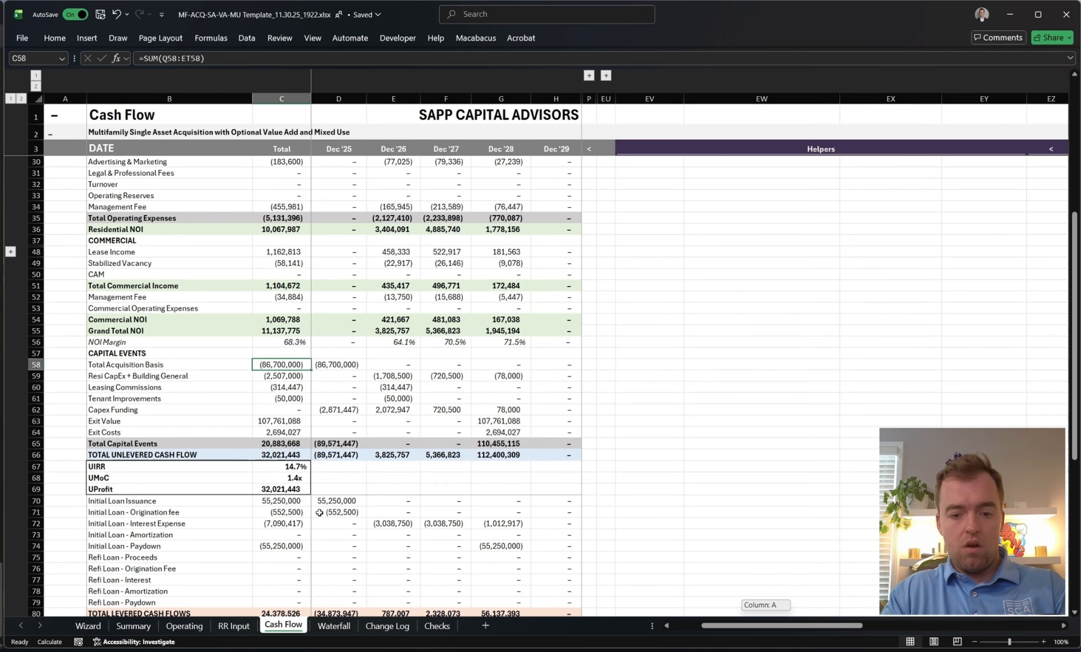
{"action": "scroll", "coordinate": [307, 519], "scroll_direction": "down", "scroll_amount": 3}
{"action": "scroll", "coordinate": [294, 524], "scroll_direction": "up", "scroll_amount": 1}
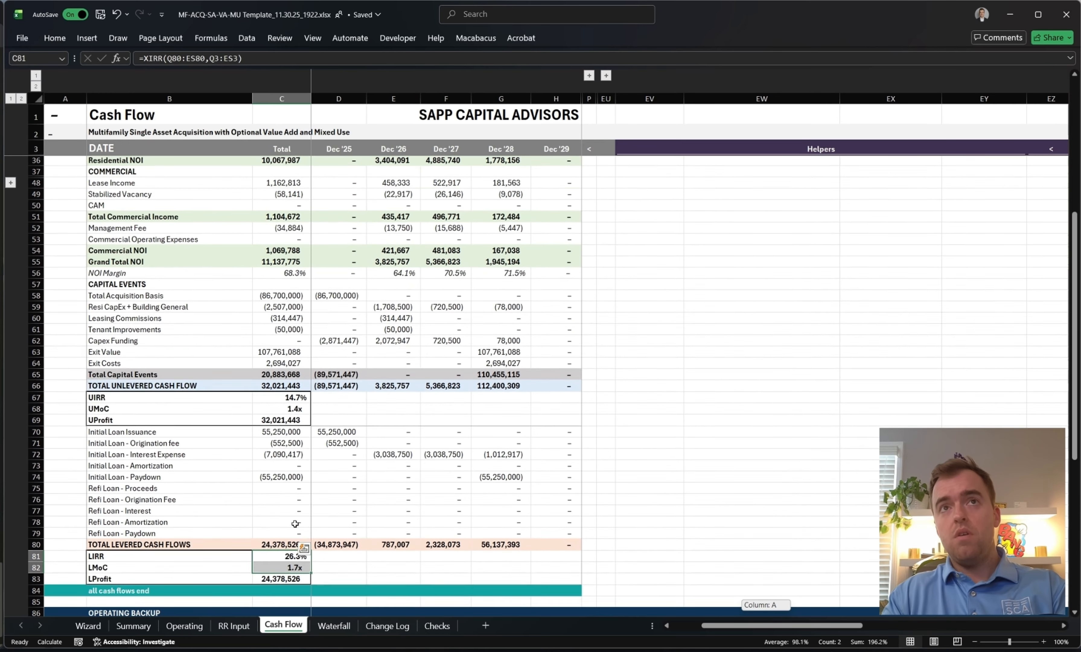
Recalculate the workbook, check the levered IRR on the Cash Flow sheet, and select the global check indicator in Summary cell A1.
{"action": "key", "text": "shift+Right"}
{"action": "key", "text": "F9"}
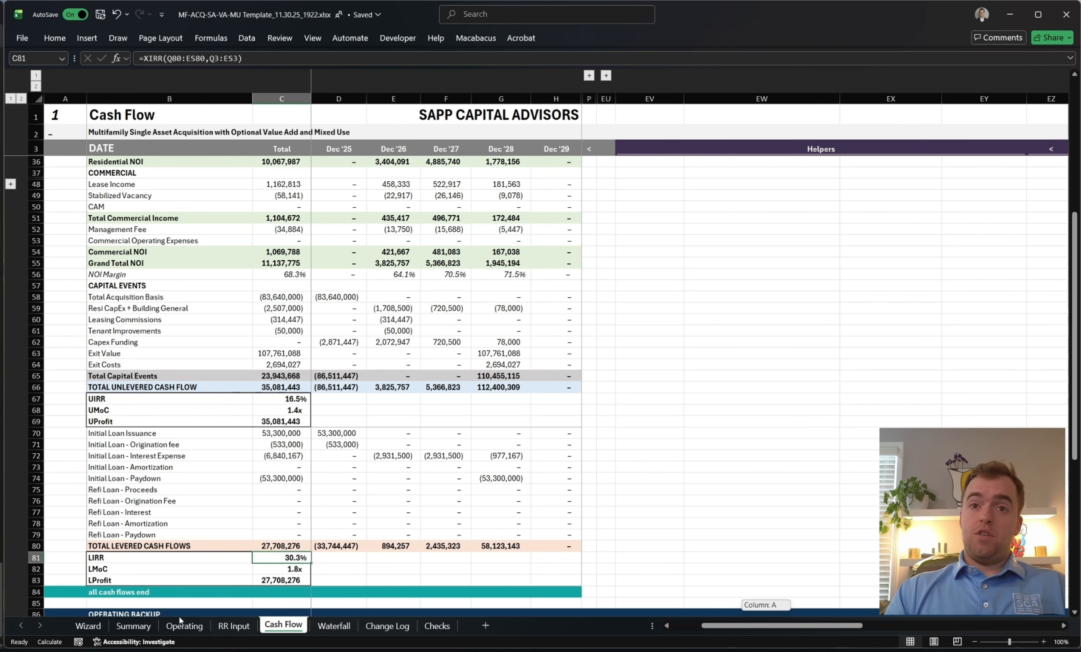
{"action": "left_click", "coordinate": [283, 557]}
{"action": "left_click", "coordinate": [134, 625]}
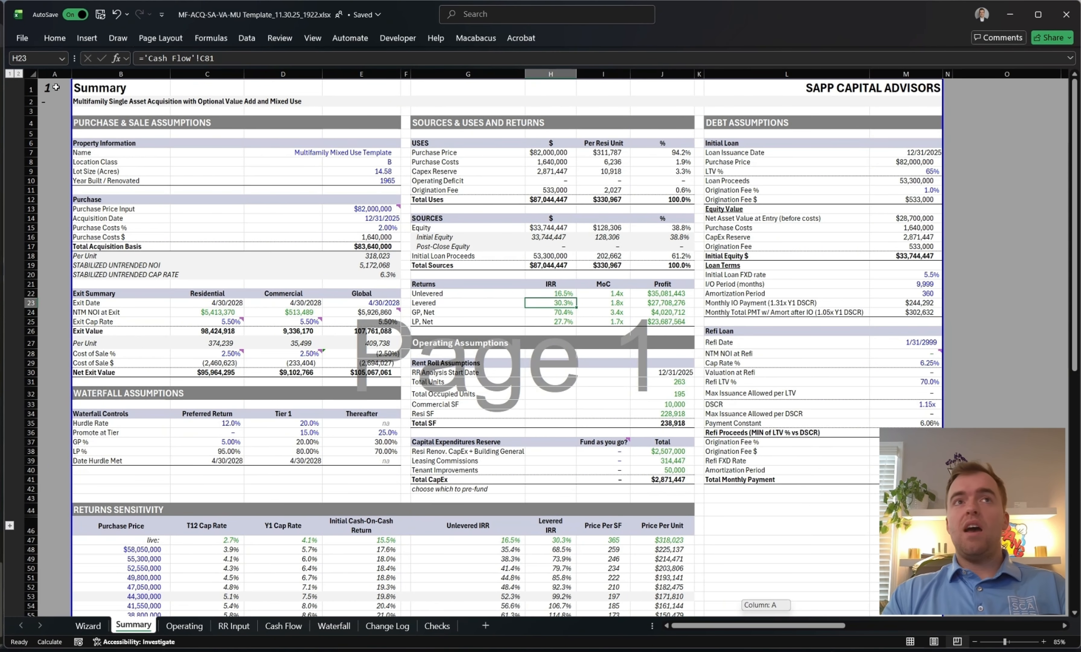
{"action": "left_click", "coordinate": [50, 87]}
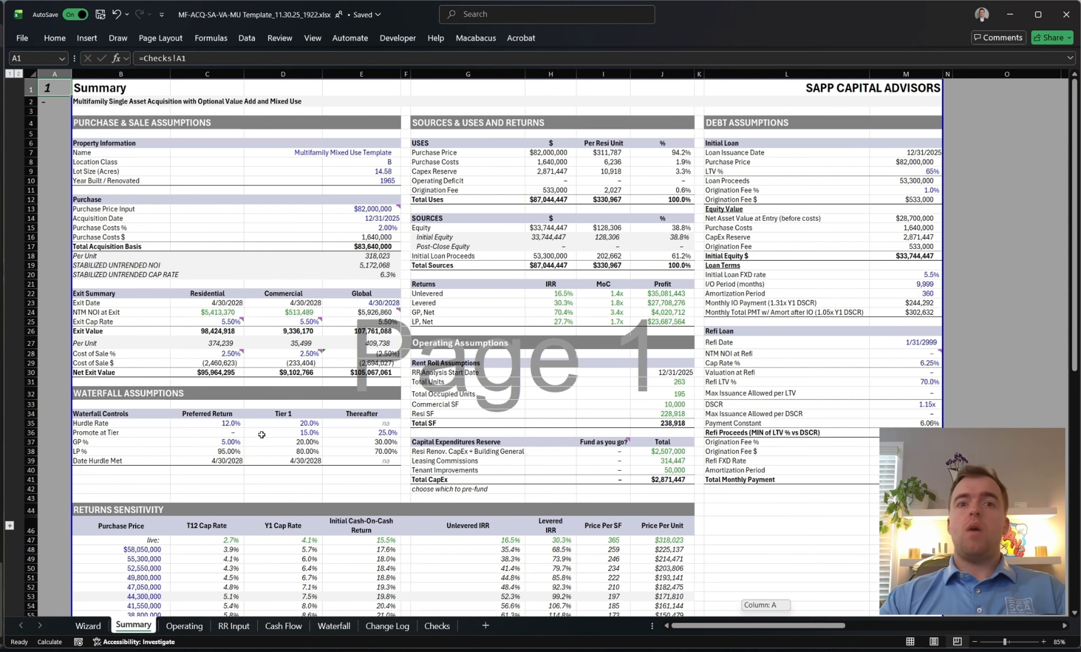
Look through the workbook's sheets from Wizard onward, ending on the Checks sheet.
{"action": "key", "text": "ctrl+Page_Up"}
{"action": "key", "text": "ctrl+Page_Down"}
{"action": "key", "text": "ctrl+Page_Down"}
{"action": "key", "text": "ctrl+Page_Down"}
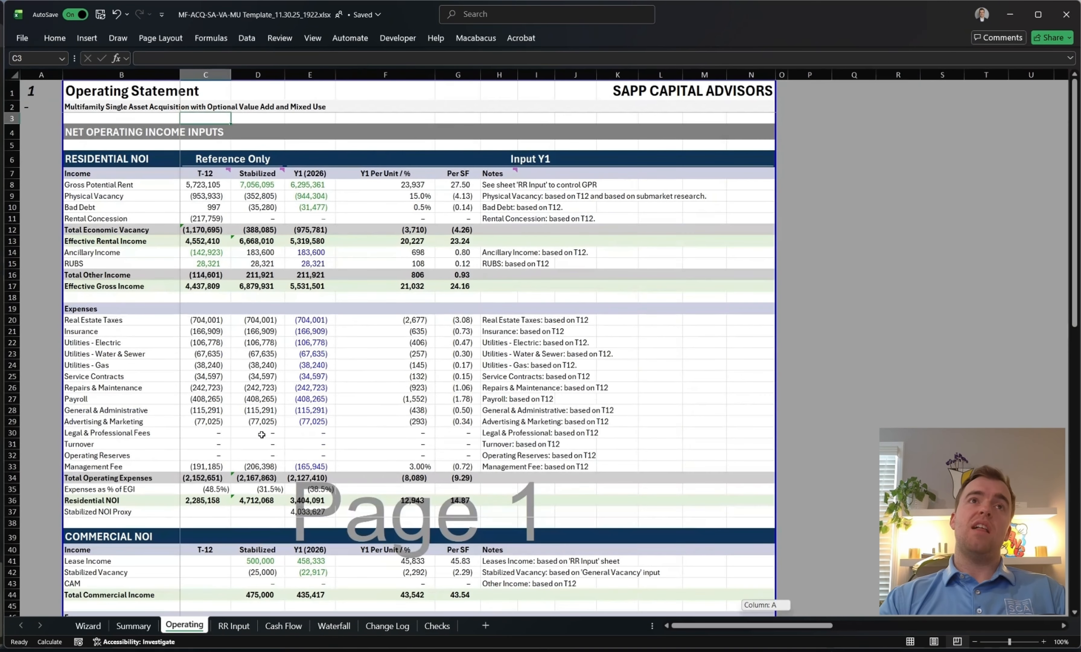
{"action": "key", "text": "ctrl+Page_Down"}
{"action": "key", "text": "ctrl+Page_Down"}
{"action": "key", "text": "ctrl+Page_Down"}
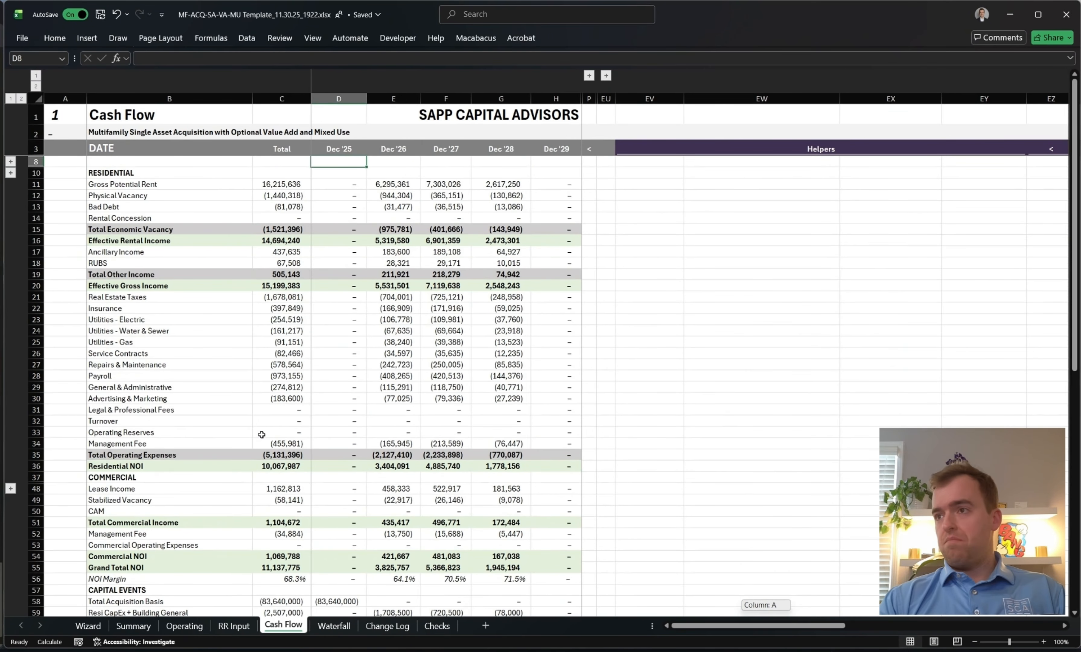
{"action": "key", "text": "ctrl+Page_Down"}
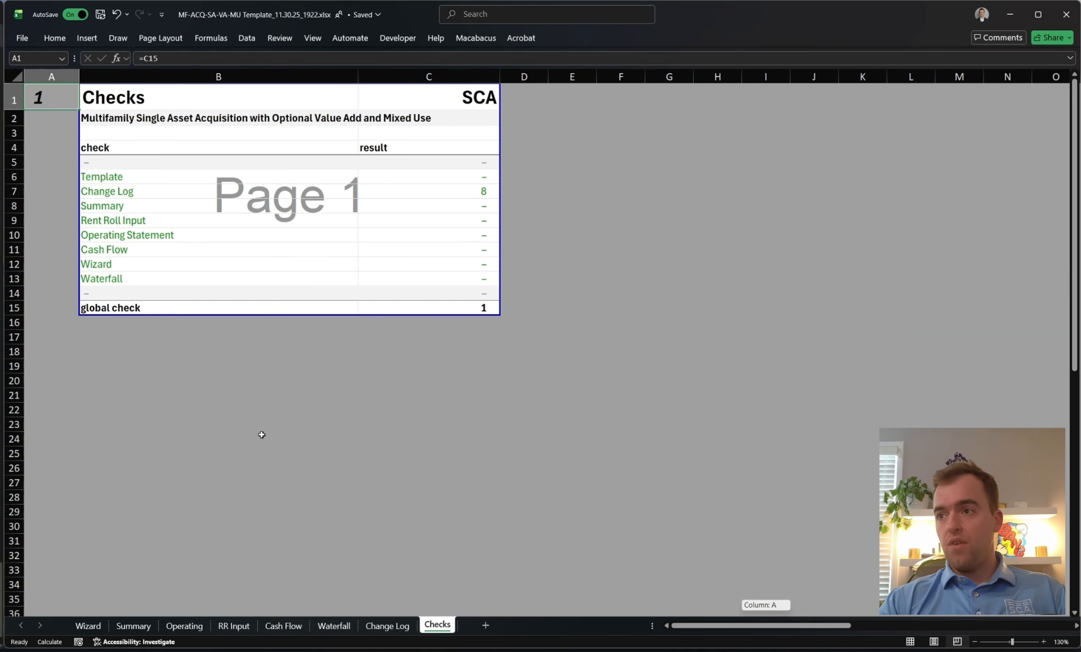
Compare the Change Log sheet with the Checks sheet, highlighting the check results and the Change Log check row.
{"action": "key", "text": "ctrl+Page_Up"}
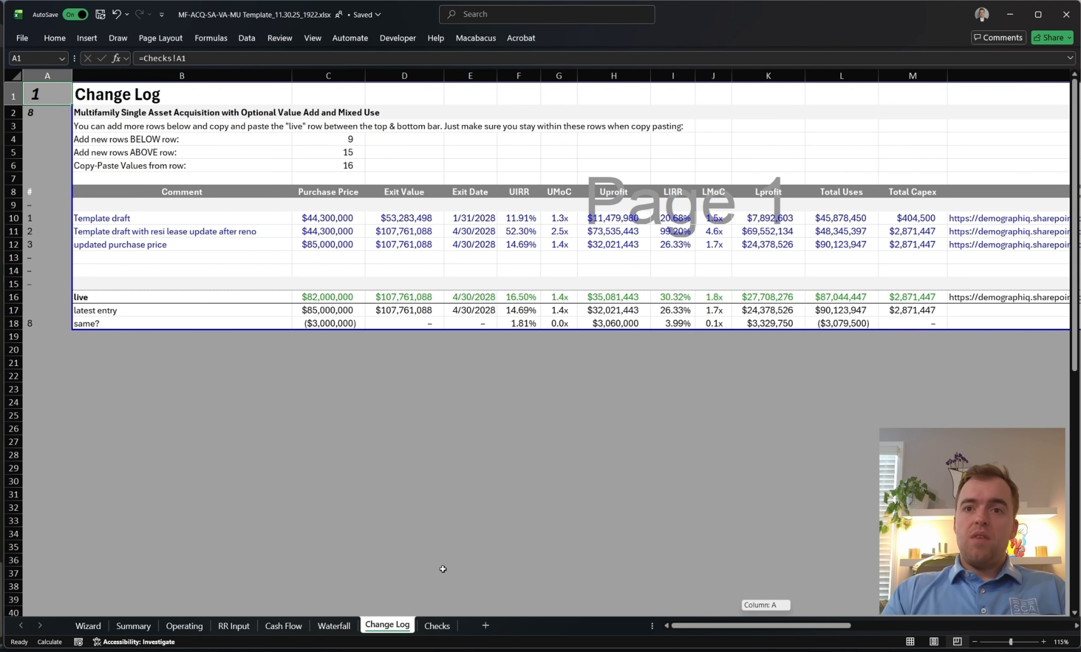
{"action": "key", "text": "ctrl+Page_Down"}
{"action": "left_click_drag", "start_coordinate": [472, 181], "coordinate": [508, 294]}
{"action": "left_click", "coordinate": [479, 192]}
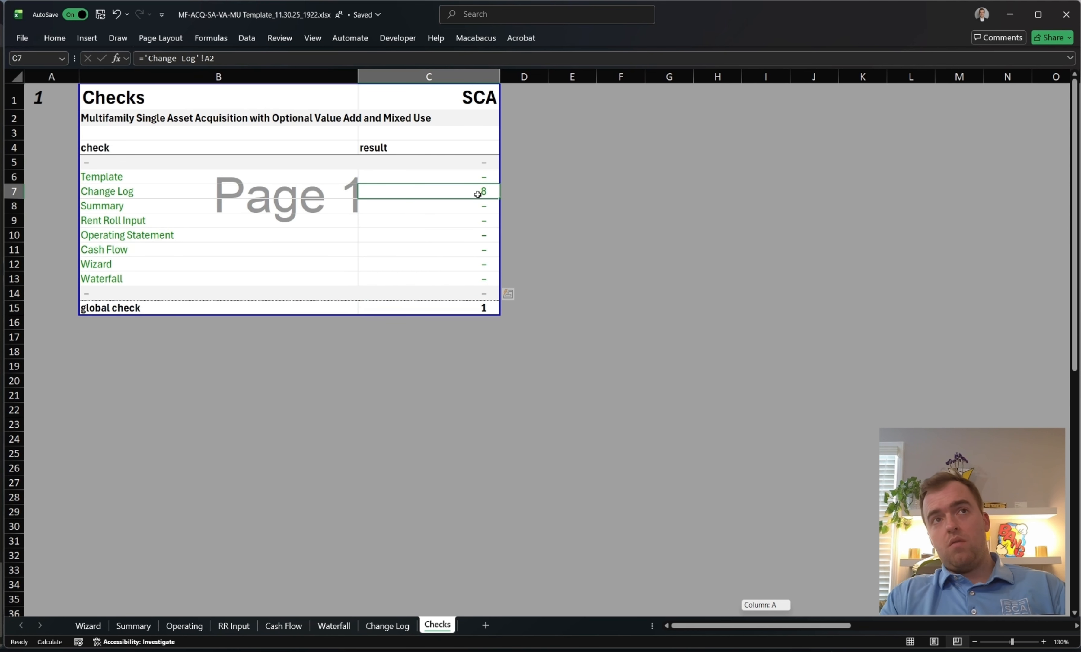
{"action": "left_click", "coordinate": [288, 186], "text": "shift"}
{"action": "left_click", "coordinate": [448, 198]}
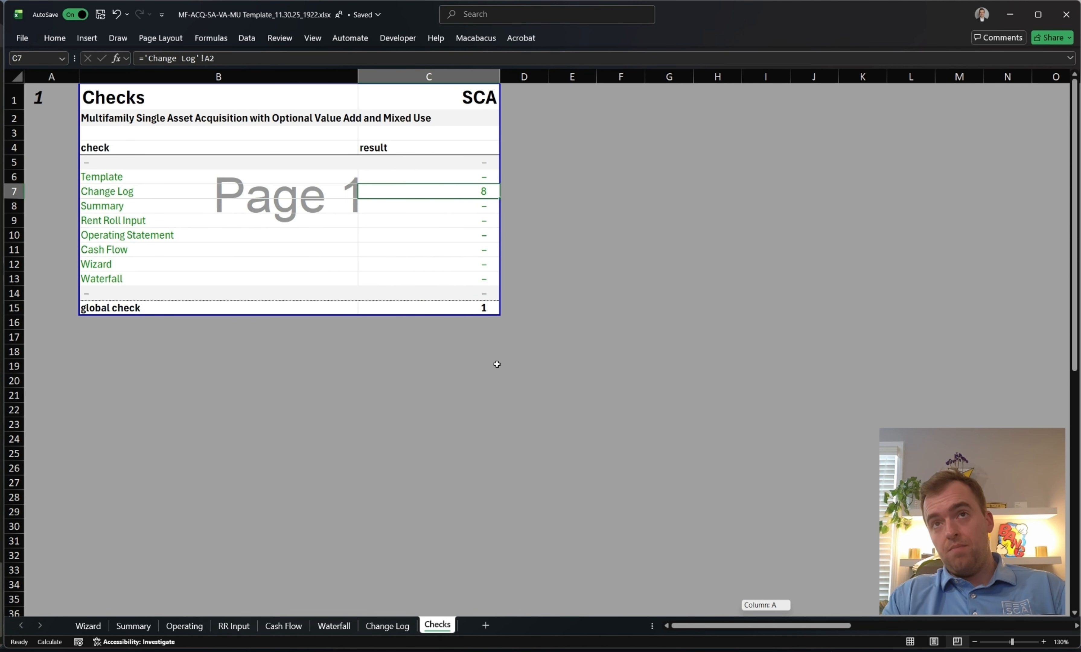
Inspect the formulas of the Change Log check in C7 and the global check in C15.
{"action": "key", "text": "F2"}
{"action": "left_click", "coordinate": [477, 306]}
{"action": "key", "text": "F2"}
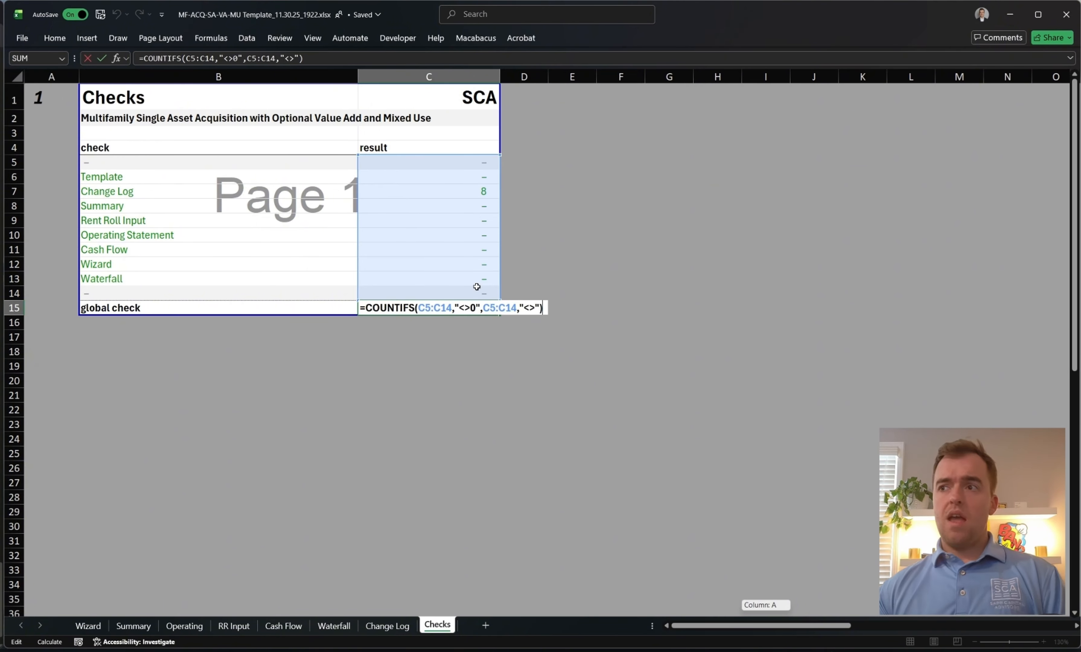
{"action": "key", "text": "Escape"}
Trace the Change Log check in C7 through its precedents to the "same?" row on the Change Log sheet.
{"action": "left_click", "coordinate": [481, 206]}
{"action": "left_click", "coordinate": [481, 190]}
{"action": "key", "text": "ctrl+bracketleft"}
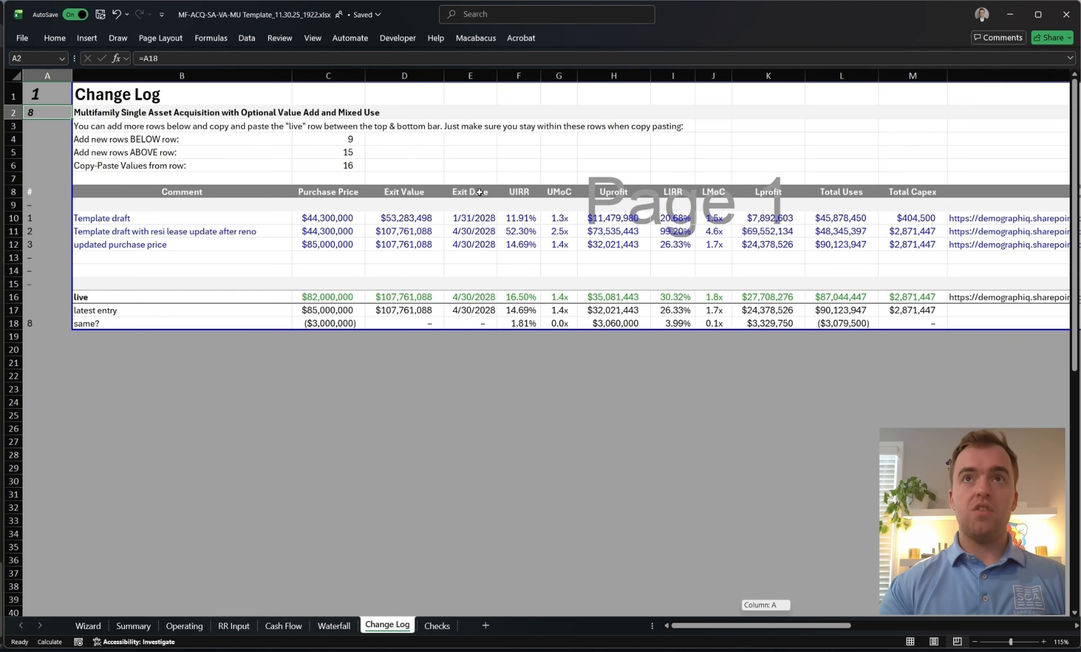
{"action": "key", "text": "ctrl+bracketleft"}
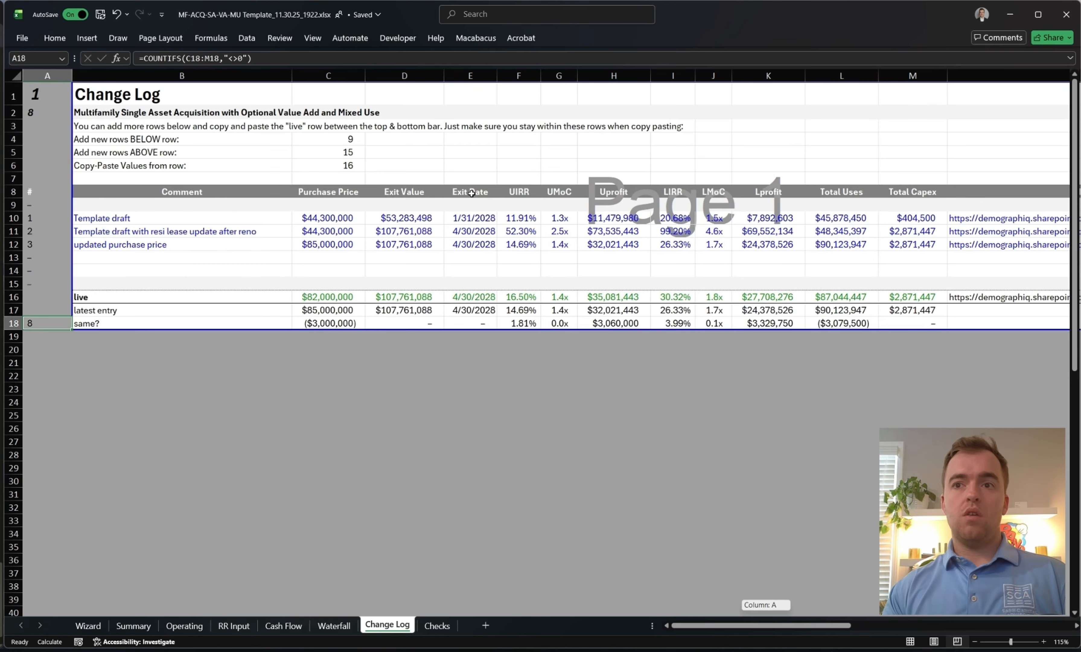
{"action": "key", "text": "ctrl+bracketleft"}
Inspect the purchase price comparison formula in C18 and the rest of the "same?" row across to the File and Time columns.
{"action": "left_click", "coordinate": [334, 323]}
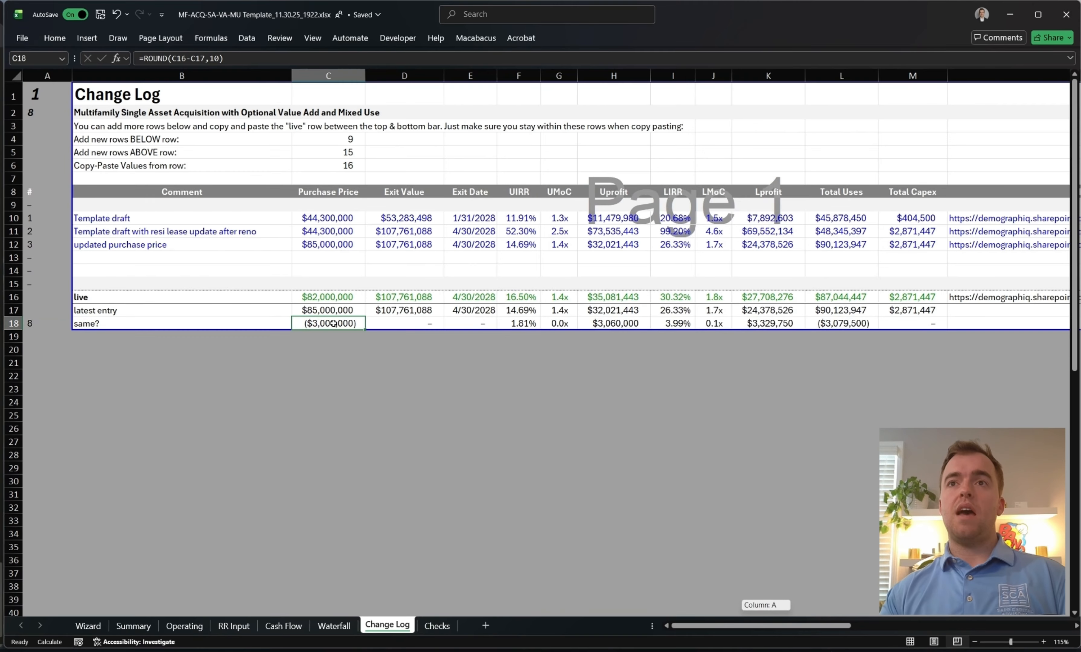
{"action": "key", "text": "F2"}
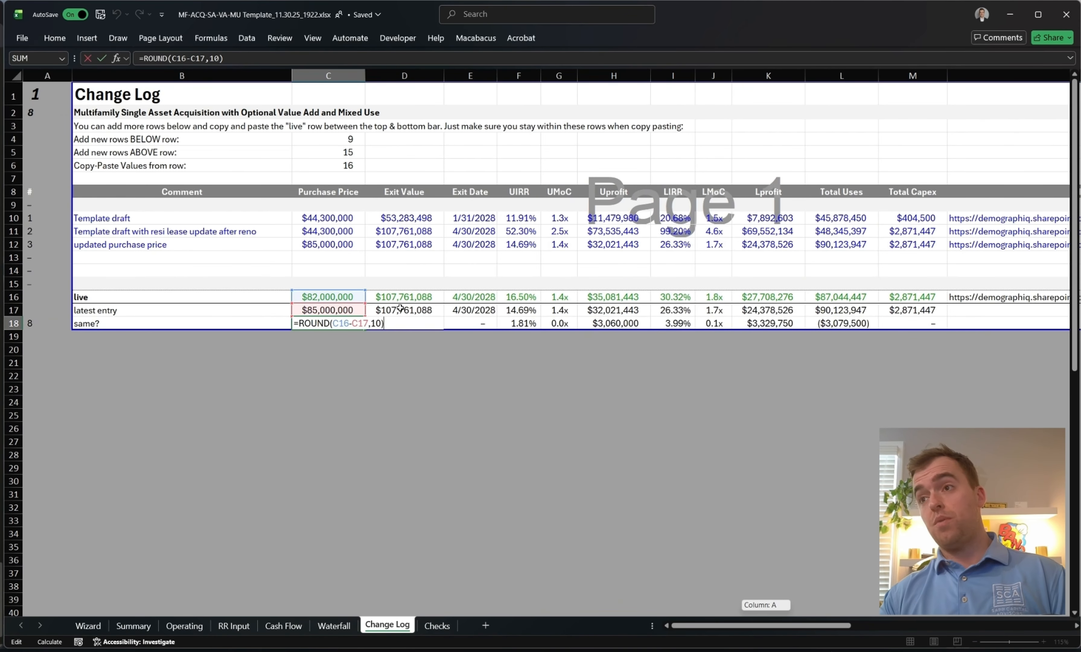
{"action": "key", "text": "Escape"}
{"action": "left_click_drag", "start_coordinate": [519, 323], "coordinate": [888, 322]}
{"action": "scroll", "coordinate": [888, 322], "scroll_direction": "down", "scroll_amount": 2}
{"action": "scroll", "coordinate": [834, 317], "scroll_direction": "up", "scroll_amount": 2}
{"action": "scroll", "coordinate": [790, 314], "scroll_direction": "right", "scroll_amount": 5}
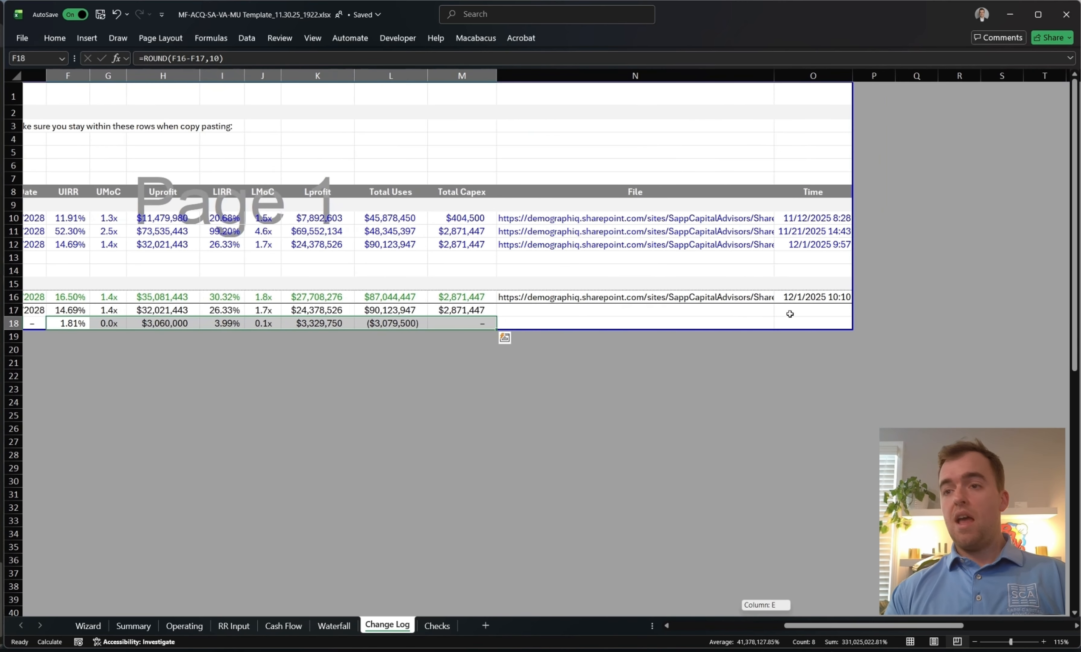
Enter the comment "updated purchase price again" in cell B13, the first empty row of the Change Log.
{"action": "scroll", "coordinate": [790, 314], "scroll_direction": "left", "scroll_amount": 5}
{"action": "key", "text": "Left"}
{"action": "key", "text": "Left"}
{"action": "key", "text": "Left"}
{"action": "key", "text": "Left"}
{"action": "key", "text": "Up"}
{"action": "key", "text": "Up"}
{"action": "key", "text": "Up"}
{"action": "key", "text": "Up"}
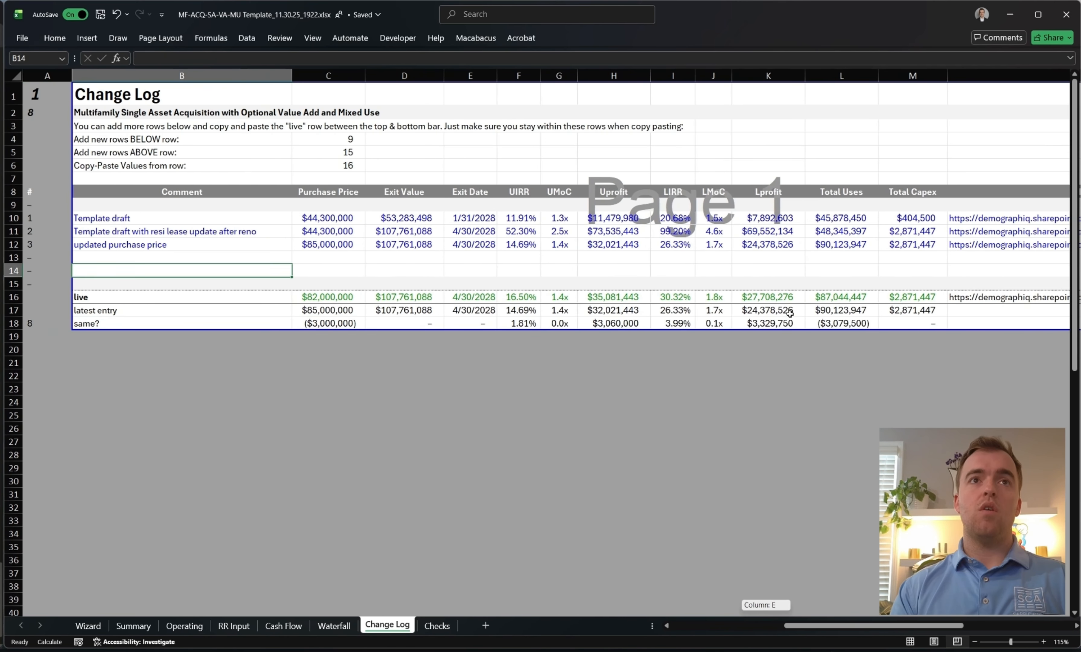
{"action": "key", "text": "Up"}
{"action": "type", "text": "update "}
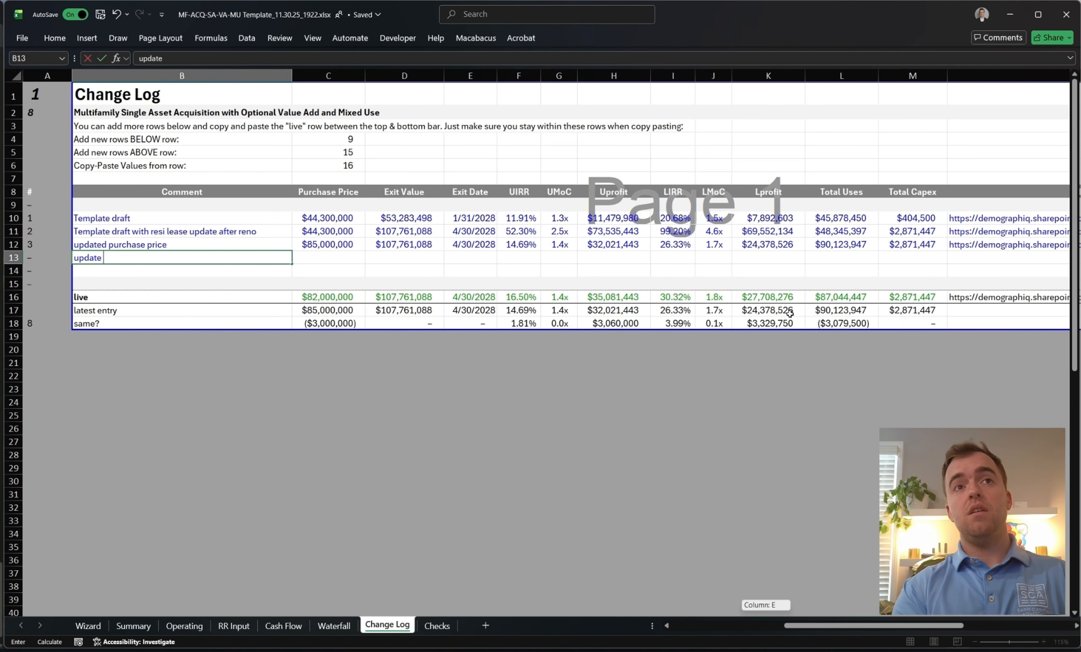
{"action": "type", "text": "d purchase price aga"}
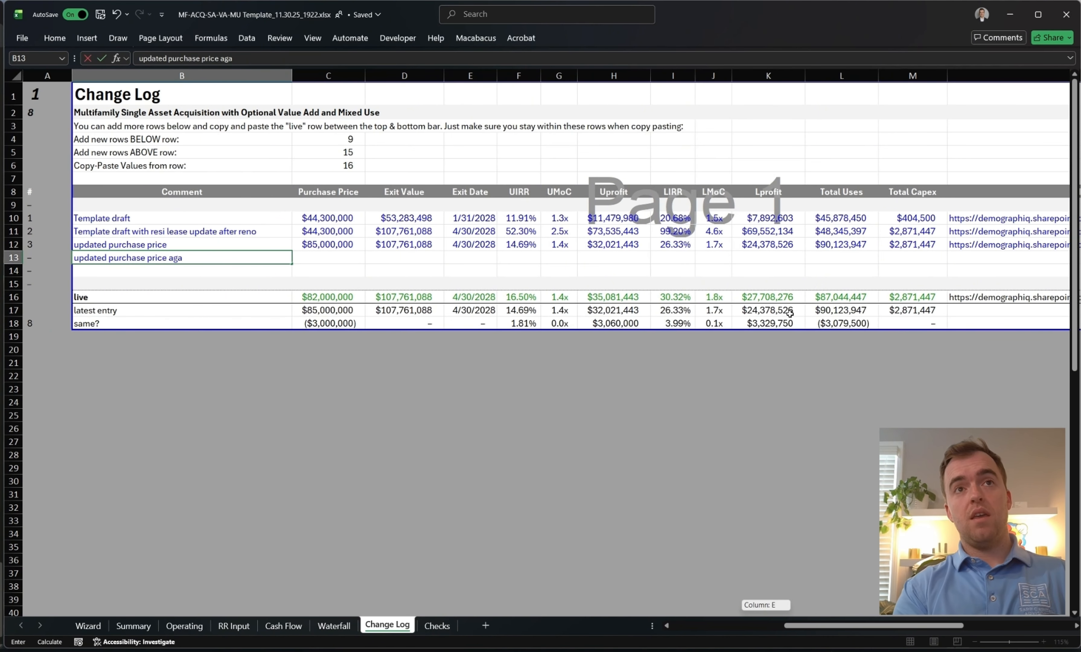
{"action": "type", "text": "in"}
{"action": "key", "text": "Return"}
Copy the live row's entries from C16 across and paste them as values into the new log row starting at C13.
{"action": "key", "text": "Down"}
{"action": "key", "text": "Down"}
{"action": "key", "text": "Right"}
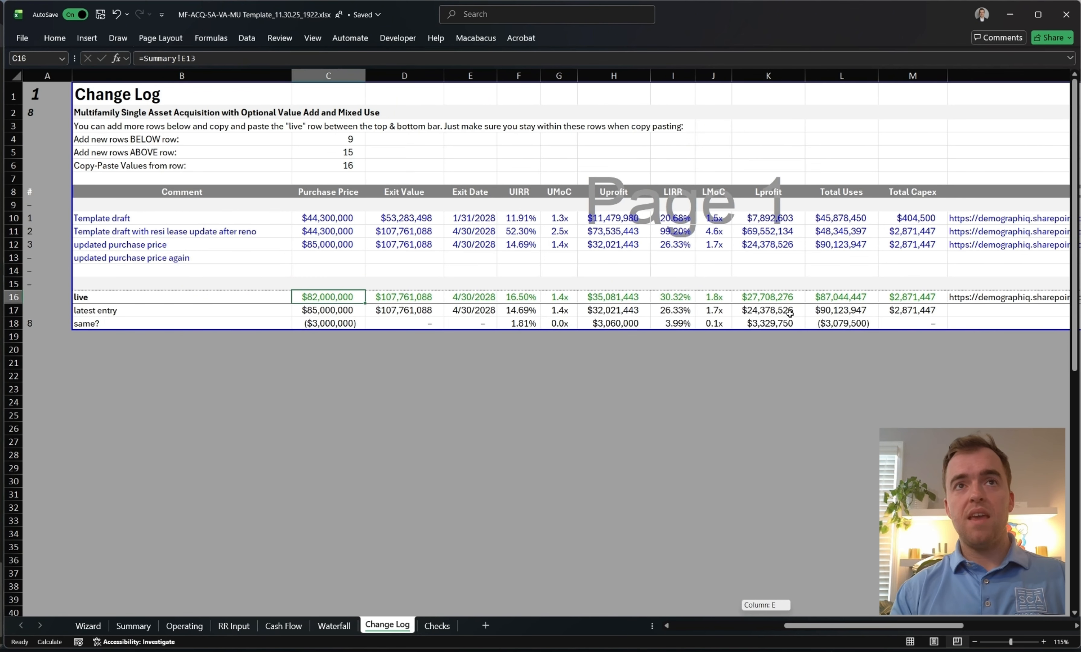
{"action": "key", "text": "ctrl+shift+Right"}
{"action": "key", "text": "ctrl+c"}
{"action": "key", "text": "ctrl+BackSpace"}
{"action": "key", "text": "shift+BackSpace"}
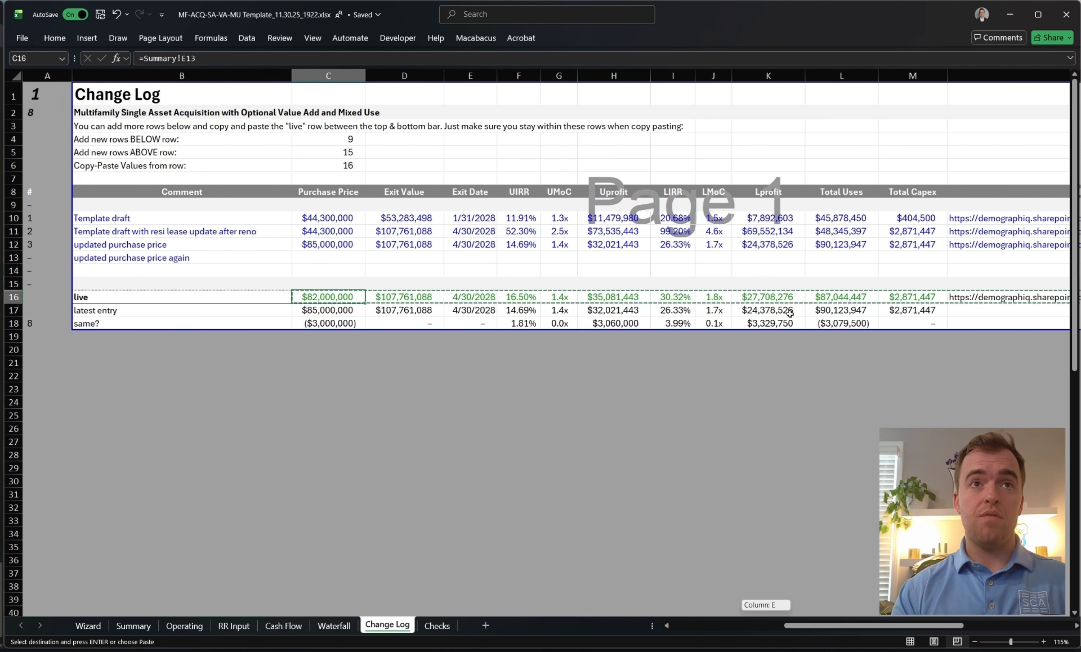
{"action": "key", "text": "Up"}
{"action": "key", "text": "Up"}
{"action": "key", "text": "Up"}
{"action": "key", "text": "ctrl+alt+v"}
{"action": "key", "text": "v"}
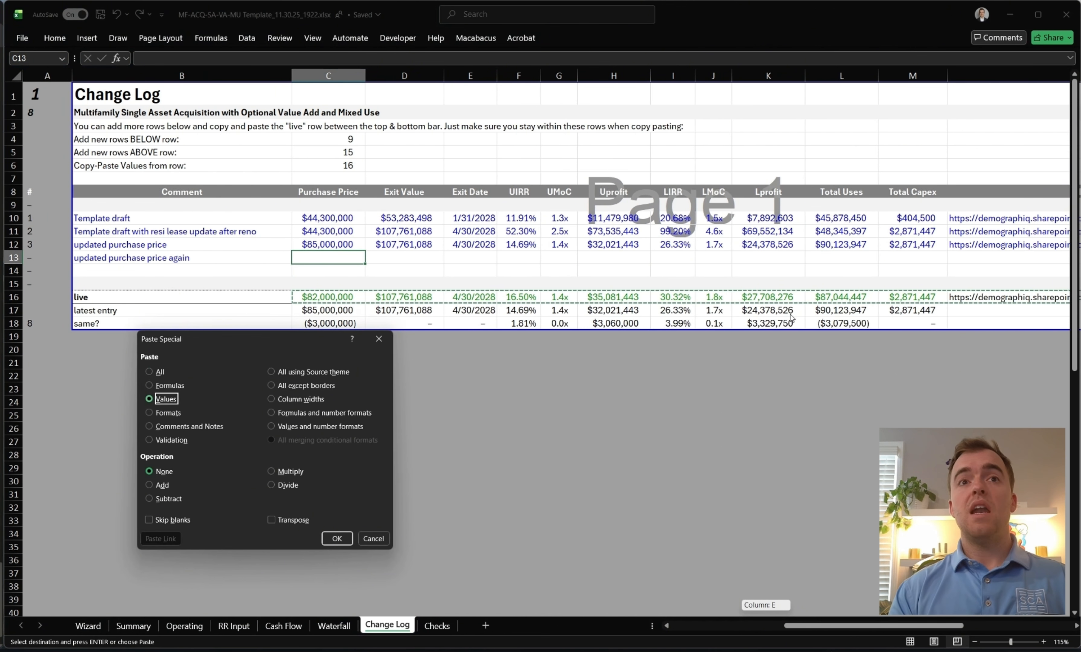
{"action": "key", "text": "Return"}
{"action": "key", "text": "Escape"}
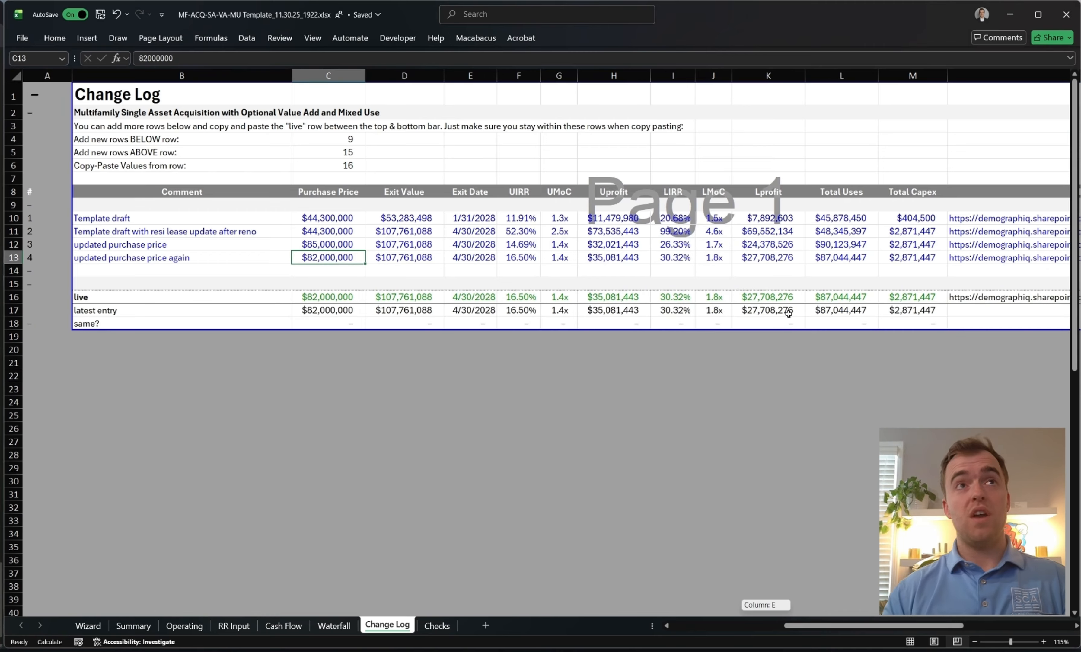
Return from the Change Log to the top of the Summary sheet.
{"action": "left_click", "coordinate": [419, 285]}
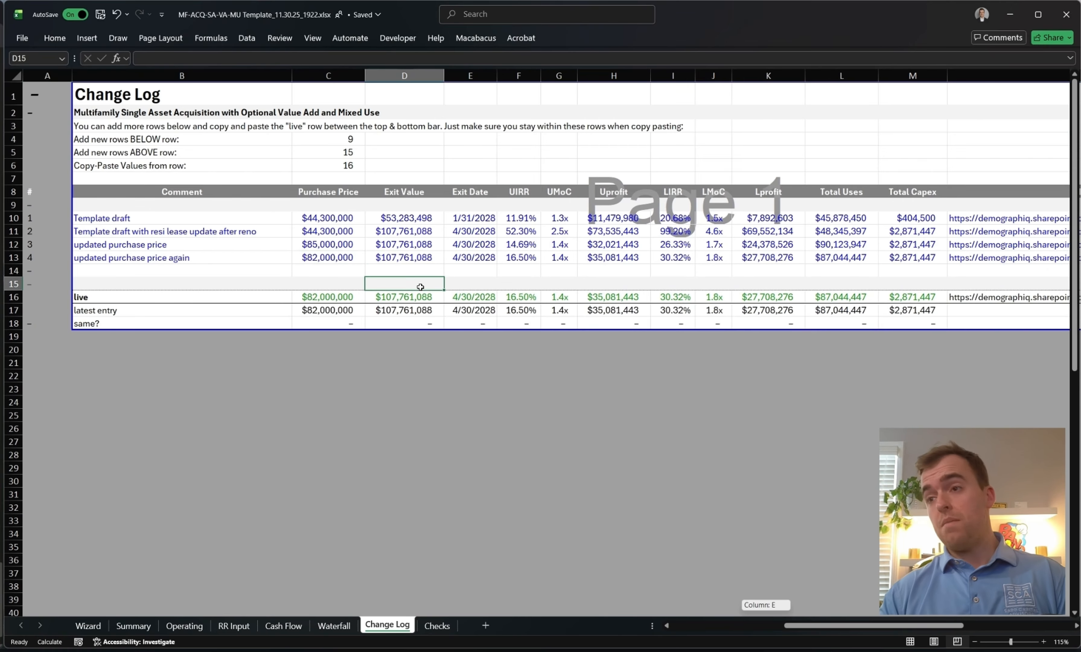
{"action": "key", "text": "ctrl+Home"}
{"action": "key", "text": "ctrl+Page_Up"}
{"action": "key", "text": "ctrl+Page_Up"}
{"action": "key", "text": "ctrl+Page_Up"}
{"action": "key", "text": "ctrl+Page_Up"}
{"action": "key", "text": "ctrl+Page_Up"}
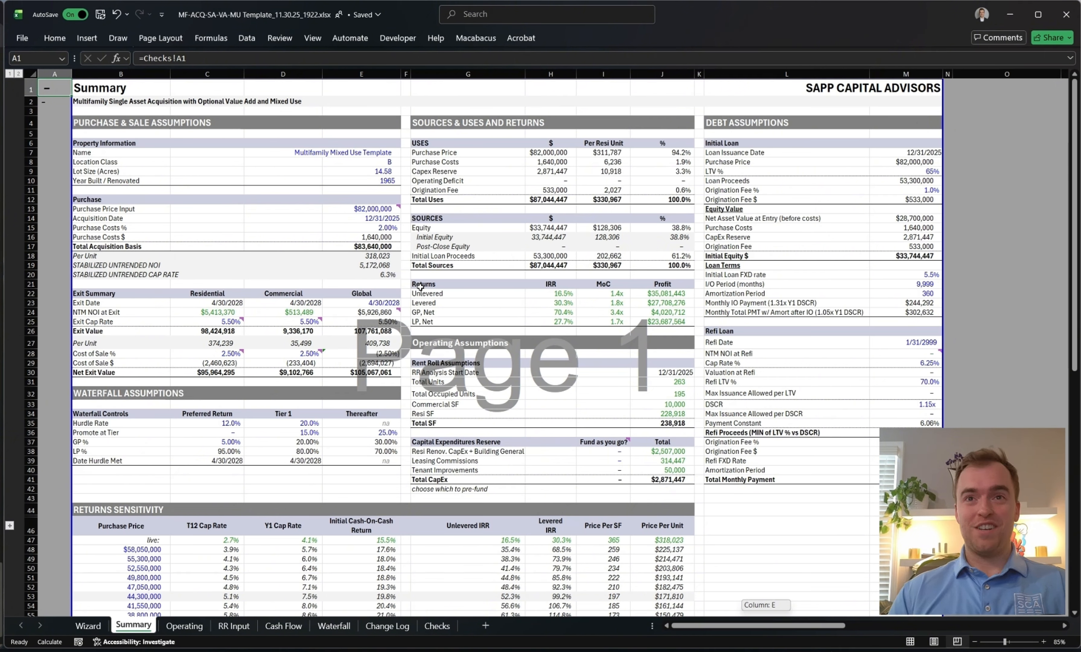
Review the Summary sheet down to its local checks, inspecting the total uses check in C74 and the T0 LCF check in C73.
{"action": "left_click", "coordinate": [435, 259]}
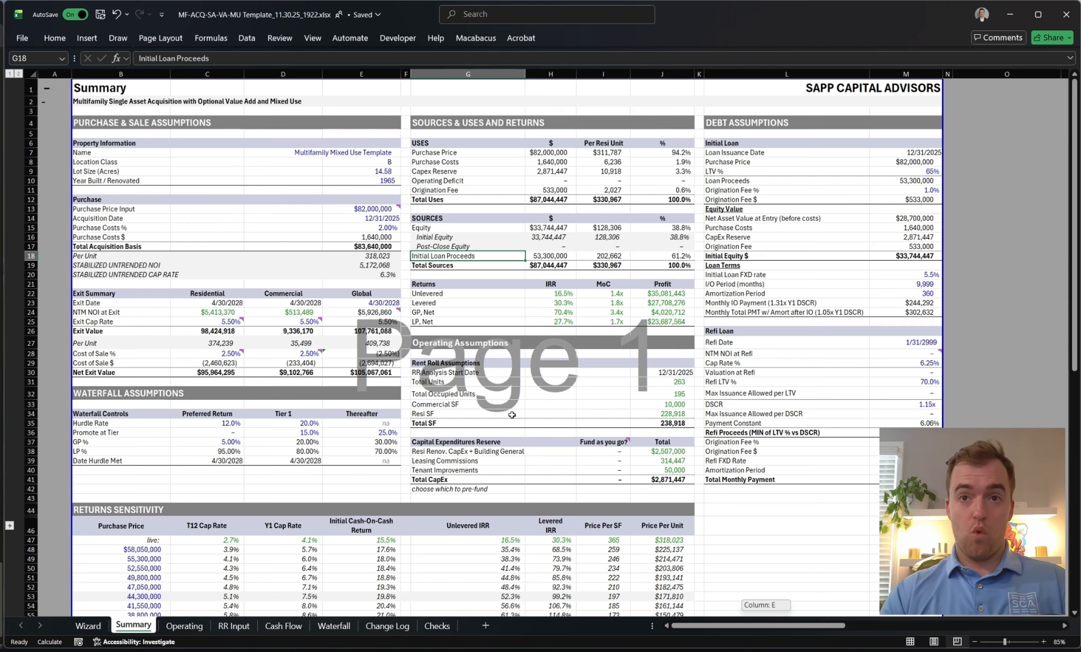
{"action": "left_click", "coordinate": [483, 371]}
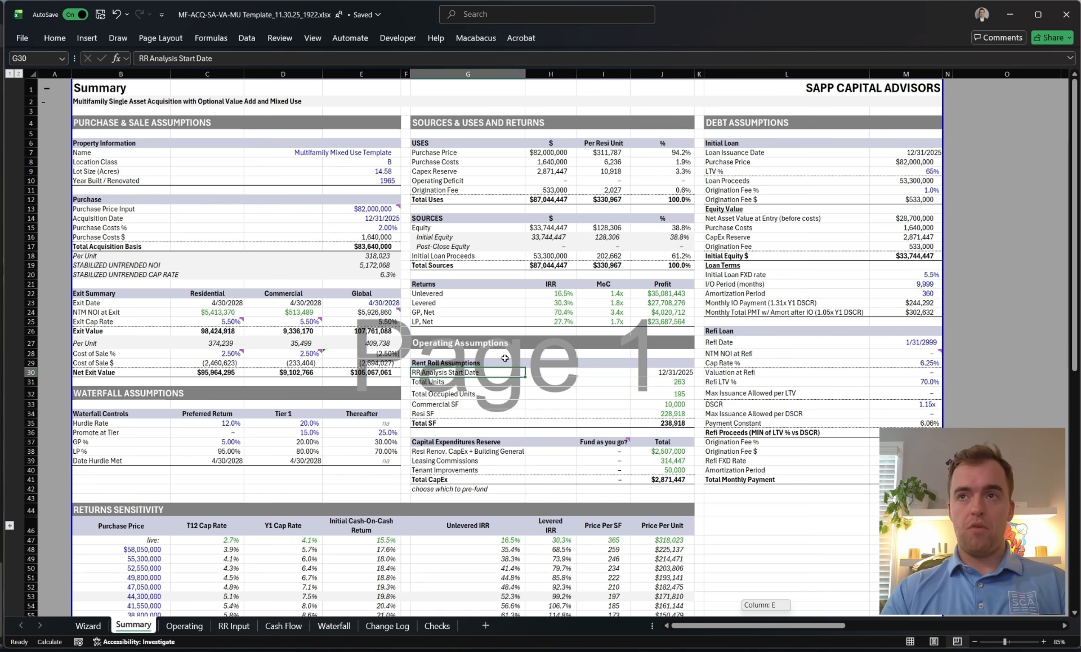
{"action": "left_click", "coordinate": [669, 394]}
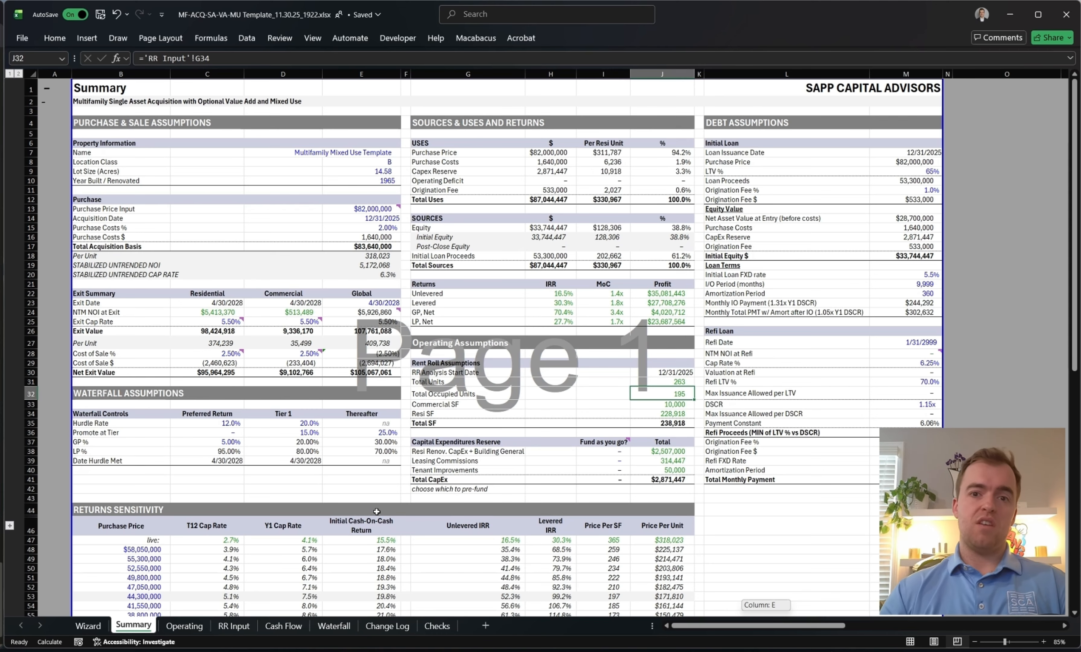
{"action": "scroll", "coordinate": [376, 511], "scroll_direction": "down", "scroll_amount": 4}
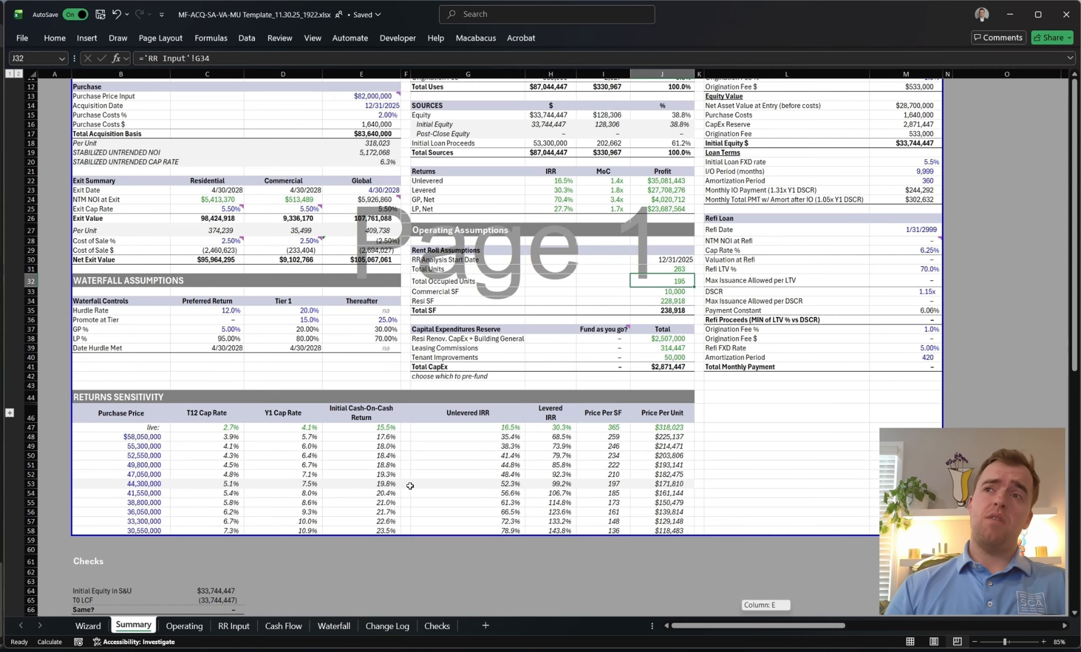
{"action": "scroll", "coordinate": [412, 471], "scroll_direction": "down", "scroll_amount": 3}
{"action": "scroll", "coordinate": [412, 471], "scroll_direction": "down", "scroll_amount": 5}
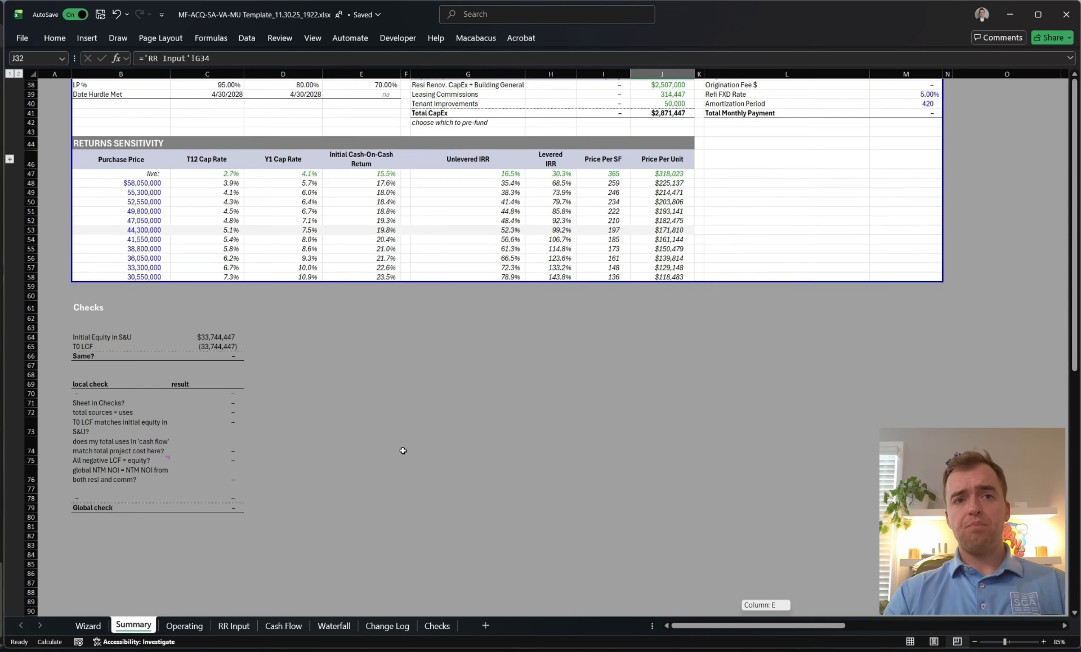
{"action": "left_click", "coordinate": [181, 471]}
{"action": "left_click", "coordinate": [238, 453]}
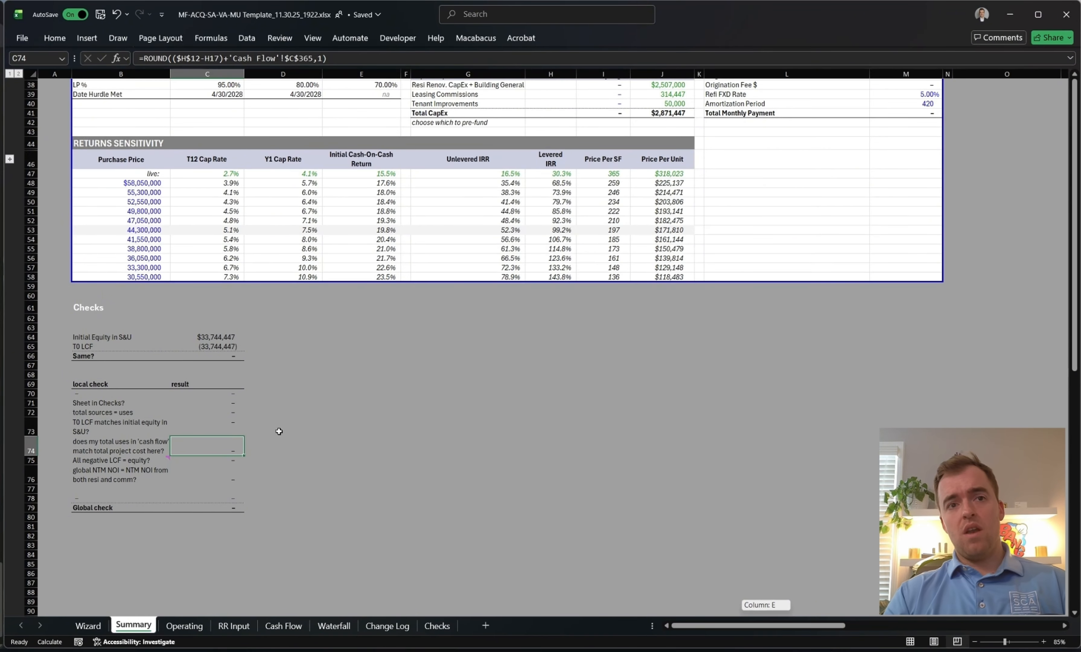
{"action": "left_click", "coordinate": [225, 421]}
Look through the following sheets as far as Waterfall and return to the local checks on the Summary sheet.
{"action": "key", "text": "ctrl+Page_Down"}
{"action": "key", "text": "ctrl+Page_Down"}
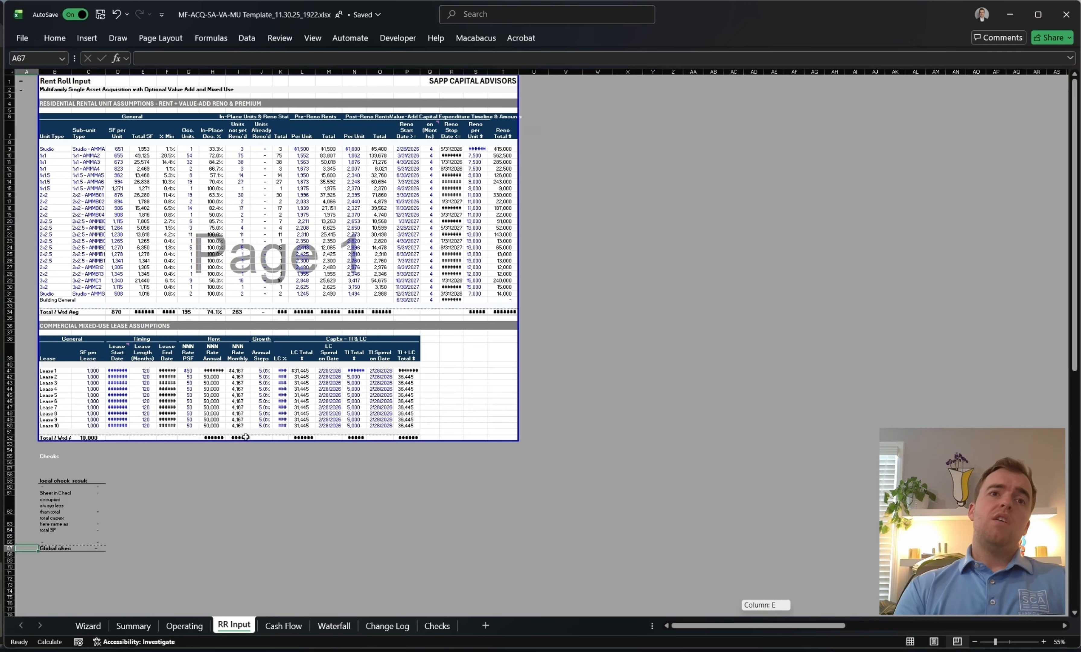
{"action": "key", "text": "ctrl+Page_Down"}
{"action": "key", "text": "ctrl+Page_Down"}
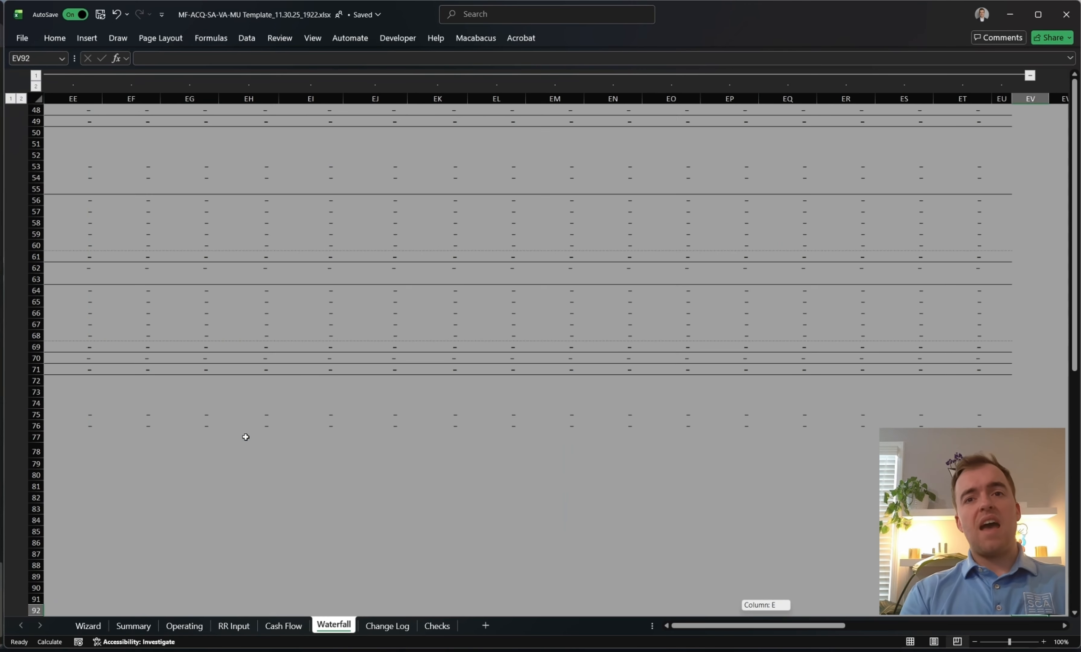
{"action": "key", "text": "ctrl+Page_Up"}
{"action": "key", "text": "ctrl+Page_Up"}
{"action": "key", "text": "ctrl+Page_Up"}
{"action": "key", "text": "ctrl+Page_Up"}
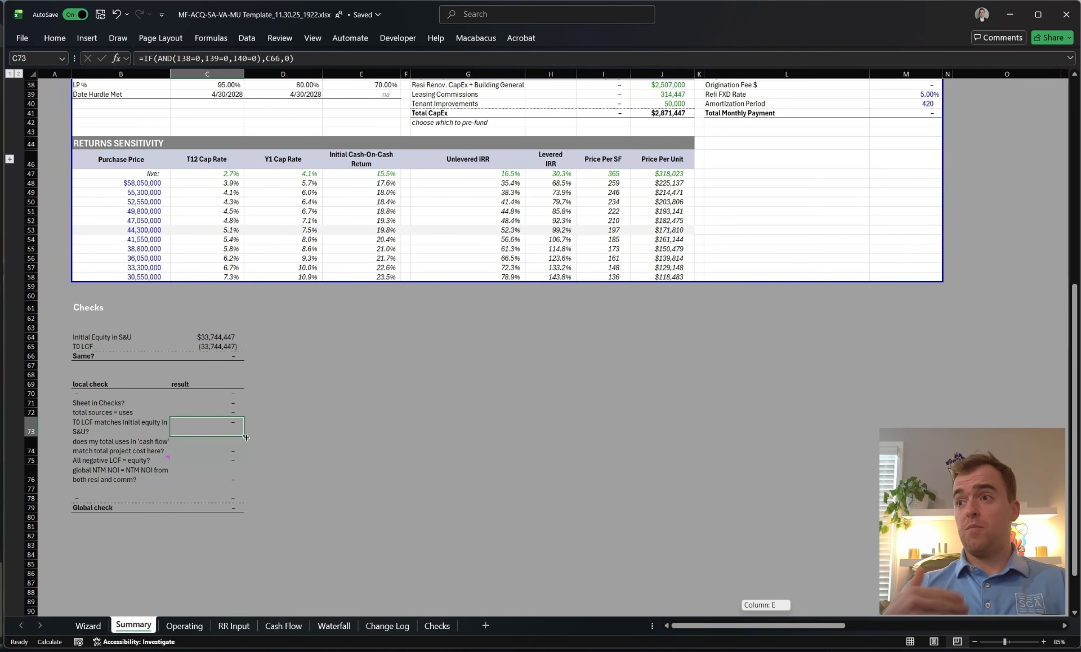
{"action": "left_click", "coordinate": [321, 440]}
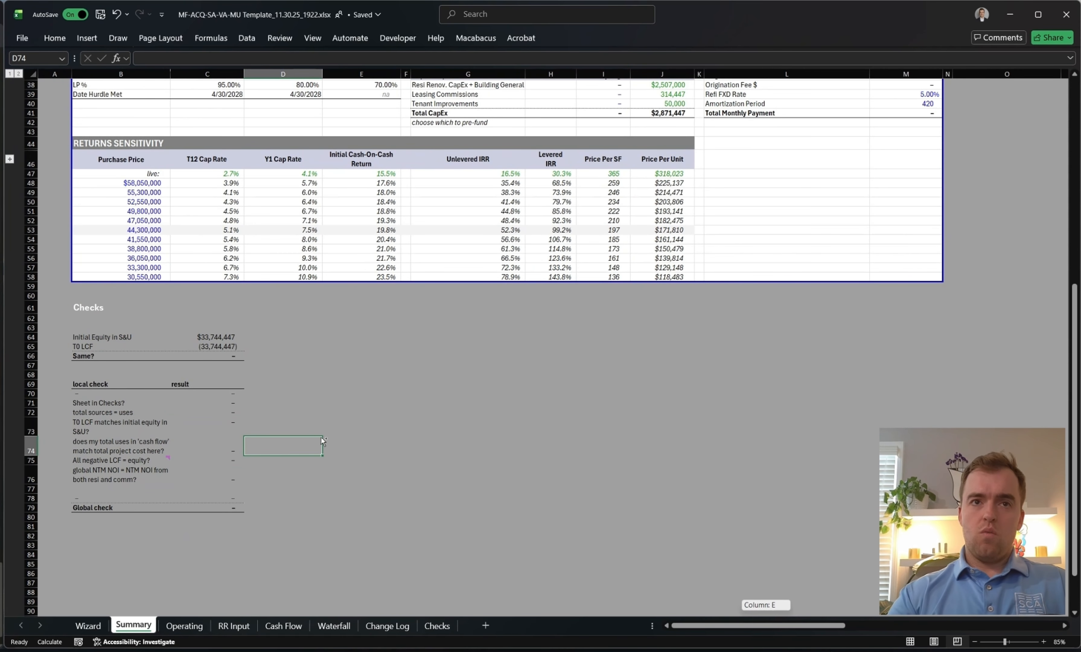
Highlight the check cells A1:A2, the Purchase & Sale Assumptions block and the Sources & Uses and Returns block on the Summary sheet.
{"action": "key", "text": "ctrl+Home"}
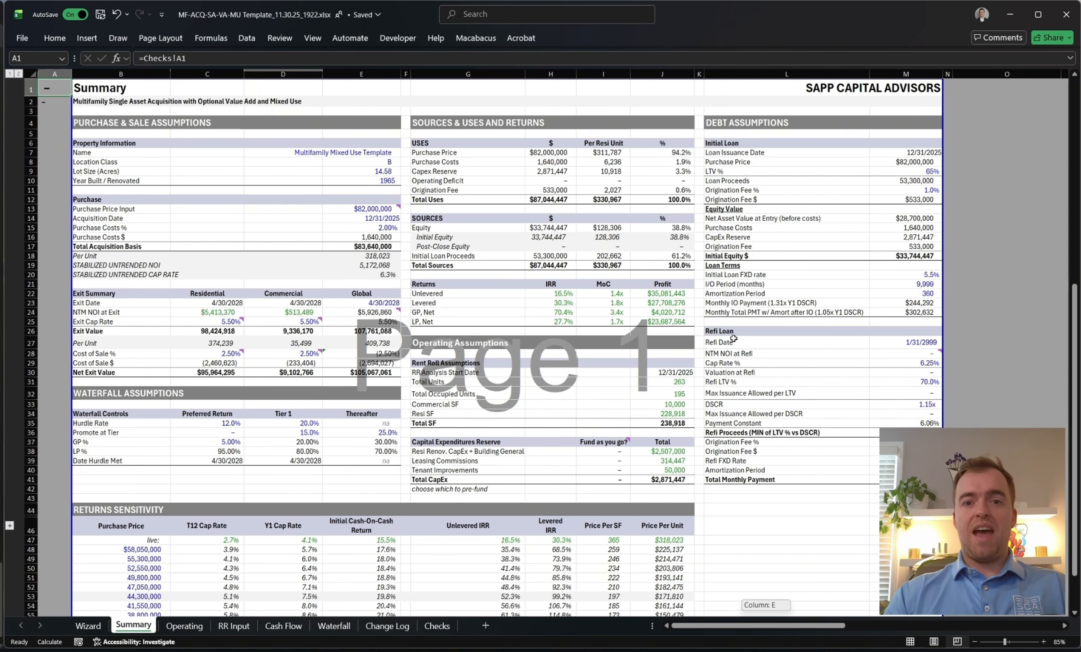
{"action": "key", "text": "shift+Down"}
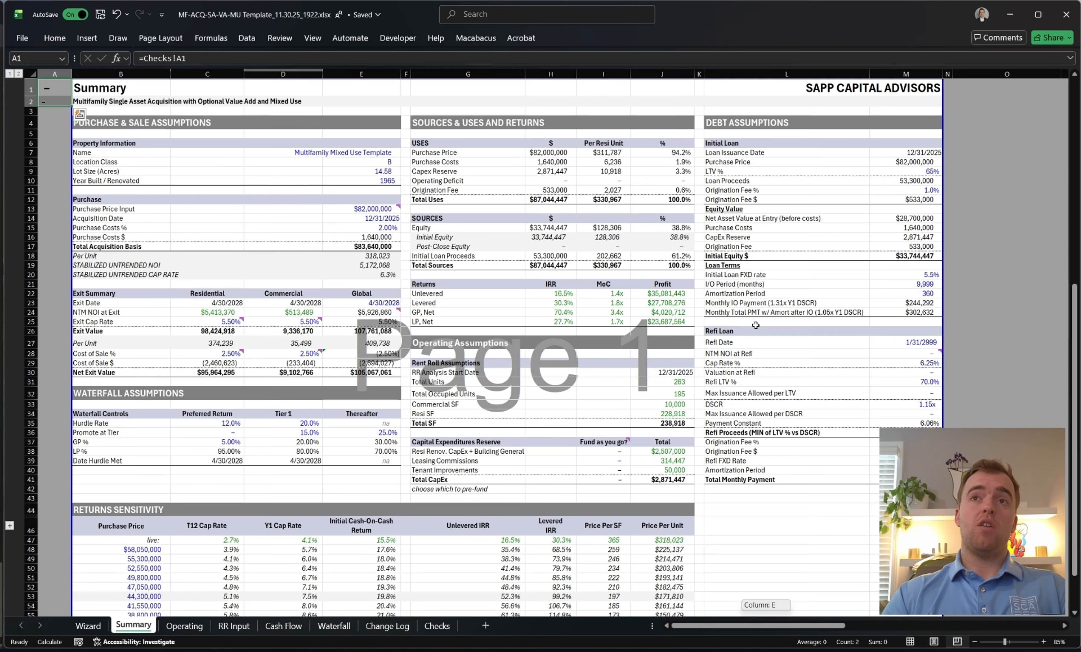
{"action": "left_click", "coordinate": [777, 247]}
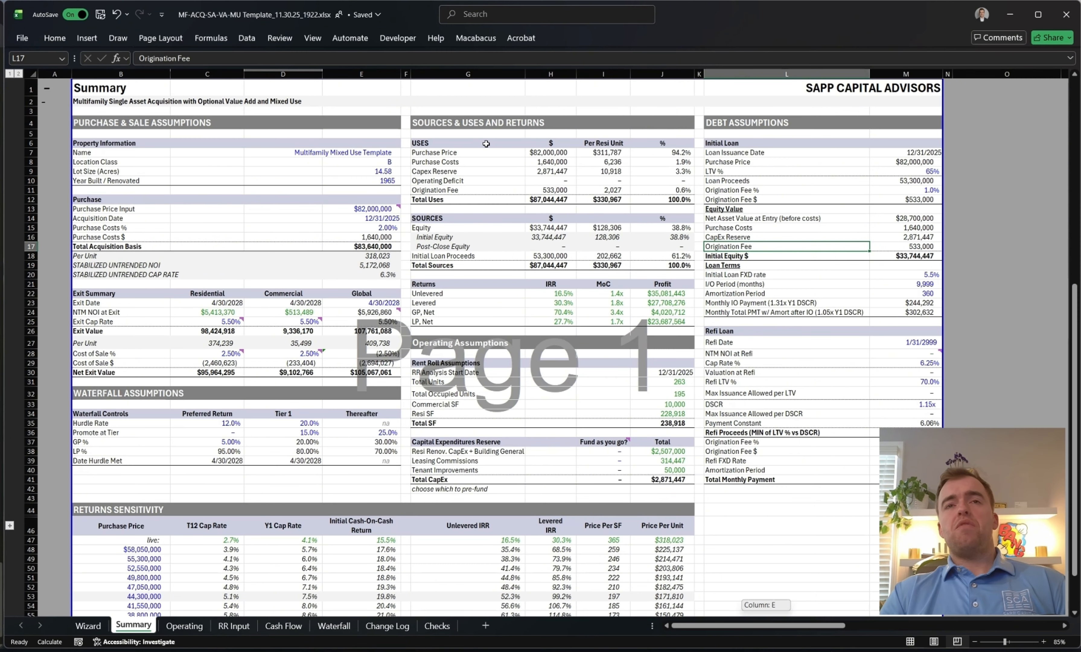
{"action": "left_click_drag", "start_coordinate": [95, 124], "coordinate": [391, 370]}
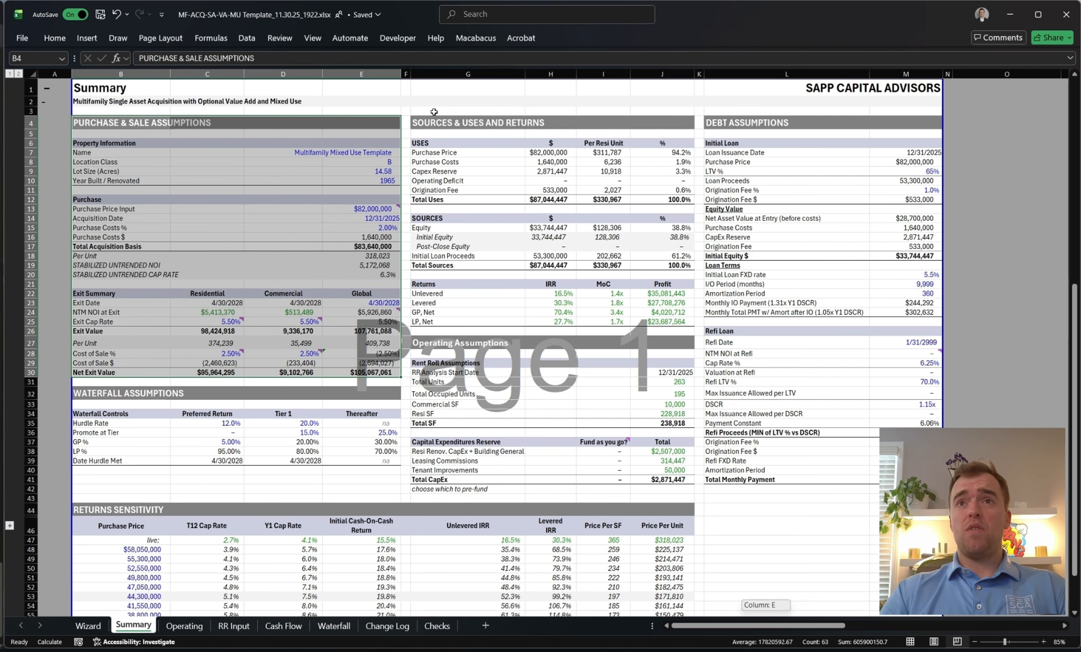
{"action": "left_click_drag", "start_coordinate": [417, 124], "coordinate": [660, 325]}
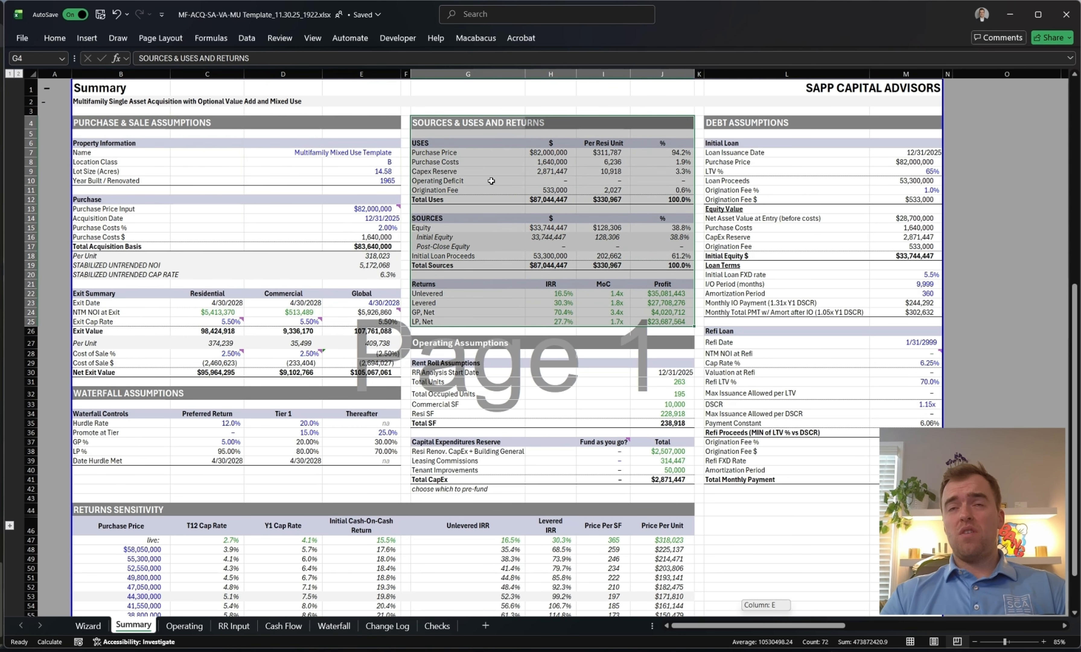
Examine the Uses and Sources line items, the Initial Loan block, the Initial Equity link in H16 and the Returns table.
{"action": "left_click", "coordinate": [463, 145]}
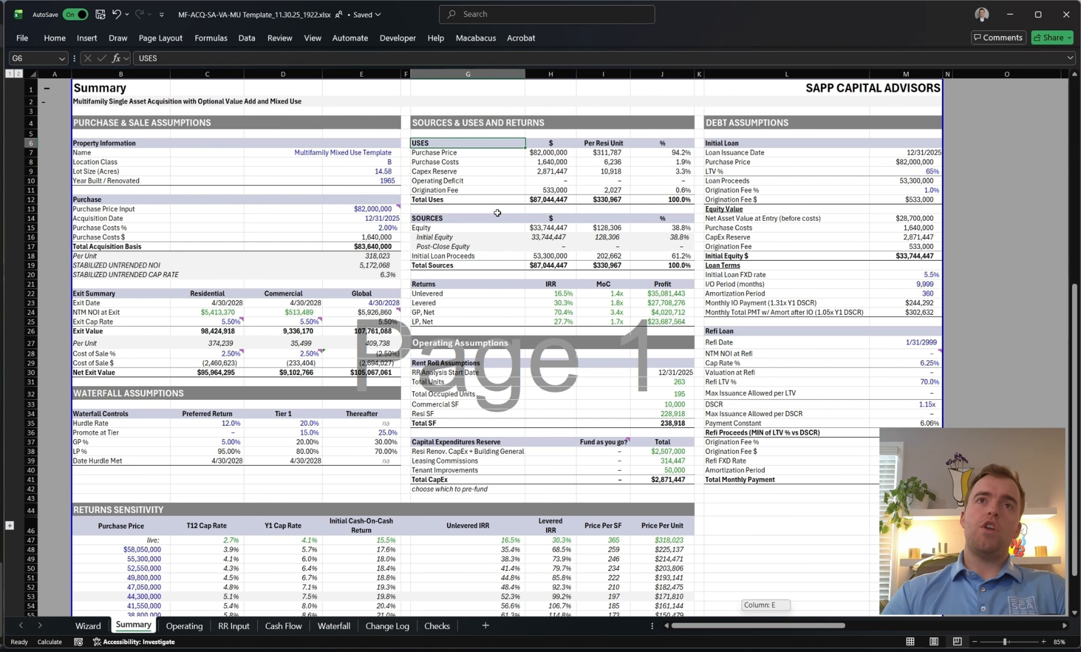
{"action": "left_click_drag", "start_coordinate": [480, 154], "coordinate": [481, 191]}
{"action": "left_click_drag", "start_coordinate": [455, 229], "coordinate": [458, 254]}
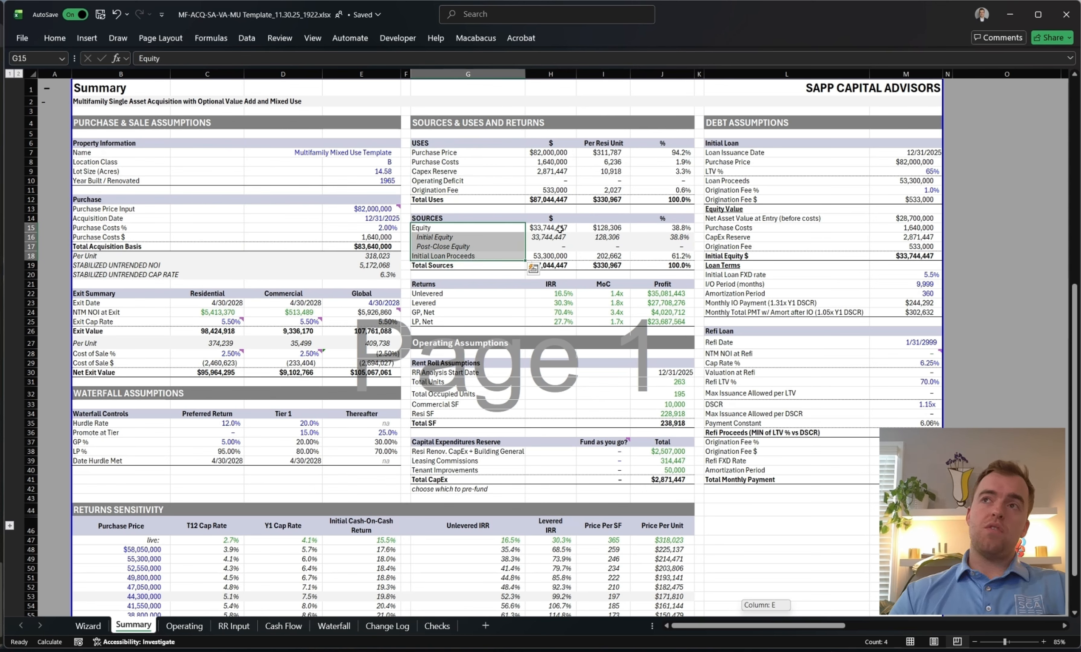
{"action": "left_click", "coordinate": [729, 140]}
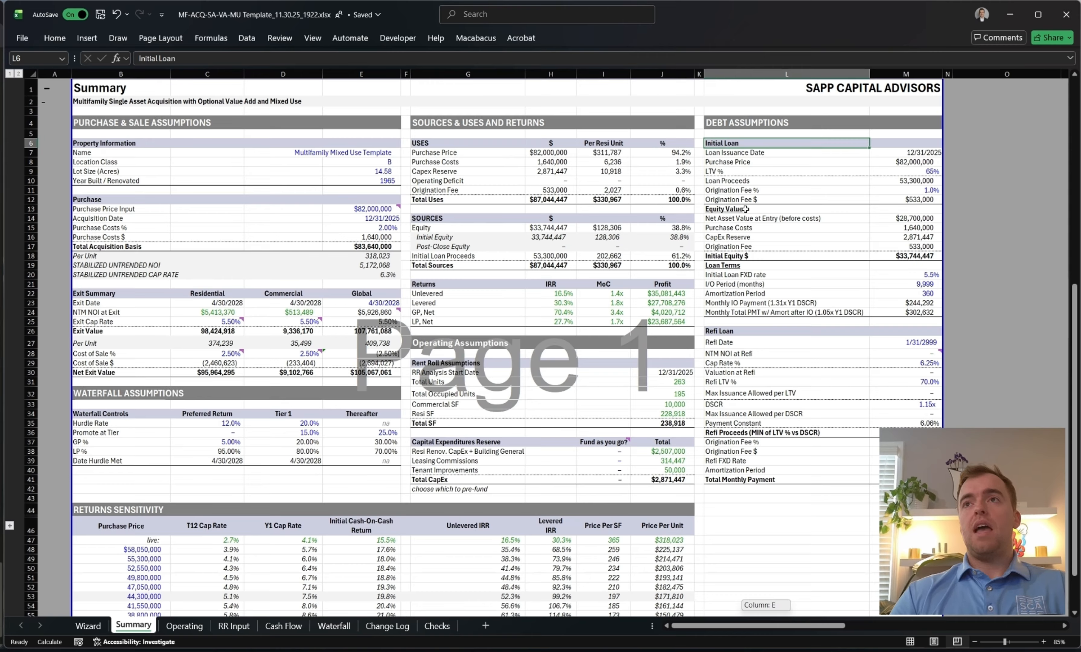
{"action": "mouse_move", "coordinate": [906, 307]}
{"action": "left_mouse_down"}
{"action": "mouse_move", "coordinate": [911, 336]}
{"action": "mouse_move", "coordinate": [911, 321]}
{"action": "left_mouse_up"}
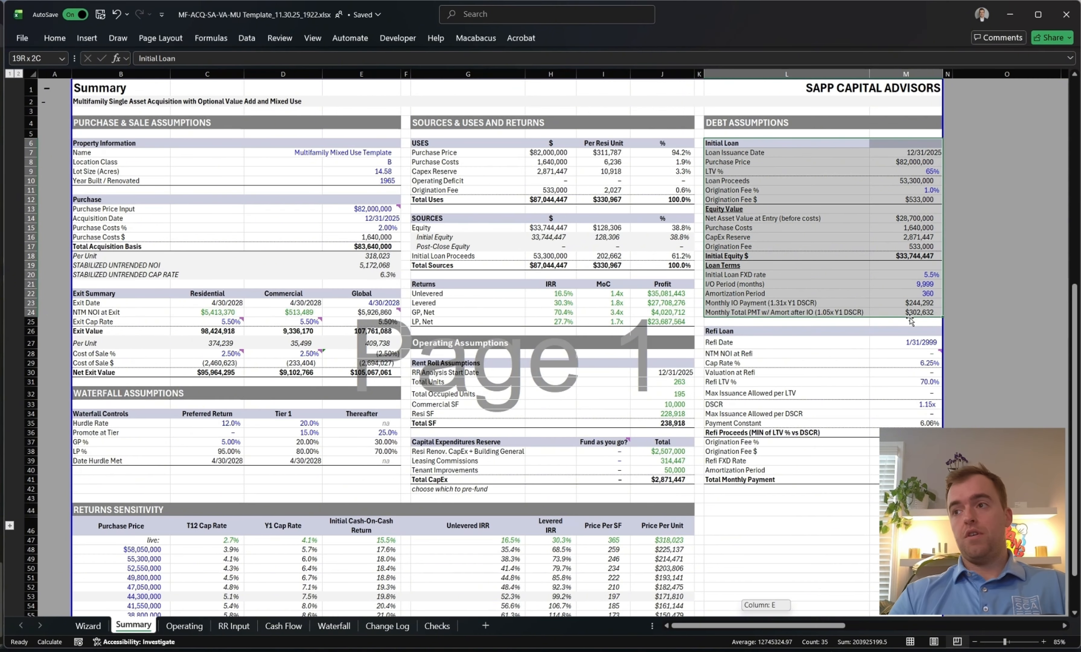
{"action": "left_click", "coordinate": [537, 237]}
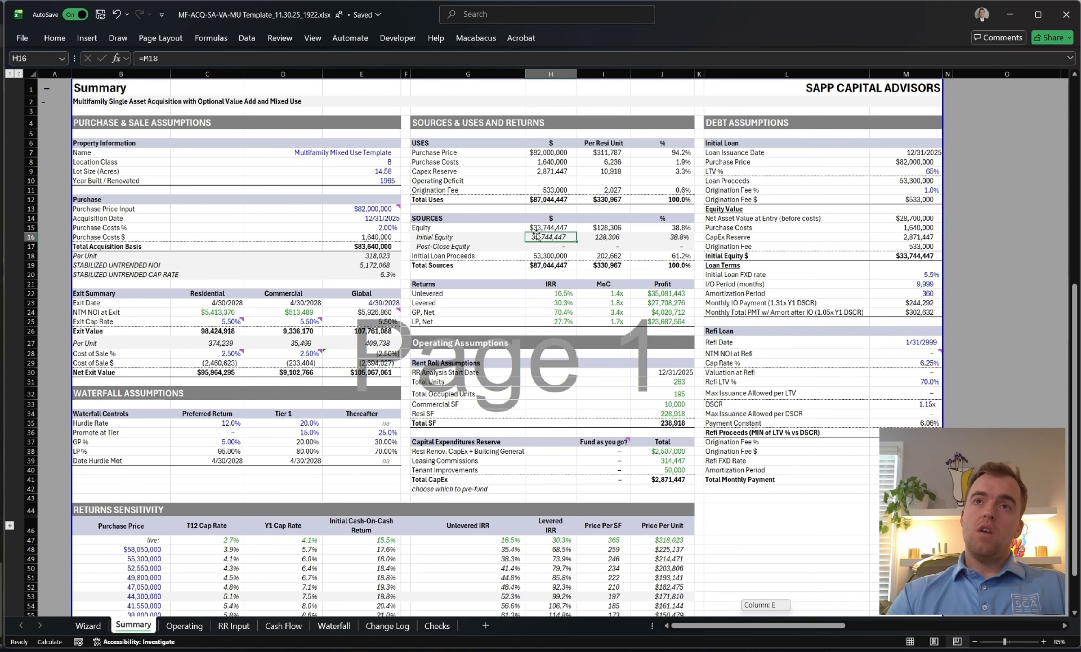
{"action": "left_click_drag", "start_coordinate": [480, 145], "coordinate": [677, 265]}
{"action": "left_click_drag", "start_coordinate": [437, 284], "coordinate": [676, 323]}
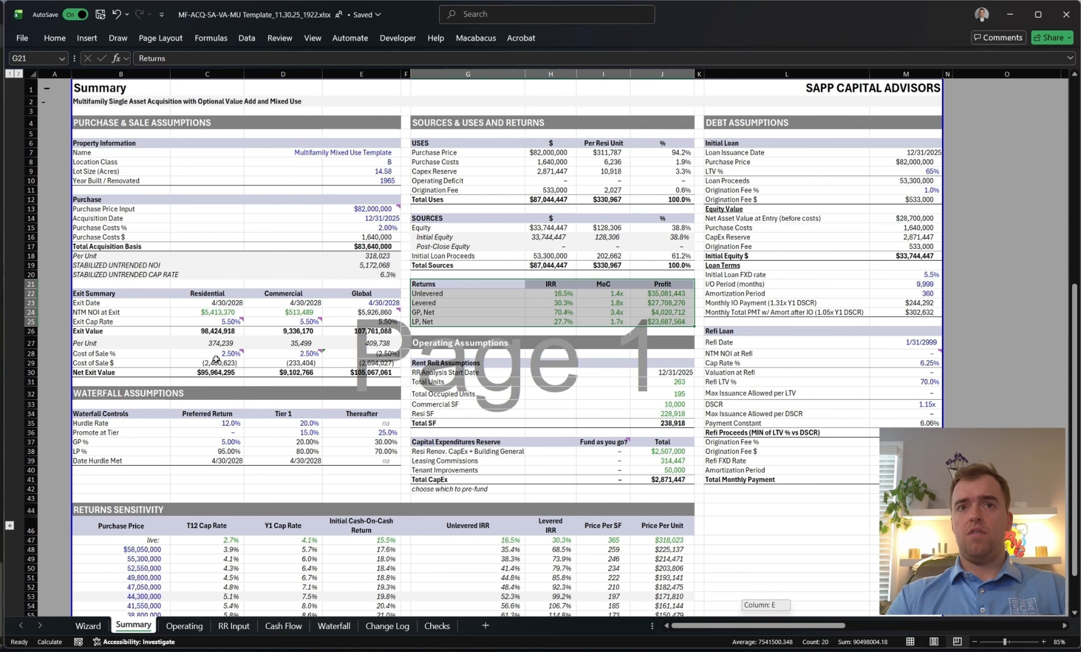
Examine the Waterfall Controls table, covering the Preferred Return and Tier 1 columns and the GP % formula in D37.
{"action": "left_click_drag", "start_coordinate": [132, 413], "coordinate": [377, 467]}
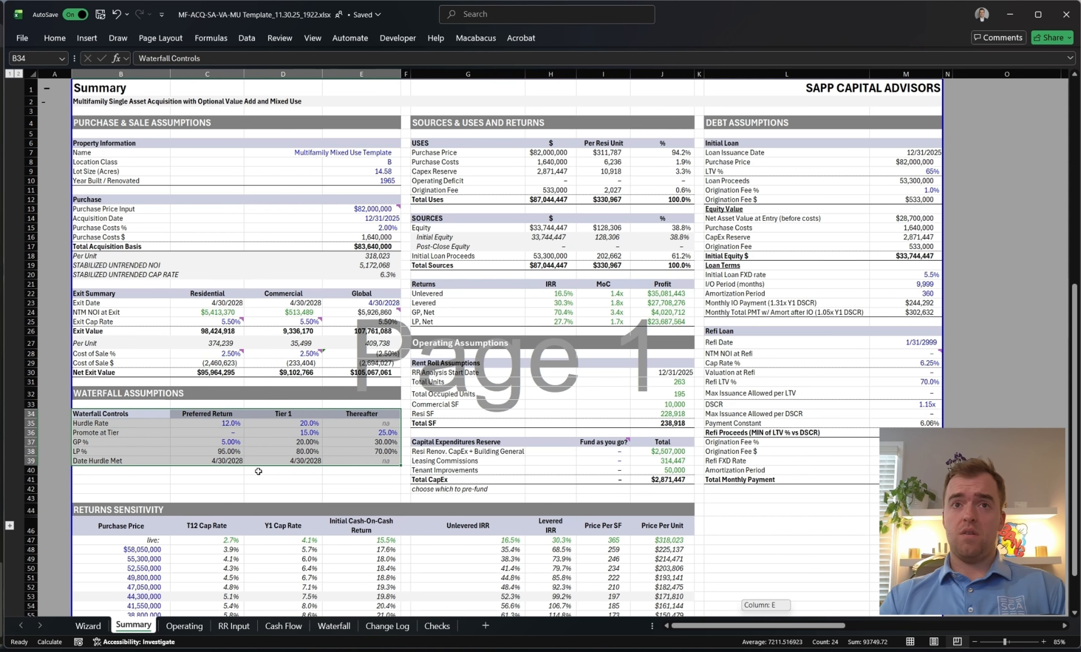
{"action": "left_click_drag", "start_coordinate": [219, 412], "coordinate": [222, 460]}
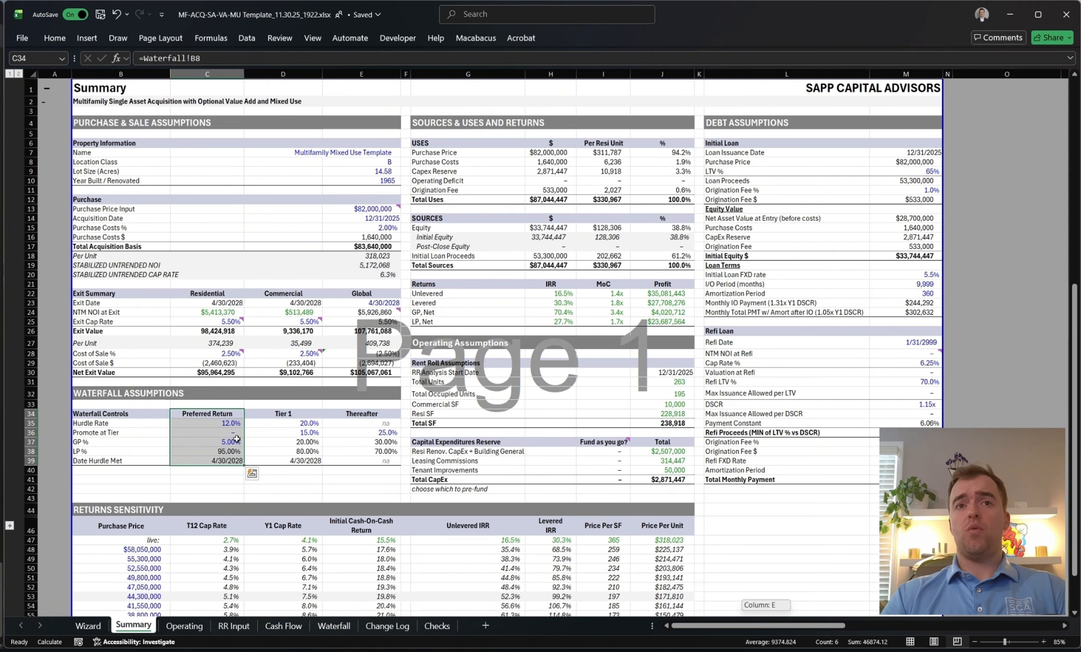
{"action": "left_click", "coordinate": [229, 444]}
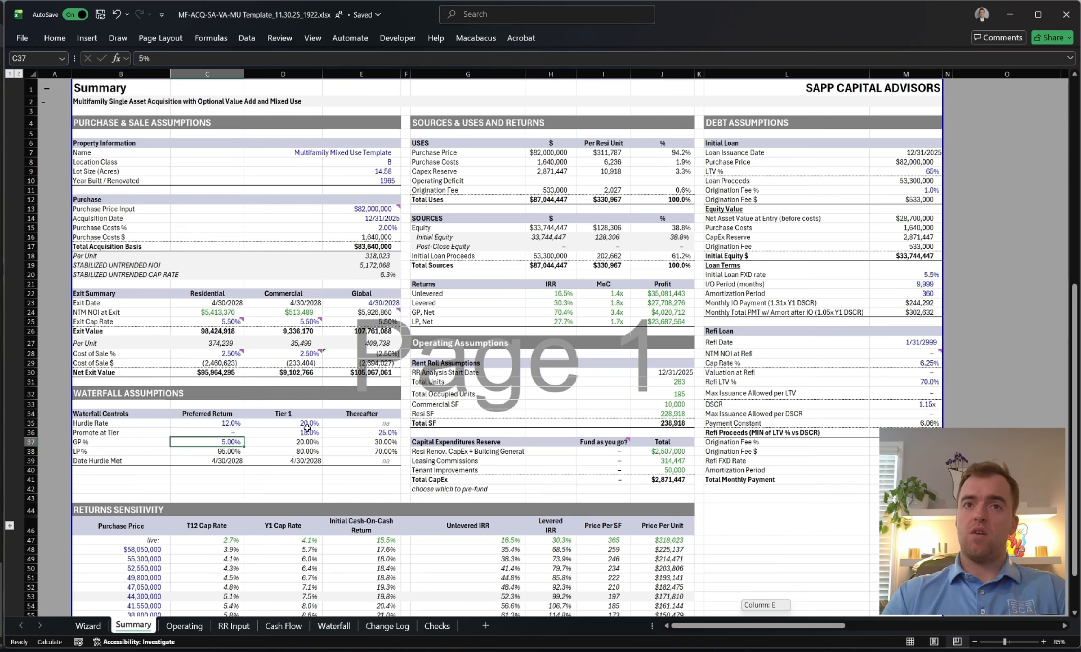
{"action": "left_click_drag", "start_coordinate": [303, 414], "coordinate": [300, 462]}
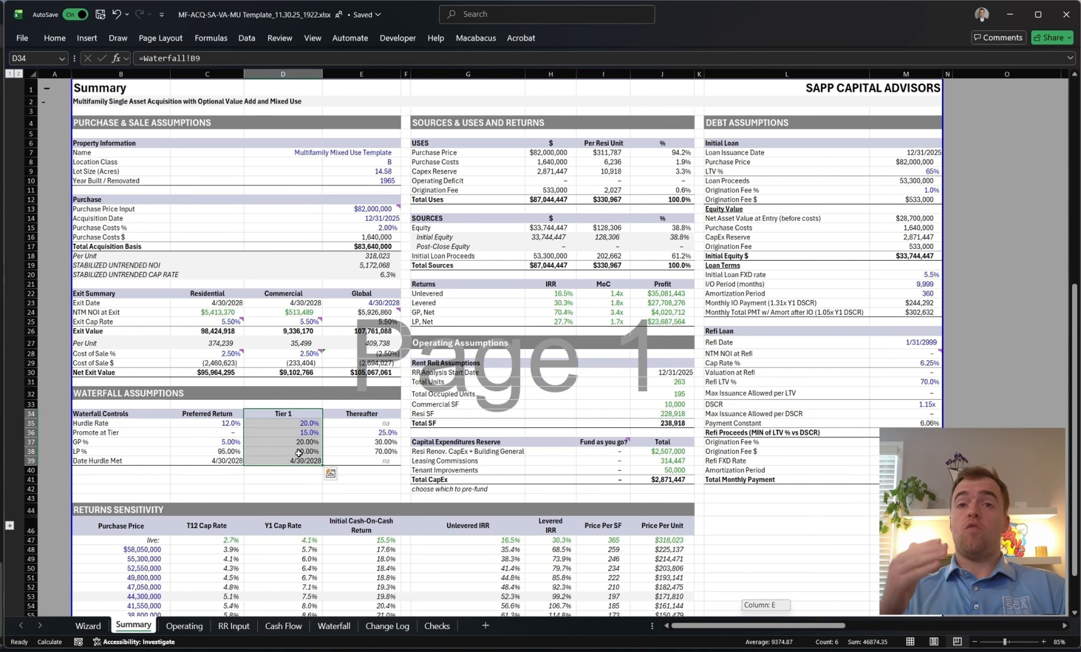
{"action": "left_click", "coordinate": [307, 433]}
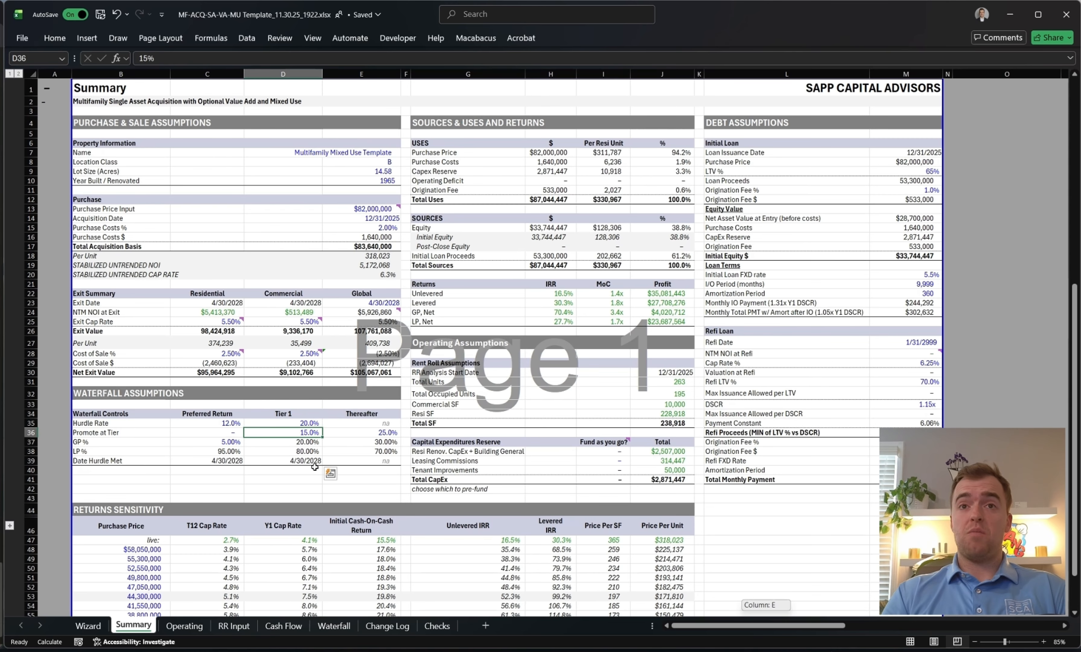
{"action": "key", "text": "Down"}
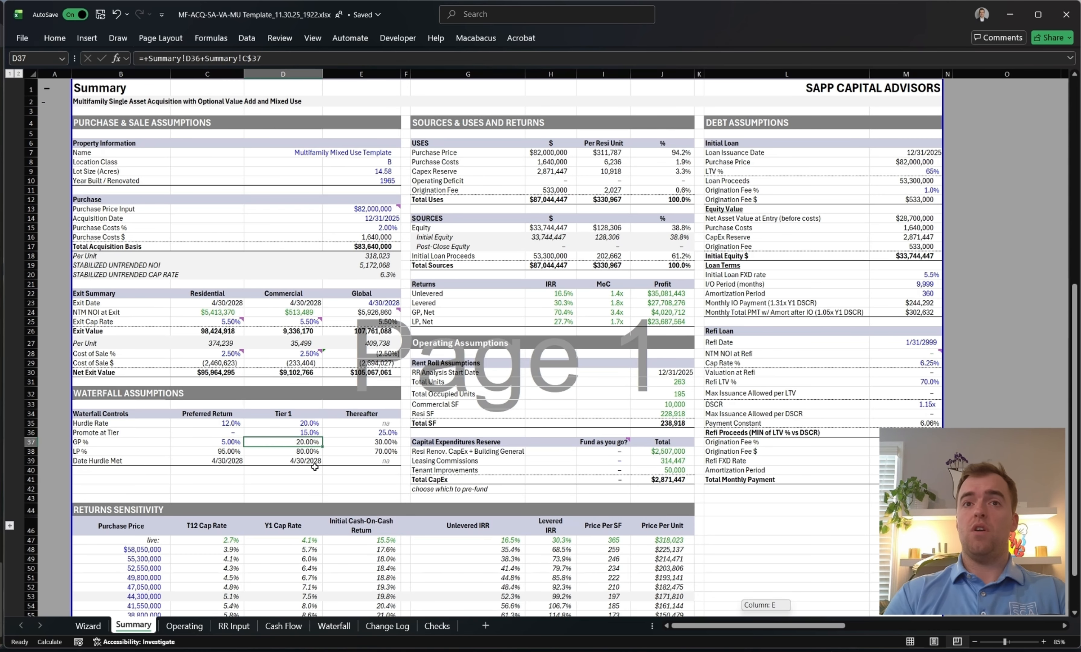
Compare the Thereafter column with the Tier 1 hurdle rate and inspect the GP % formula in E37.
{"action": "key", "text": "Right"}
{"action": "key", "text": "Up"}
{"action": "key", "text": "Up"}
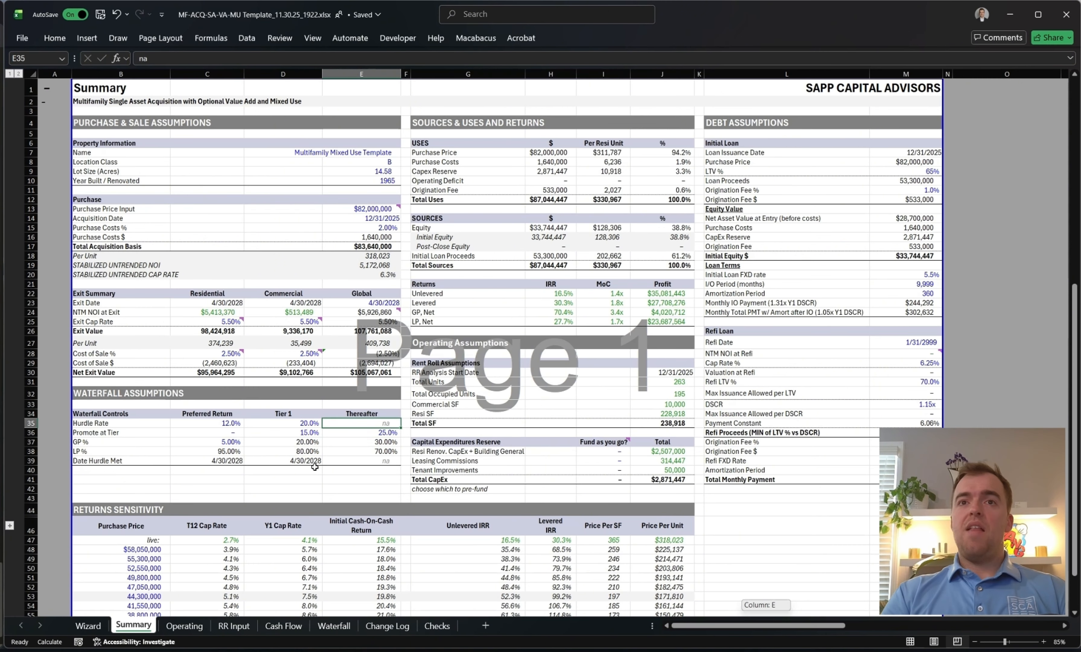
{"action": "key", "text": "Down"}
{"action": "key", "text": "Left"}
{"action": "key", "text": "Up"}
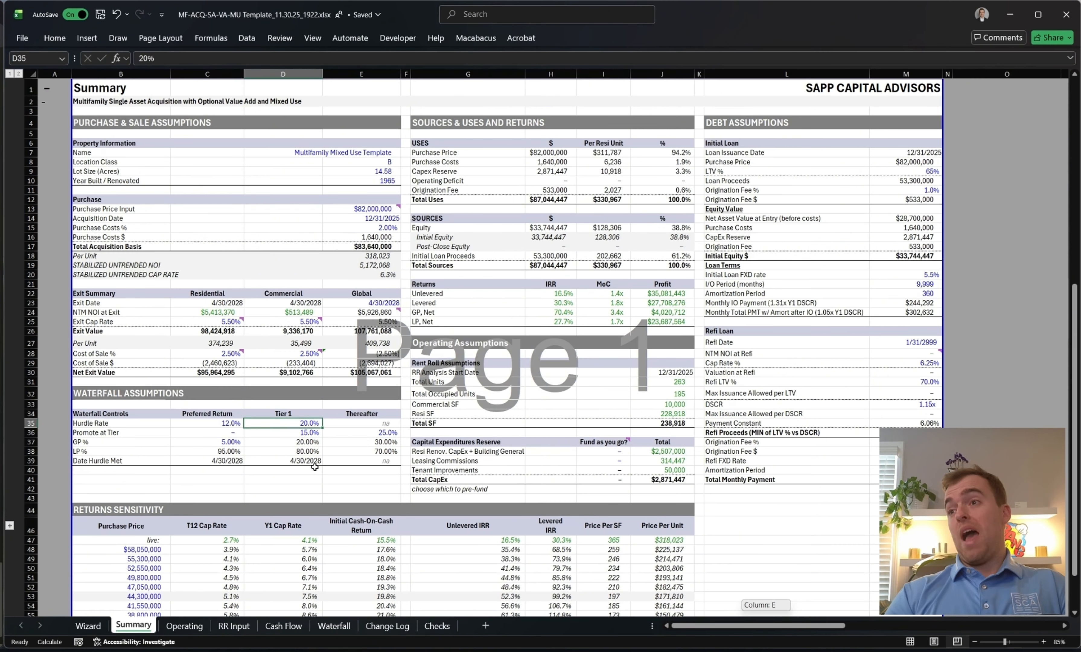
{"action": "key", "text": "Right"}
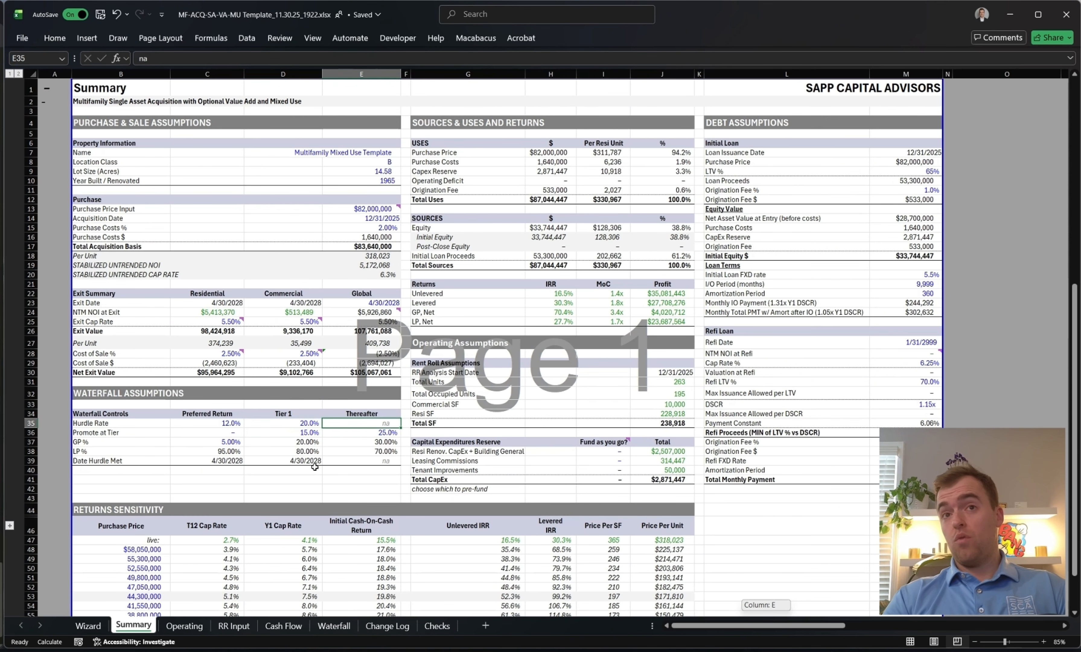
{"action": "key", "text": "Down"}
{"action": "key", "text": "Down"}
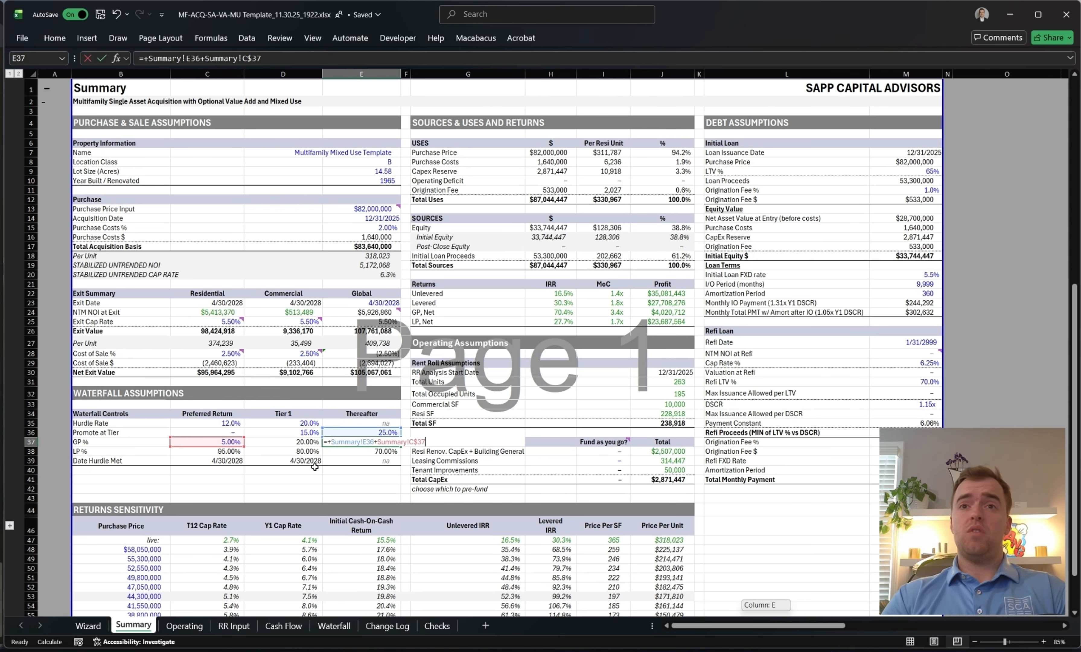
{"action": "key", "text": "Down"}
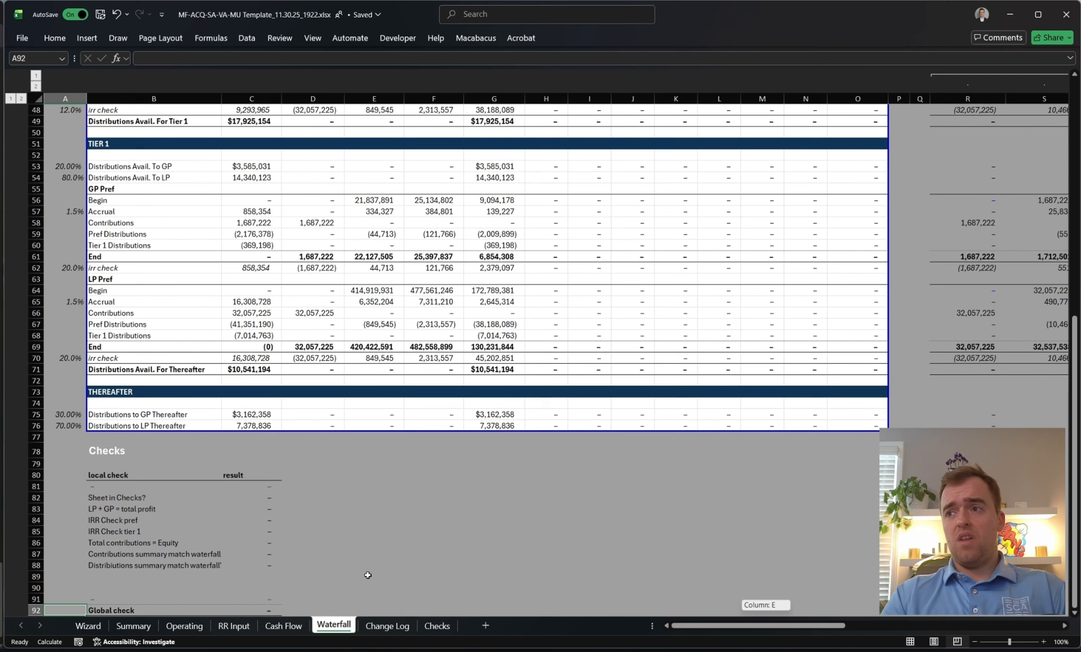
Review the tier calculations on the Waterfall sheet and preview the sheet as a printed page.
{"action": "left_click", "coordinate": [334, 625]}
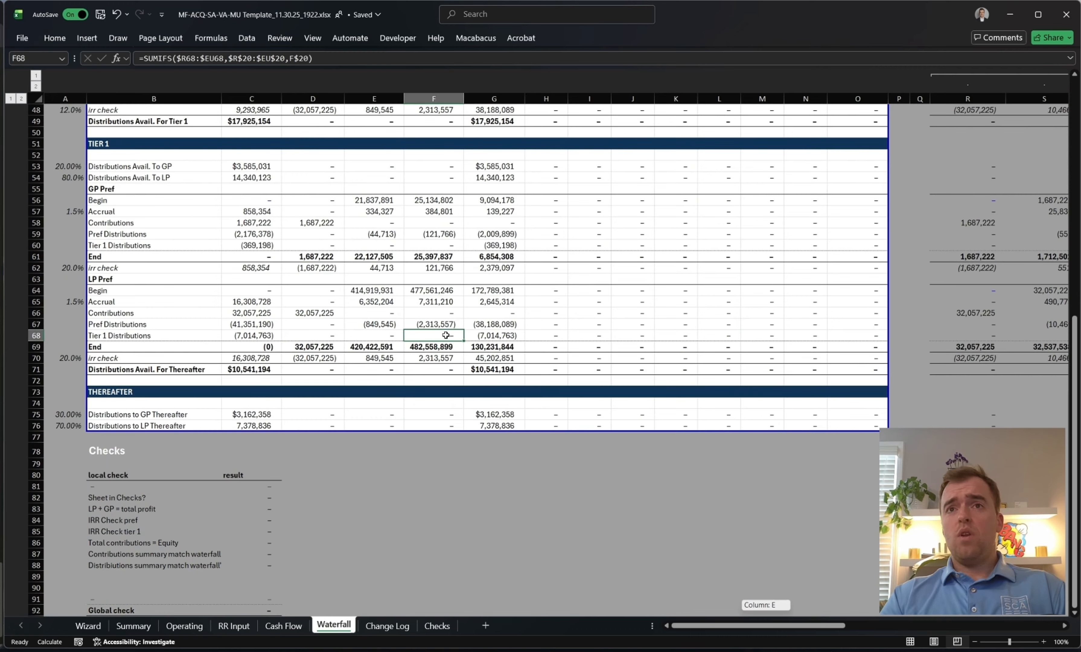
{"action": "scroll", "coordinate": [446, 336], "scroll_direction": "up", "scroll_amount": 5}
{"action": "key", "text": "ctrl+p"}
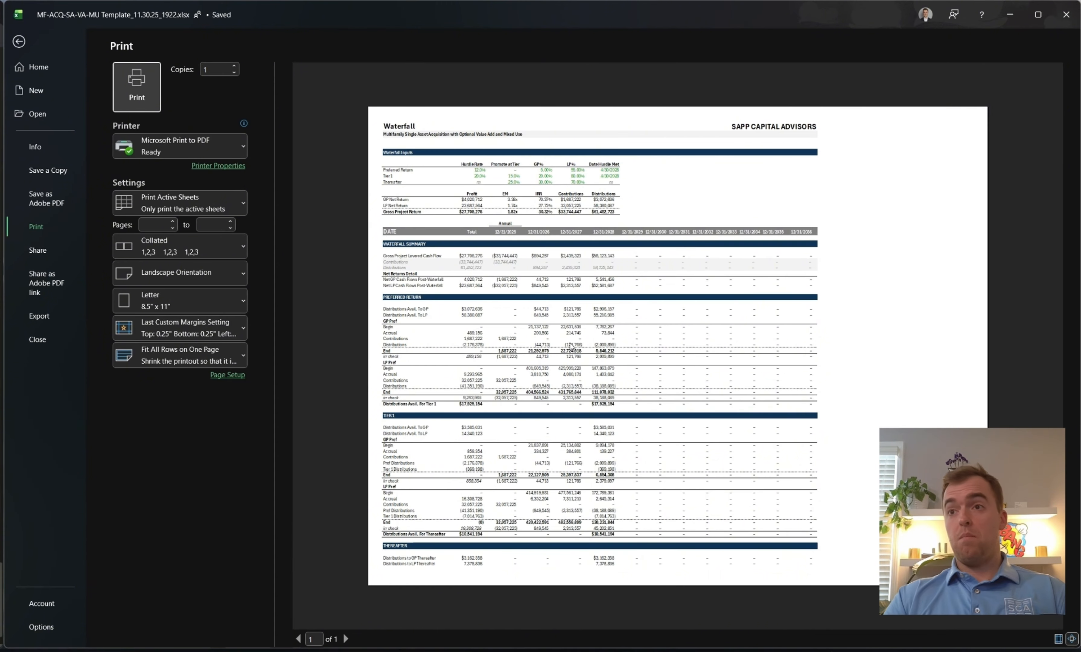
{"action": "key", "text": "Escape"}
Return to the Summary sheet and highlight the Refi Loan block under Debt Assumptions.
{"action": "key", "text": "ctrl+Page_Up"}
{"action": "key", "text": "ctrl+Page_Up"}
{"action": "key", "text": "ctrl+Page_Up"}
{"action": "key", "text": "ctrl+Page_Up"}
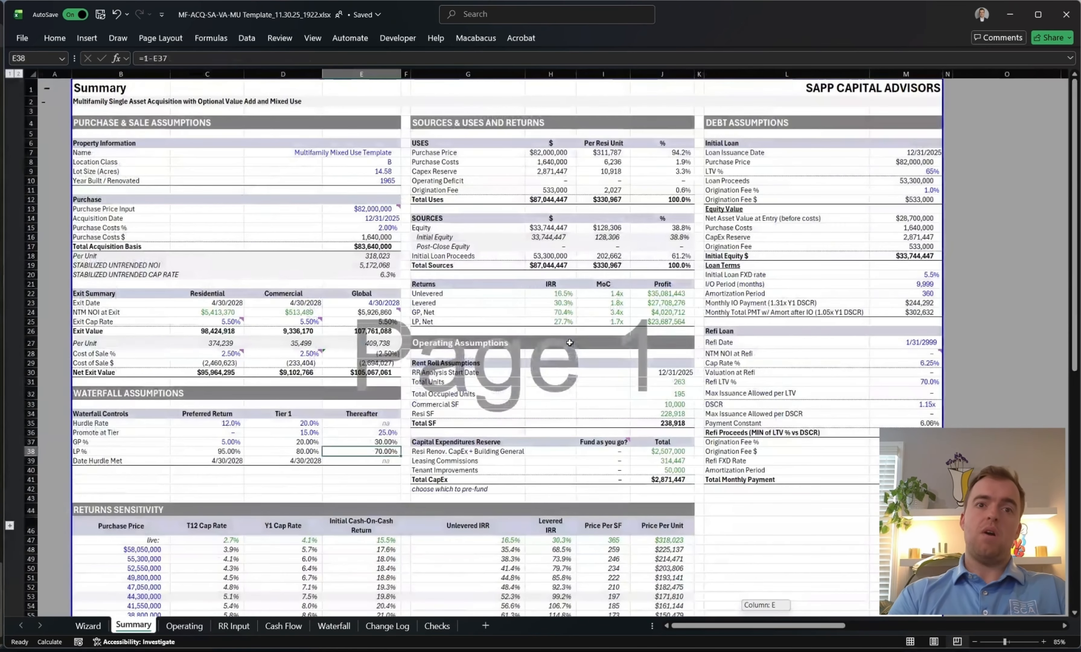
{"action": "key", "text": "ctrl+Home"}
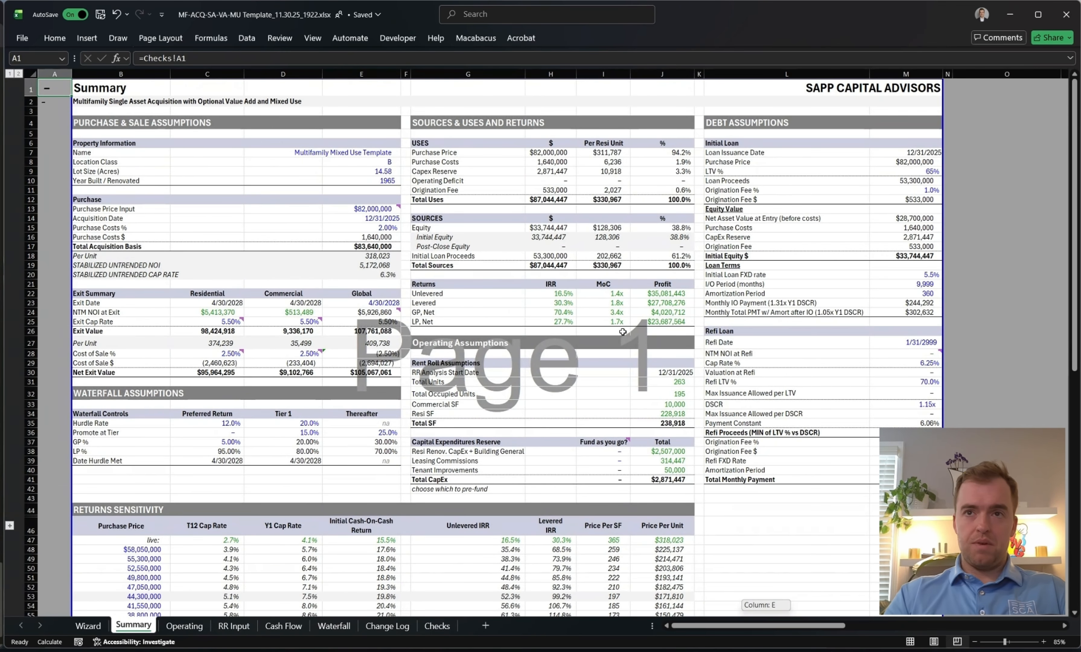
{"action": "left_click", "coordinate": [605, 373]}
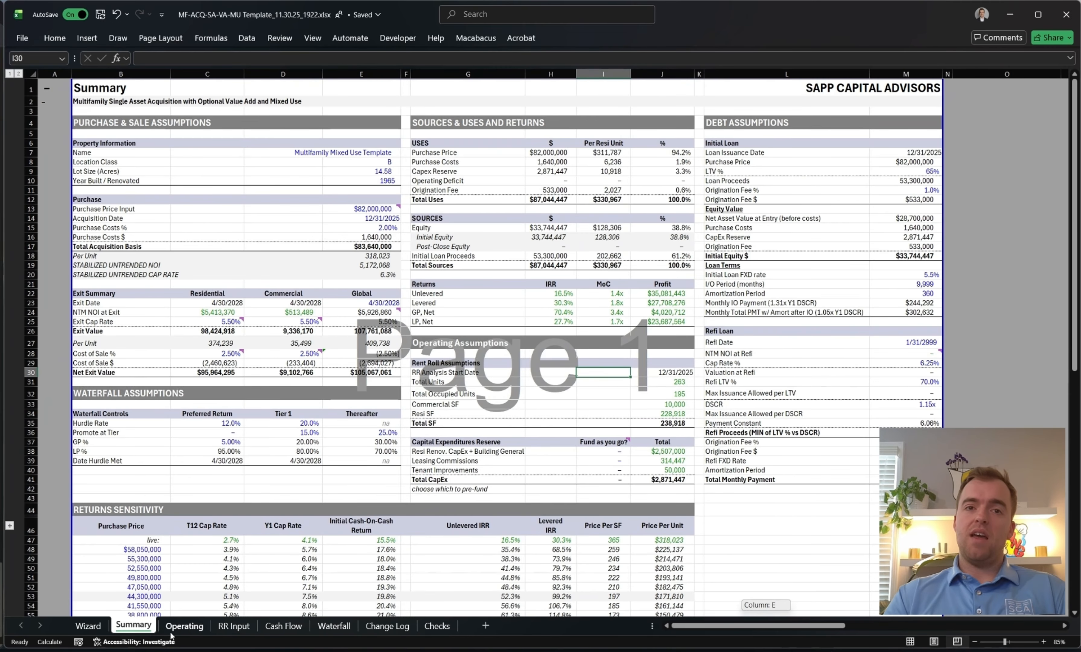
{"action": "left_click", "coordinate": [710, 335]}
{"action": "left_click_drag", "start_coordinate": [710, 335], "coordinate": [767, 526]}
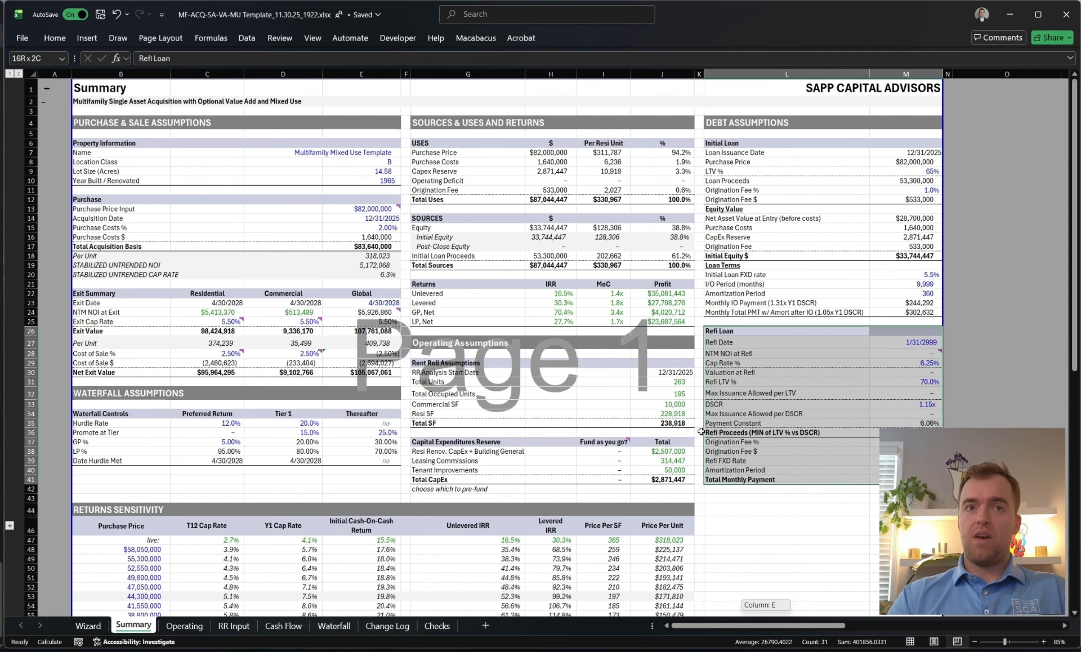
Highlight the Waterfall Assumptions block and the Operating Assumptions block on the Summary sheet.
{"action": "left_click", "coordinate": [412, 453]}
{"action": "left_click_drag", "start_coordinate": [111, 397], "coordinate": [373, 458]}
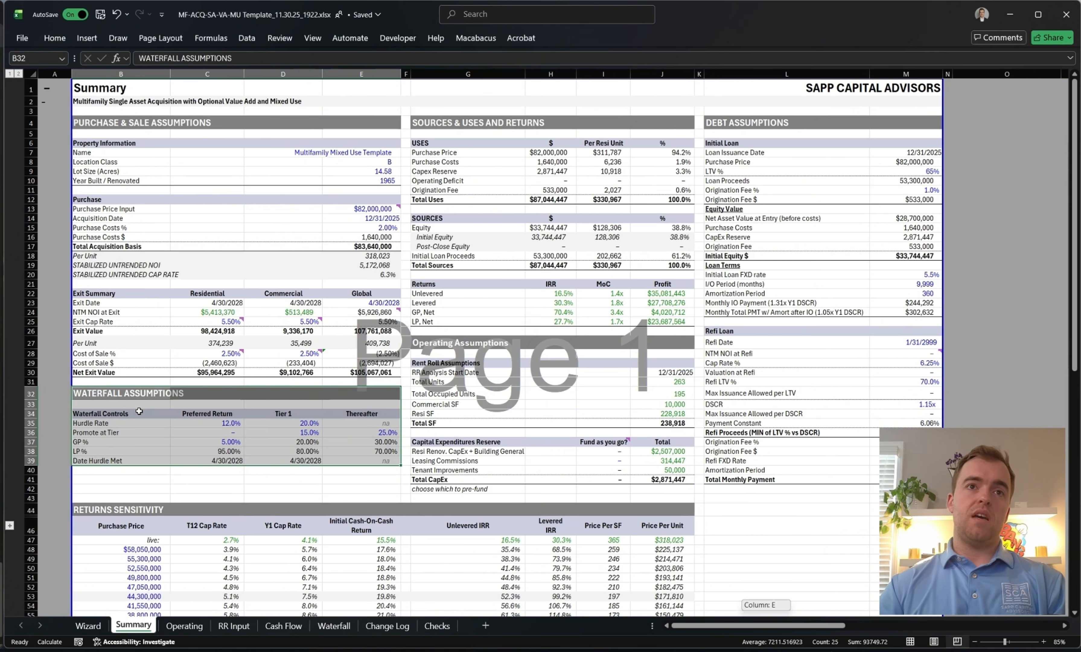
{"action": "left_click", "coordinate": [131, 394]}
{"action": "left_click", "coordinate": [369, 462], "text": "shift"}
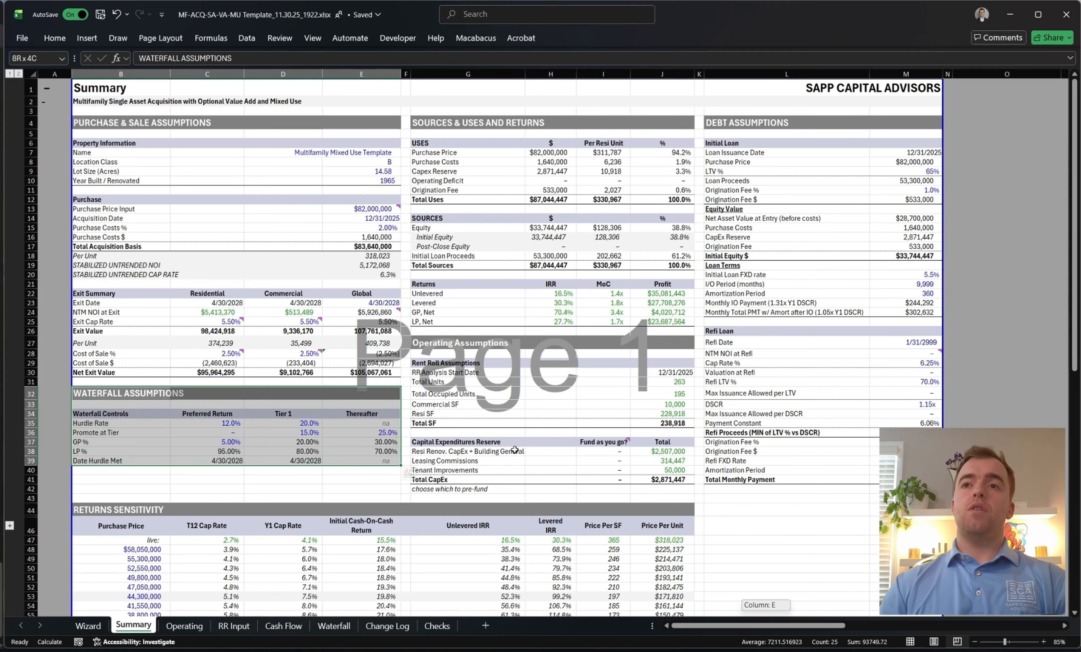
{"action": "left_click_drag", "start_coordinate": [463, 353], "coordinate": [669, 488]}
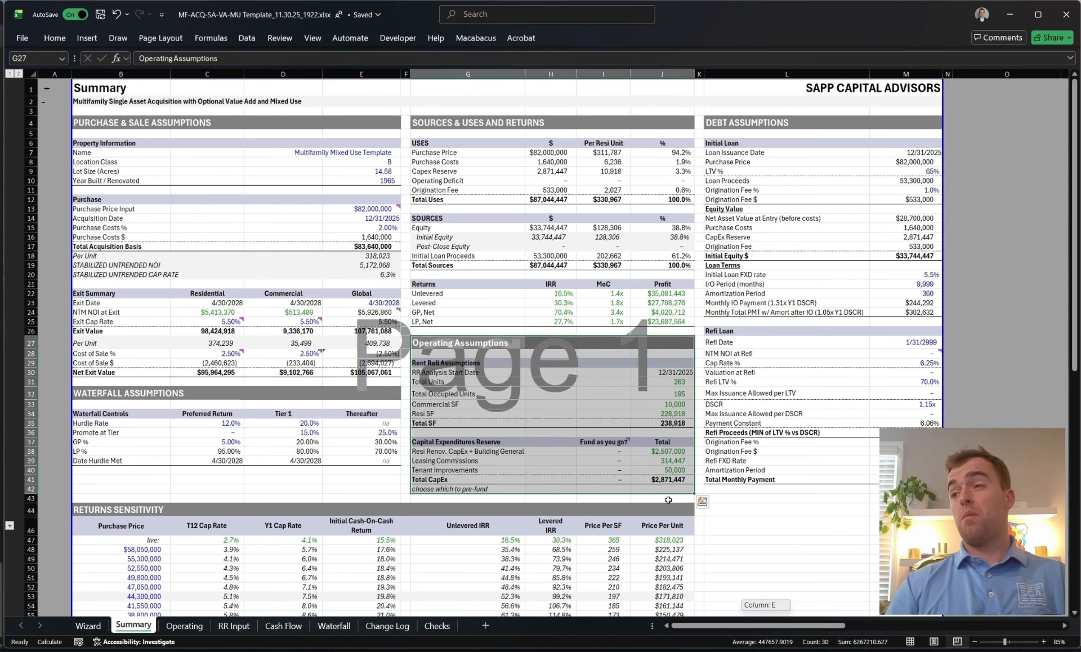
Open the Operating sheet and preview the whole Operating Statement as a printed page.
{"action": "left_click", "coordinate": [209, 627]}
{"action": "scroll", "coordinate": [394, 261], "scroll_direction": "up", "scroll_amount": 15}
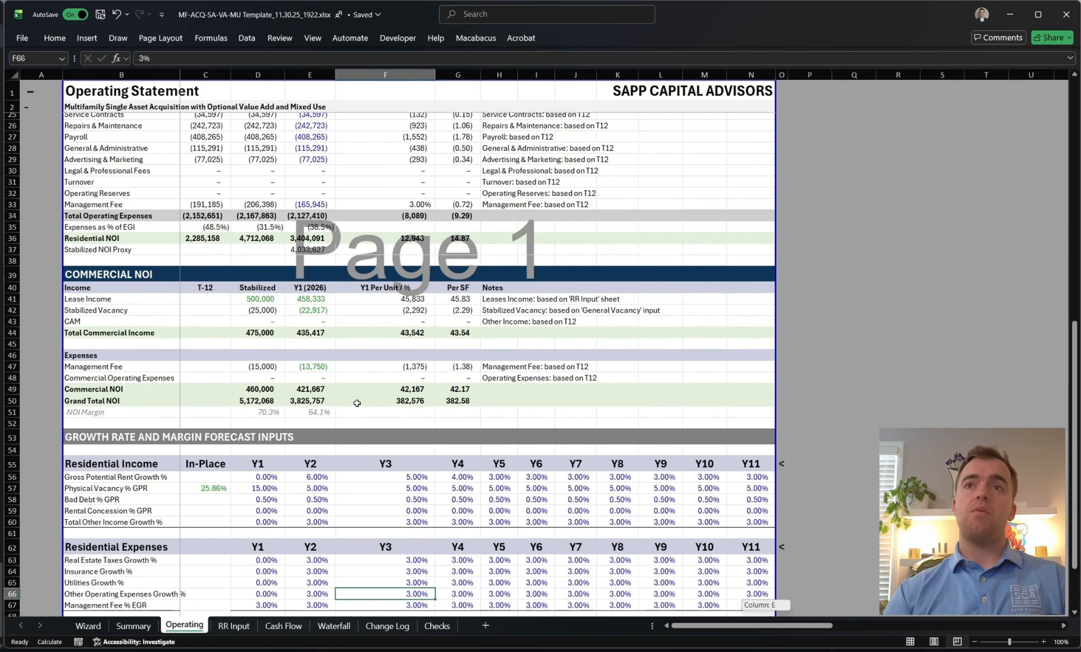
{"action": "left_click", "coordinate": [385, 230]}
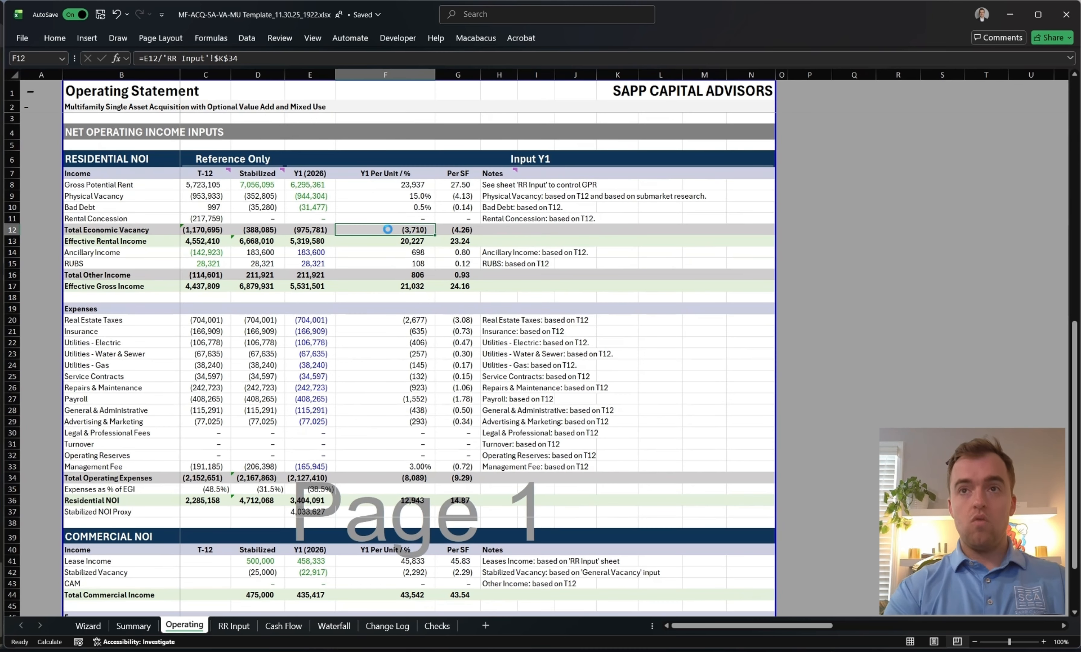
{"action": "key", "text": "ctrl+p"}
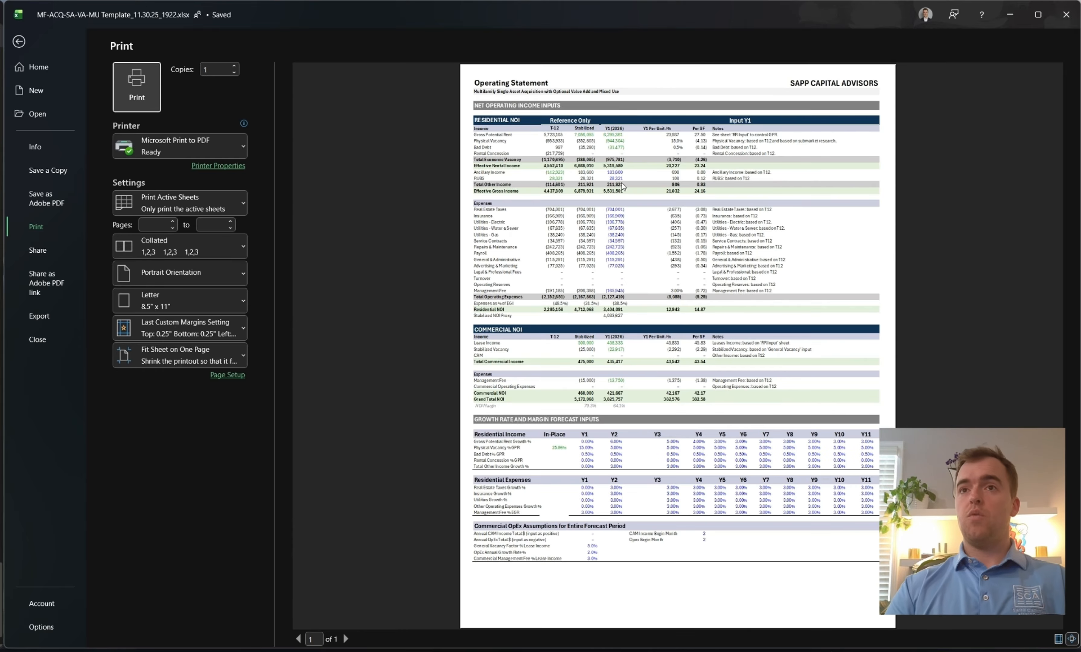
{"action": "left_click", "coordinate": [615, 150]}
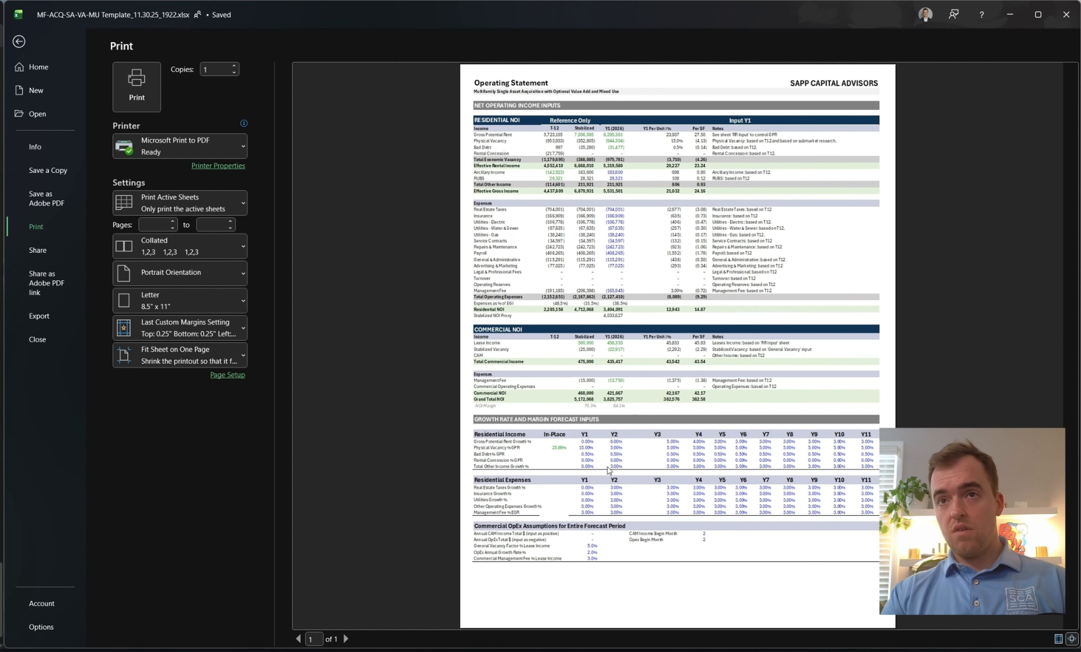
{"action": "key", "text": "Escape"}
Highlight the Y1 residential expense inputs in E20:E33 and the Y1 values of the Commercial NOI section.
{"action": "scroll", "coordinate": [278, 409], "scroll_direction": "down", "scroll_amount": 7}
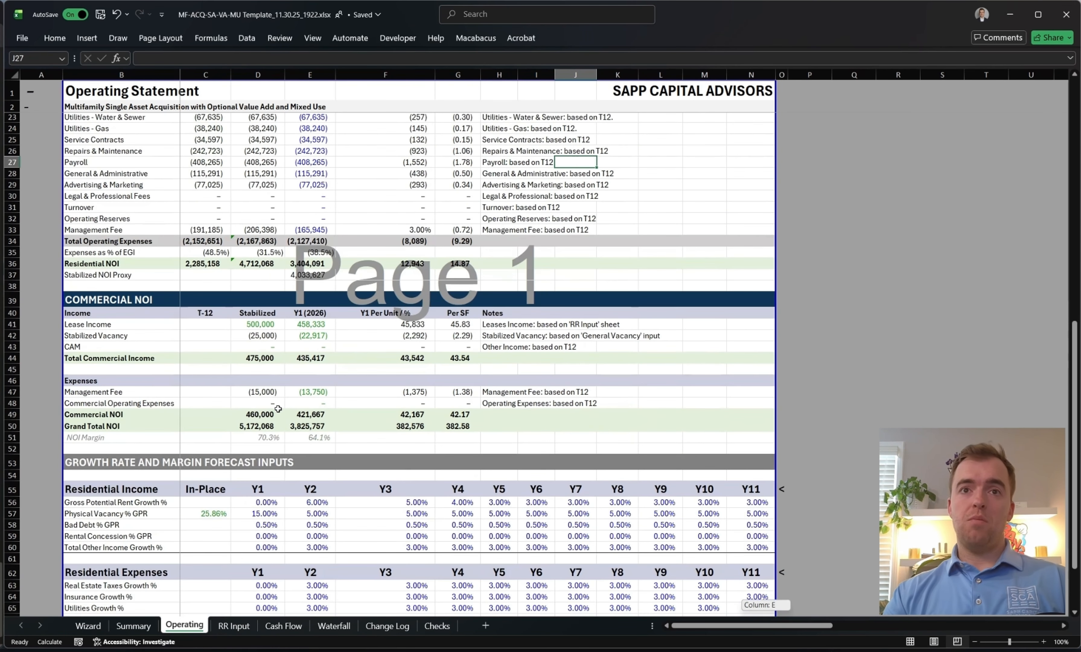
{"action": "scroll", "coordinate": [278, 408], "scroll_direction": "up", "scroll_amount": 6}
{"action": "left_click_drag", "start_coordinate": [310, 286], "coordinate": [317, 435]}
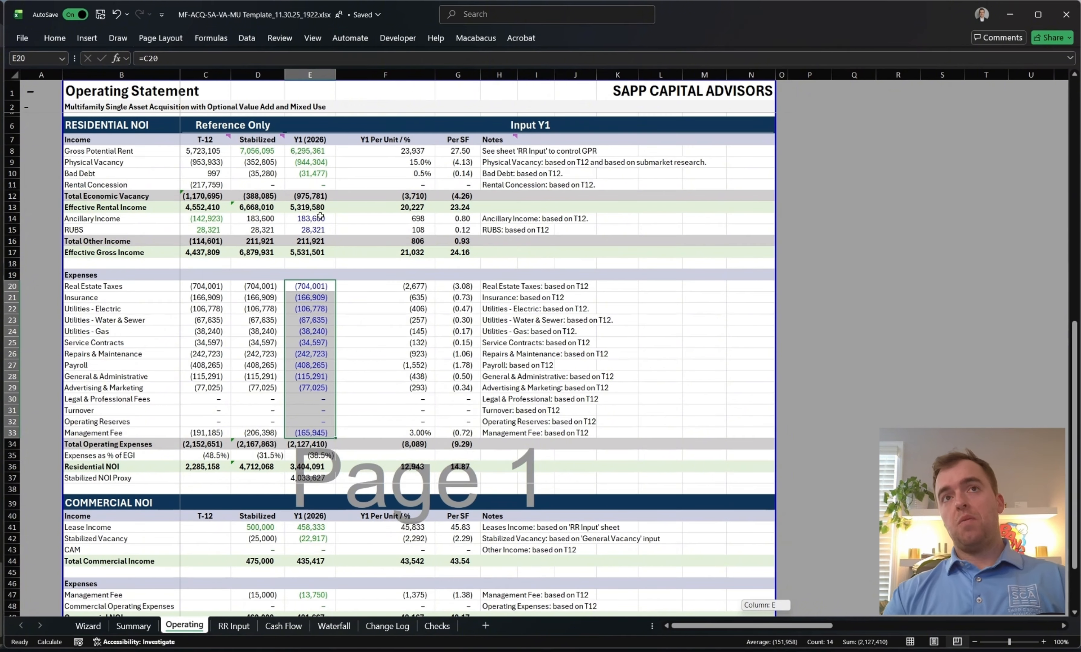
{"action": "scroll", "coordinate": [320, 216], "scroll_direction": "down", "scroll_amount": 7}
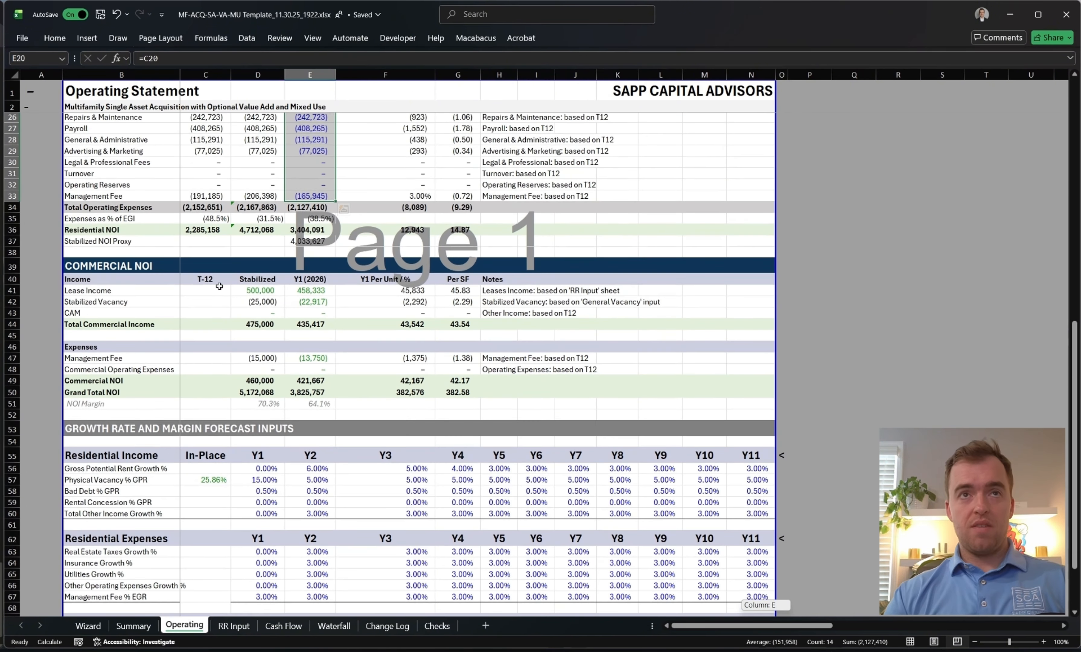
{"action": "left_click_drag", "start_coordinate": [310, 290], "coordinate": [338, 363]}
{"action": "left_click", "coordinate": [379, 360]}
{"action": "scroll", "coordinate": [380, 361], "scroll_direction": "down", "scroll_amount": 2}
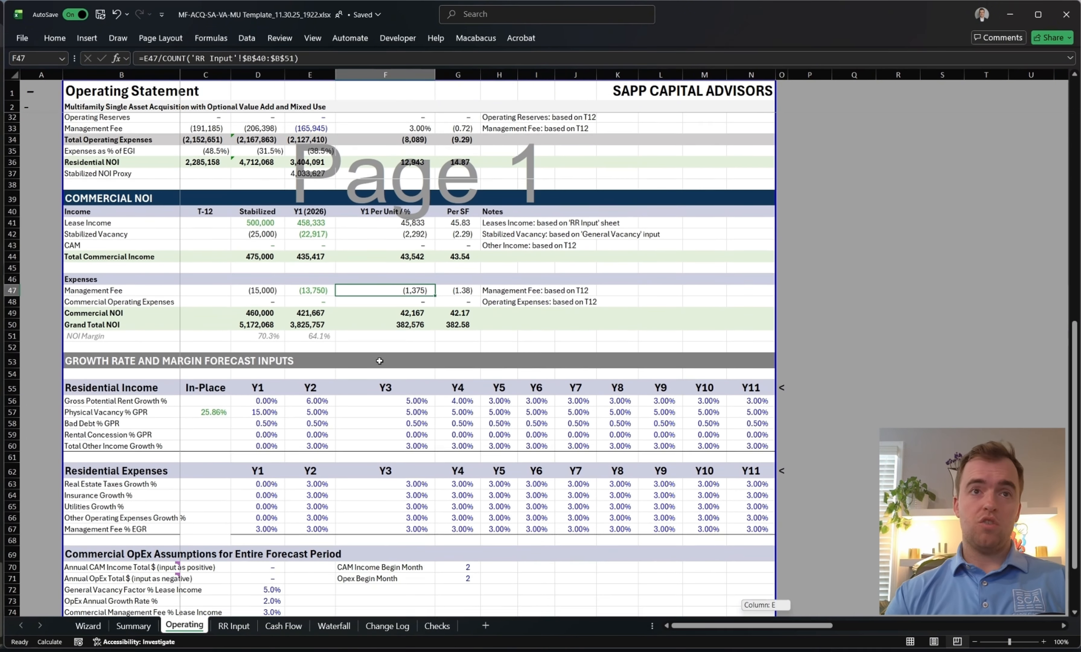
Highlight the Residential Income growth table and the heading rows of the Commercial OpEx Assumptions.
{"action": "scroll", "coordinate": [379, 361], "scroll_direction": "down", "scroll_amount": 1}
{"action": "left_click", "coordinate": [198, 390]}
{"action": "left_click", "coordinate": [124, 352]}
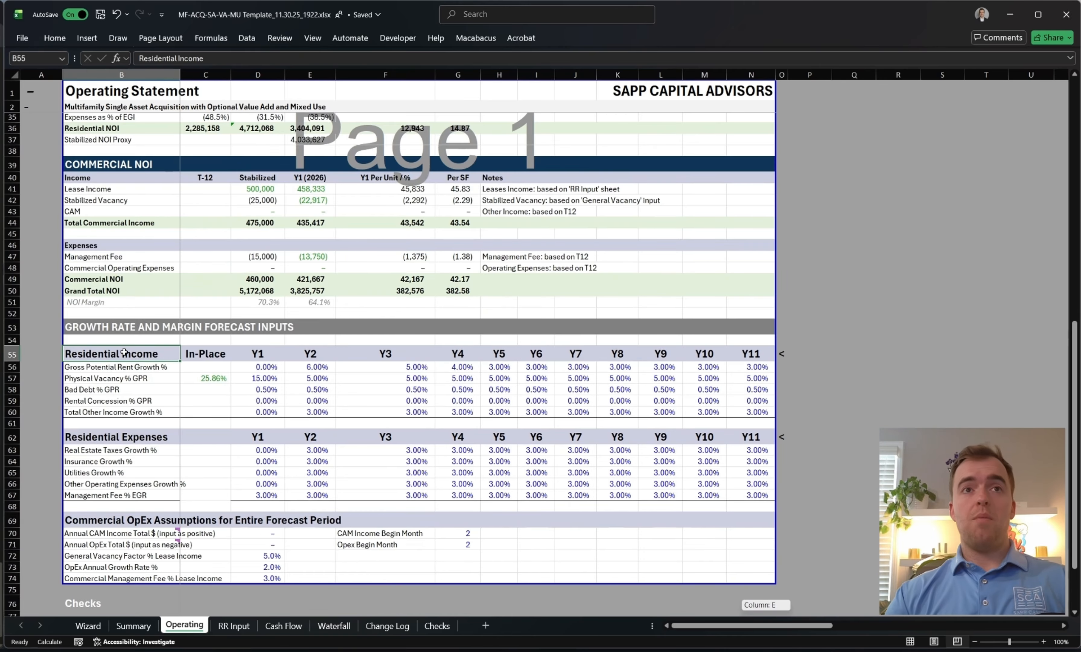
{"action": "left_click_drag", "start_coordinate": [124, 353], "coordinate": [746, 413]}
{"action": "left_click_drag", "start_coordinate": [120, 518], "coordinate": [224, 536]}
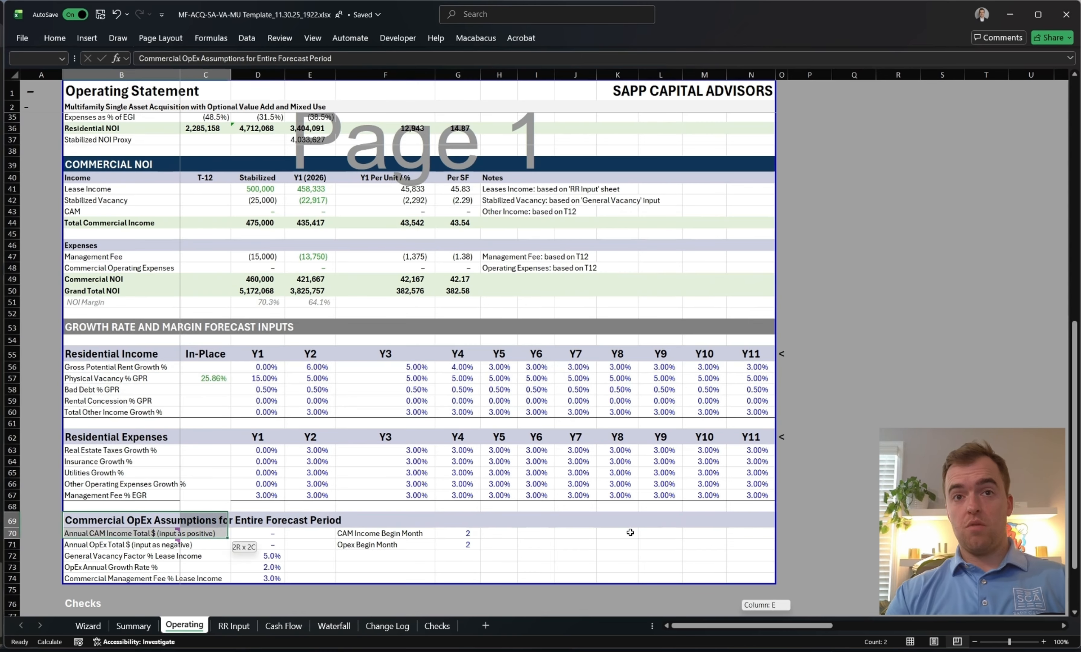
Read the comment on Annual CAM Income Total in B70 and inspect the annual CAM and OpEx inputs in D70:D71.
{"action": "left_click", "coordinate": [132, 533]}
{"action": "mouse_move", "coordinate": [150, 535]}
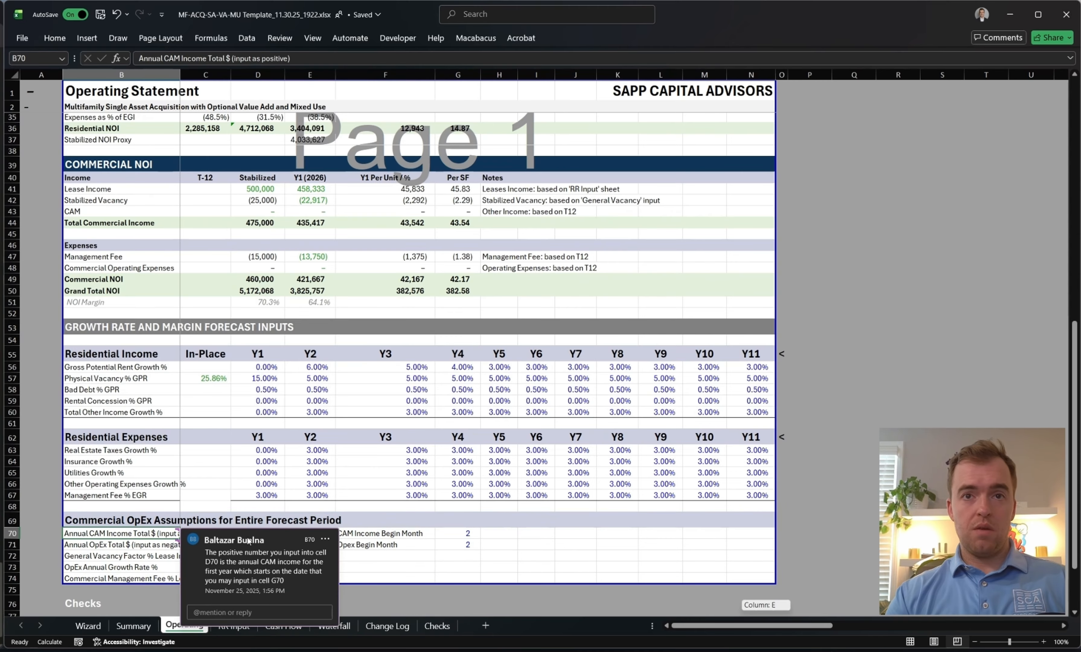
{"action": "left_click", "coordinate": [268, 533]}
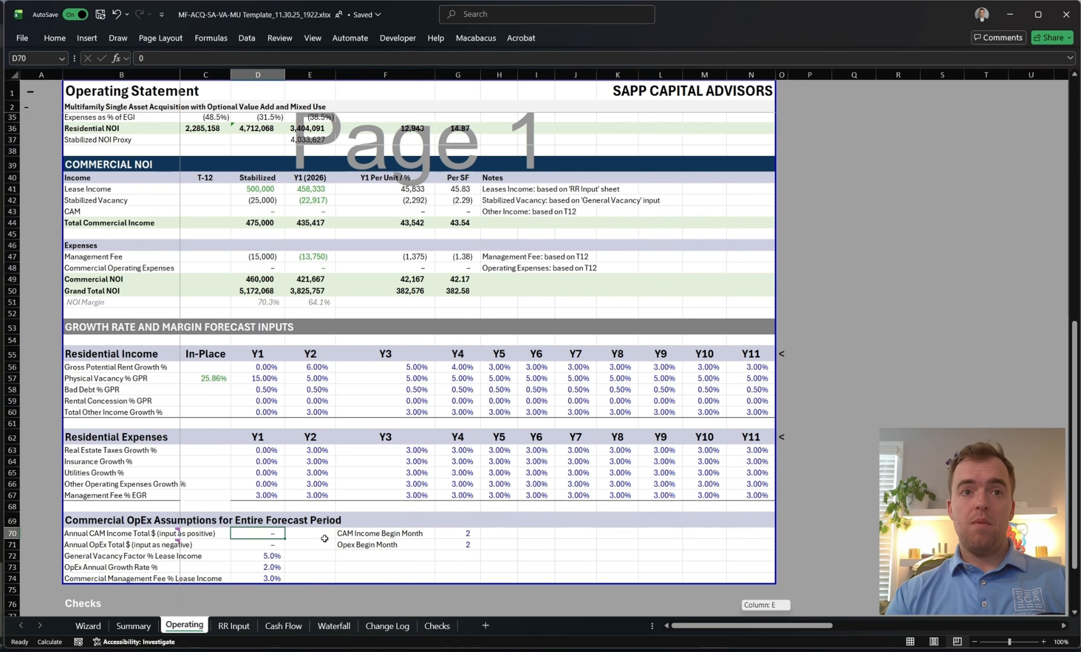
{"action": "key", "text": "Down"}
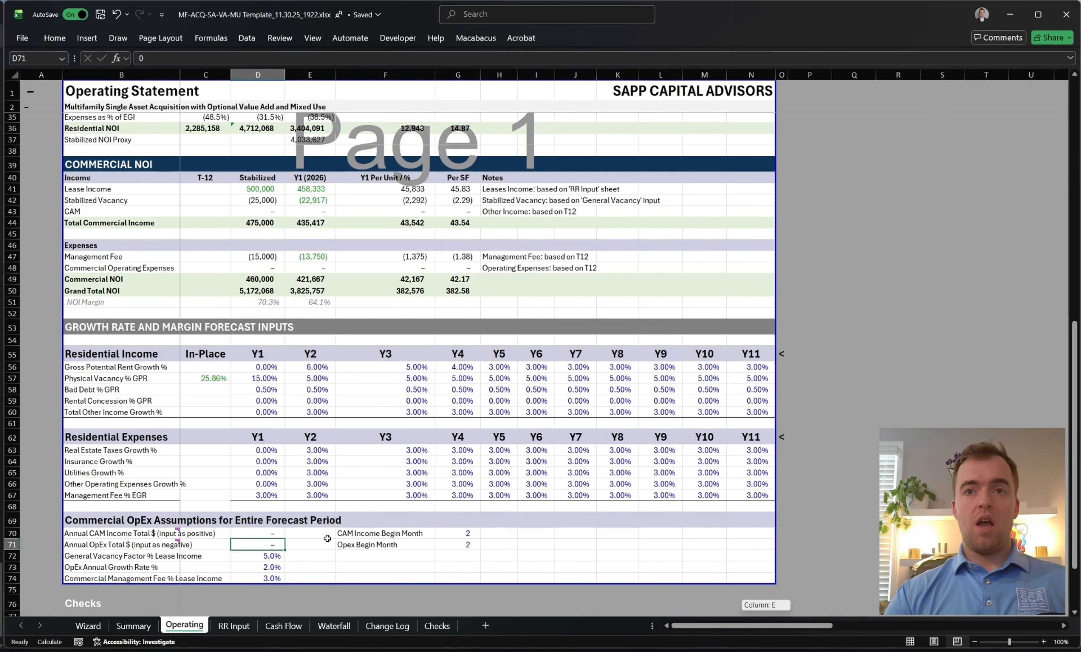
Inspect the CAM Income Begin Month and Opex Begin Month inputs in G70:G71.
{"action": "key", "text": "Up"}
{"action": "key", "text": "Right"}
{"action": "key", "text": "Right"}
{"action": "key", "text": "Right"}
{"action": "key", "text": "Down"}
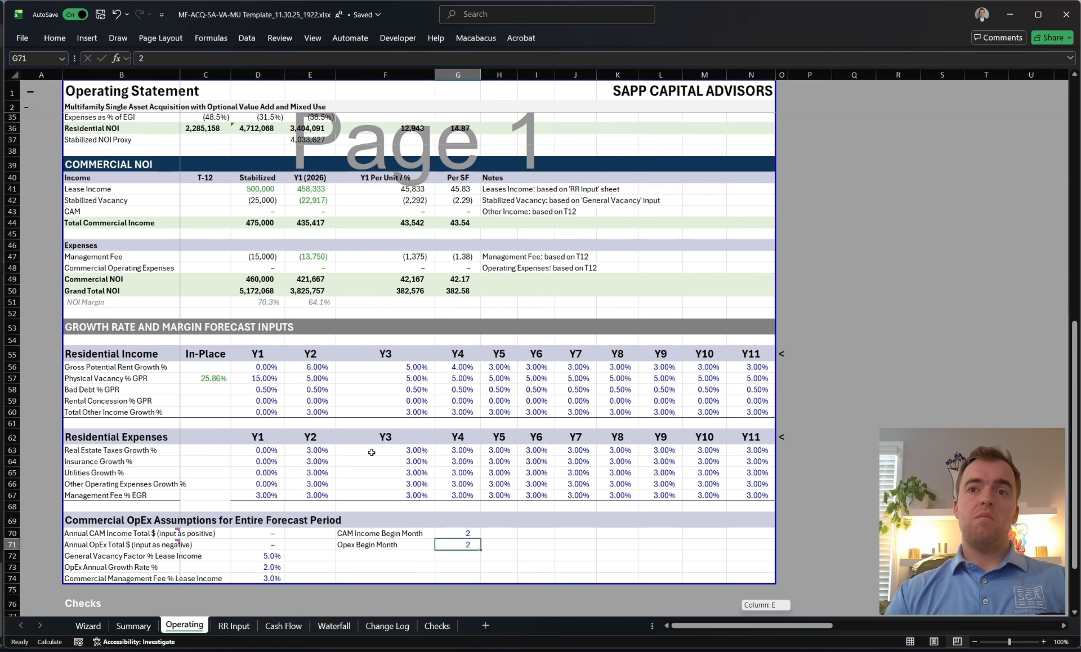
{"action": "key", "text": "Up"}
{"action": "key", "text": "Down"}
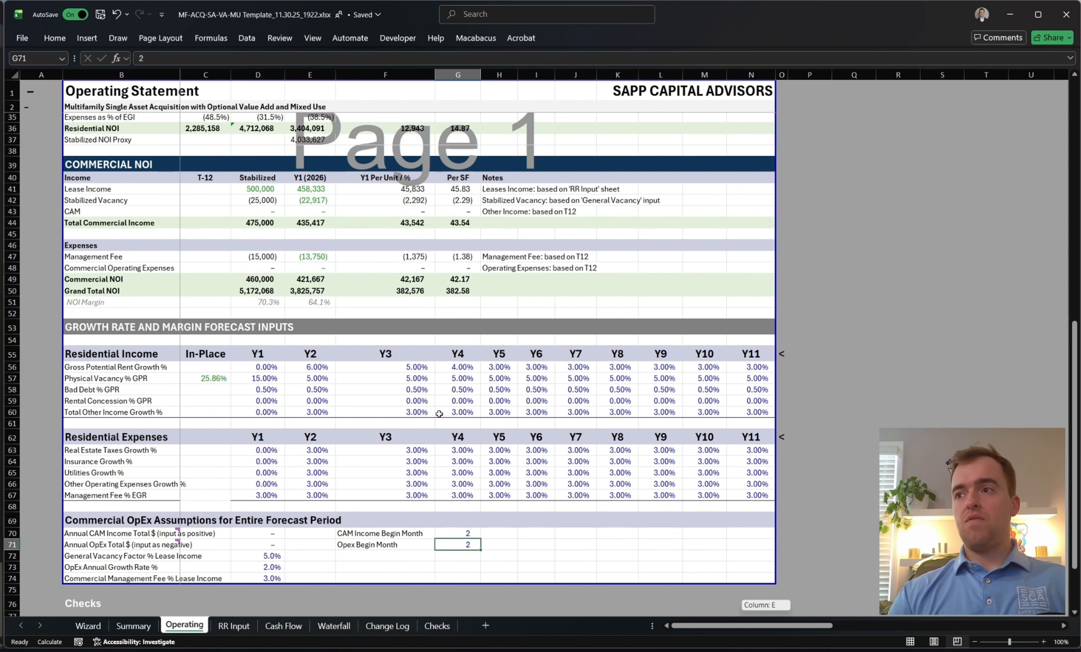
Highlight the Residential Income forecast table and point out its Gross Potential Rent Growth and Physical Vacancy rows.
{"action": "scroll", "coordinate": [431, 424], "scroll_direction": "up", "scroll_amount": 1}
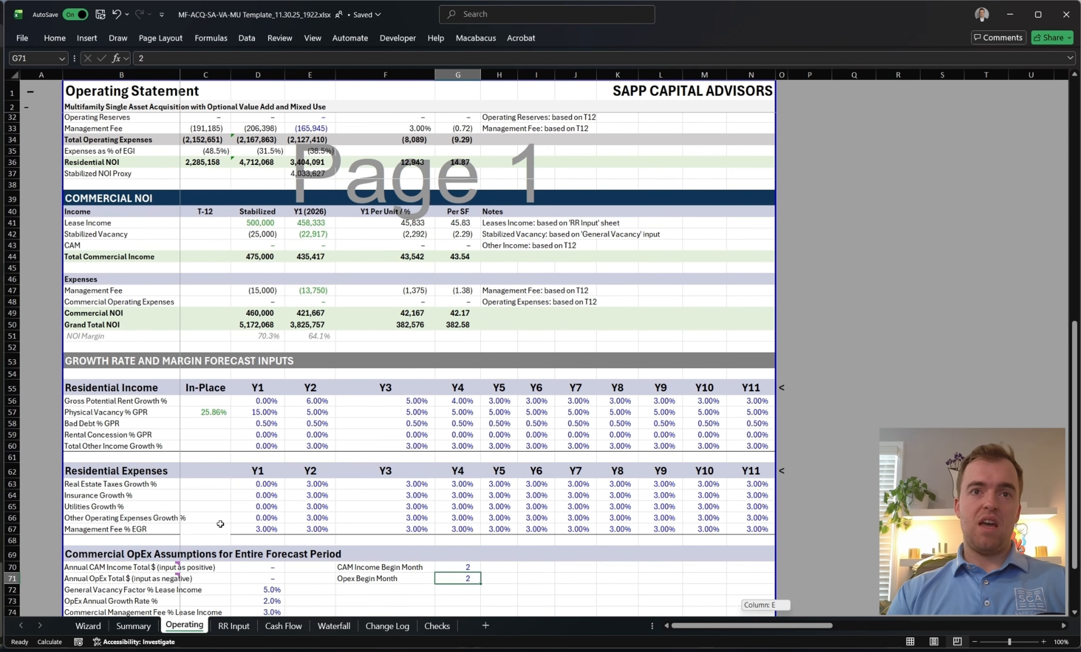
{"action": "left_click", "coordinate": [219, 530]}
{"action": "left_click", "coordinate": [309, 412]}
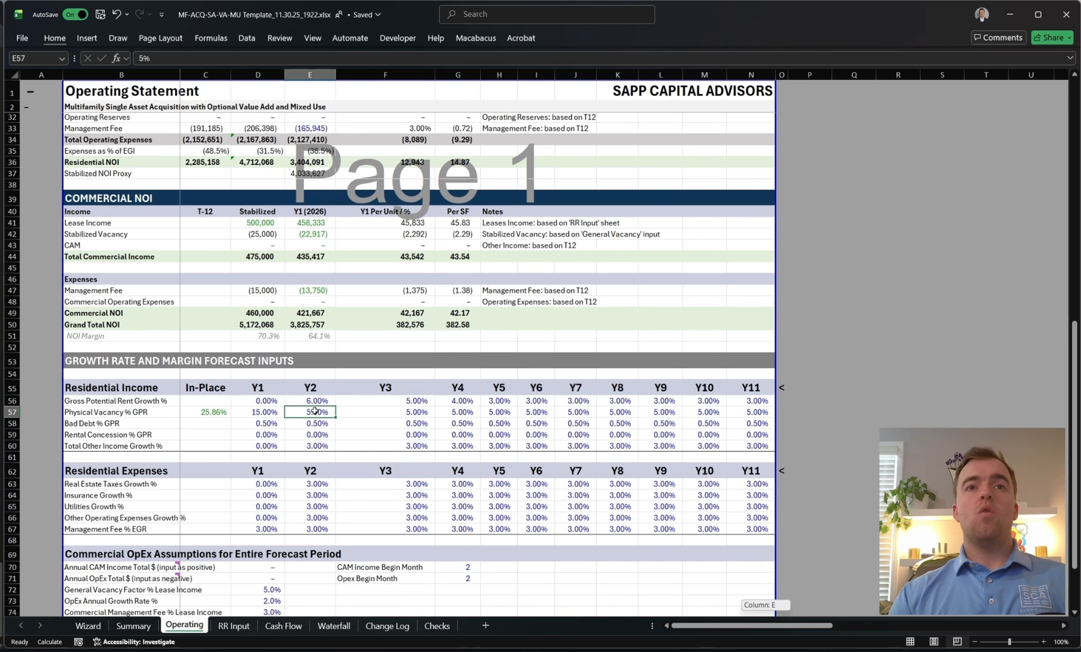
{"action": "left_click_drag", "start_coordinate": [113, 386], "coordinate": [766, 445]}
{"action": "left_click", "coordinate": [153, 402]}
{"action": "left_click", "coordinate": [151, 413]}
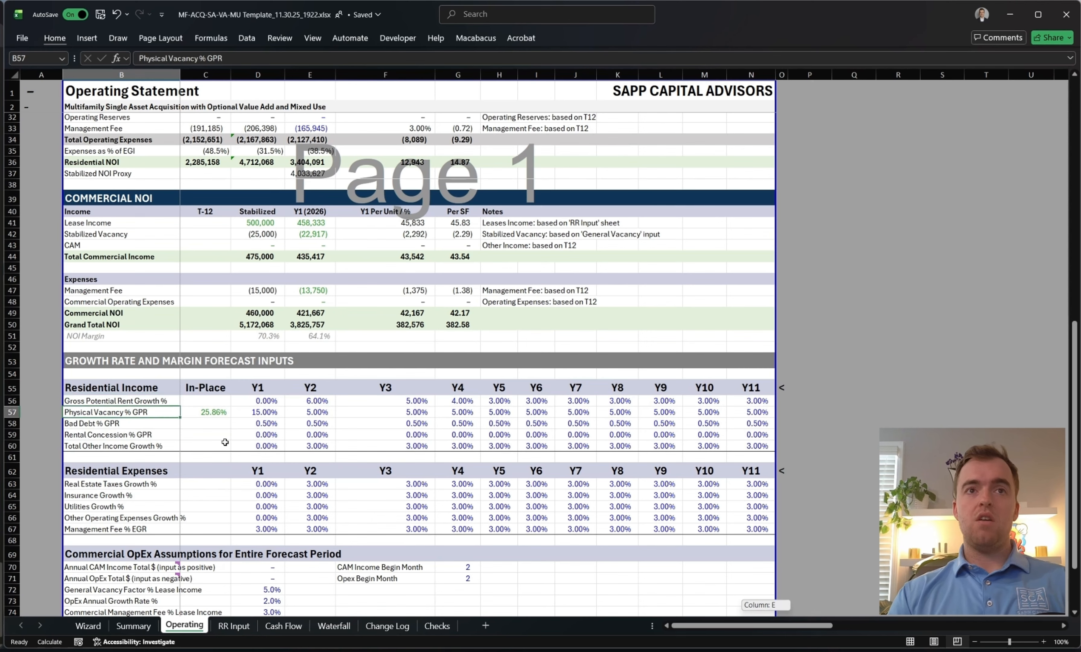
Select the Residential Income forecast inputs for Y1 through Y11, including the year headers, in D55:N60.
{"action": "key", "text": "ctrl+Right"}
{"action": "key", "text": "Left"}
{"action": "key", "text": "Left"}
{"action": "key", "text": "Left"}
{"action": "key", "text": "Up"}
{"action": "key", "text": "Up"}
{"action": "key", "text": "Left"}
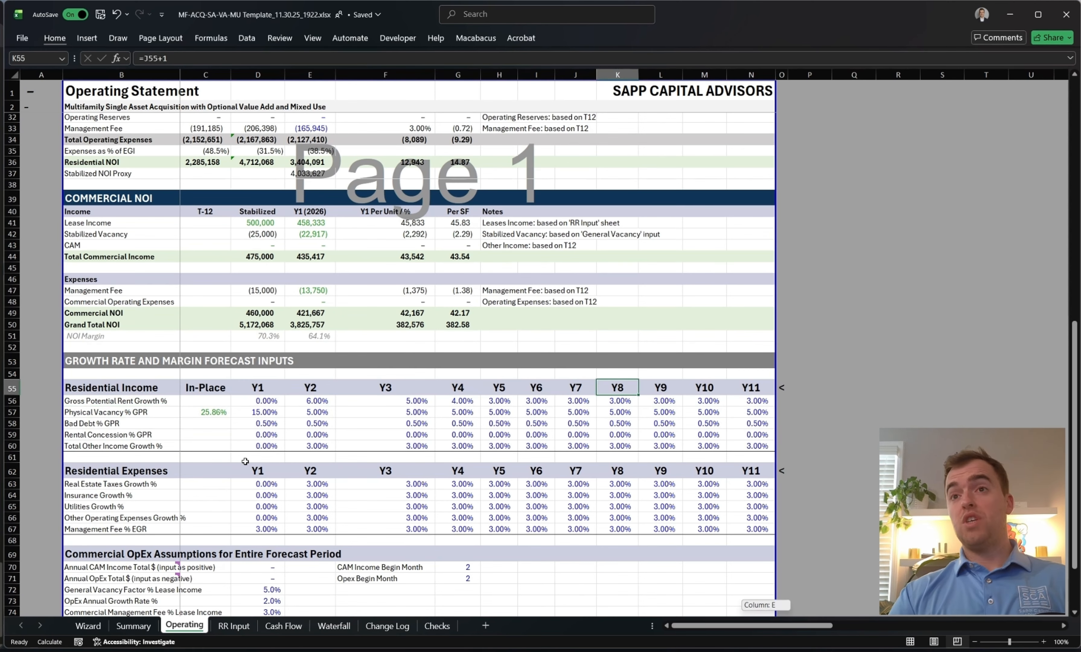
{"action": "key", "text": "ctrl+Left"}
{"action": "key", "text": "Right"}
{"action": "key", "text": "Right"}
{"action": "key", "text": "ctrl+shift+Right"}
{"action": "key", "text": "shift+Left"}
{"action": "key", "text": "shift+Down"}
{"action": "key", "text": "shift+Down"}
{"action": "key", "text": "shift+Down"}
{"action": "key", "text": "shift+Down"}
{"action": "key", "text": "shift+Down"}
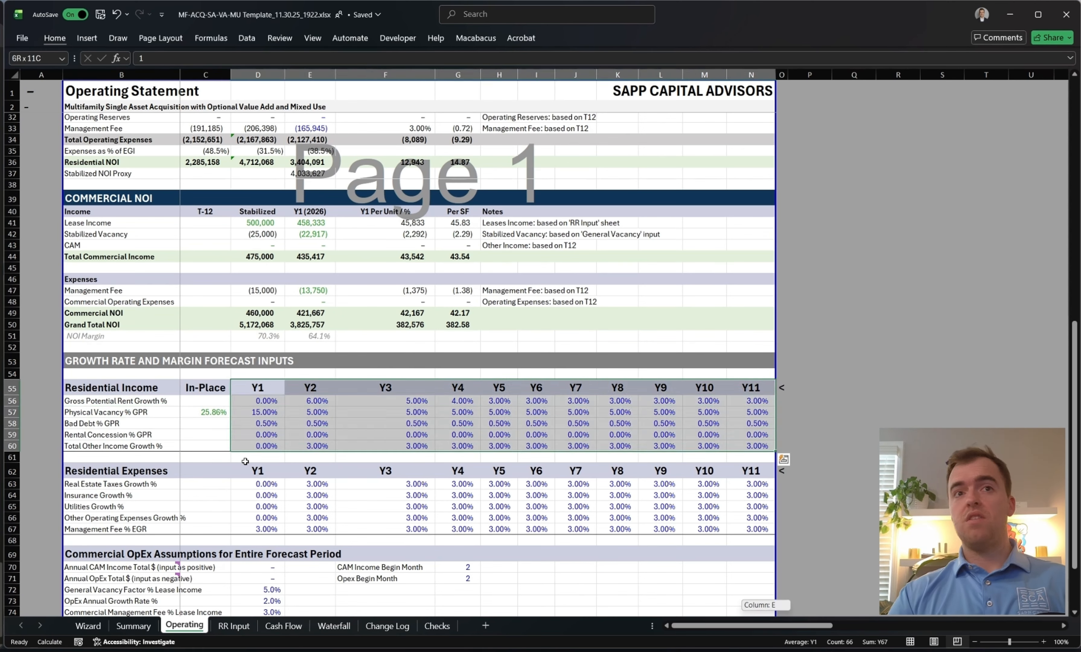
Select the Residential Expenses forecast inputs for Y1 through Y11, including the year headers, in D62:N67.
{"action": "key", "text": "ctrl+Down"}
{"action": "key", "text": "ctrl+Down"}
{"action": "key", "text": "Left"}
{"action": "key", "text": "Left"}
{"action": "key", "text": "Left"}
{"action": "key", "text": "Right"}
{"action": "key", "text": "Down"}
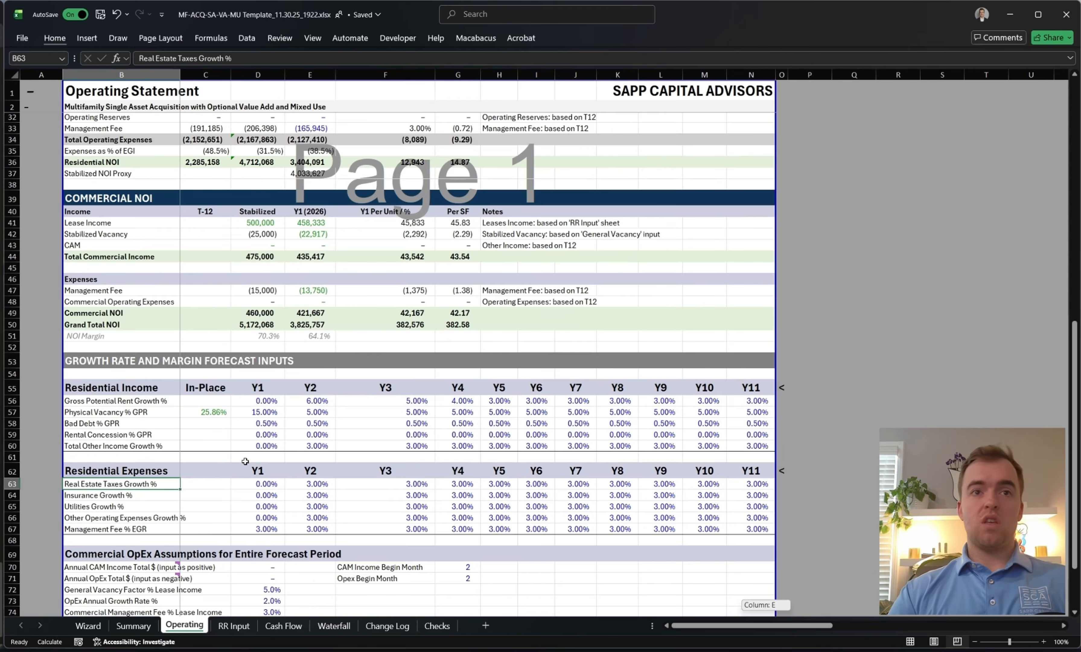
{"action": "key", "text": "Right"}
{"action": "key", "text": "Right"}
{"action": "key", "text": "Up"}
{"action": "key", "text": "ctrl+shift+Down"}
{"action": "key", "text": "ctrl+shift+Right"}
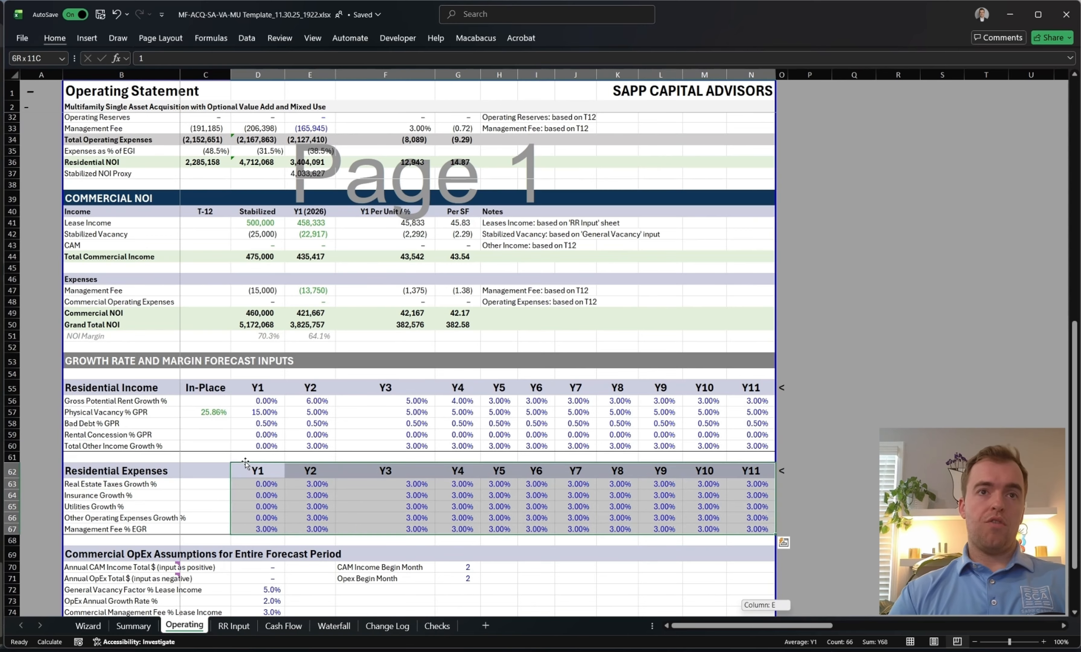
Highlight the Real Estate Taxes, Insurance and Utilities growth rows, 63 to 65.
{"action": "key", "text": "Down"}
{"action": "key", "text": "shift+space"}
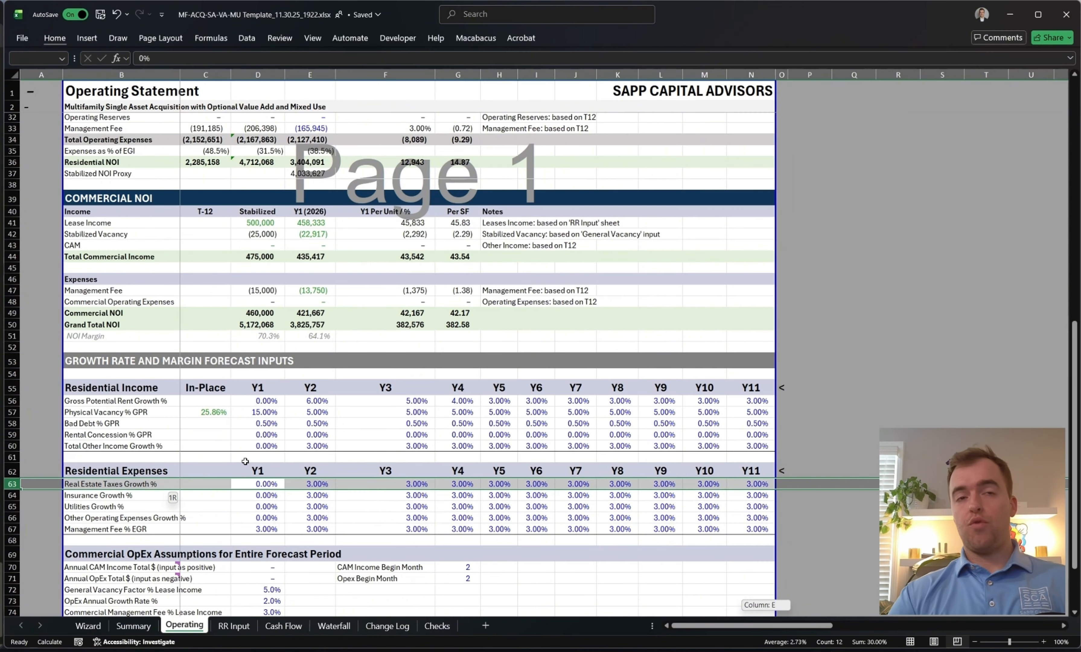
{"action": "key", "text": "shift+Down"}
{"action": "key", "text": "shift+Down"}
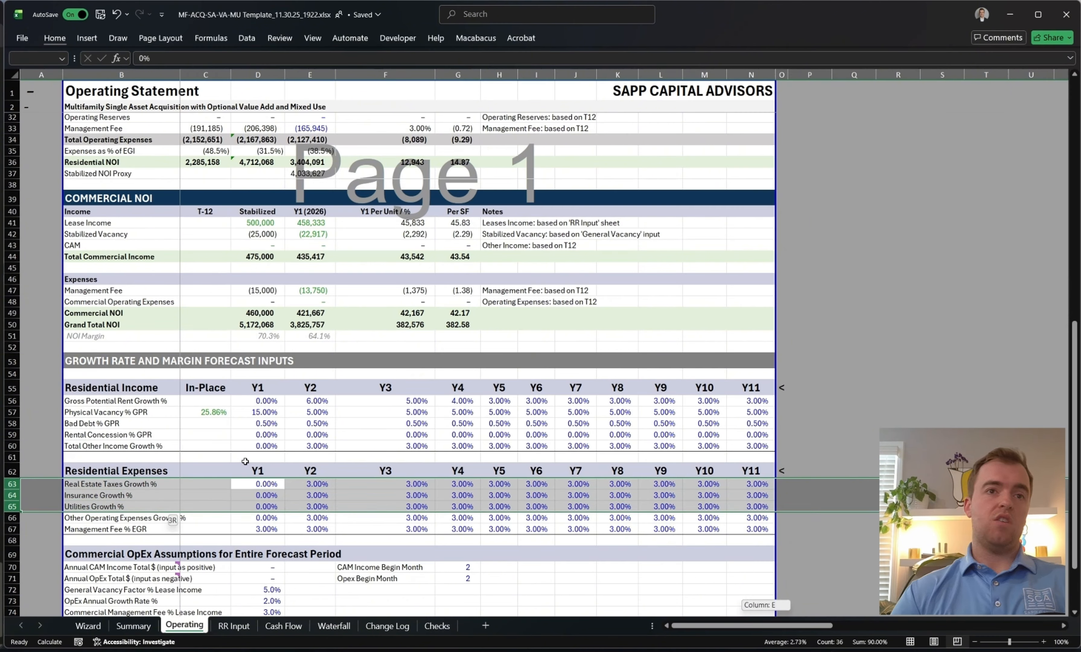
Highlight the Other Operating Expenses Growth % row and the Management Fee % EGR row, one after the other.
{"action": "key", "text": "Down"}
{"action": "key", "text": "Down"}
{"action": "key", "text": "Down"}
{"action": "key", "text": "shift+space"}
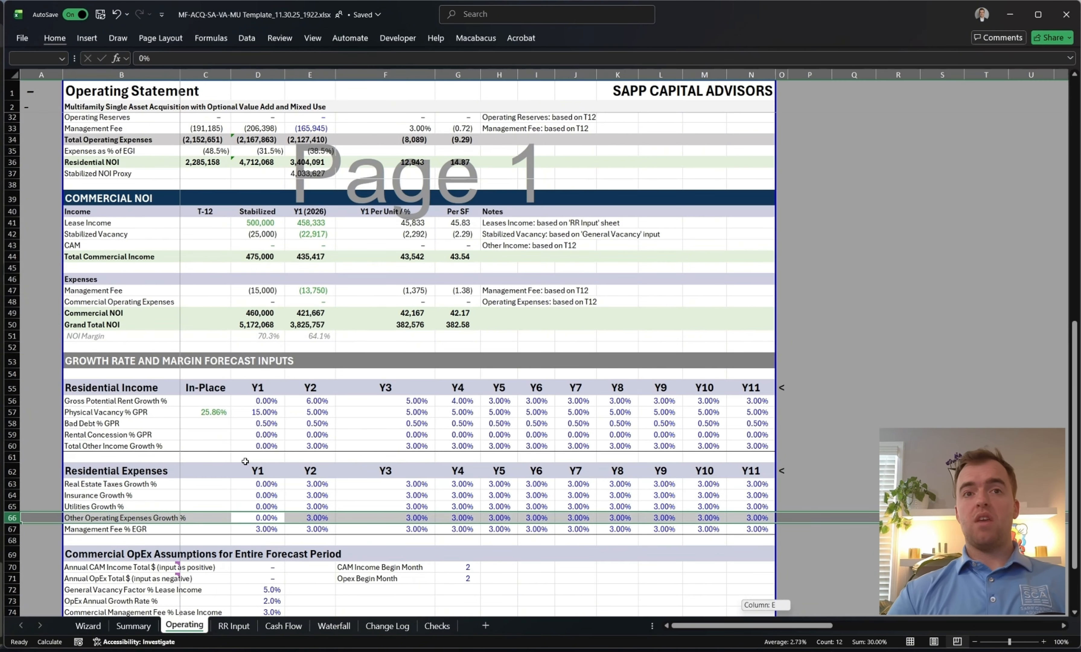
{"action": "key", "text": "Down"}
{"action": "key", "text": "shift+space"}
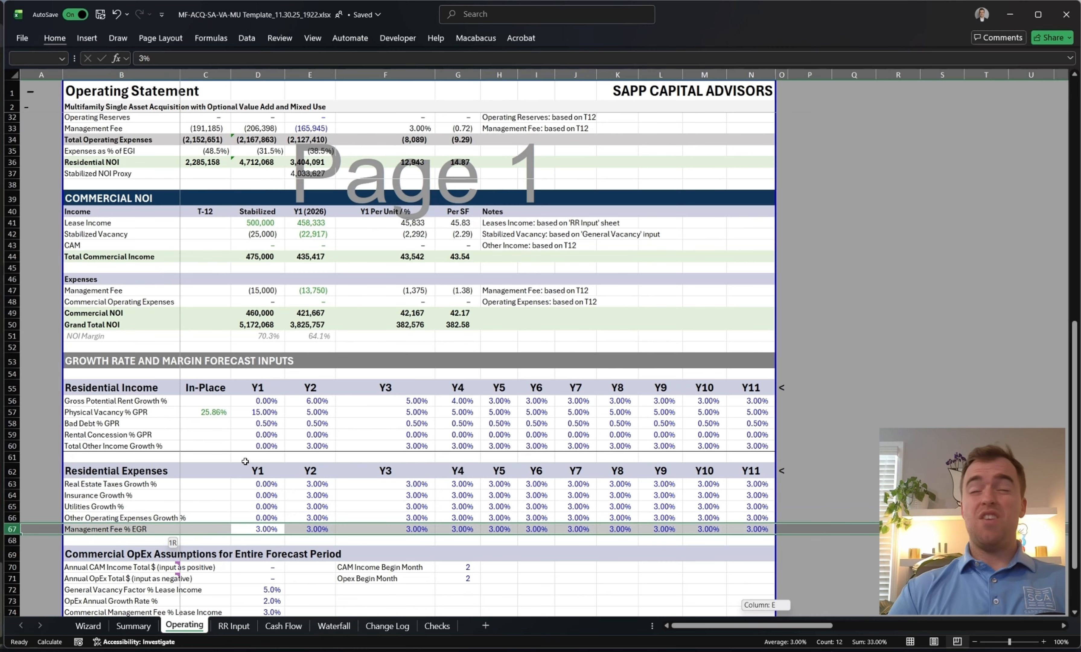
{"action": "left_click", "coordinate": [268, 436]}
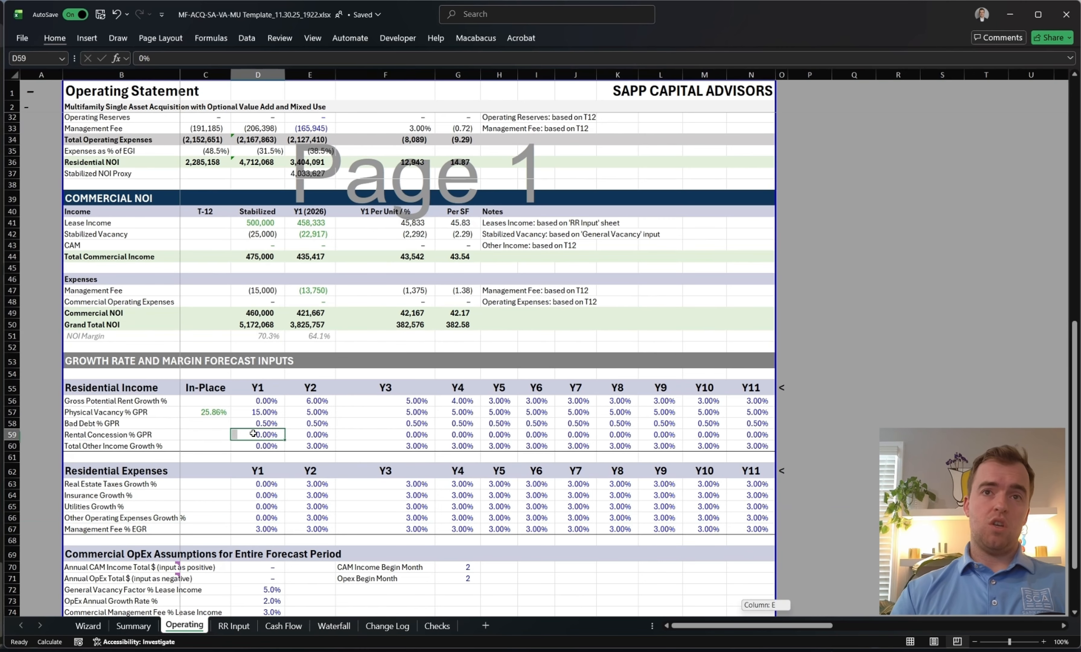
{"action": "left_click", "coordinate": [269, 443]}
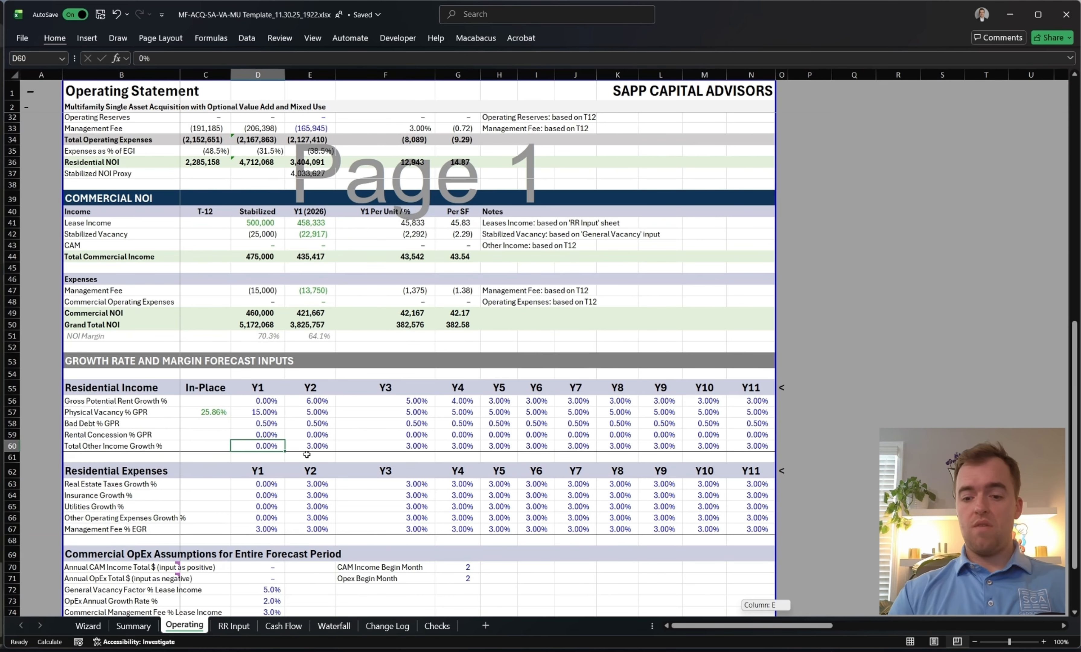
Select the Notes area of the residential and commercial NOI sections, H8:N50, and read the comment on the Notes header.
{"action": "key", "text": "ctrl+Home"}
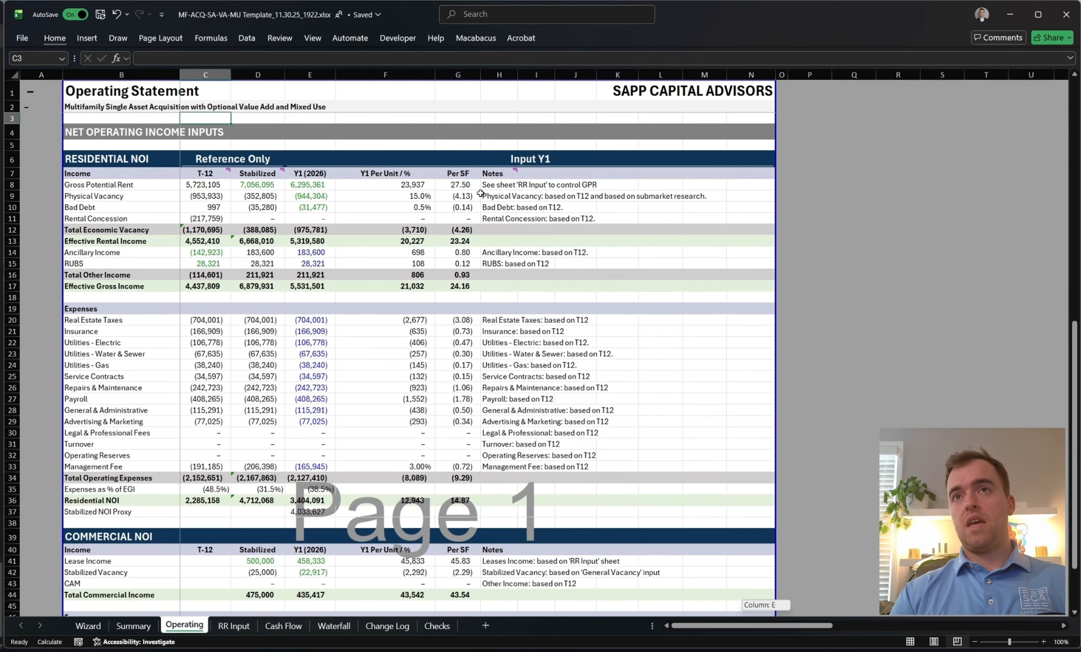
{"action": "left_click_drag", "start_coordinate": [483, 186], "coordinate": [540, 445]}
{"action": "scroll", "coordinate": [540, 461], "scroll_direction": "down", "scroll_amount": 5}
{"action": "scroll", "coordinate": [540, 472], "scroll_direction": "down", "scroll_amount": 1}
{"action": "left_click", "coordinate": [754, 457], "text": "shift"}
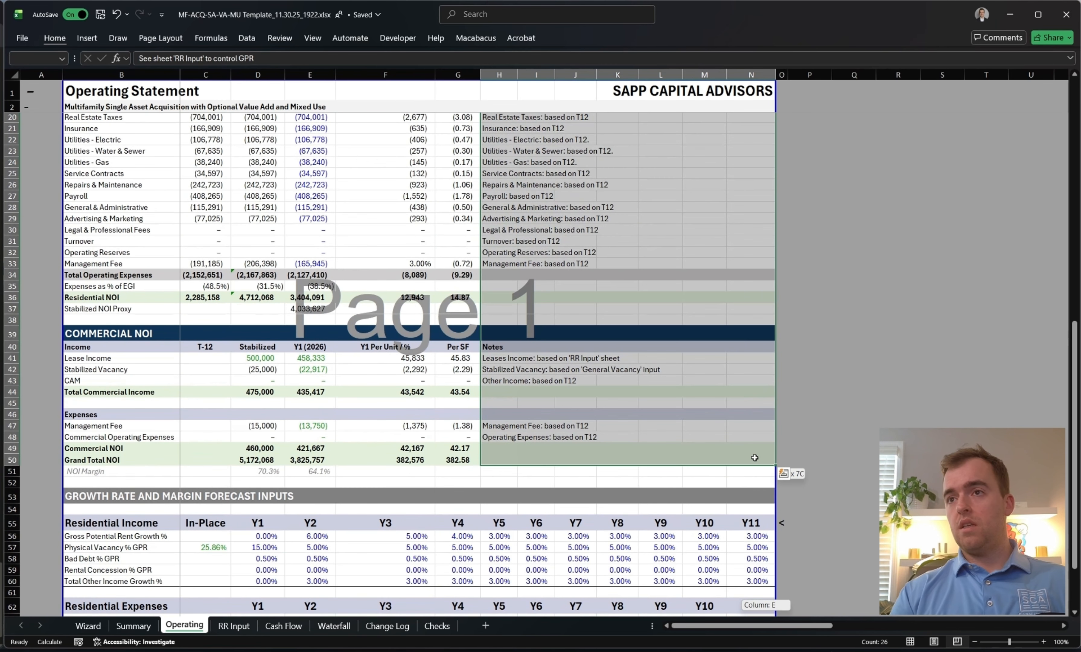
{"action": "scroll", "coordinate": [739, 464], "scroll_direction": "up", "scroll_amount": 6}
{"action": "left_click", "coordinate": [610, 297]}
{"action": "mouse_move", "coordinate": [503, 174]}
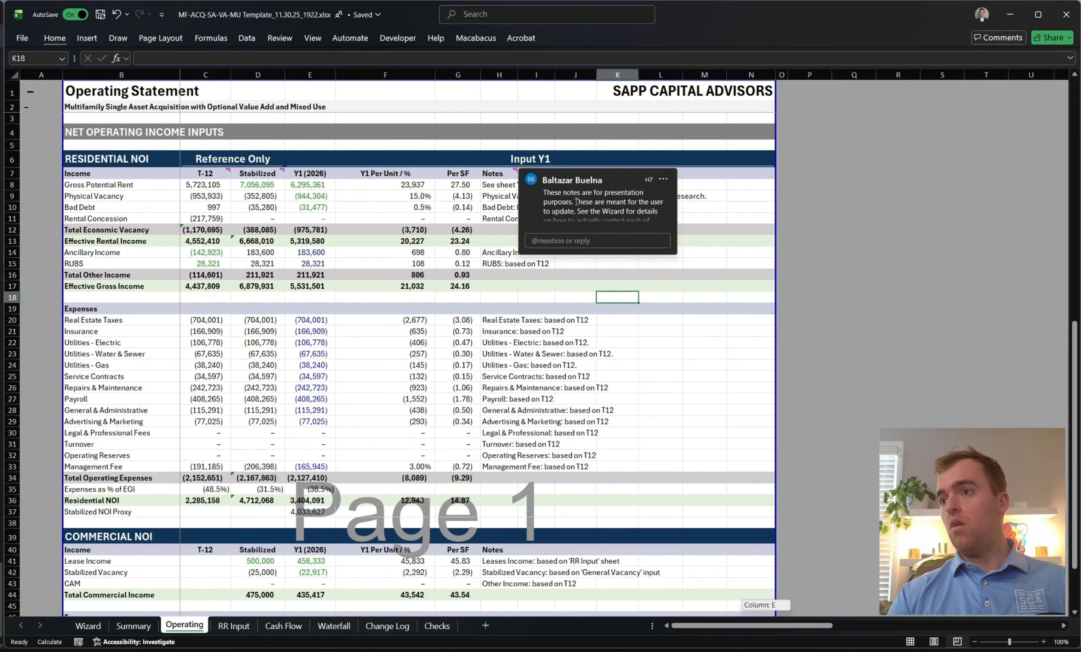
Highlight the T-12 residential income figures in C8:C11 and the Stabilized column in D7:D36.
{"action": "left_click", "coordinate": [258, 196]}
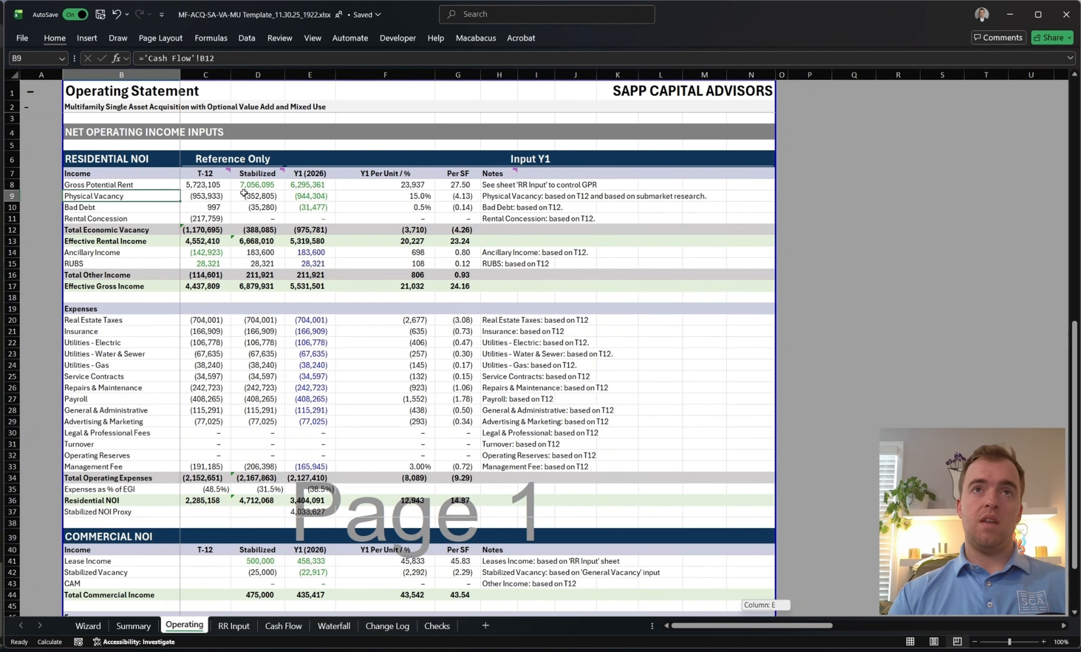
{"action": "left_click_drag", "start_coordinate": [205, 190], "coordinate": [308, 193]}
{"action": "left_click", "coordinate": [208, 203]}
{"action": "scroll", "coordinate": [239, 232], "scroll_direction": "down", "scroll_amount": 3}
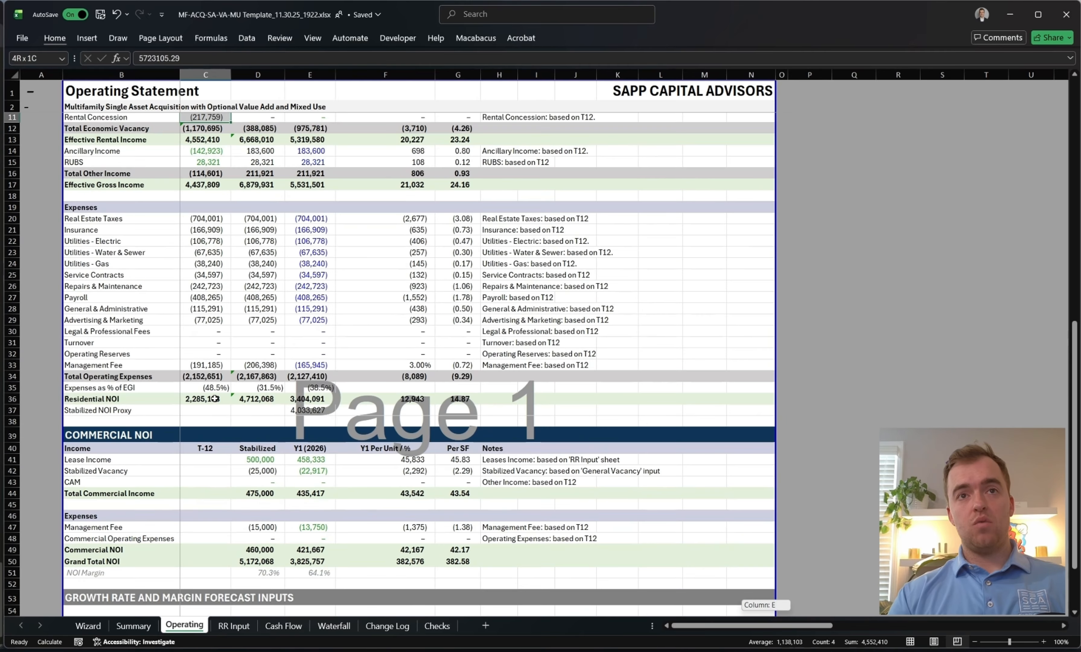
{"action": "left_click", "coordinate": [271, 401]}
{"action": "scroll", "coordinate": [271, 401], "scroll_direction": "up", "scroll_amount": 3}
{"action": "left_click", "coordinate": [270, 177], "text": "shift"}
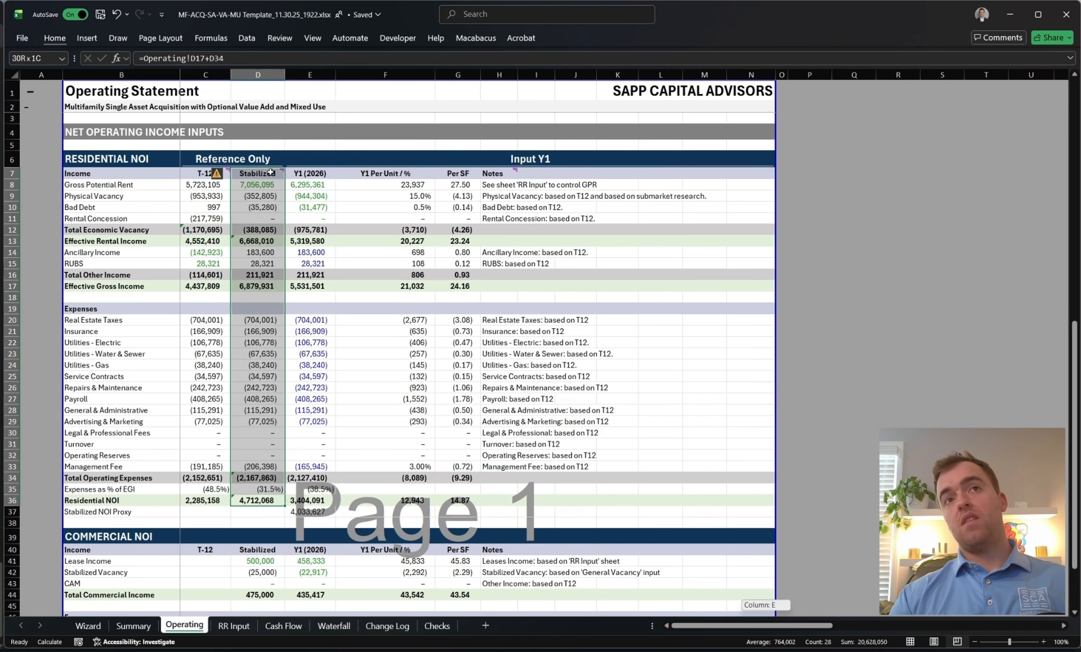
Inspect Stabilized column formulas for Advertising & Marketing, Water & Sewer, Expenses as % of EGI and Residential NOI.
{"action": "left_click", "coordinate": [262, 422]}
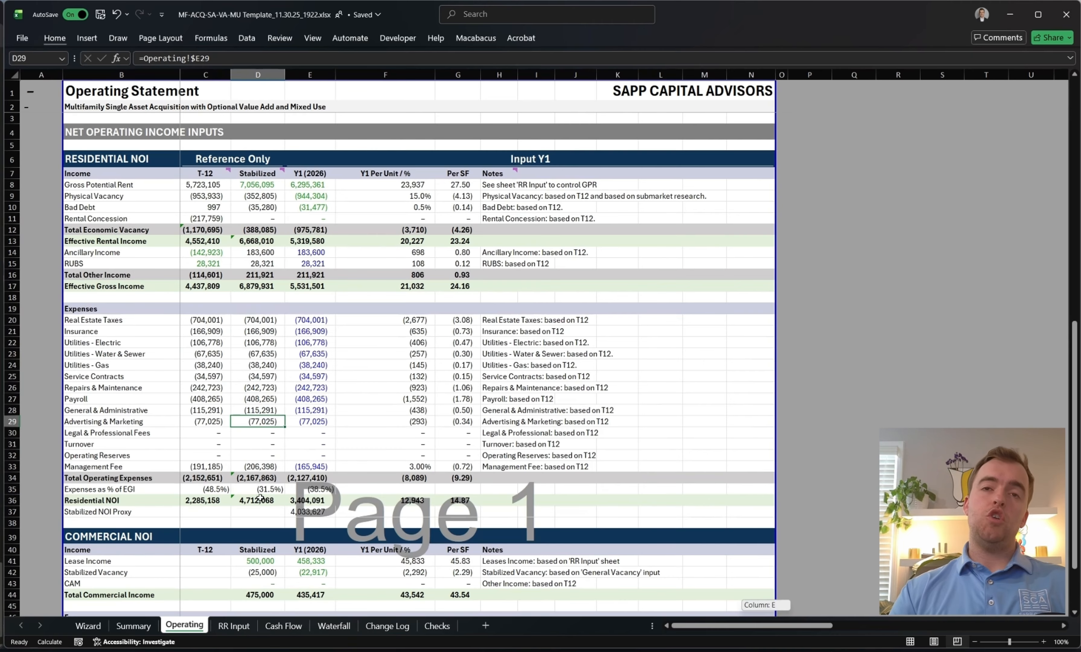
{"action": "left_click", "coordinate": [271, 351]}
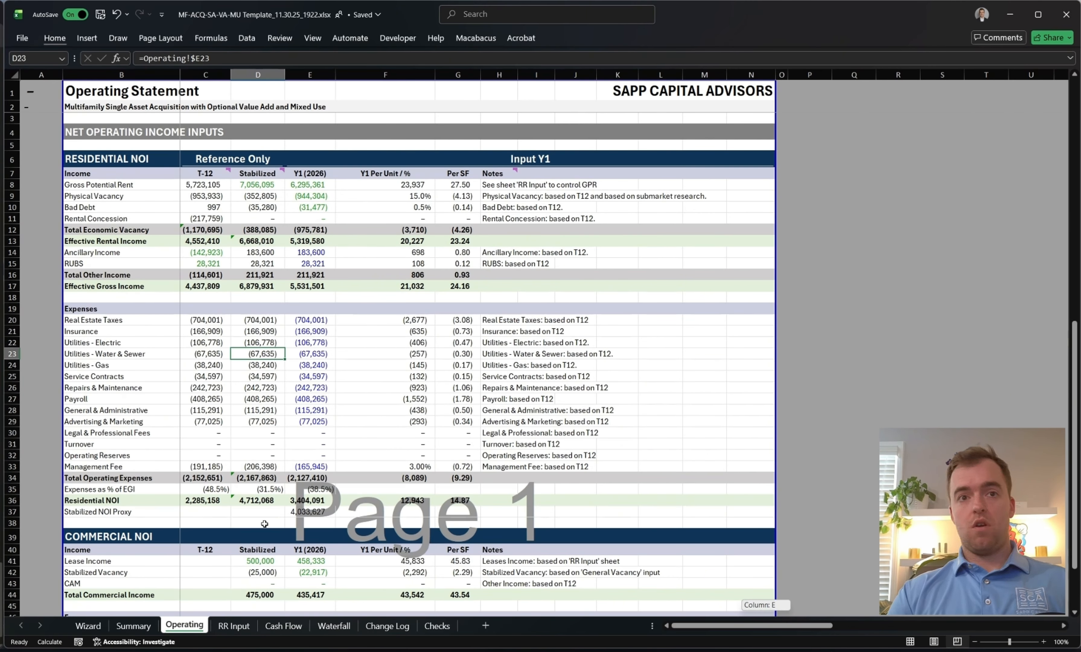
{"action": "left_click", "coordinate": [255, 510]}
{"action": "left_click", "coordinate": [260, 492]}
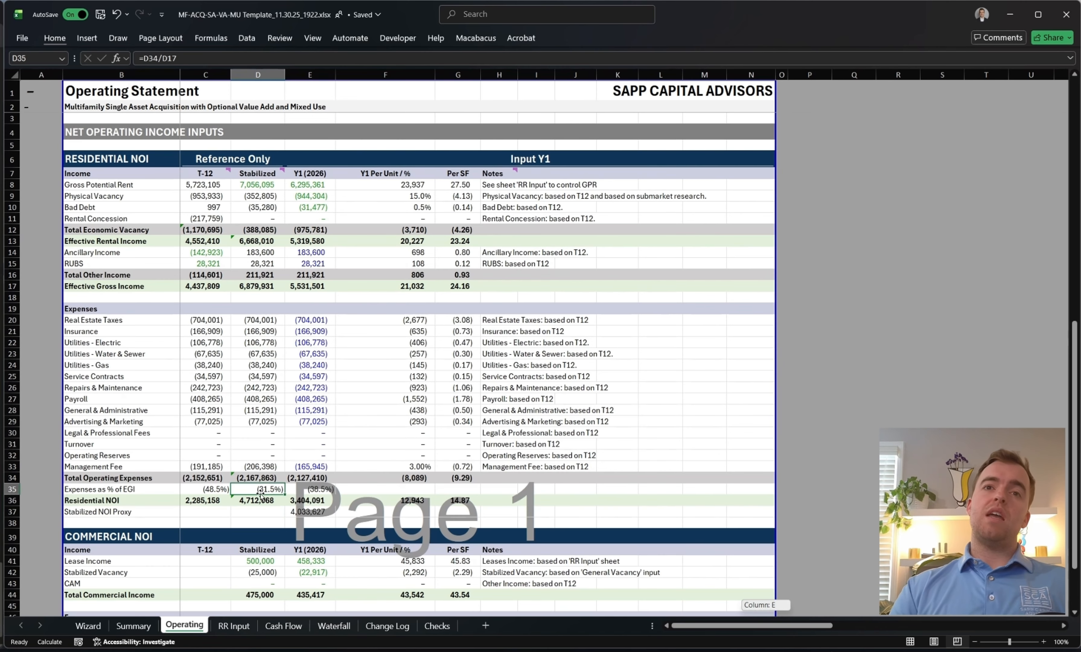
{"action": "left_click", "coordinate": [259, 501]}
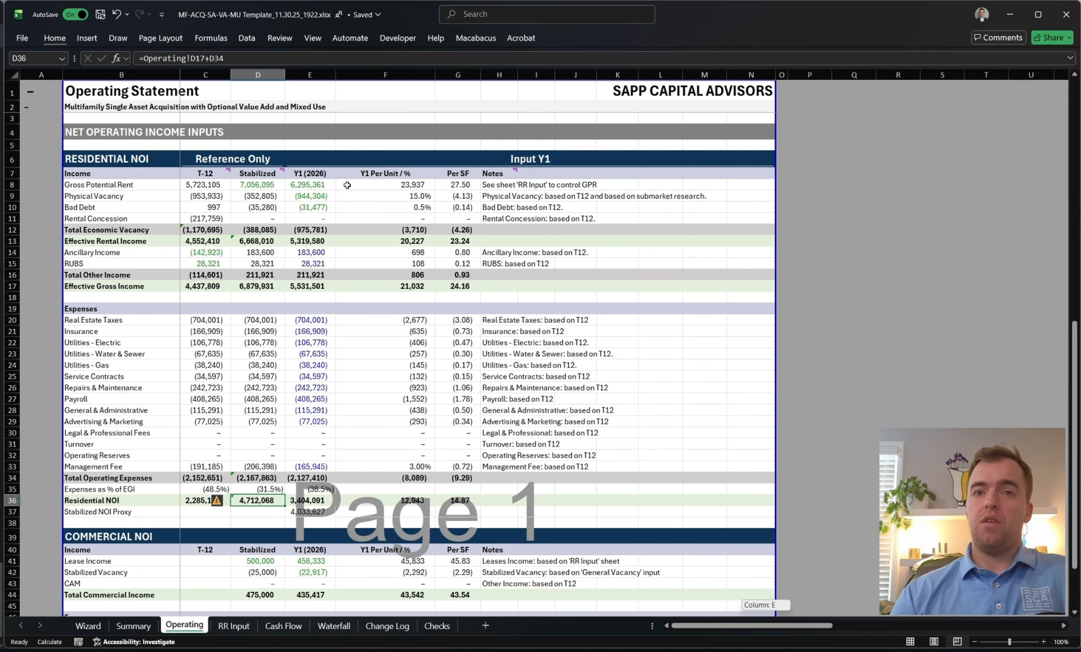
Open the RR Input sheet and select the whole residential rental unit assumptions table, B6:T34.
{"action": "left_click", "coordinate": [234, 625]}
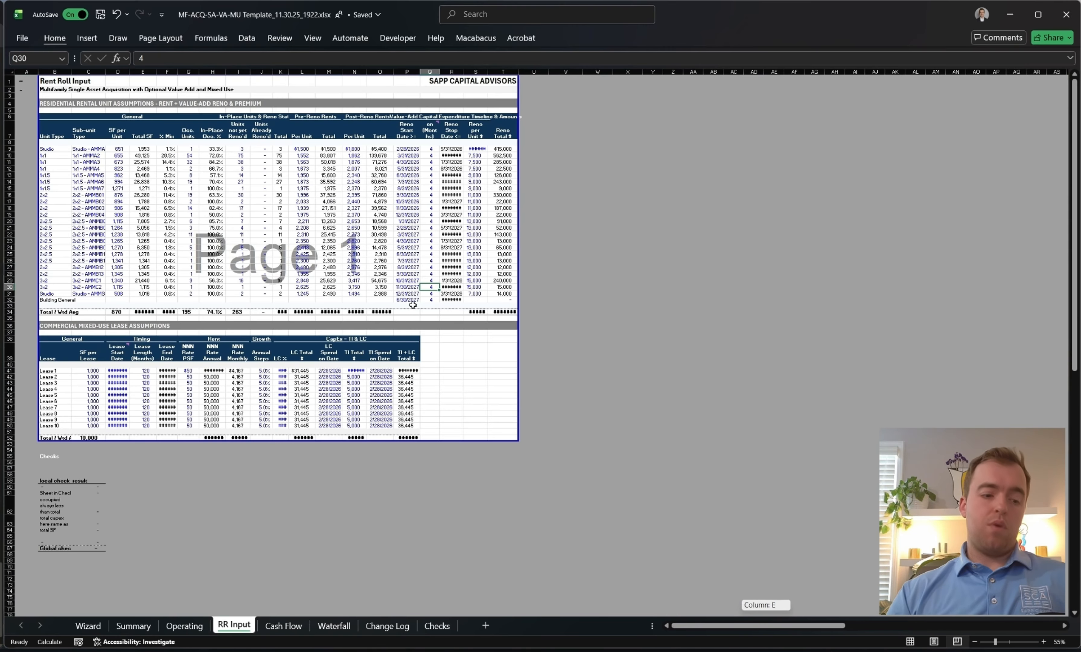
{"action": "scroll", "coordinate": [413, 305], "scroll_direction": "up", "scroll_amount": 2}
{"action": "scroll", "coordinate": [413, 305], "scroll_direction": "up", "scroll_amount": 2}
{"action": "left_click", "coordinate": [406, 291]}
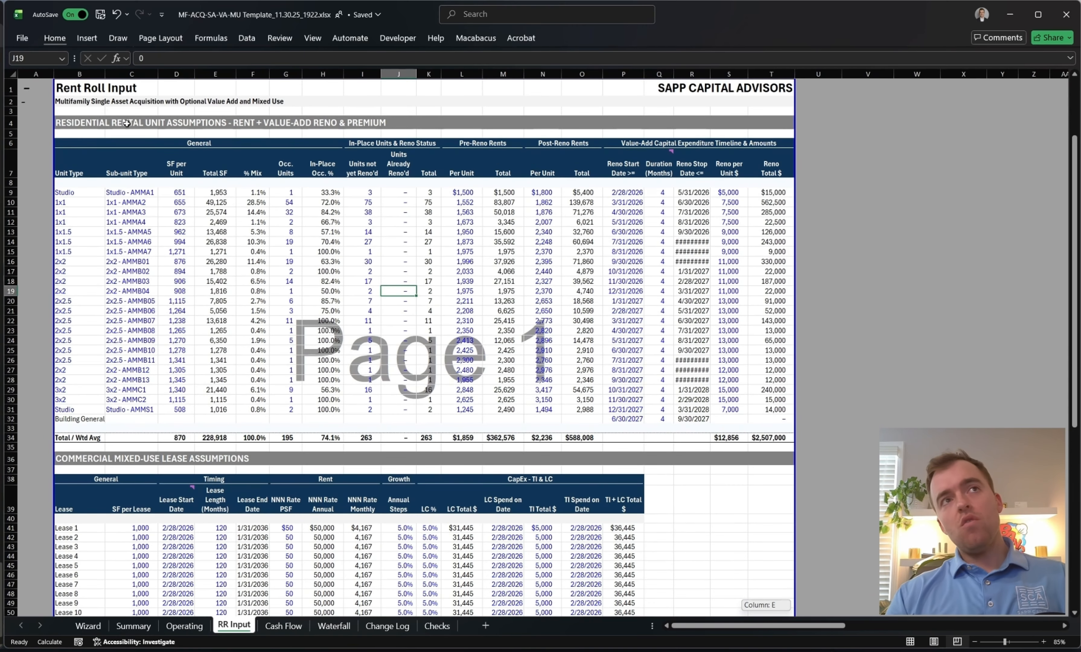
{"action": "left_click_drag", "start_coordinate": [84, 146], "coordinate": [786, 439]}
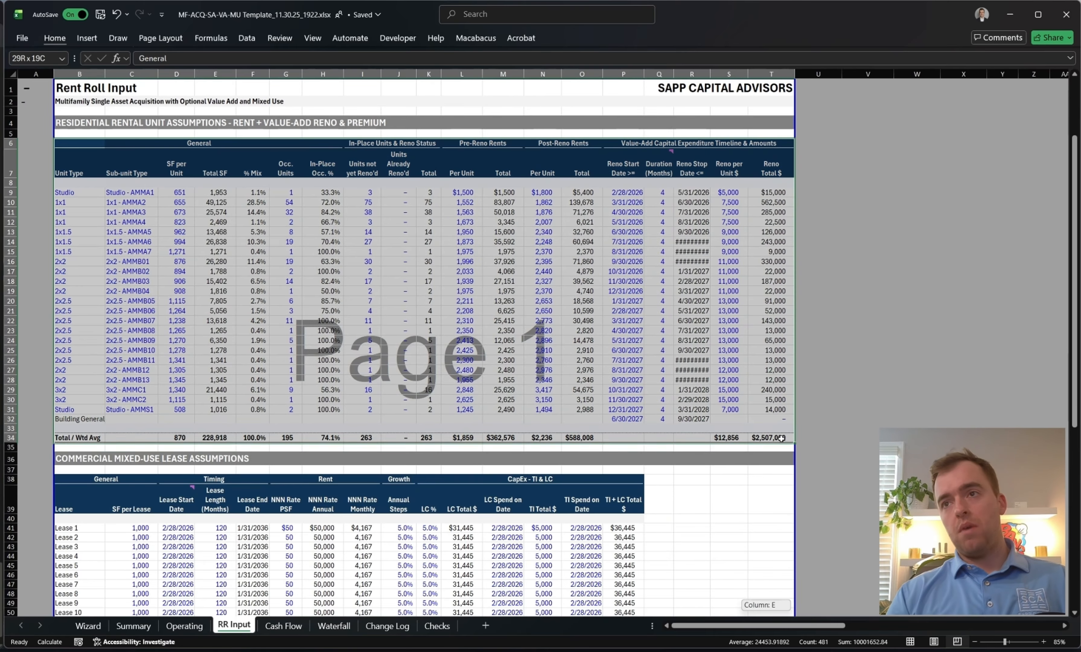
{"action": "scroll", "coordinate": [754, 392], "scroll_direction": "up", "scroll_amount": 1}
{"action": "scroll", "coordinate": [754, 391], "scroll_direction": "up", "scroll_amount": 2}
{"action": "scroll", "coordinate": [754, 392], "scroll_direction": "left", "scroll_amount": 1}
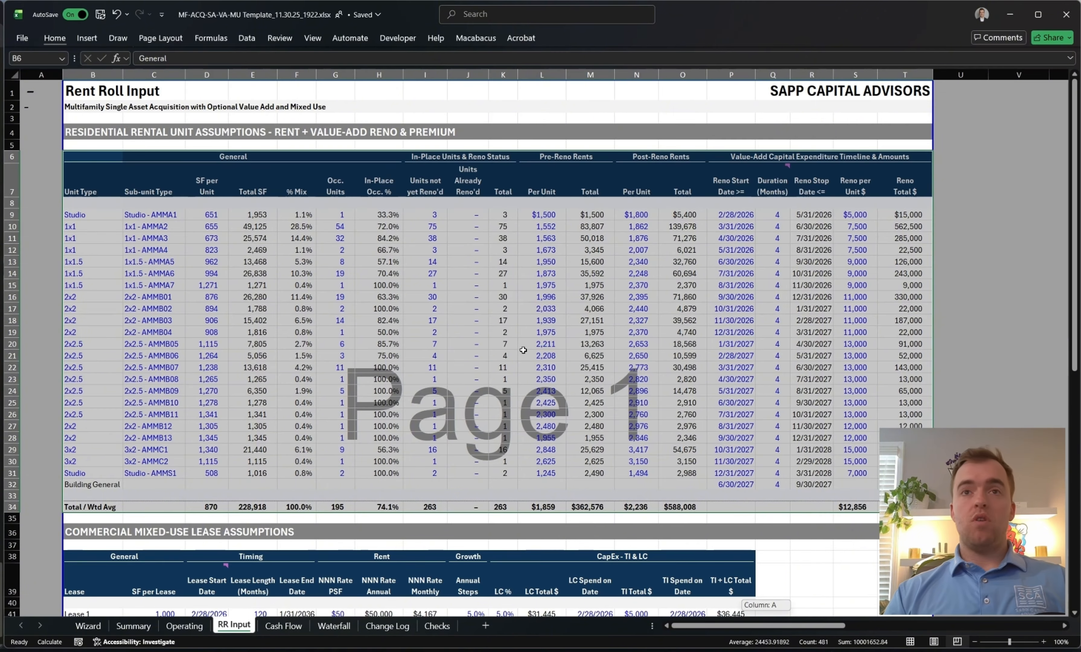
Highlight the occupied units in G9:G31 and select the Building General row label.
{"action": "left_click", "coordinate": [382, 340]}
{"action": "left_click_drag", "start_coordinate": [342, 216], "coordinate": [337, 477]}
{"action": "left_click", "coordinate": [105, 484]}
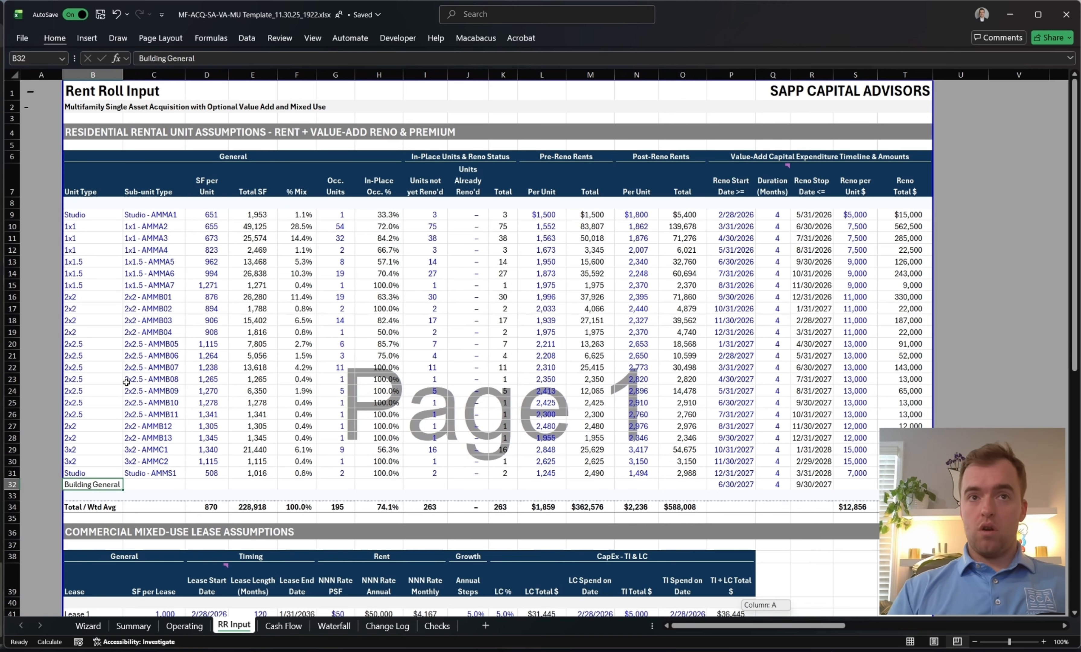
Select the Sub-unit Type list from Studio - AMMA1 to Studio - AMMS1 in C9:C31.
{"action": "key", "text": "Right"}
{"action": "key", "text": "ctrl+Up"}
{"action": "key", "text": "ctrl+Up"}
{"action": "key", "text": "ctrl+shift+Down"}
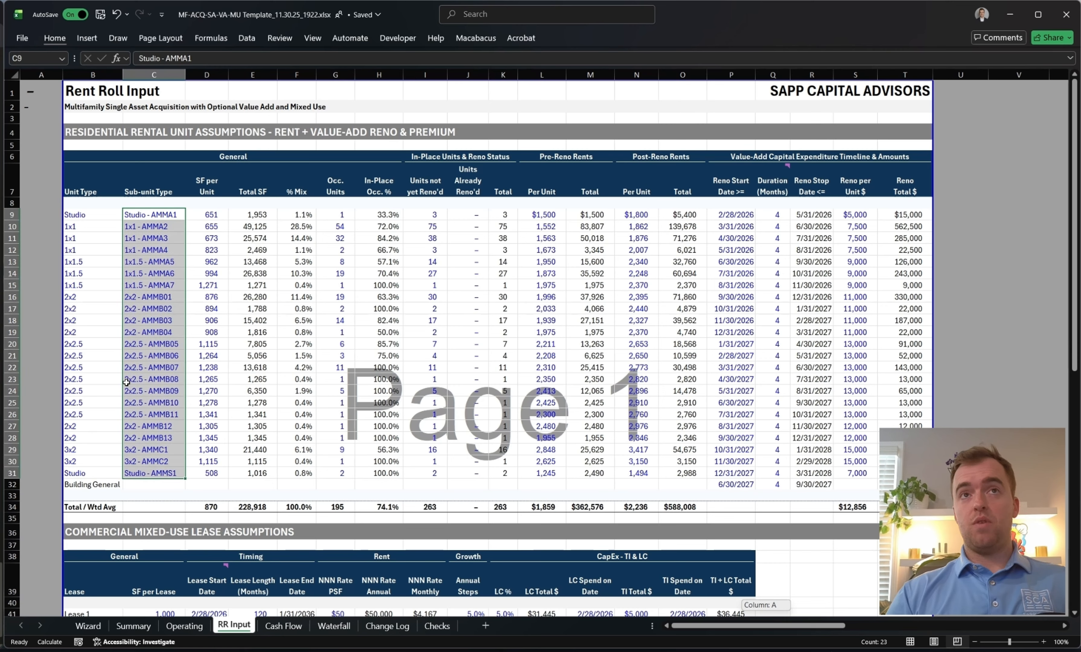
Select the Occ. Units values for every unit type and go to the total In-Place Occ. % in H34.
{"action": "key", "text": "Right"}
{"action": "key", "text": "Right"}
{"action": "key", "text": "Right"}
{"action": "key", "text": "Right"}
{"action": "key", "text": "ctrl+shift+Down"}
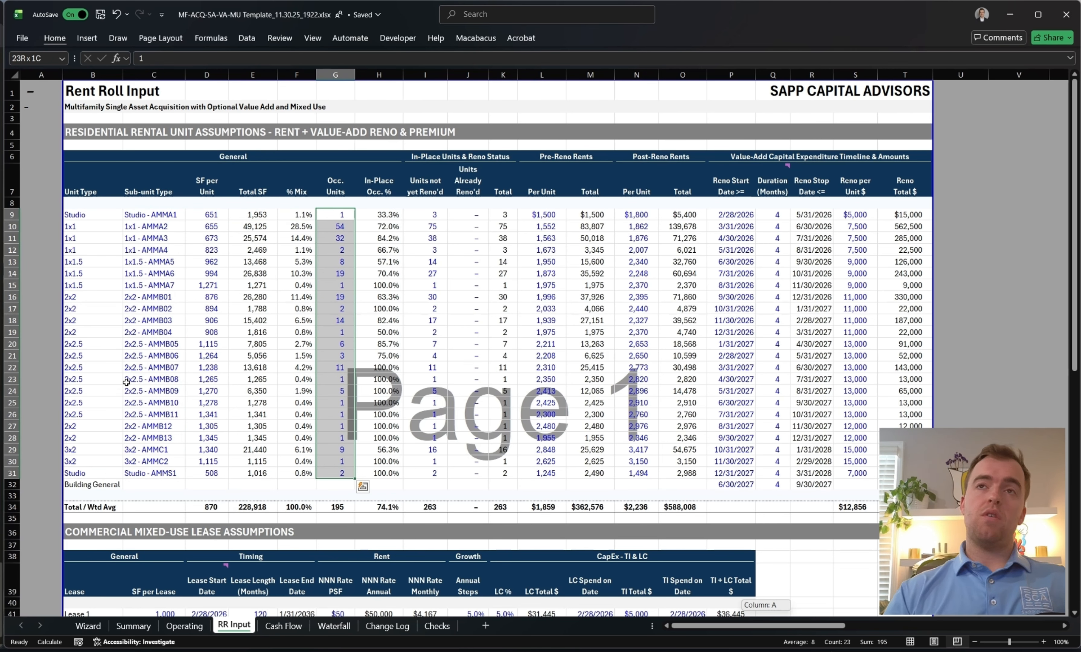
{"action": "key", "text": "Right"}
{"action": "key", "text": "ctrl+Down"}
{"action": "key", "text": "ctrl+Down"}
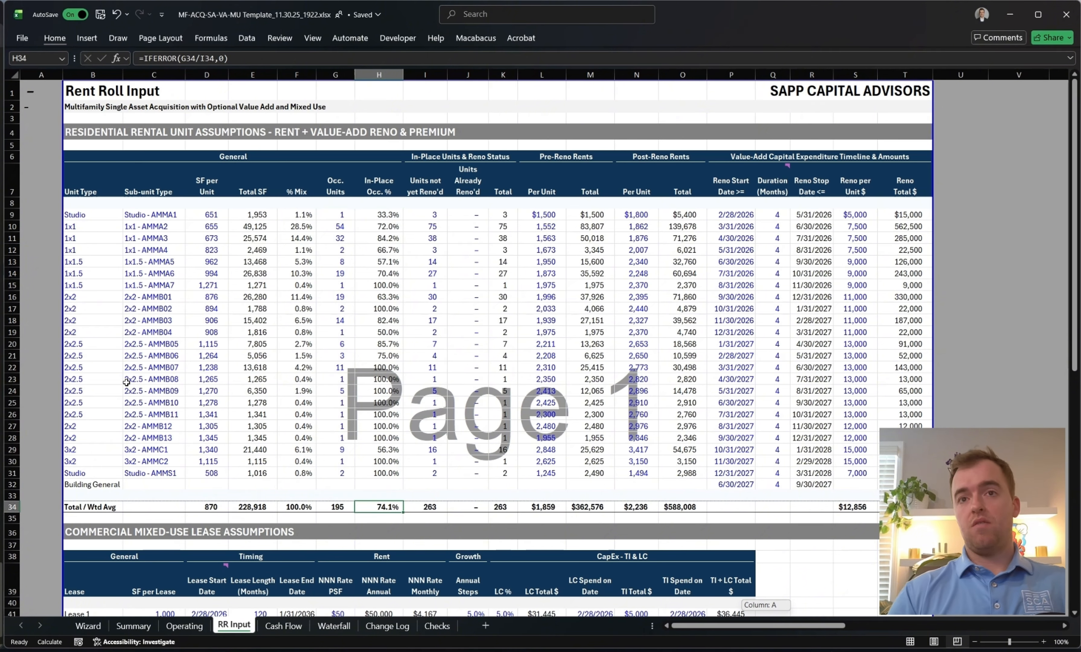
On the Operating sheet, highlight the Physical Vacancy % GPR row and inspect its In-Place and Y1 cells.
{"action": "key", "text": "ctrl+Page_Up"}
{"action": "scroll", "coordinate": [239, 392], "scroll_direction": "down", "scroll_amount": 12}
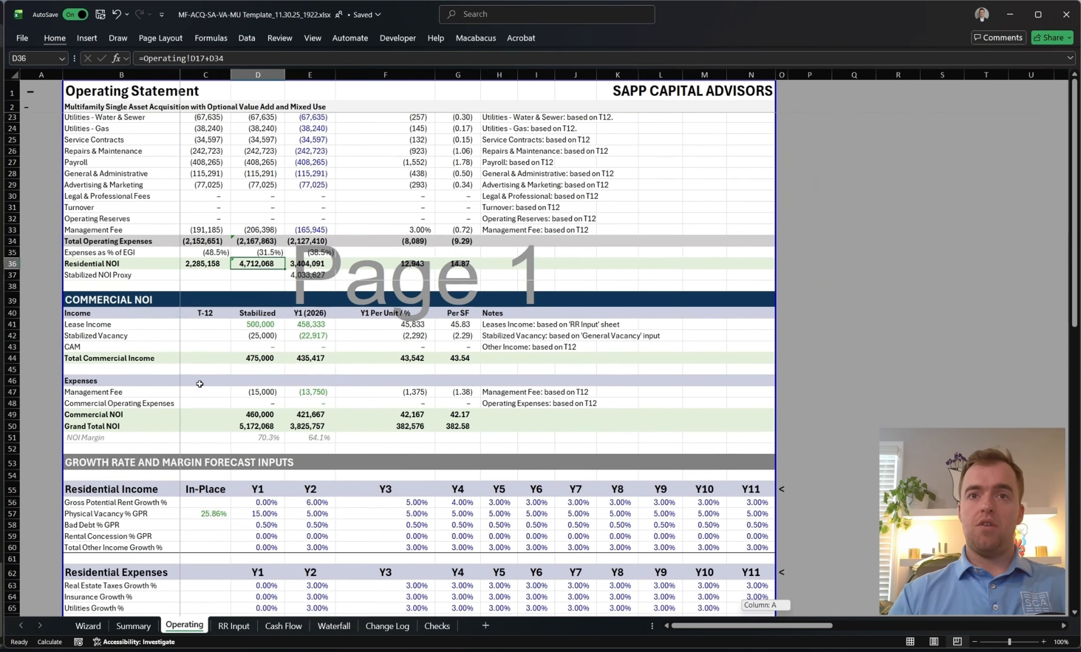
{"action": "left_click", "coordinate": [217, 344]}
{"action": "key", "text": "ctrl+shift+Right"}
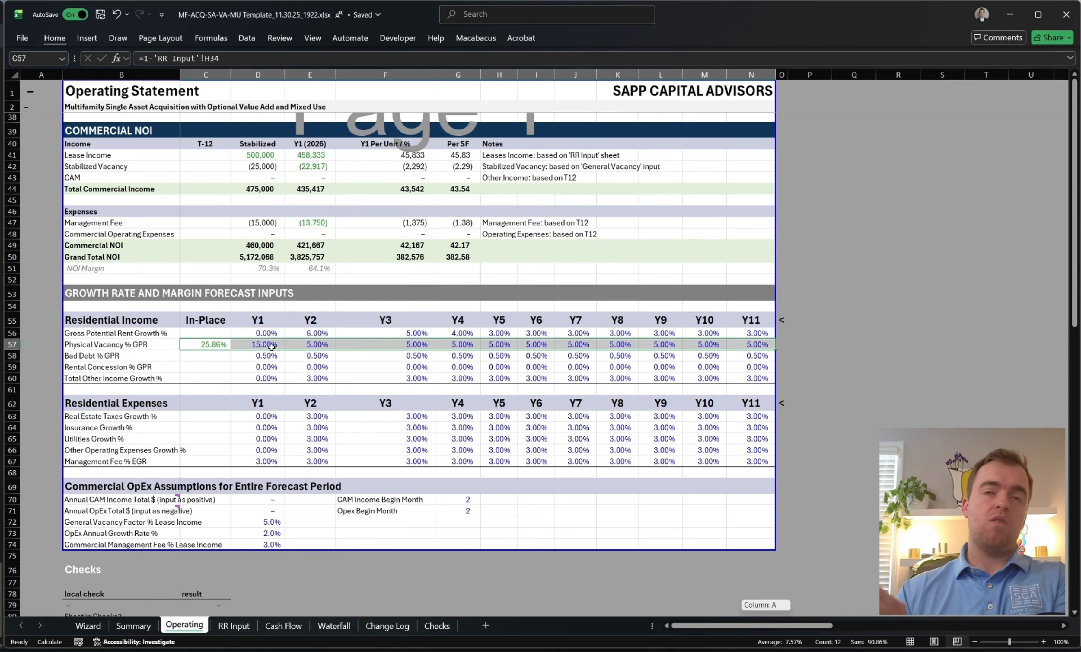
{"action": "left_click", "coordinate": [288, 388]}
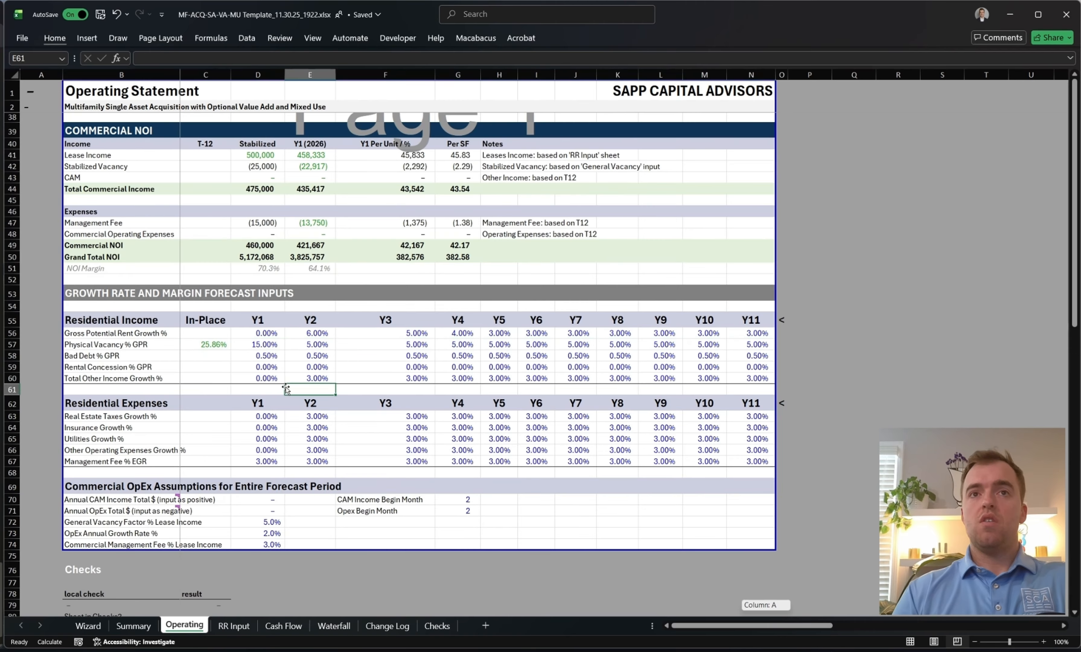
{"action": "left_click", "coordinate": [217, 350]}
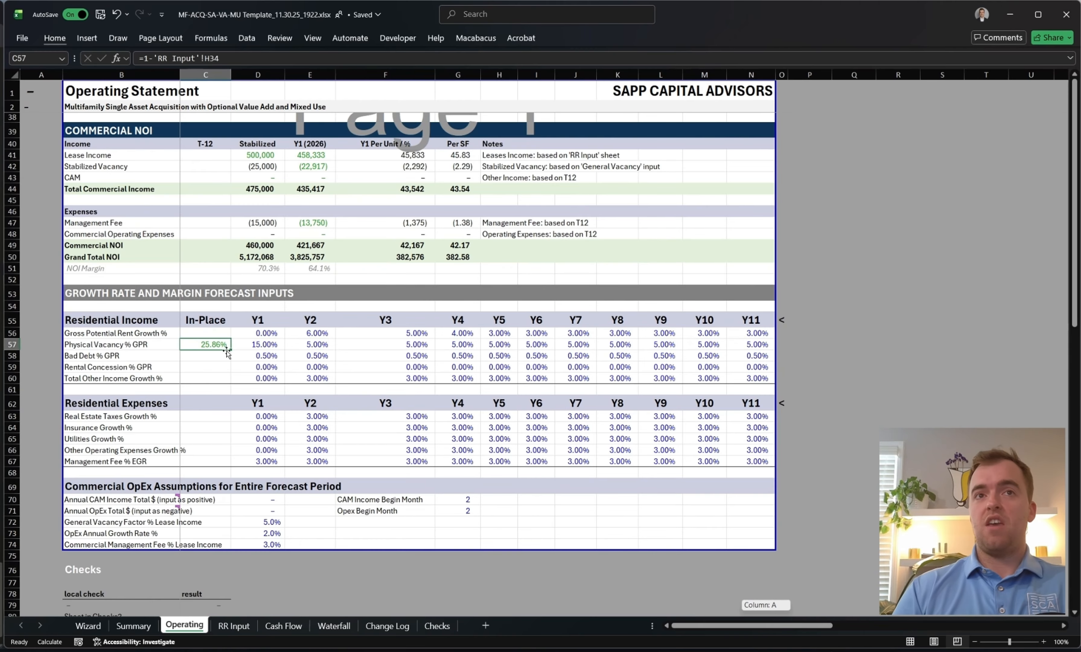
{"action": "left_click", "coordinate": [264, 345]}
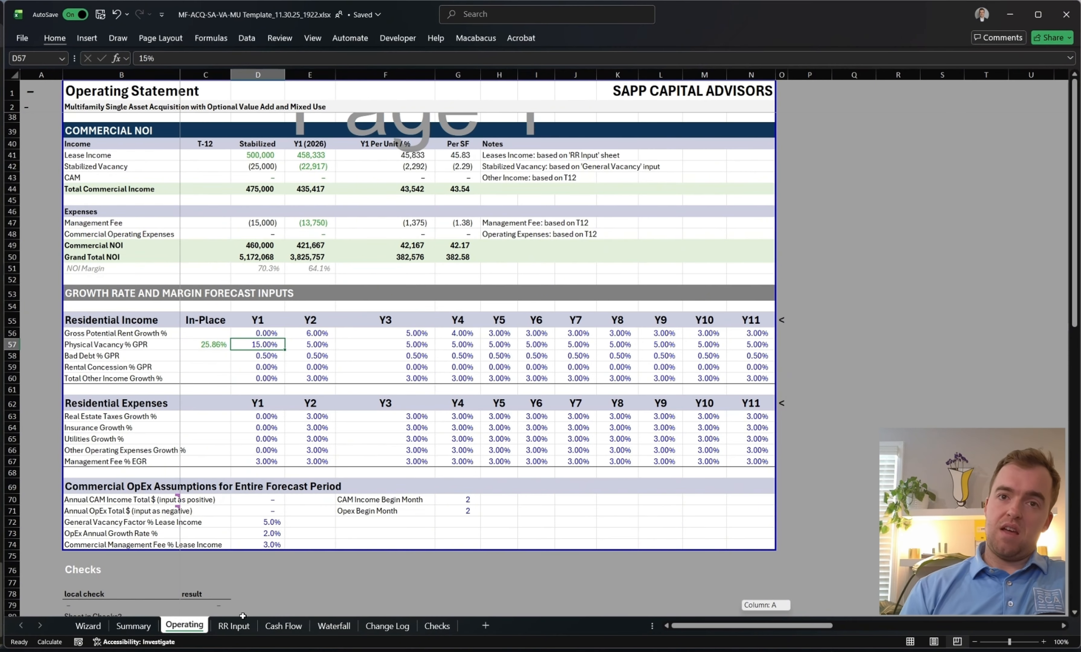
On the RR Input sheet, select the Reno per Unit $ values in S9:S31 and inspect the Reno Total $ formulas in T9 and T34.
{"action": "left_click", "coordinate": [234, 626]}
{"action": "left_click_drag", "start_coordinate": [863, 213], "coordinate": [862, 475]}
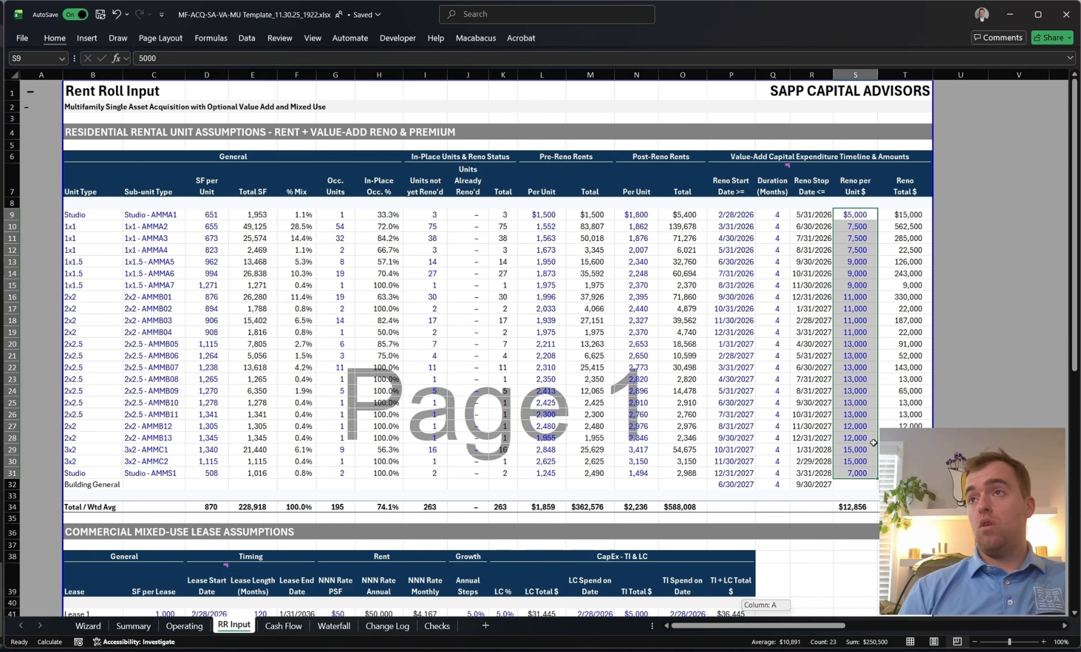
{"action": "left_click", "coordinate": [906, 215]}
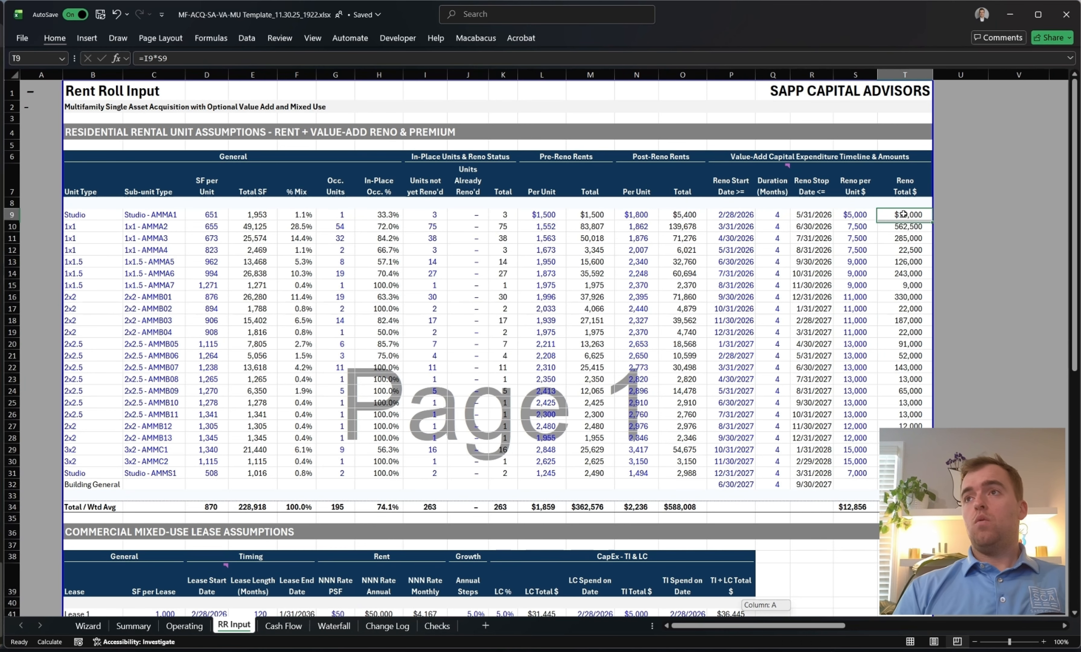
{"action": "left_click", "coordinate": [884, 506]}
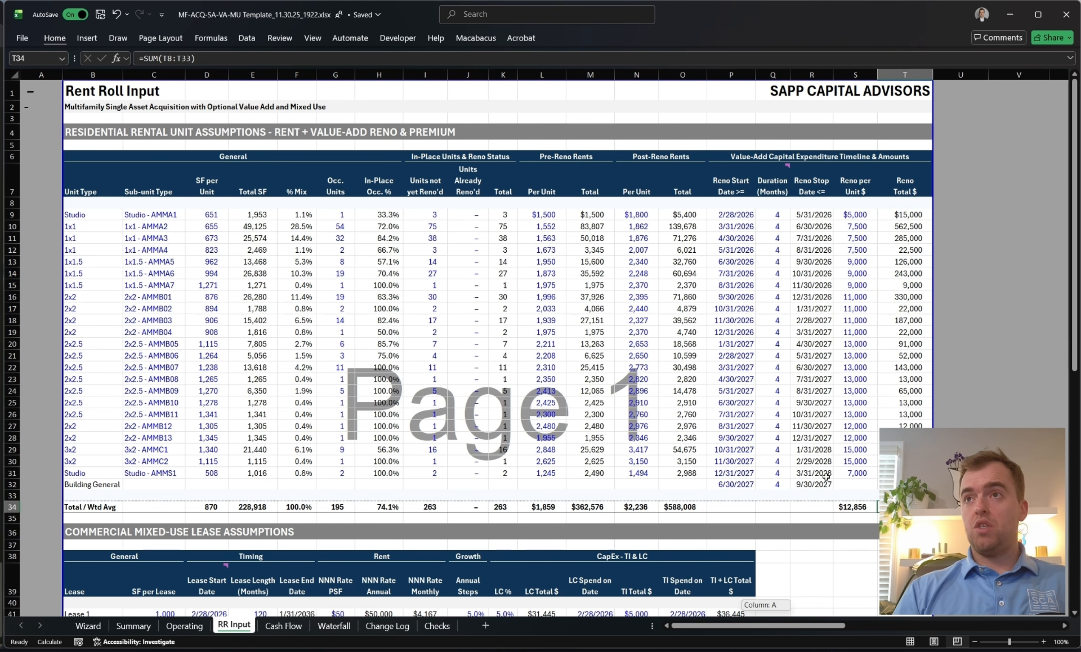
Highlight the renovation Duration (Months) column and the 1x1.5 AMMA5 and AMMA6 rows across the table.
{"action": "left_click_drag", "start_coordinate": [772, 214], "coordinate": [764, 490]}
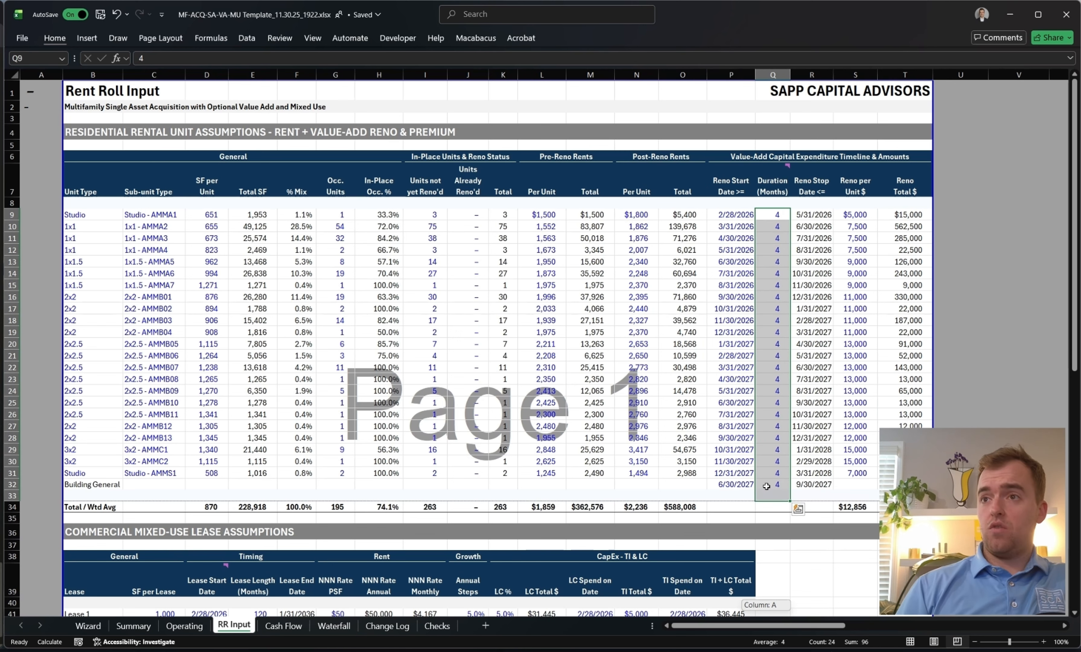
{"action": "left_click", "coordinate": [767, 485]}
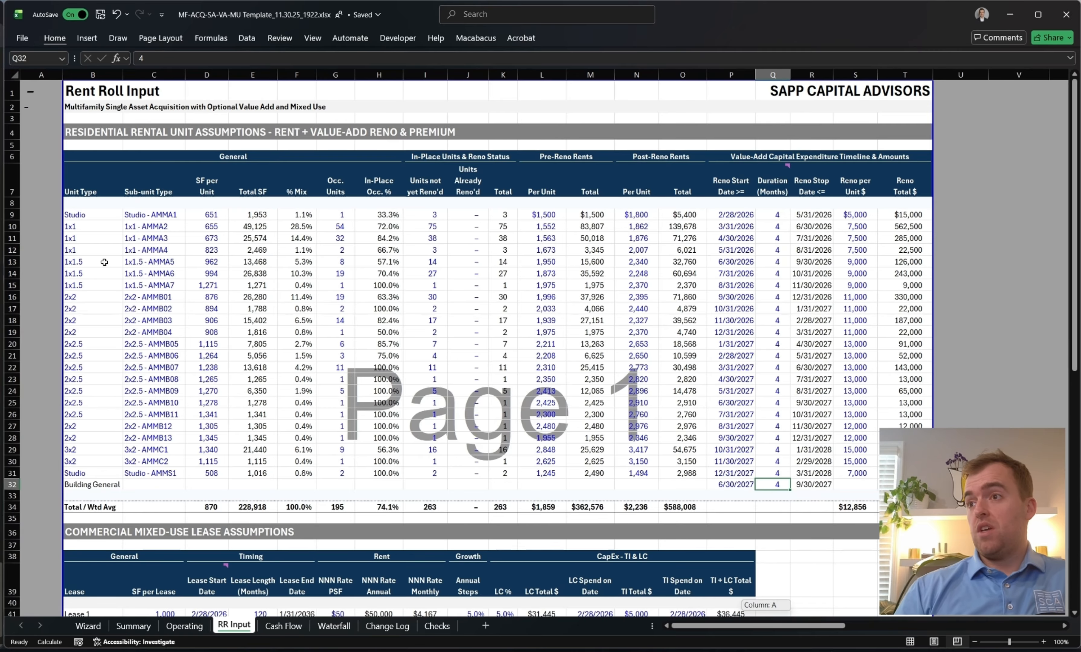
{"action": "mouse_move", "coordinate": [112, 269]}
{"action": "left_mouse_down"}
{"action": "mouse_move", "coordinate": [966, 292]}
{"action": "mouse_move", "coordinate": [909, 277]}
{"action": "left_mouse_up"}
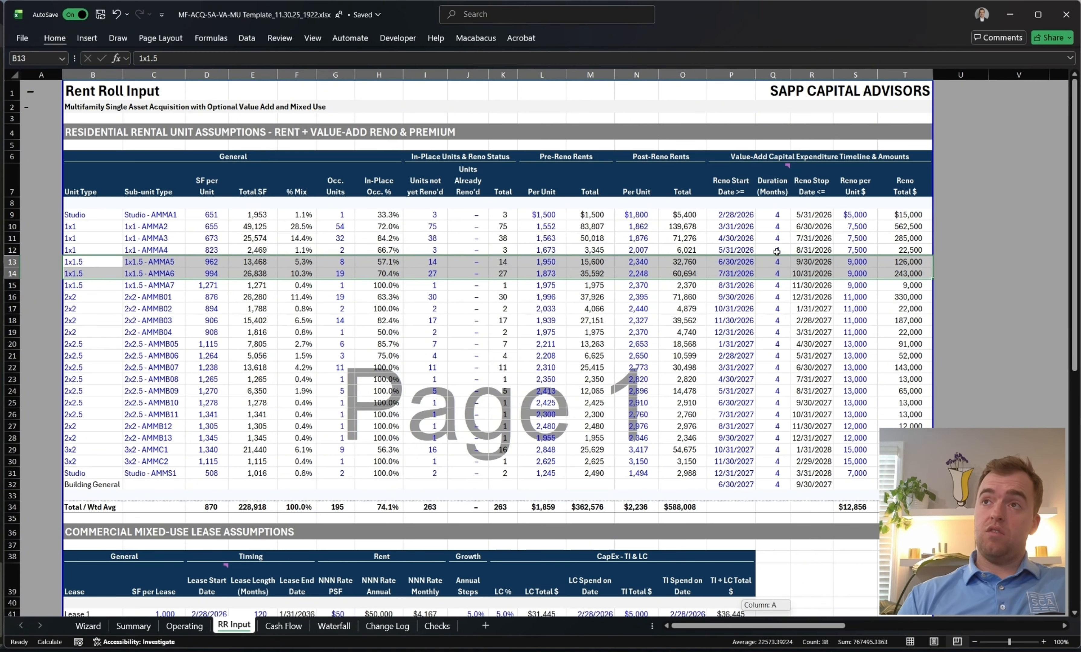
{"action": "left_click", "coordinate": [742, 227]}
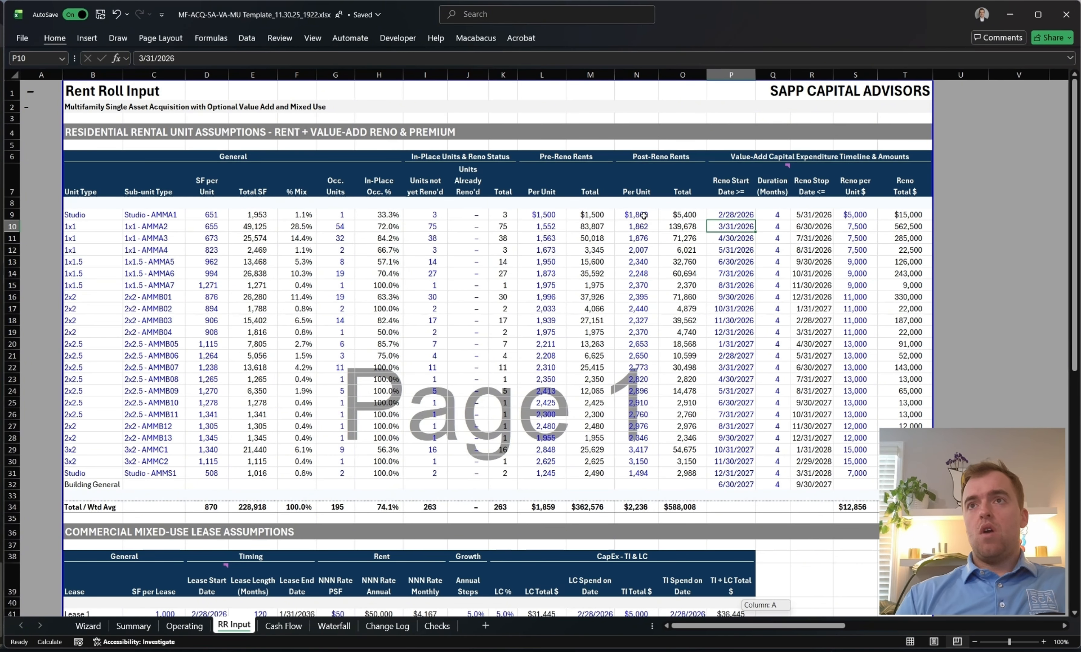
Highlight the per-unit Pre-Reno and Post-Reno Rents in L9:L31 and N9:N31, and the Units Already Reno'd in J9:J31.
{"action": "left_click_drag", "start_coordinate": [640, 215], "coordinate": [667, 417]}
{"action": "left_click_drag", "start_coordinate": [545, 214], "coordinate": [549, 473]}
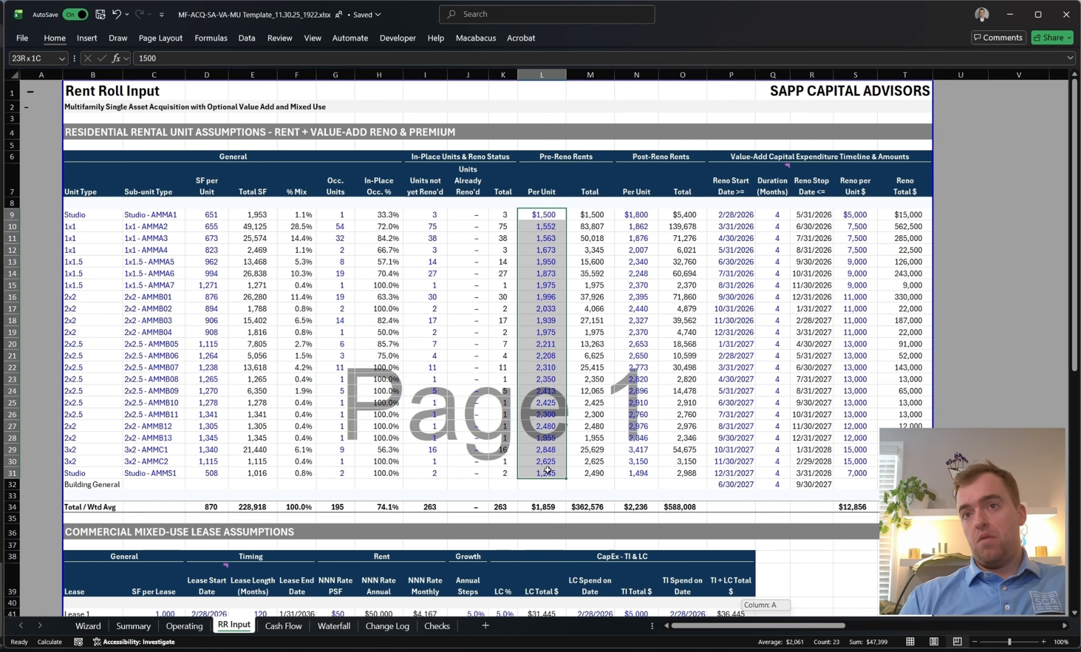
{"action": "left_click_drag", "start_coordinate": [639, 220], "coordinate": [652, 468]}
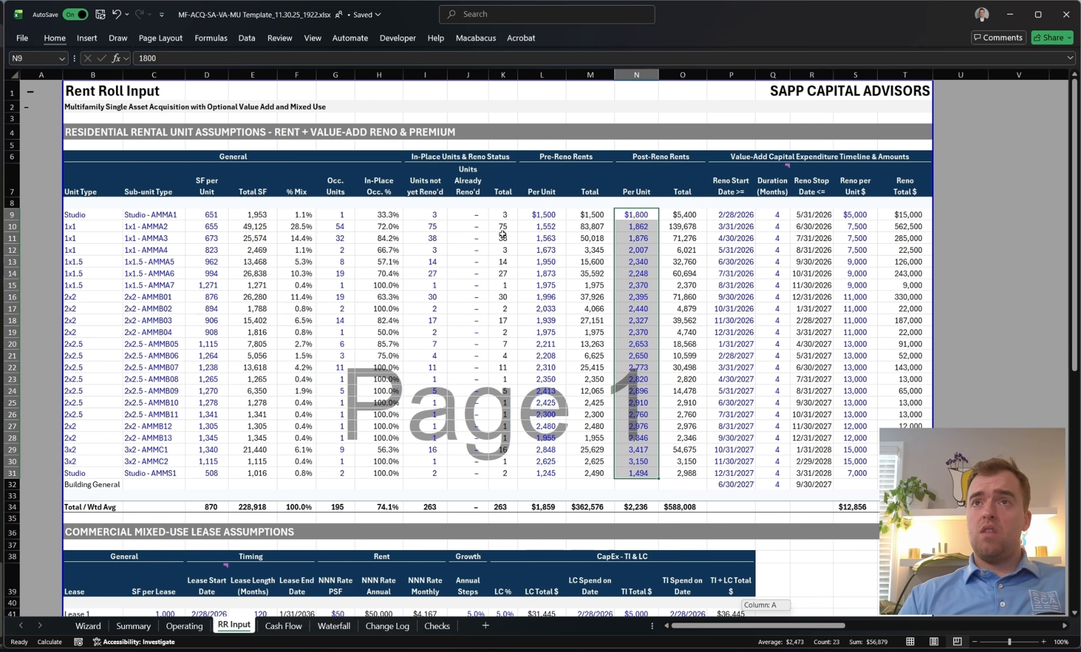
{"action": "left_click_drag", "start_coordinate": [468, 215], "coordinate": [449, 475]}
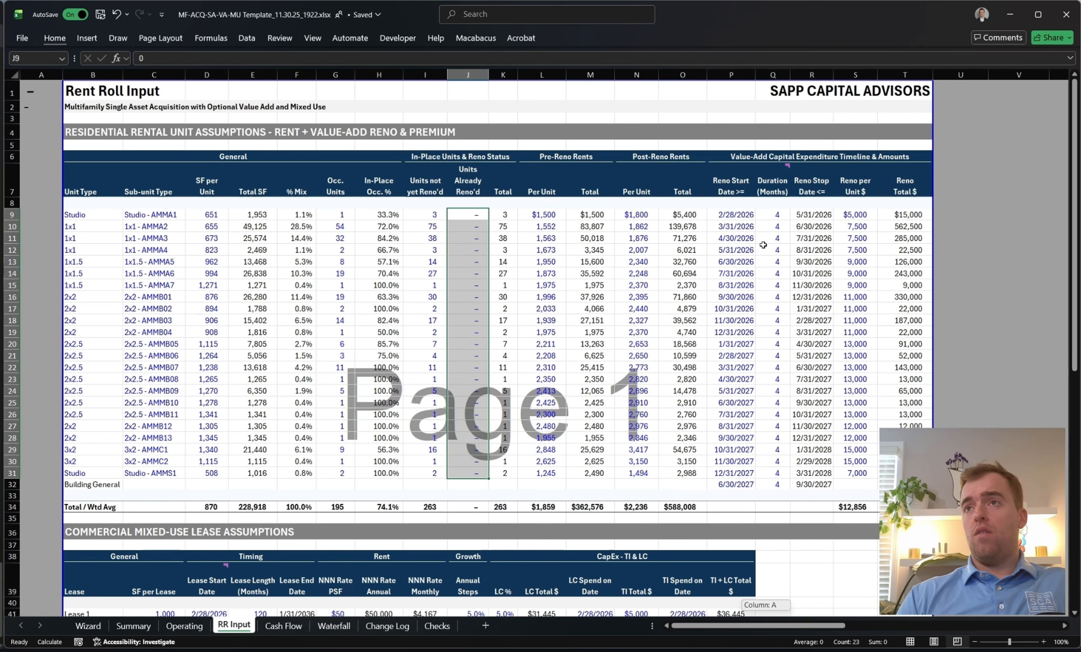
Highlight the Reno per Unit $ values in S9:S31, the per-unit Post-Reno Rents in N9:N31, and the Units Already Reno'd in J9:J31.
{"action": "left_click_drag", "start_coordinate": [852, 214], "coordinate": [856, 474]}
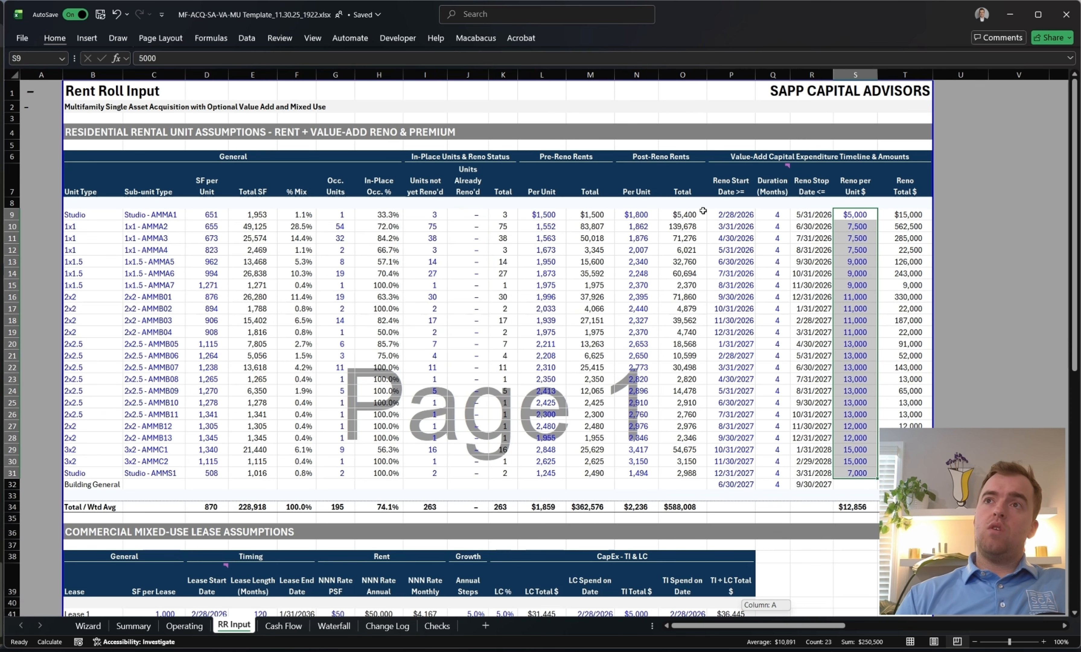
{"action": "left_click_drag", "start_coordinate": [637, 215], "coordinate": [639, 469]}
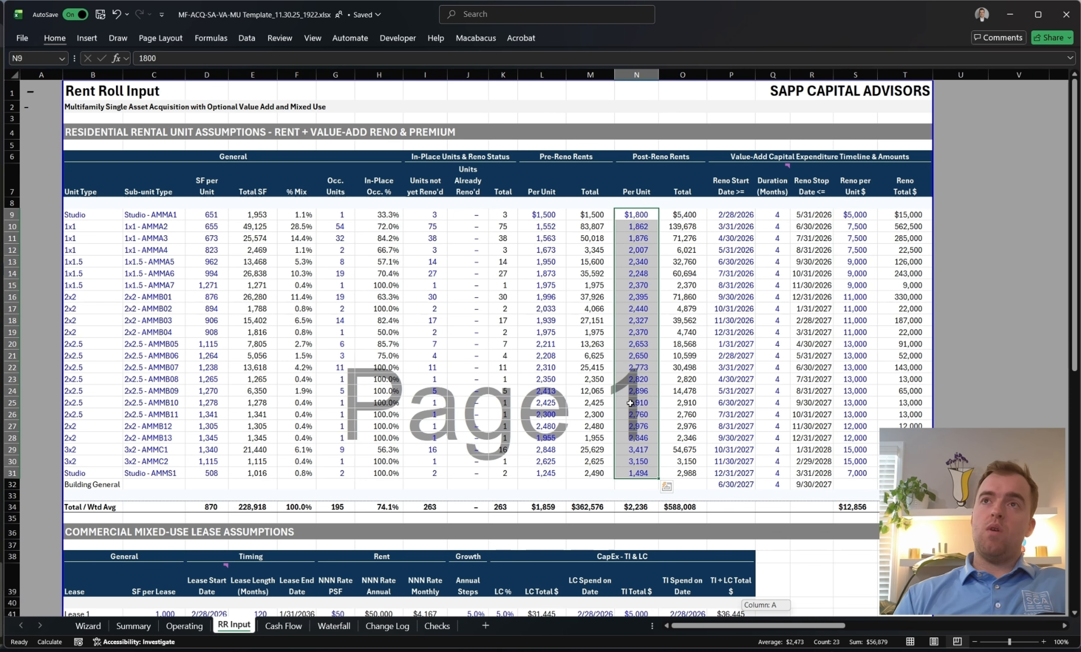
{"action": "left_click_drag", "start_coordinate": [469, 212], "coordinate": [464, 472]}
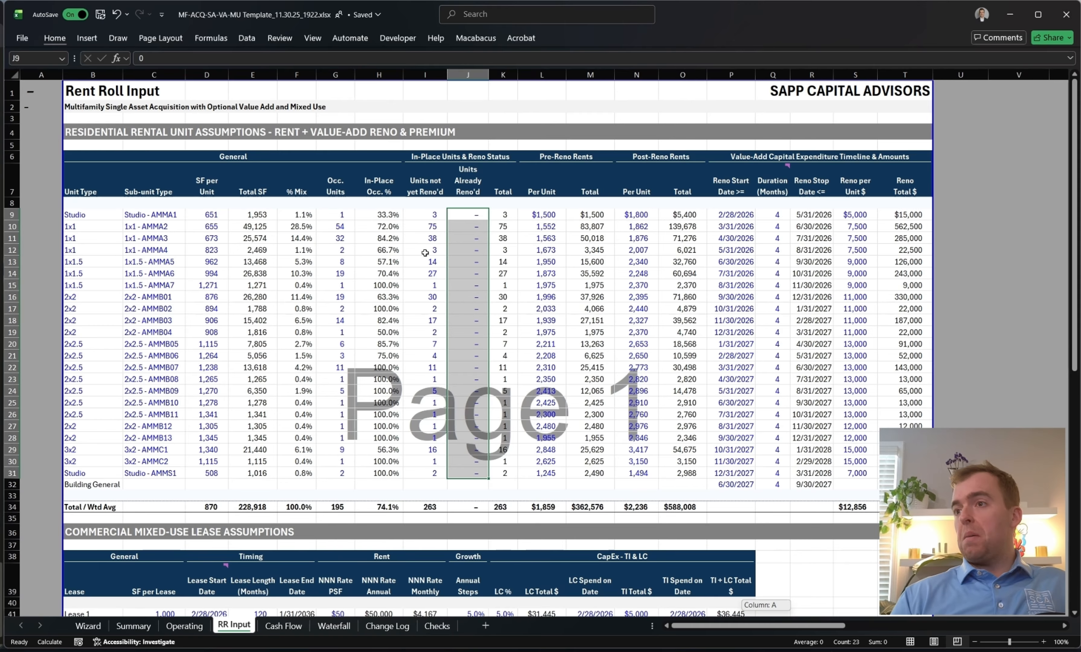
On the Cash Flow sheet, highlight the Resi CapEx + Building General row and select the Gross Potential Rent label in B11.
{"action": "left_click", "coordinate": [283, 625]}
{"action": "scroll", "coordinate": [263, 382], "scroll_direction": "up", "scroll_amount": 20}
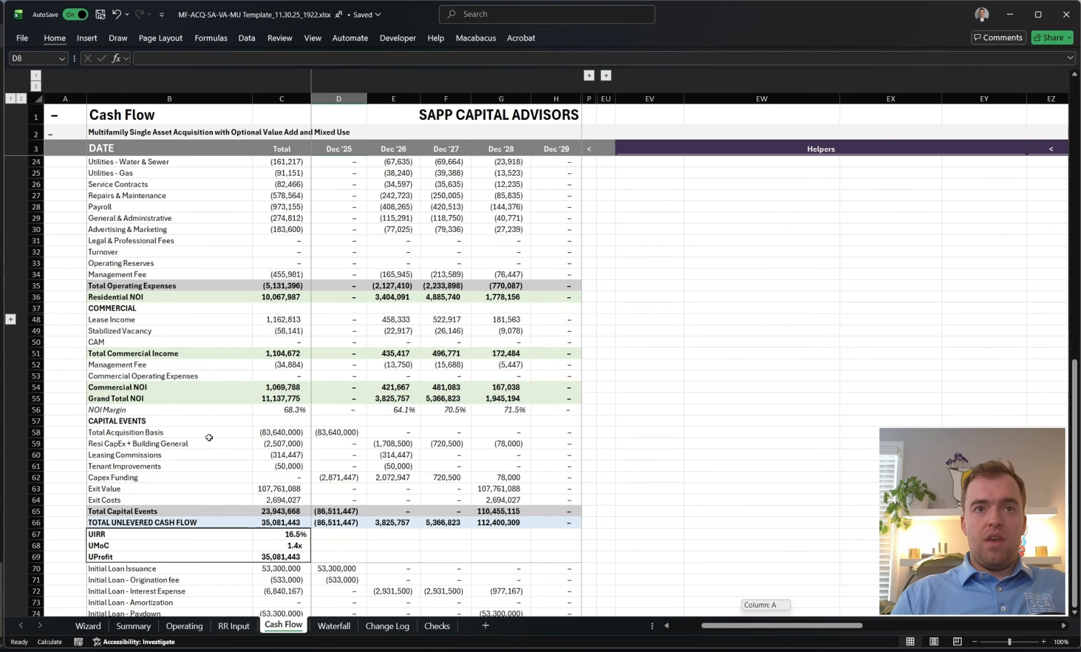
{"action": "scroll", "coordinate": [209, 438], "scroll_direction": "down", "scroll_amount": 1}
{"action": "left_click", "coordinate": [194, 412]}
{"action": "key", "text": "ctrl+shift+Right"}
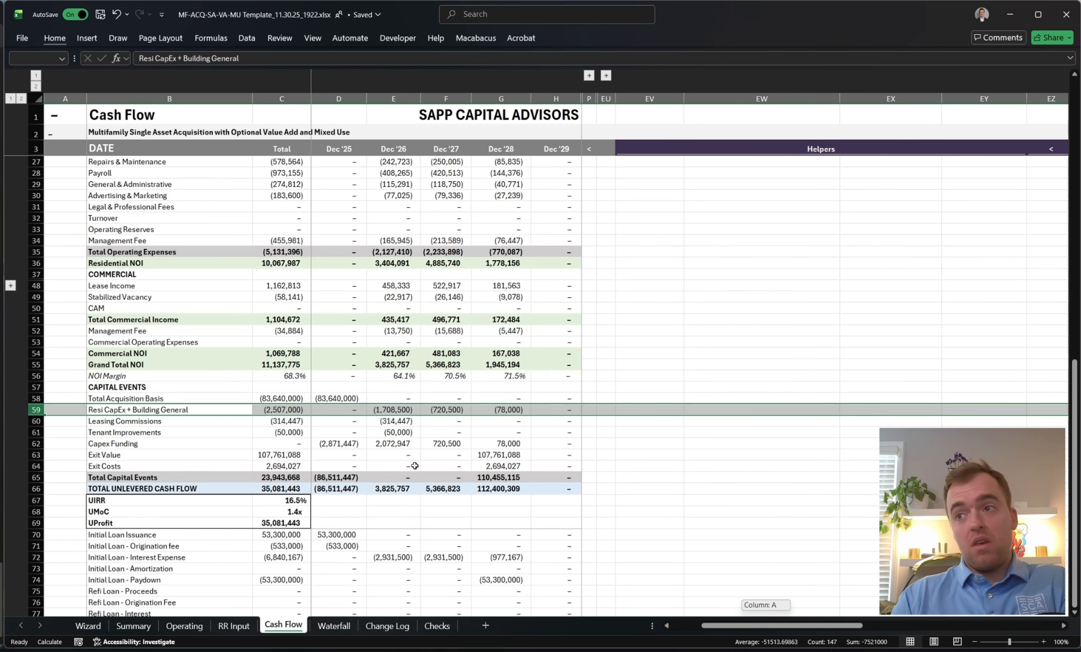
{"action": "scroll", "coordinate": [363, 417], "scroll_direction": "up", "scroll_amount": 6}
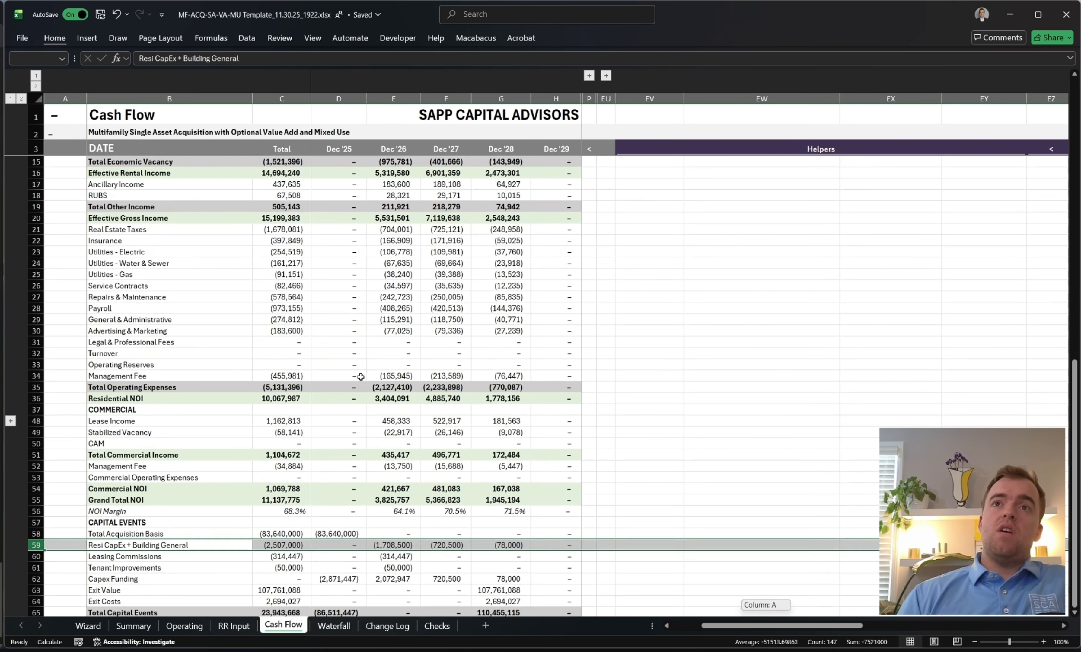
{"action": "left_click", "coordinate": [127, 184]}
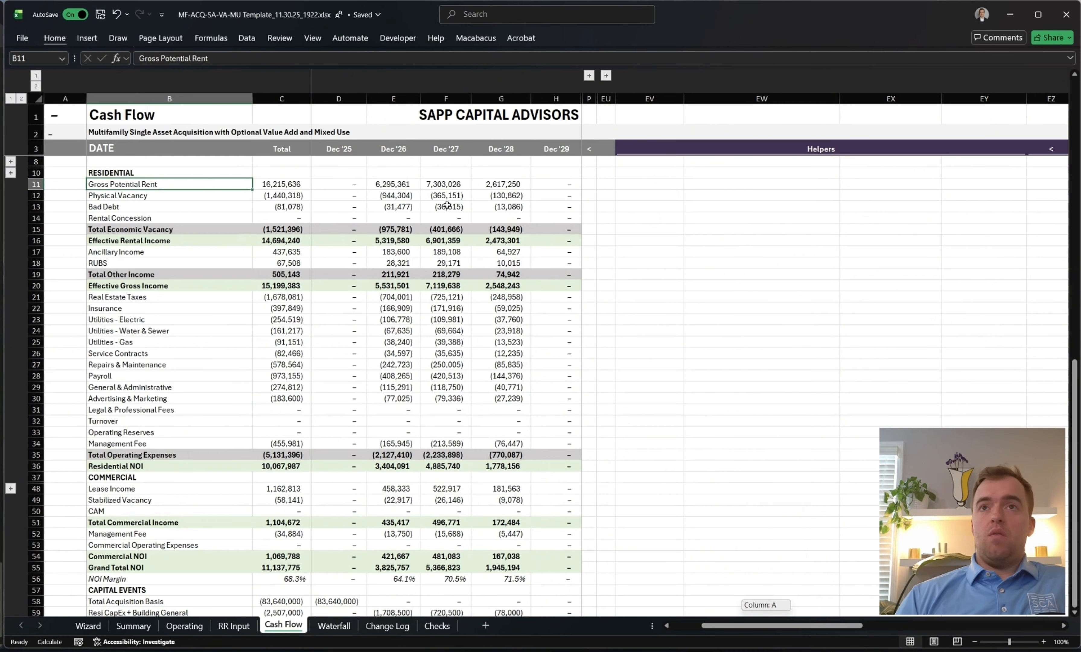
On the Operating sheet, highlight the Gross Potential Rent Growth % row and inspect its Y2 input in E56.
{"action": "left_click", "coordinate": [186, 628]}
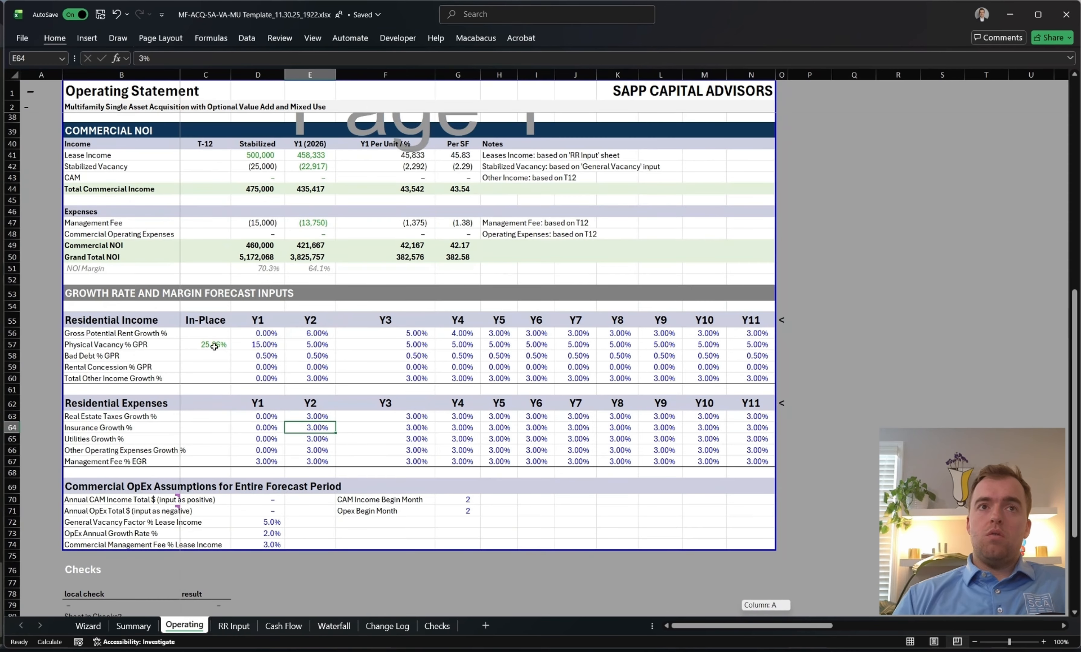
{"action": "left_click_drag", "start_coordinate": [175, 334], "coordinate": [761, 334]}
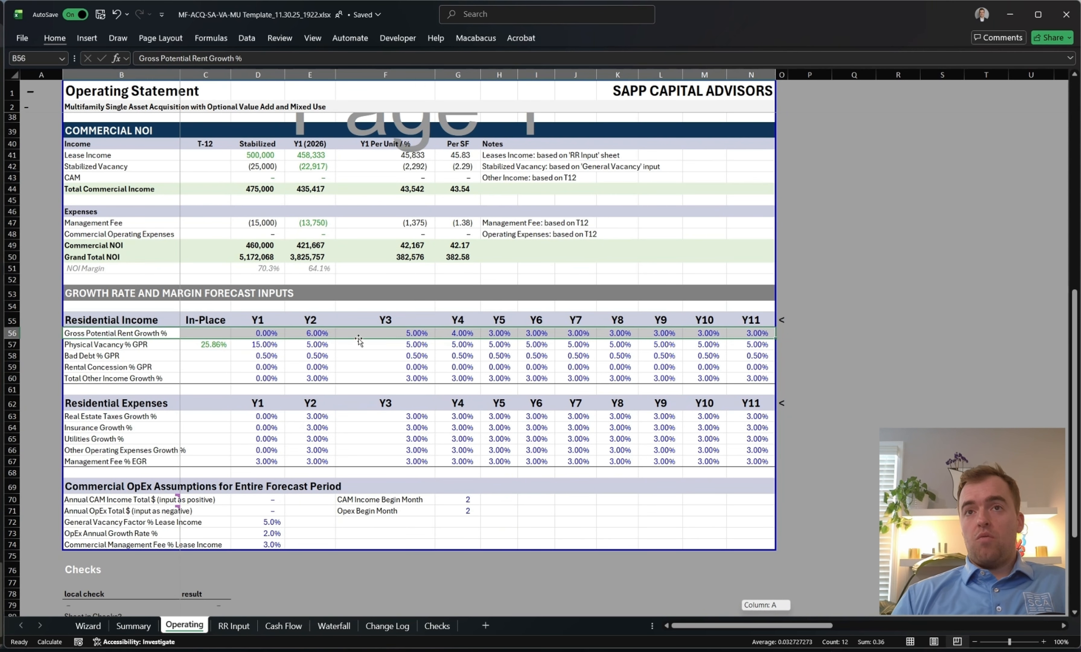
{"action": "left_click", "coordinate": [324, 336]}
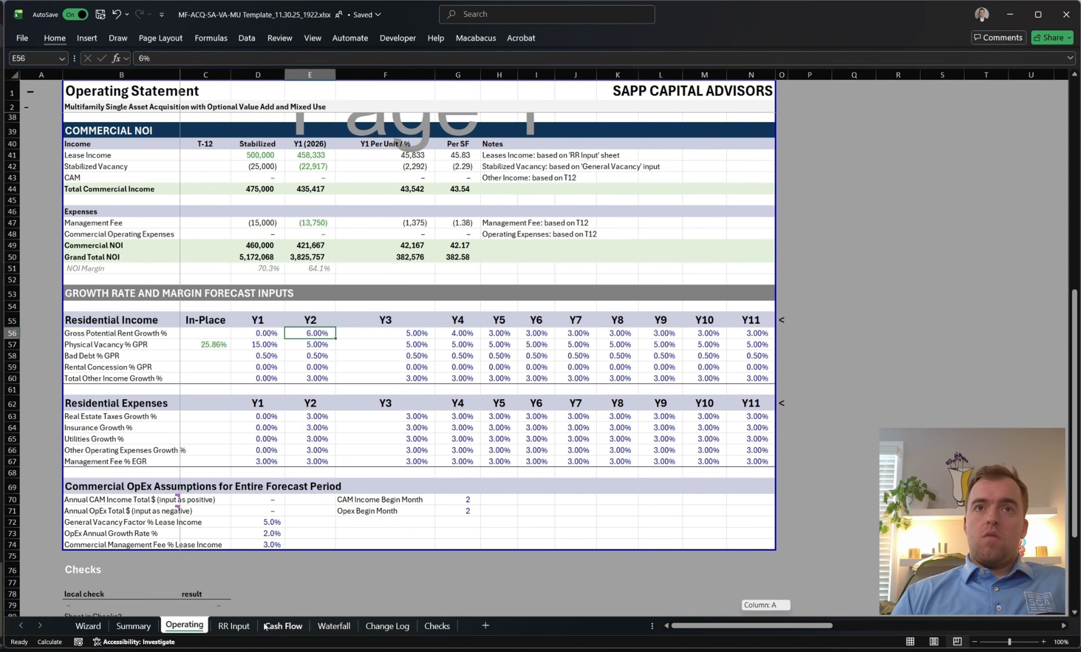
{"action": "scroll", "coordinate": [425, 374], "scroll_direction": "up", "scroll_amount": 6}
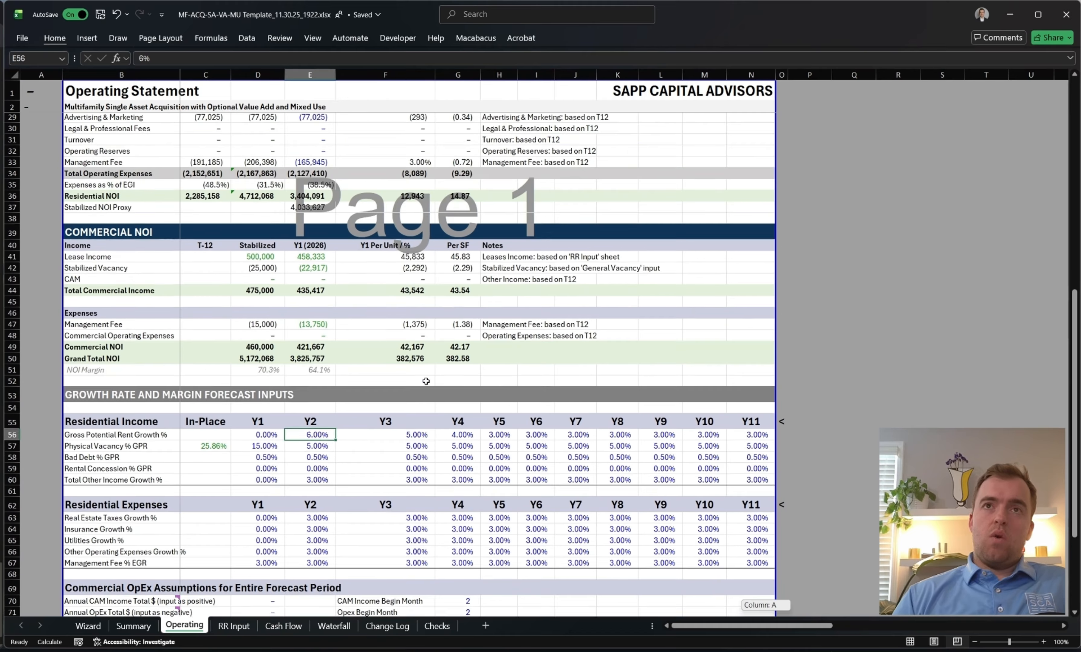
On the RR Input sheet, highlight the 2x2 - AMMB01 row and the whole Commercial Mixed-Use Lease Assumptions block.
{"action": "left_click", "coordinate": [235, 626]}
{"action": "left_click", "coordinate": [573, 238]}
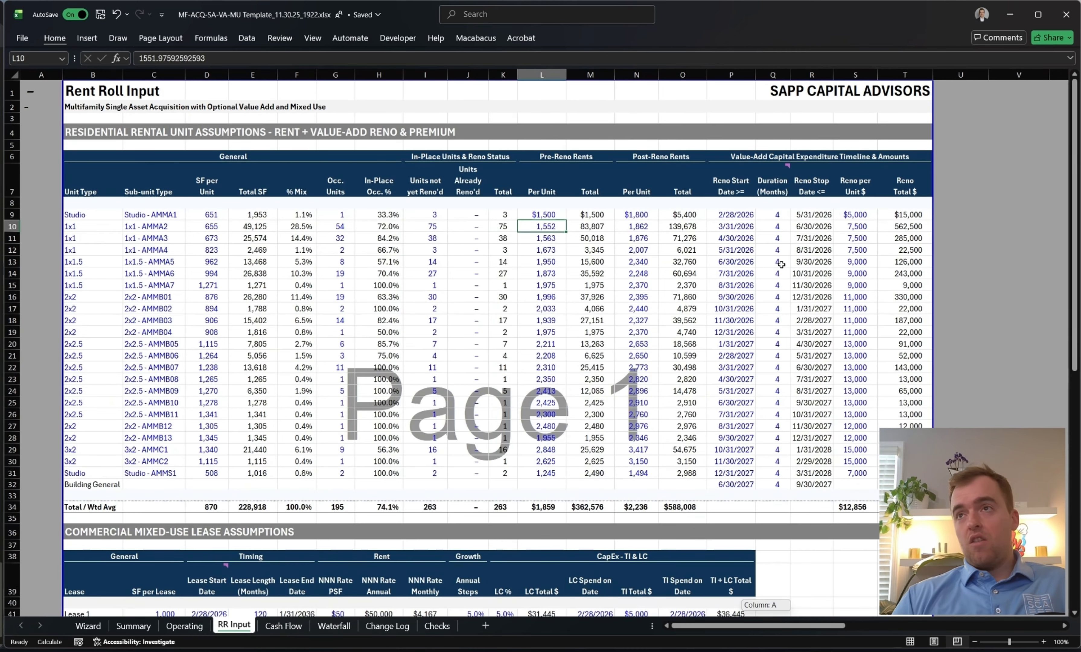
{"action": "left_click_drag", "start_coordinate": [124, 297], "coordinate": [855, 297]}
{"action": "scroll", "coordinate": [662, 315], "scroll_direction": "down", "scroll_amount": 8}
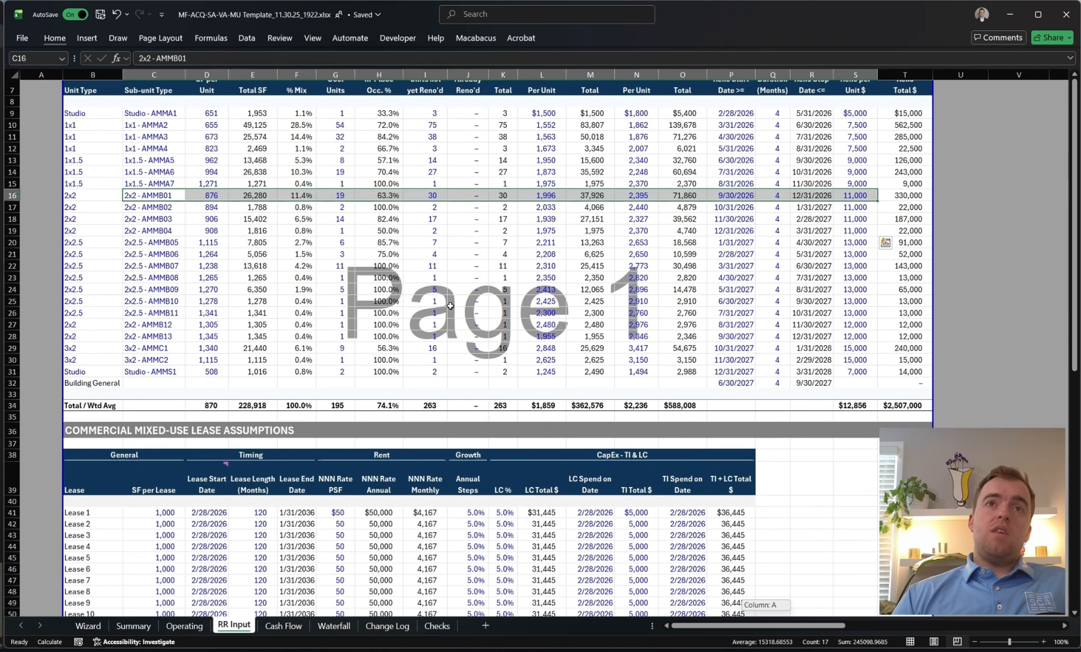
{"action": "left_click_drag", "start_coordinate": [80, 233], "coordinate": [729, 435]}
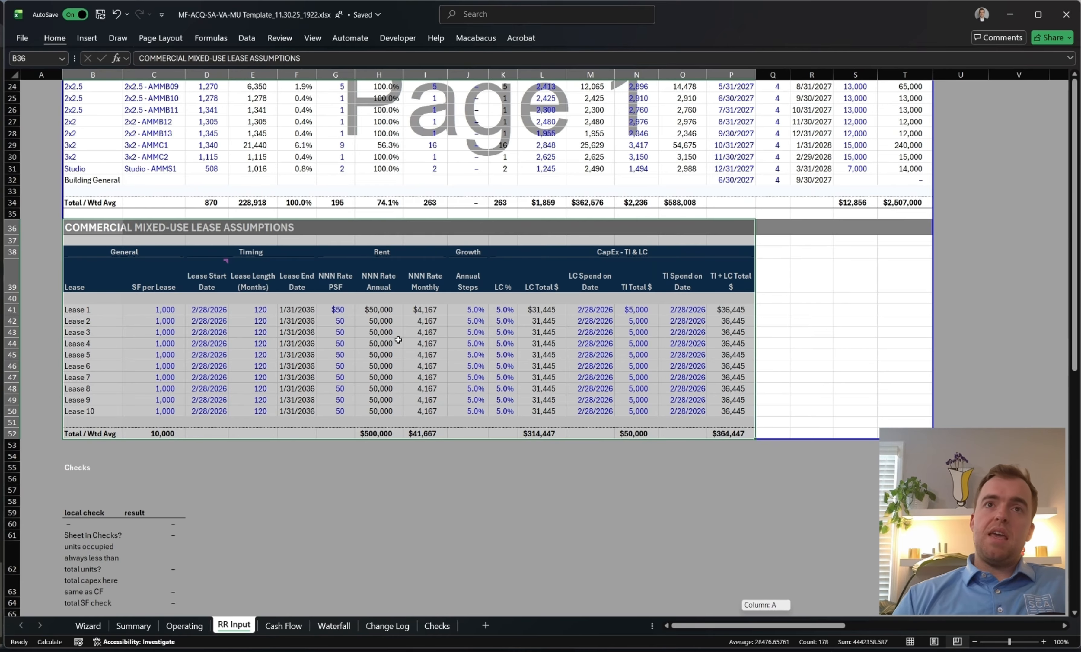
Highlight the NNN Rate PSF inputs in G41:G50, the TI Total $ inputs in N41:N50, and the lease names in B41:B50.
{"action": "left_click", "coordinate": [223, 327]}
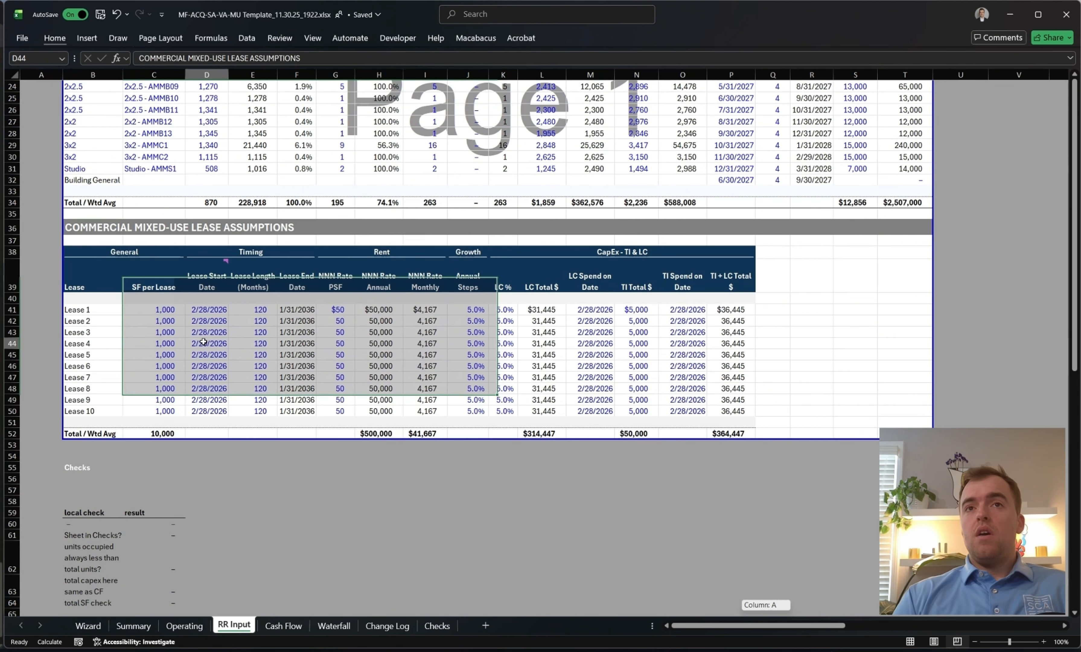
{"action": "left_click_drag", "start_coordinate": [337, 313], "coordinate": [341, 419]}
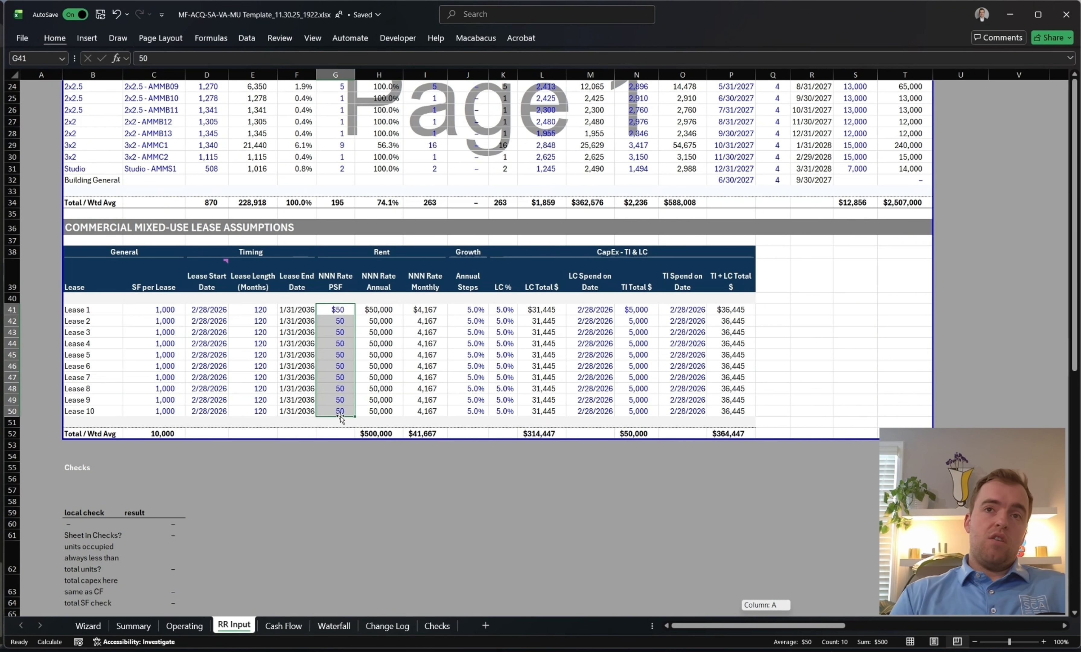
{"action": "left_click", "coordinate": [111, 311]}
{"action": "left_click_drag", "start_coordinate": [637, 309], "coordinate": [650, 411]}
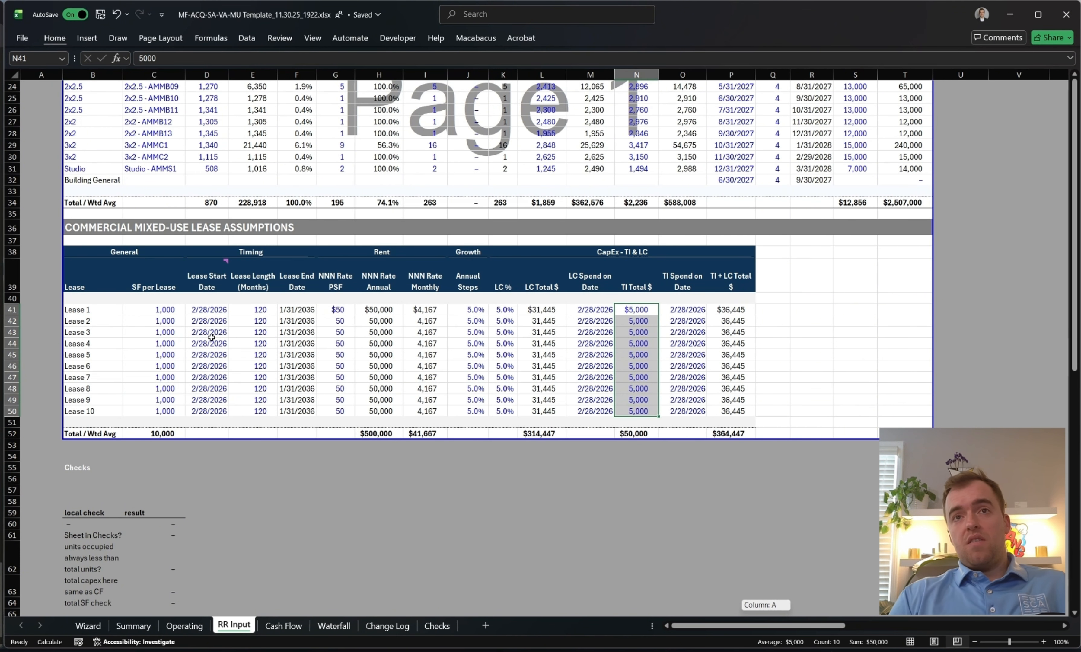
{"action": "left_click_drag", "start_coordinate": [110, 311], "coordinate": [107, 411]}
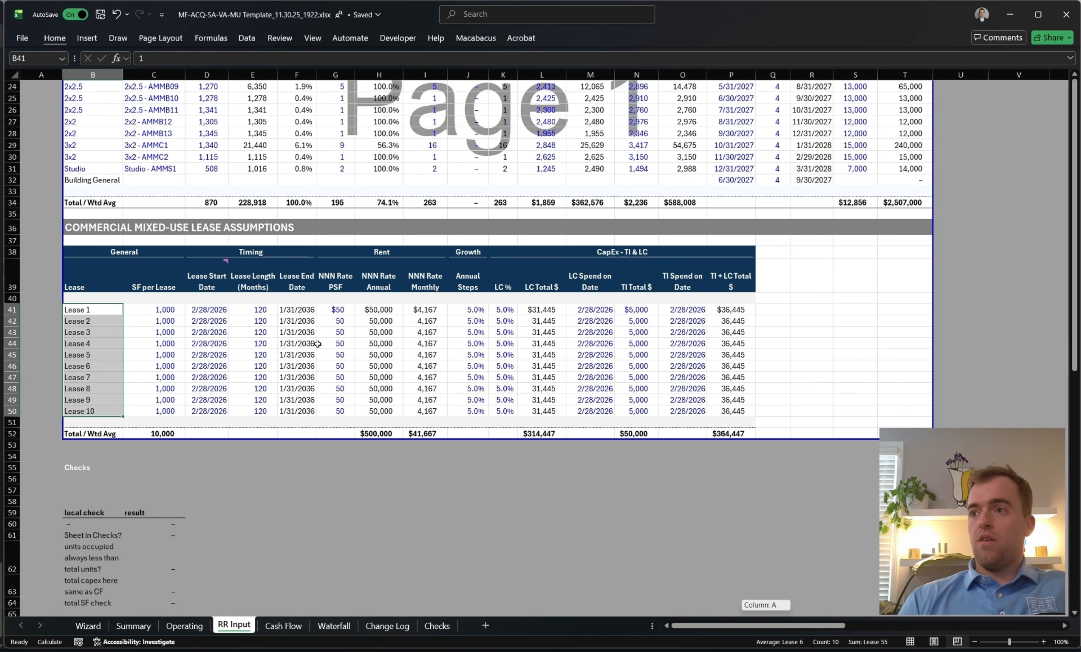
Inspect the NNN Rate Monthly formulas for Leases 4, 10 and 9, plus the Annual Steps and LC % inputs.
{"action": "left_click", "coordinate": [426, 344]}
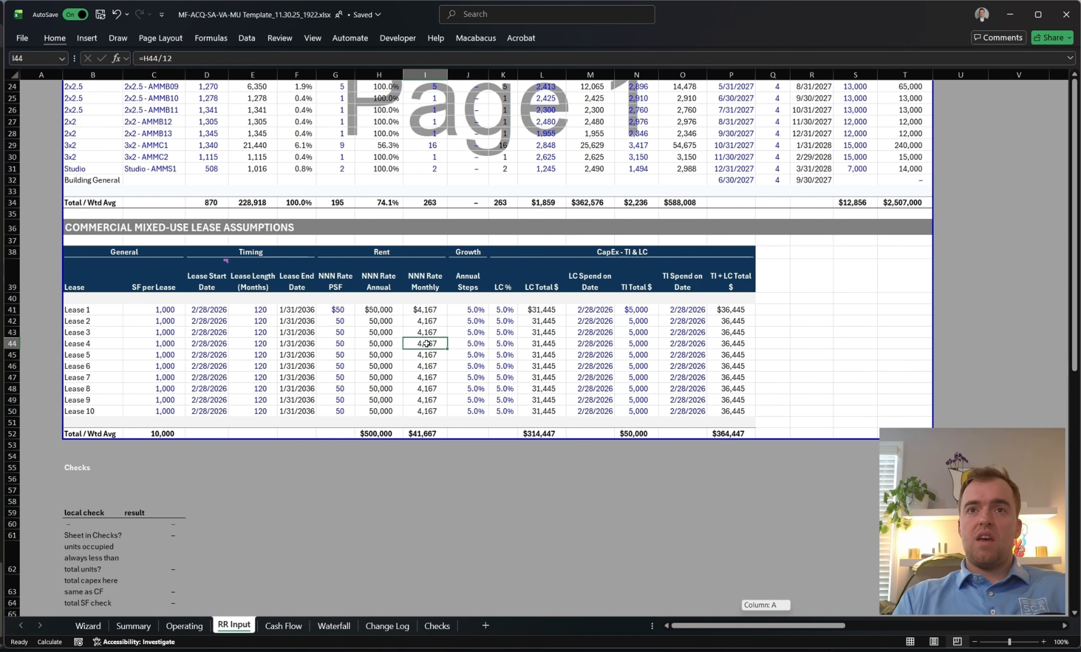
{"action": "left_click", "coordinate": [438, 413]}
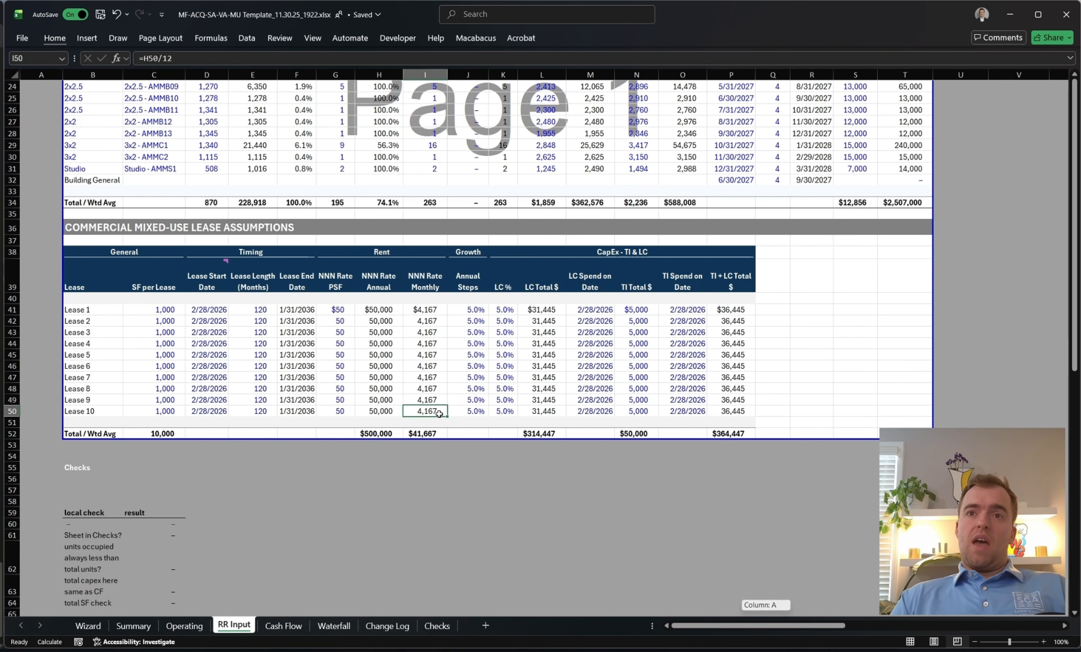
{"action": "left_click", "coordinate": [435, 398]}
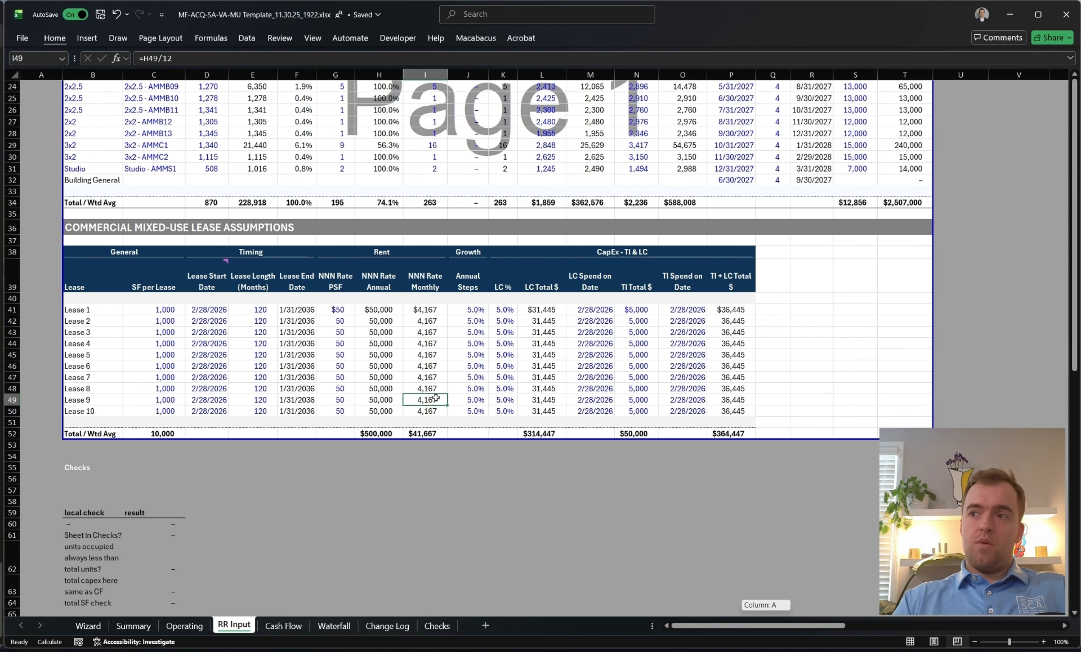
{"action": "left_click_drag", "start_coordinate": [477, 310], "coordinate": [477, 421]}
{"action": "left_click", "coordinate": [493, 382]}
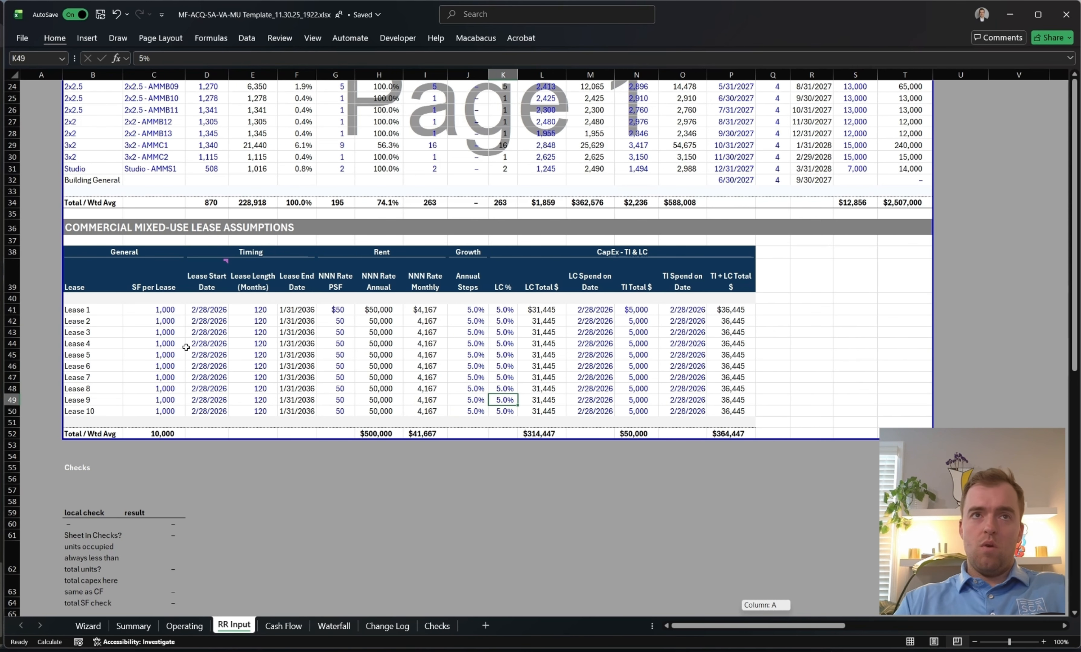
Highlight the SF per Lease, Lease Start Date and Lease Length columns for all ten leases, and inspect the Lease End Date formula in F41.
{"action": "left_click", "coordinate": [177, 320]}
{"action": "key", "text": "Up"}
{"action": "key", "text": "ctrl+shift+Down"}
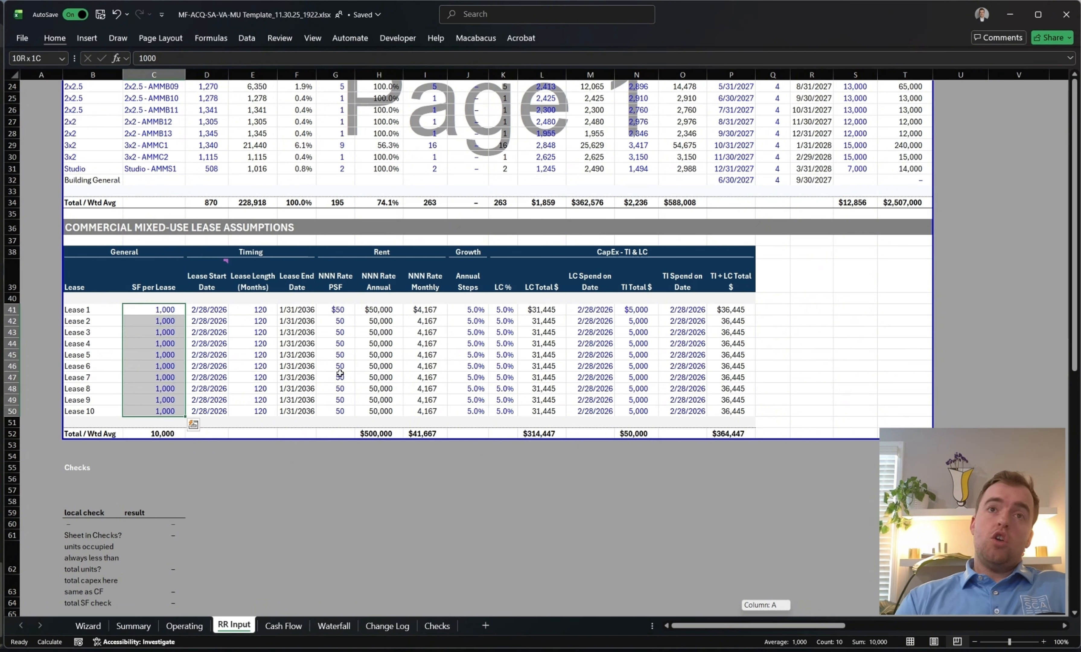
{"action": "key", "text": "Right"}
{"action": "key", "text": "ctrl+shift+Down"}
{"action": "key", "text": "Right"}
{"action": "key", "text": "ctrl+shift+Down"}
{"action": "key", "text": "Right"}
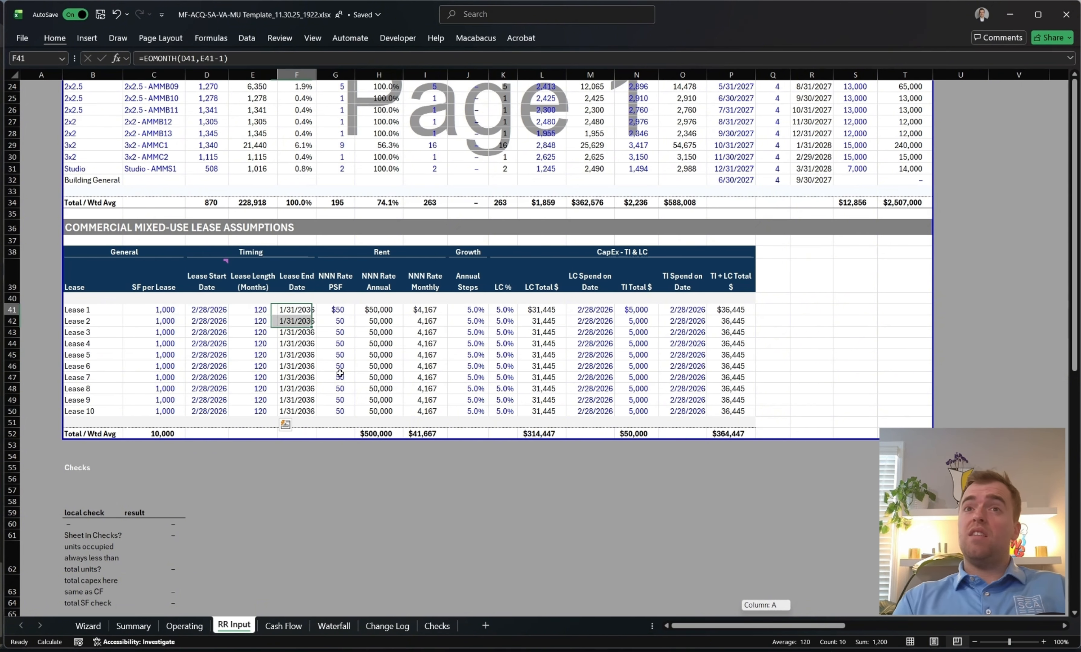
Highlight the NNN Rate PSF, Annual Steps and LC % input columns for Leases 1 to 10.
{"action": "key", "text": "Right"}
{"action": "key", "text": "ctrl+shift+Down"}
{"action": "key", "text": "Right"}
{"action": "key", "text": "Right"}
{"action": "key", "text": "Right"}
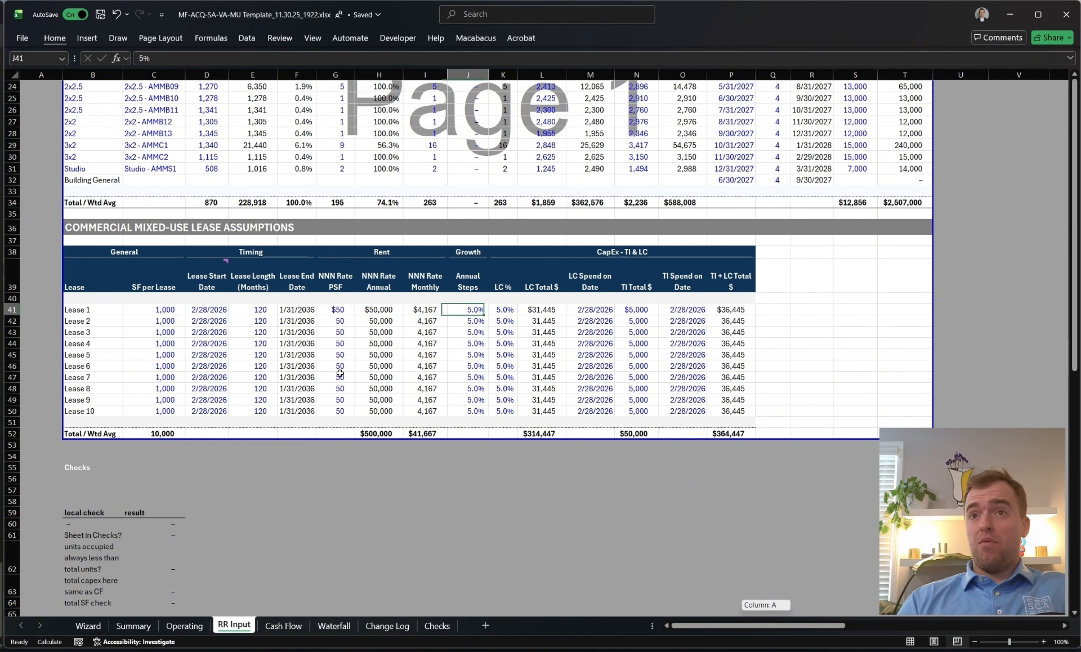
{"action": "key", "text": "ctrl+shift+Down"}
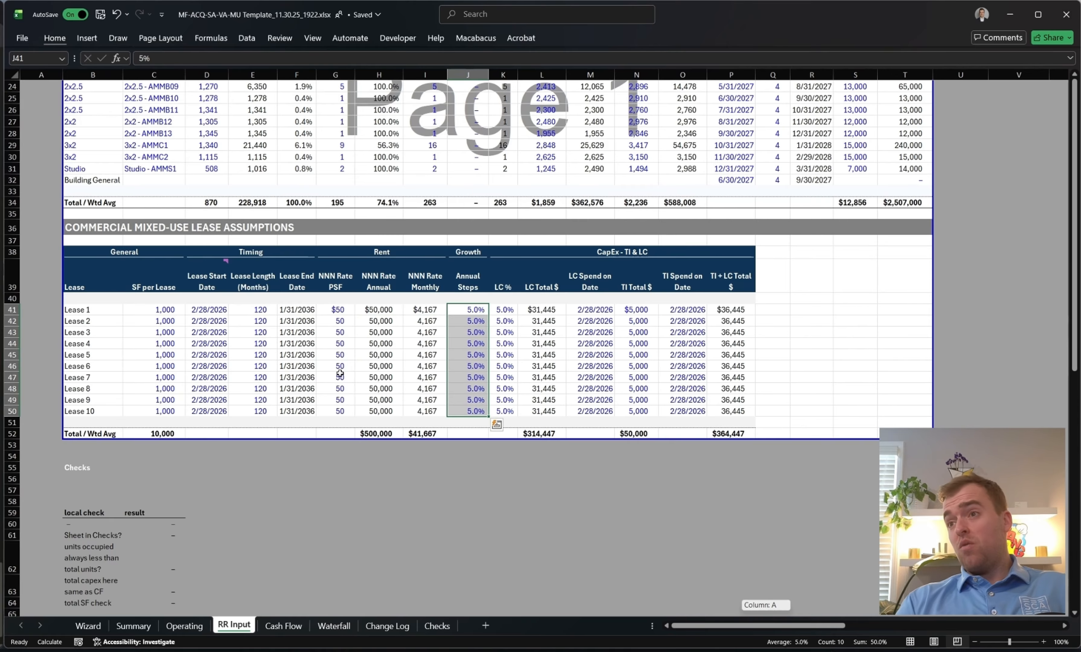
{"action": "key", "text": "Right"}
{"action": "key", "text": "ctrl+shift+Down"}
Inspect the LC Total $ formulas and their referenced cells for Leases 1, 4 and 5 without changing them.
{"action": "key", "text": "Right"}
{"action": "key", "text": "F2"}
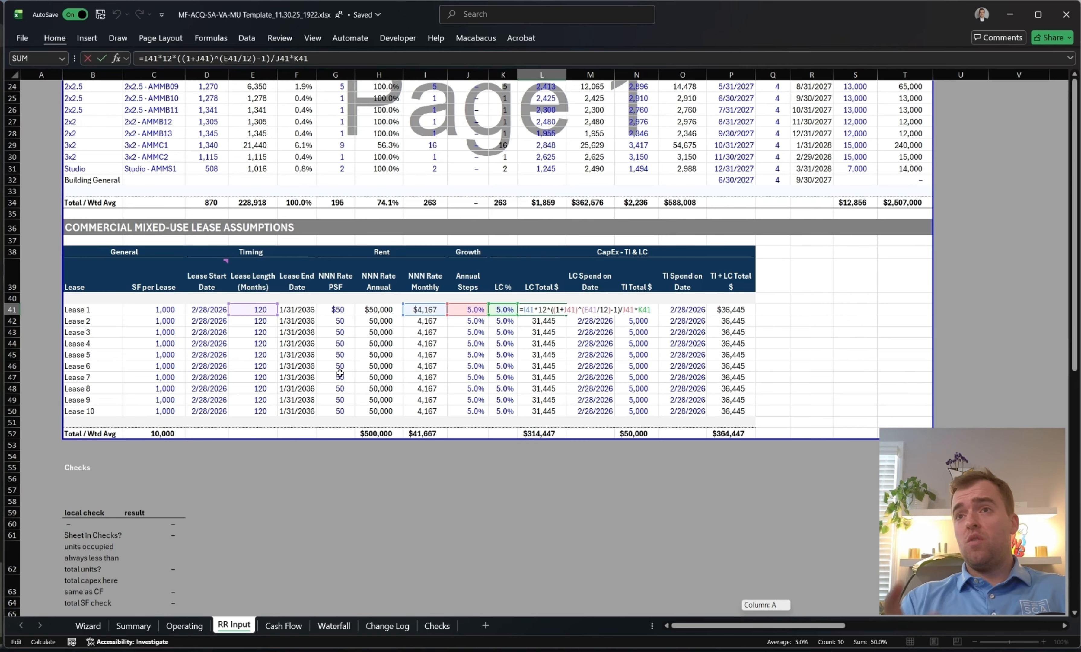
{"action": "key", "text": "Escape"}
{"action": "key", "text": "Down"}
{"action": "key", "text": "Down"}
{"action": "key", "text": "Down"}
{"action": "key", "text": "F2"}
{"action": "key", "text": "Escape"}
{"action": "key", "text": "Down"}
{"action": "key", "text": "F2"}
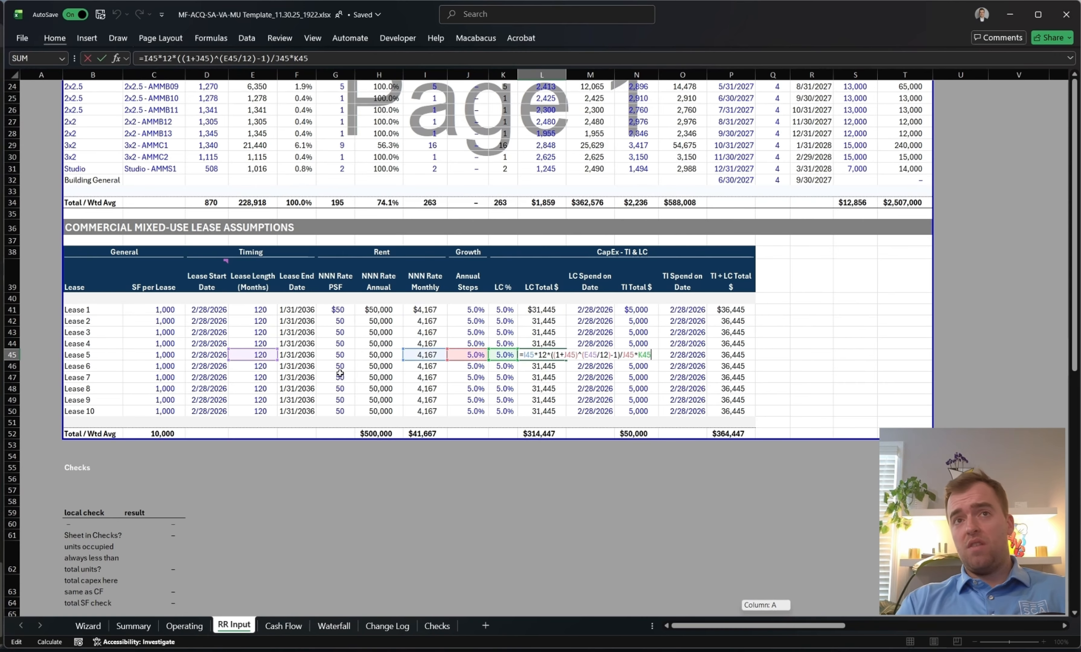
{"action": "key", "text": "Escape"}
Highlight the LC Spend on Date cells in M41:M50 and the TI Total $ inputs in N41:N50.
{"action": "key", "text": "Right"}
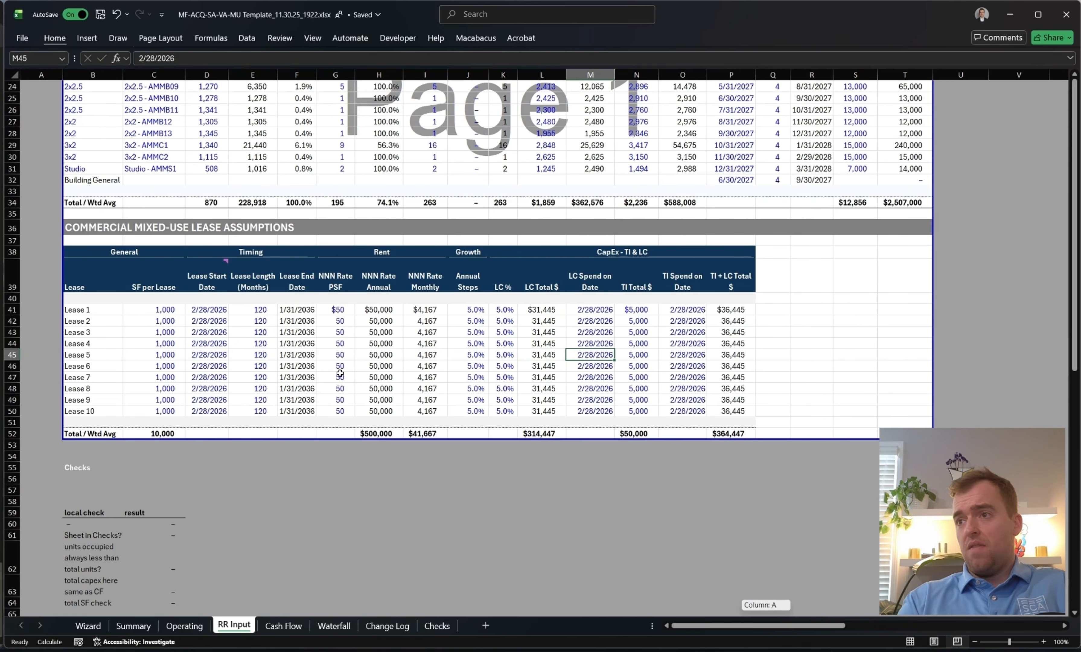
{"action": "key", "text": "ctrl+Up"}
{"action": "key", "text": "ctrl+shift+Down"}
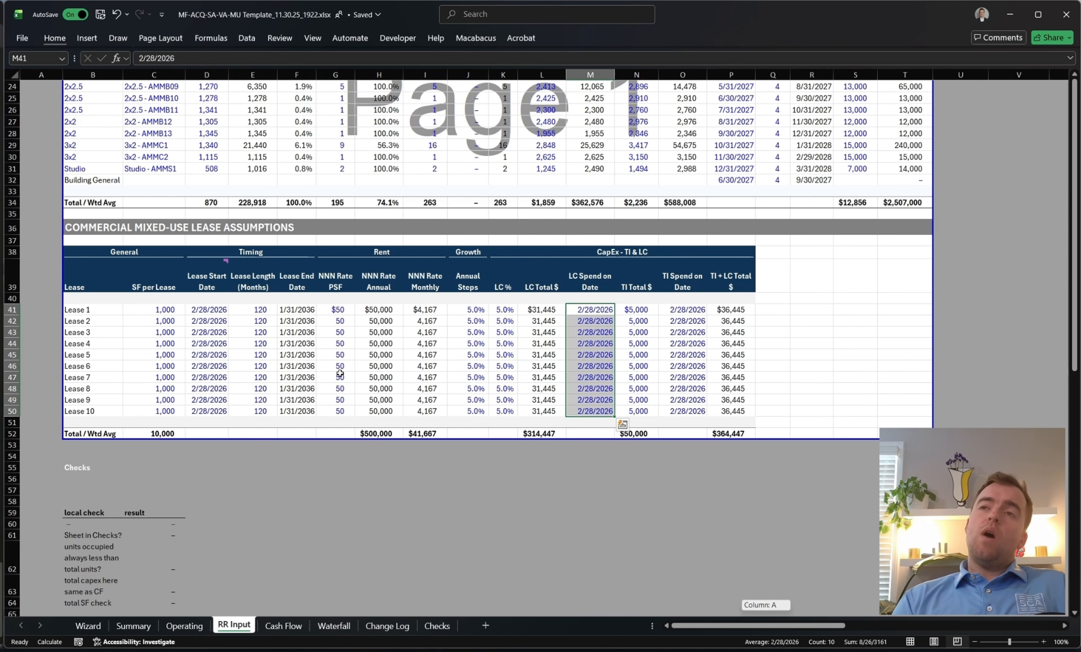
{"action": "key", "text": "Right"}
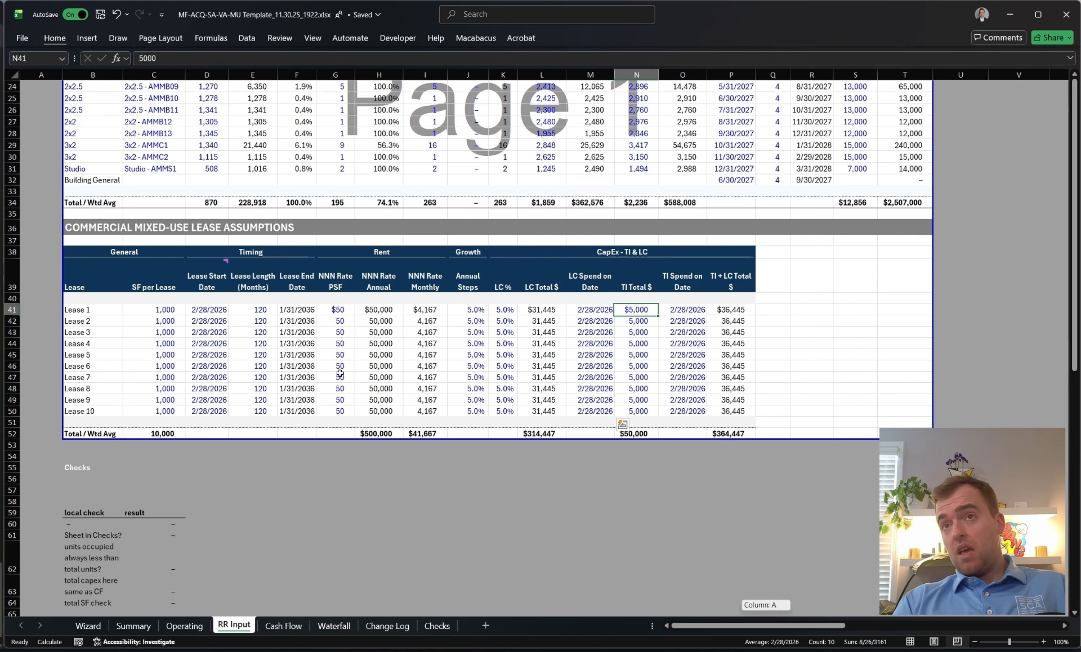
{"action": "key", "text": "Left"}
{"action": "key", "text": "ctrl+shift+Down"}
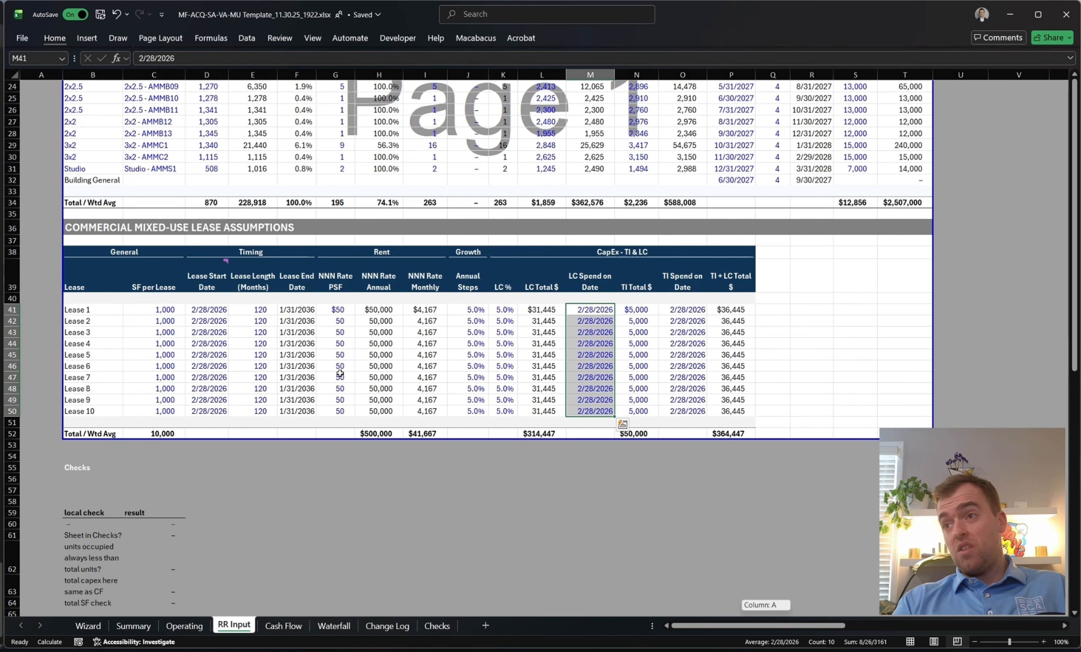
{"action": "key", "text": "Right"}
{"action": "key", "text": "ctrl+shift+Down"}
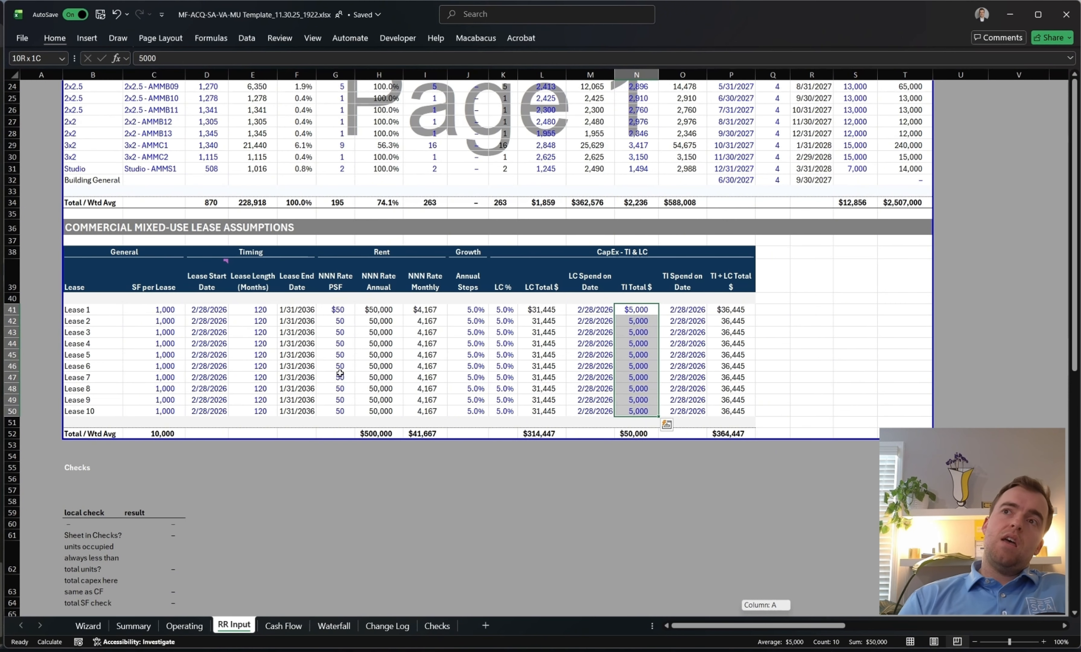
{"action": "key", "text": "Right"}
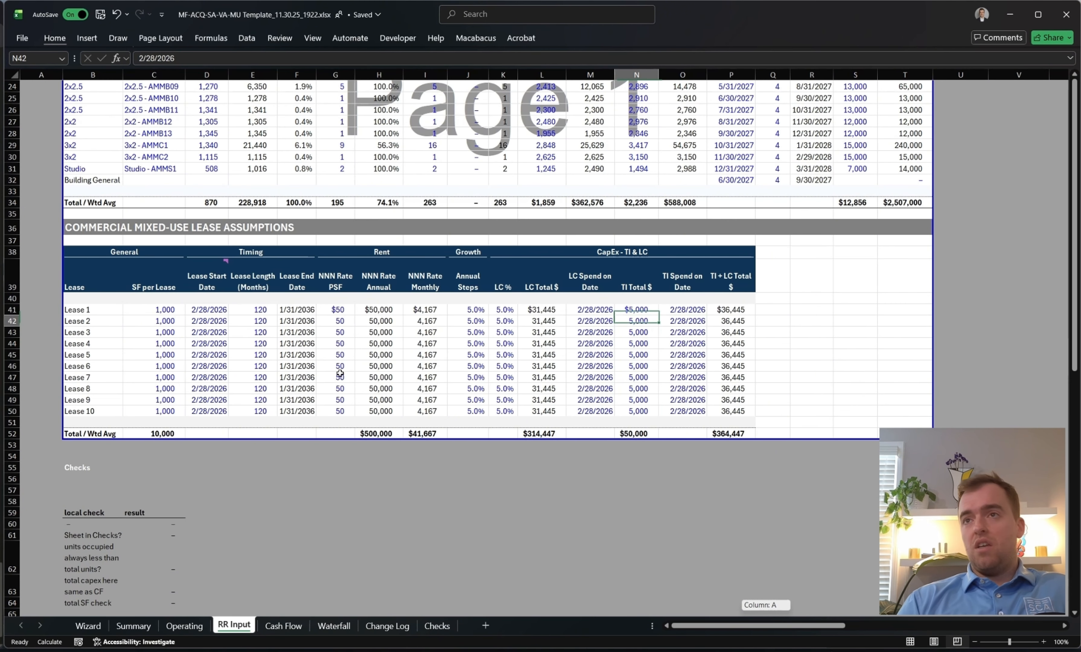
{"action": "key", "text": "Left"}
{"action": "key", "text": "F2"}
{"action": "key", "text": "Escape"}
{"action": "type", "text": "+"}
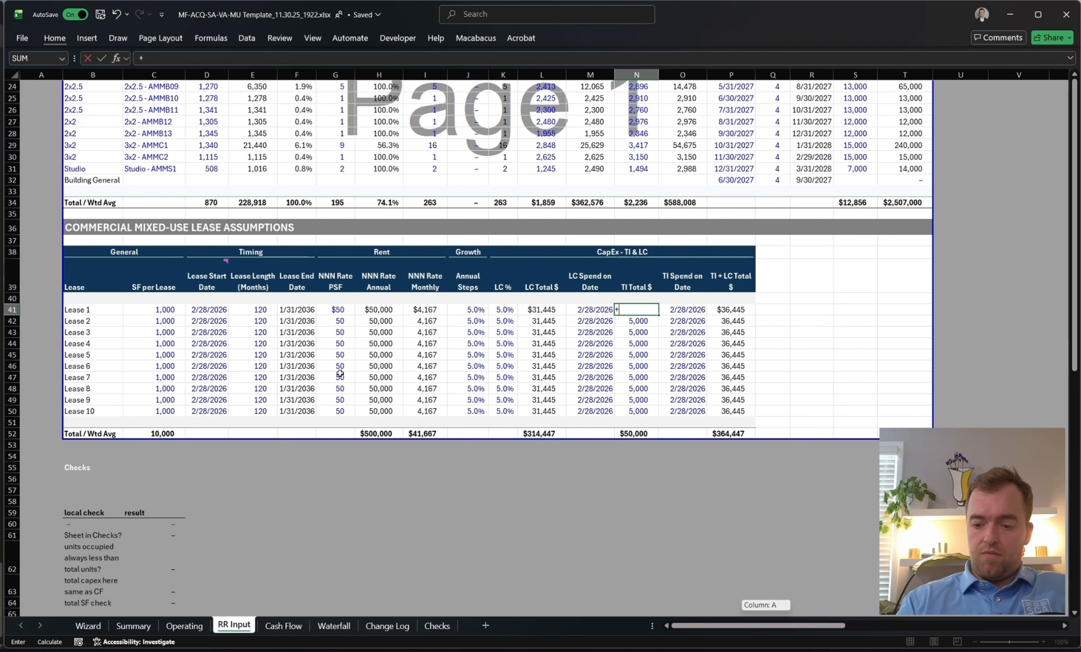
{"action": "type", "text": "75*"}
{"action": "key", "text": "Left"}
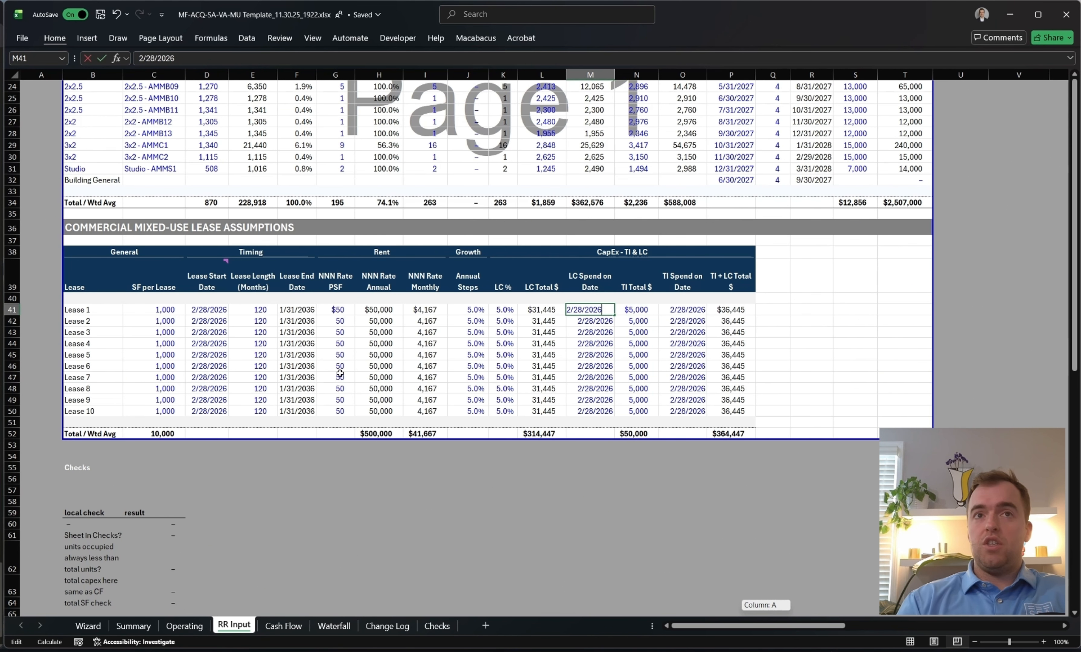
{"action": "key", "text": "Escape"}
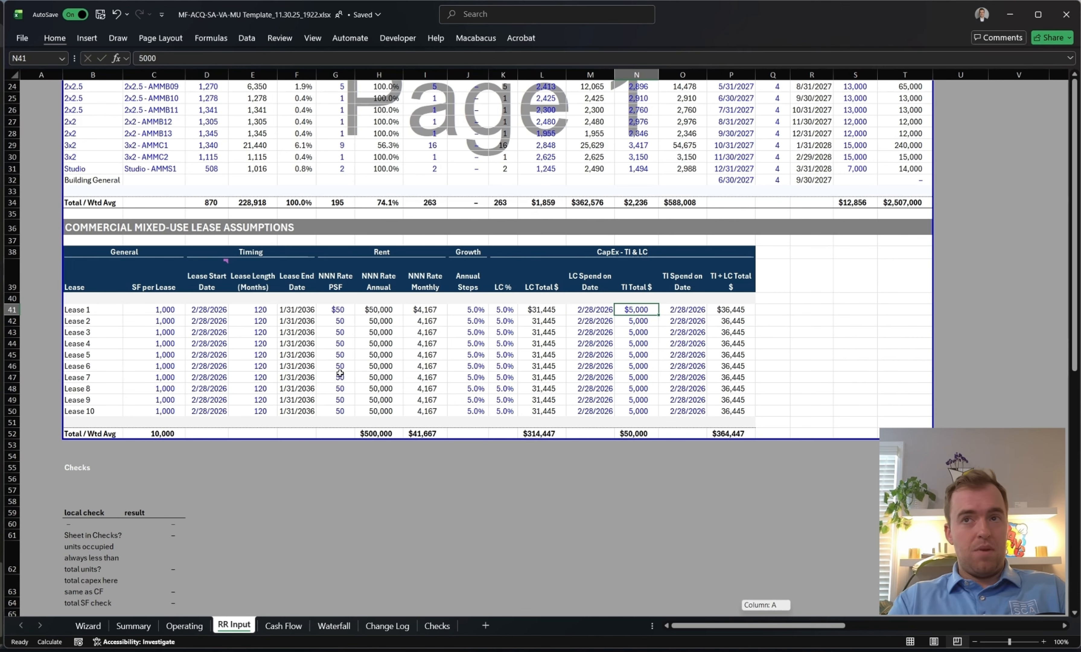
Highlight the TI Spend on Date cells in O41:O50, and return to the top of the RR Input sheet.
{"action": "key", "text": "Right"}
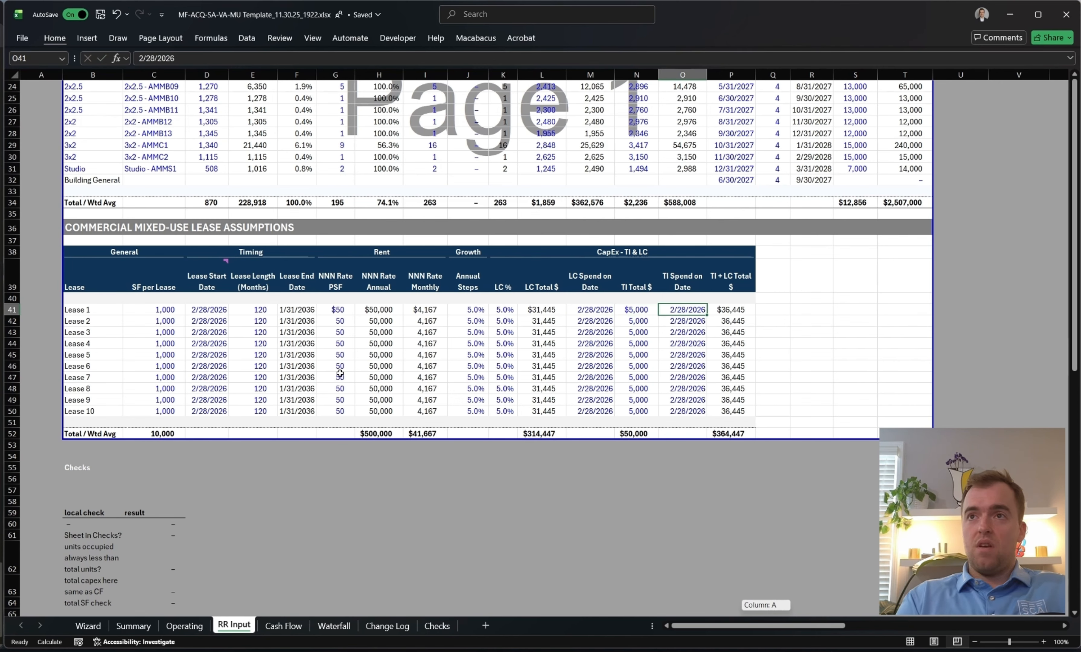
{"action": "key", "text": "ctrl+shift+Down"}
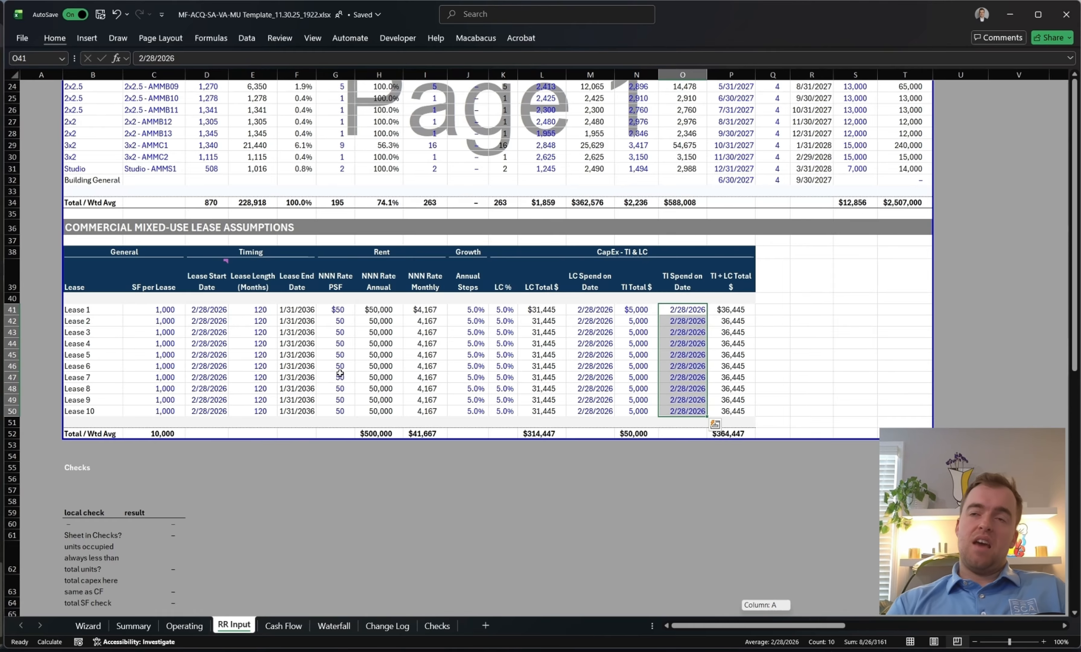
{"action": "key", "text": "ctrl+Home"}
{"action": "key", "text": "ctrl+Page_Up"}
{"action": "key", "text": "ctrl+Page_Down"}
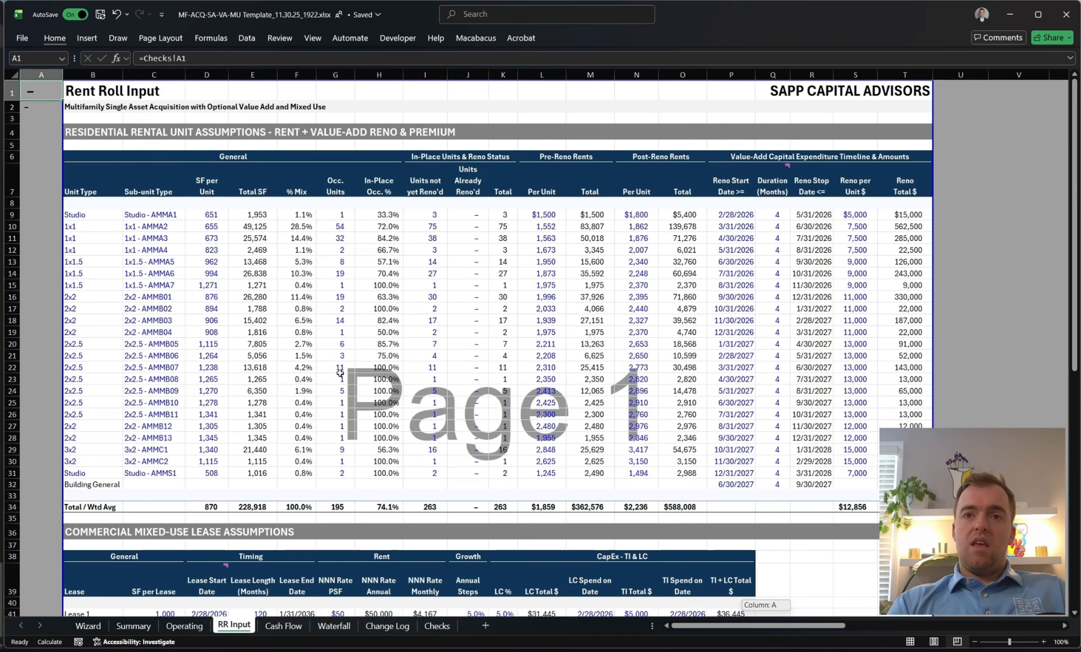
{"action": "scroll", "coordinate": [350, 402], "scroll_direction": "down", "scroll_amount": 6}
Review the Cash Flow sheet down to the levered returns block, selecting the LIRR and LProfit rows.
{"action": "left_click", "coordinate": [283, 626]}
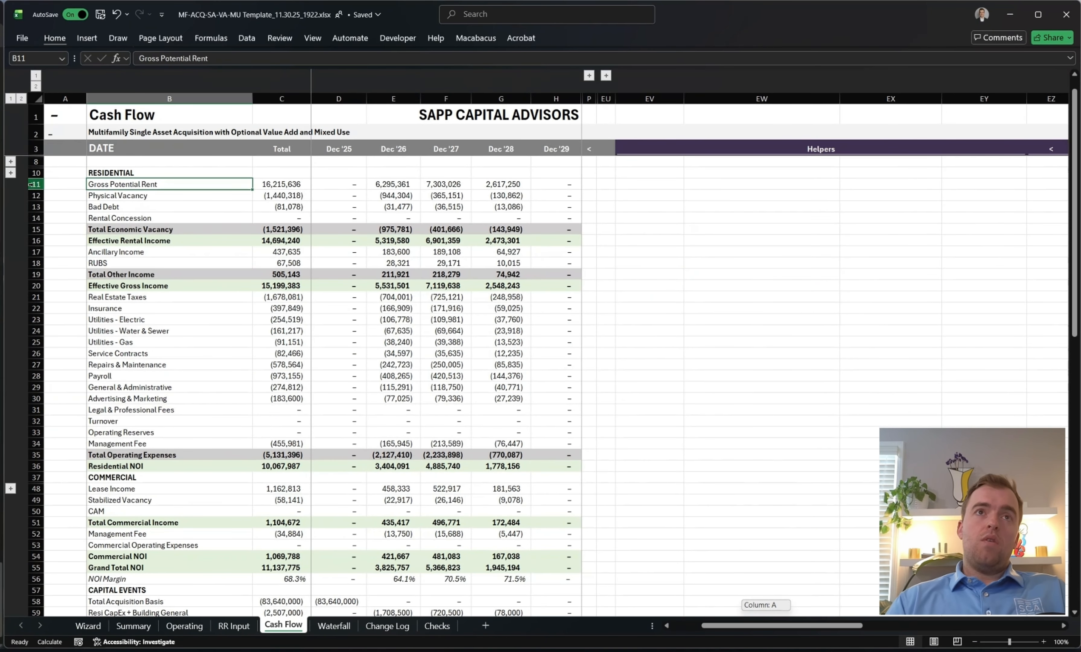
{"action": "key", "text": "ctrl+p"}
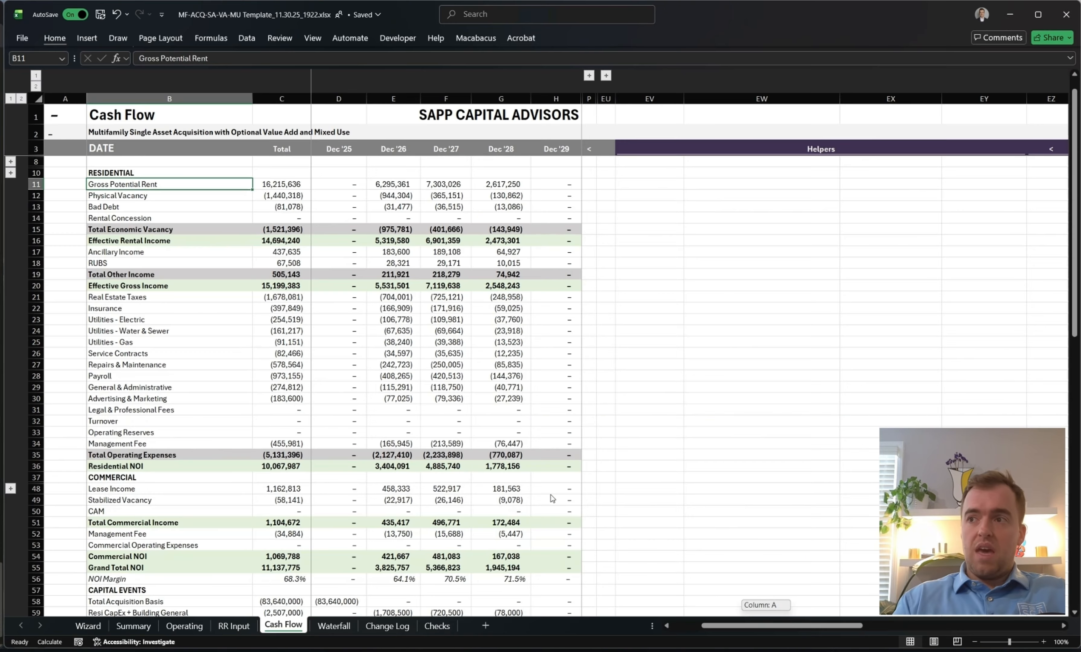
{"action": "key", "text": "Escape"}
{"action": "left_click", "coordinate": [238, 475]}
{"action": "scroll", "coordinate": [238, 476], "scroll_direction": "down", "scroll_amount": 11}
{"action": "left_click", "coordinate": [185, 489]}
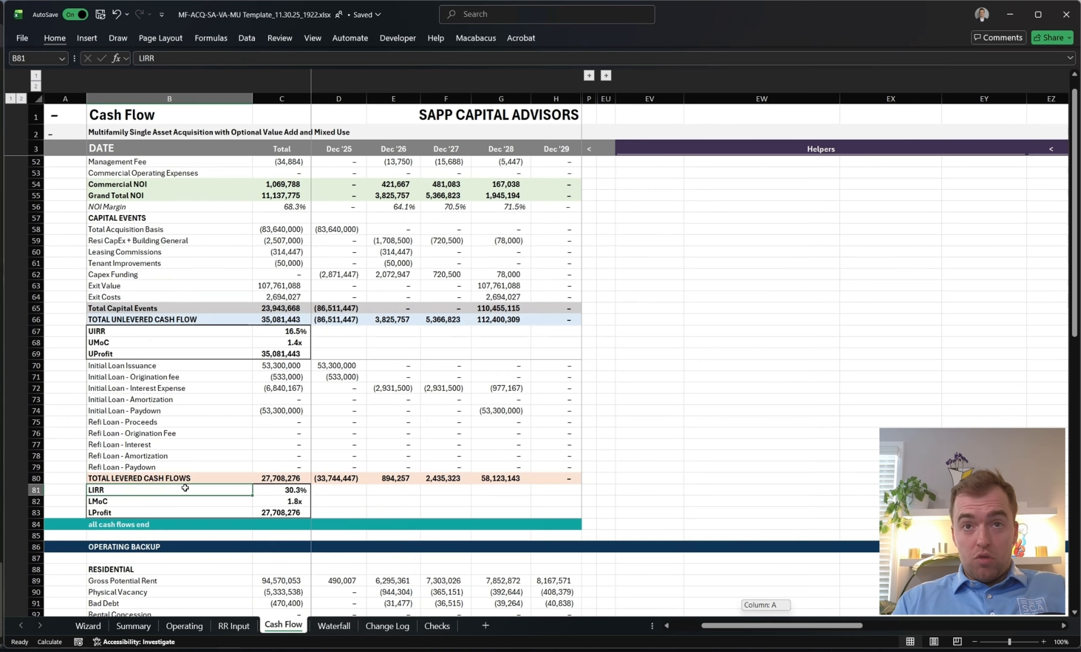
{"action": "left_click", "coordinate": [166, 512]}
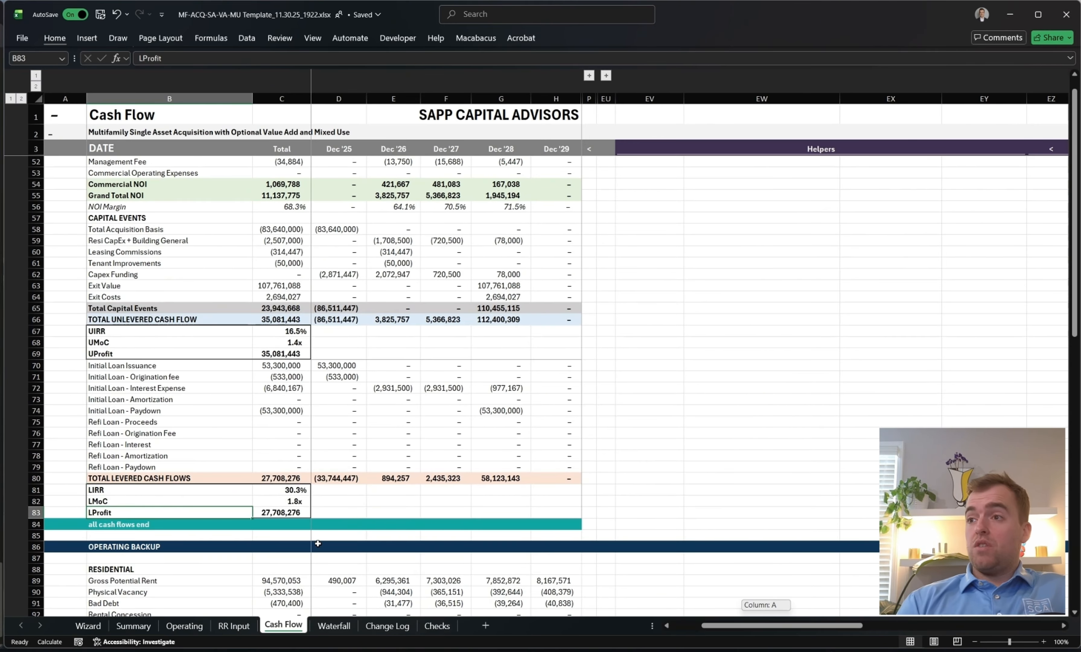
Review the capital events and loan rows on the Cash Flow sheet, and inspect the LIRR formula in C81.
{"action": "scroll", "coordinate": [222, 345], "scroll_direction": "up", "scroll_amount": 11}
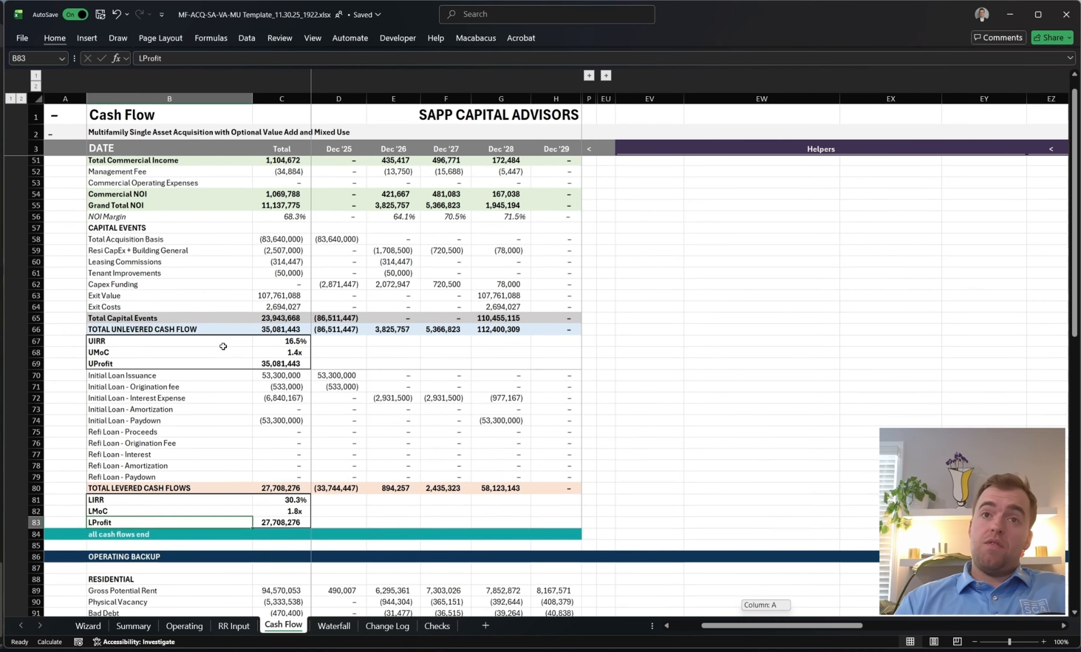
{"action": "scroll", "coordinate": [303, 443], "scroll_direction": "down", "scroll_amount": 9}
{"action": "scroll", "coordinate": [303, 443], "scroll_direction": "down", "scroll_amount": 1}
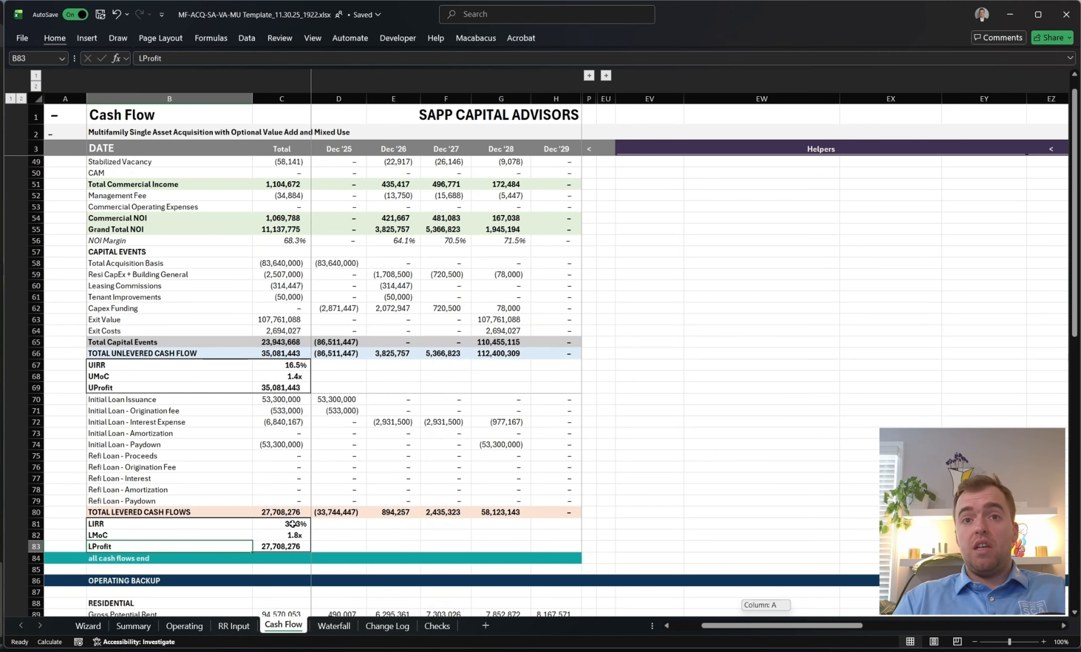
{"action": "left_click", "coordinate": [290, 525]}
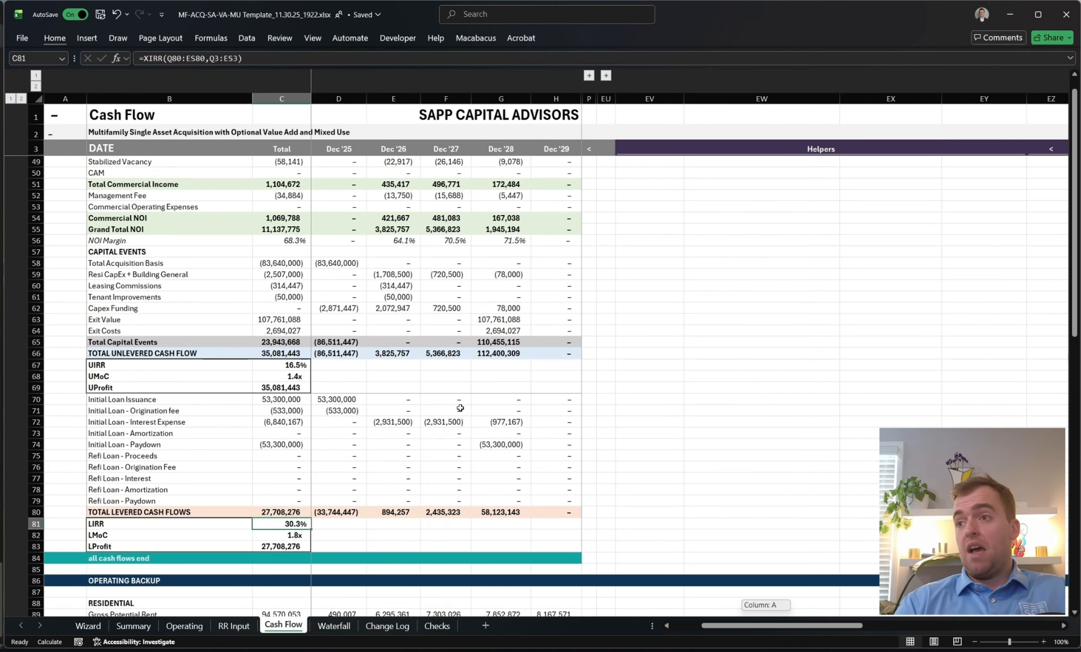
Examine the Waterfall sheet's summary, Preferred Return, Tier 1 and Thereafter sections, and return to its top.
{"action": "key", "text": "ctrl+Home"}
{"action": "key", "text": "ctrl+Page_Down"}
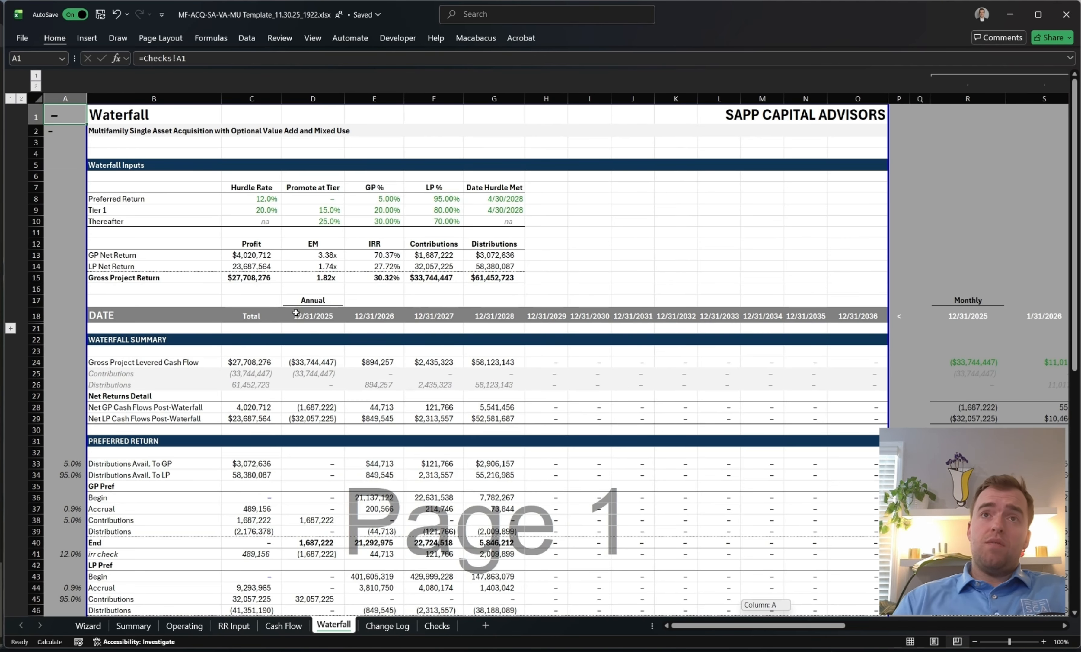
{"action": "left_click", "coordinate": [213, 373]}
{"action": "scroll", "coordinate": [383, 379], "scroll_direction": "down", "scroll_amount": 9}
{"action": "scroll", "coordinate": [433, 414], "scroll_direction": "down", "scroll_amount": 8}
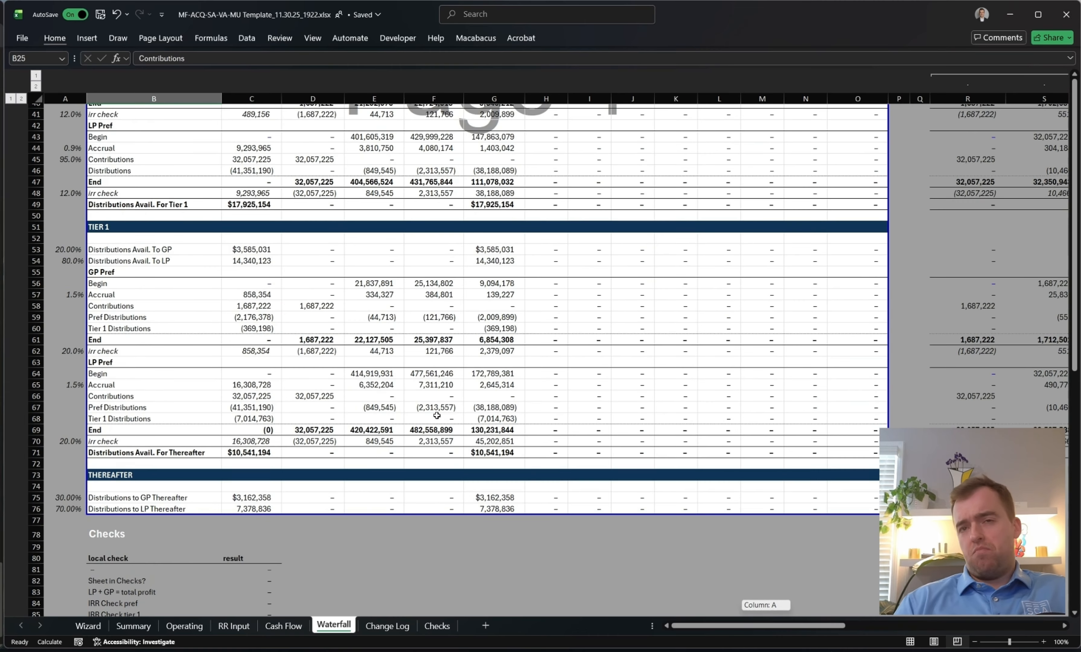
{"action": "scroll", "coordinate": [415, 414], "scroll_direction": "up", "scroll_amount": 6}
{"action": "scroll", "coordinate": [415, 415], "scroll_direction": "up", "scroll_amount": 7}
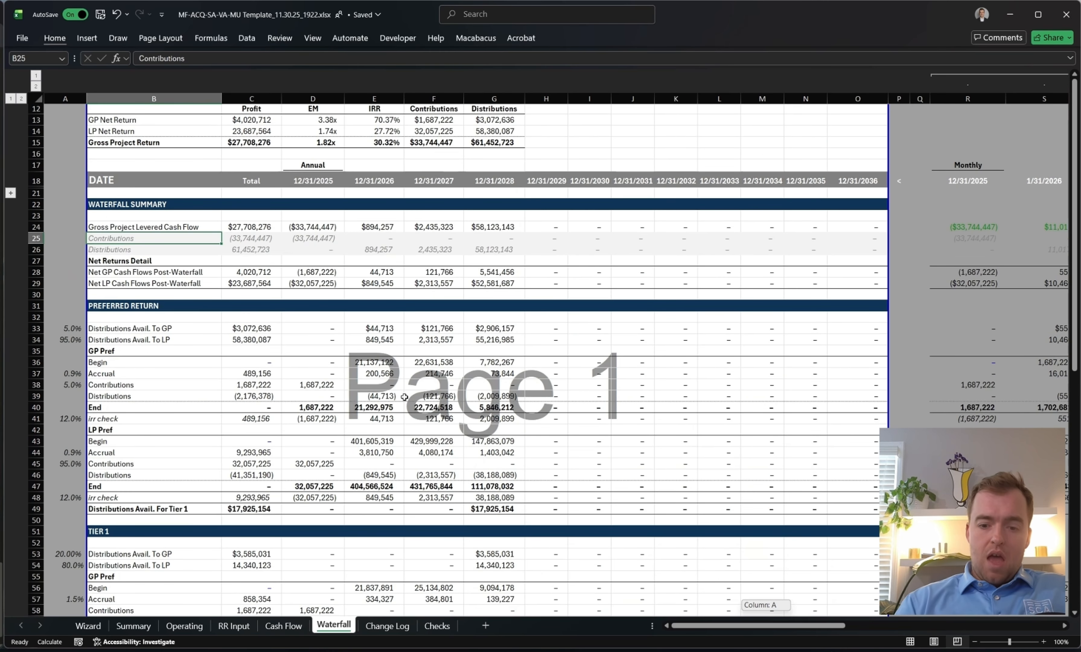
{"action": "key", "text": "ctrl+Home"}
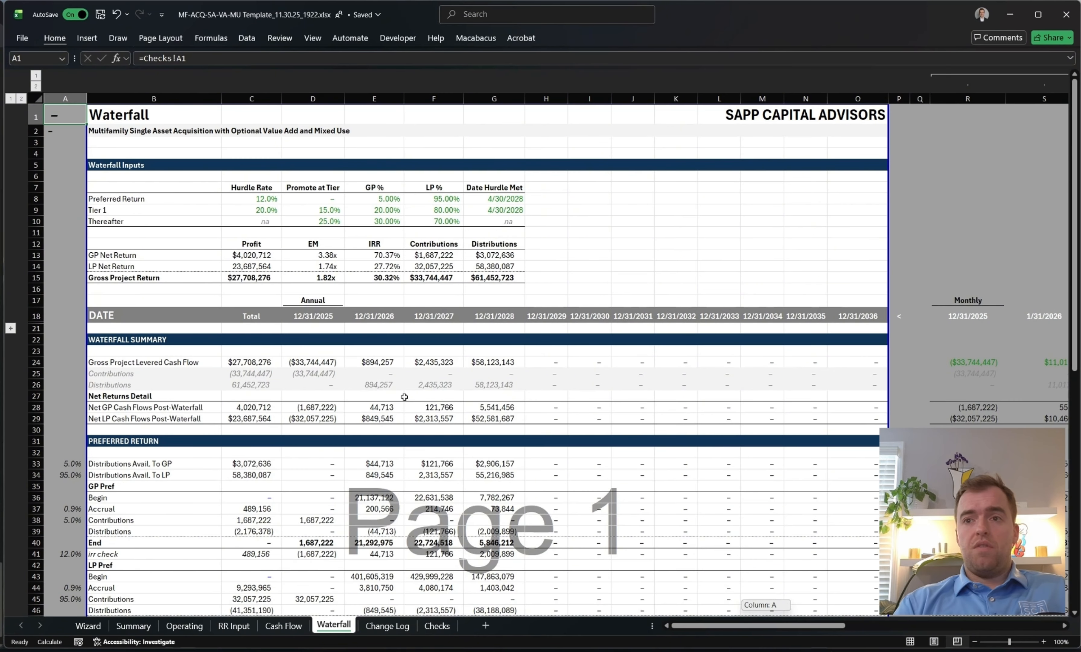
Go back to the Summary sheet and examine the Returns Sensitivity table, selecting its live row label in B47.
{"action": "key", "text": "ctrl+Page_Up"}
{"action": "key", "text": "ctrl+Page_Up"}
{"action": "key", "text": "ctrl+Page_Up"}
{"action": "key", "text": "ctrl+Page_Up"}
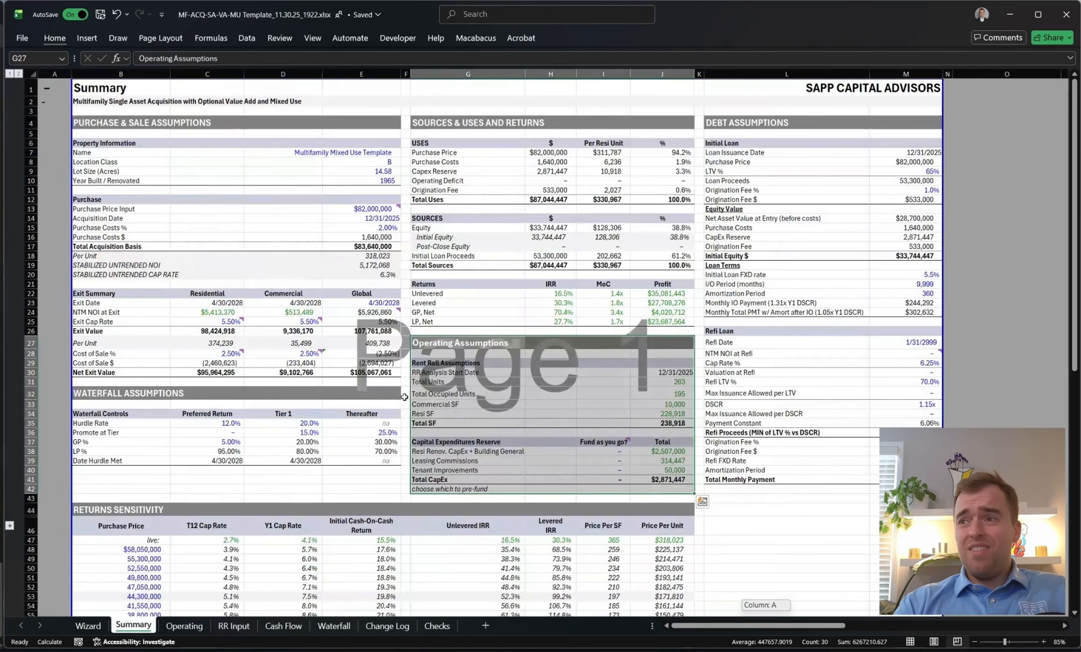
{"action": "key", "text": "ctrl+Home"}
{"action": "scroll", "coordinate": [546, 404], "scroll_direction": "down", "scroll_amount": 3}
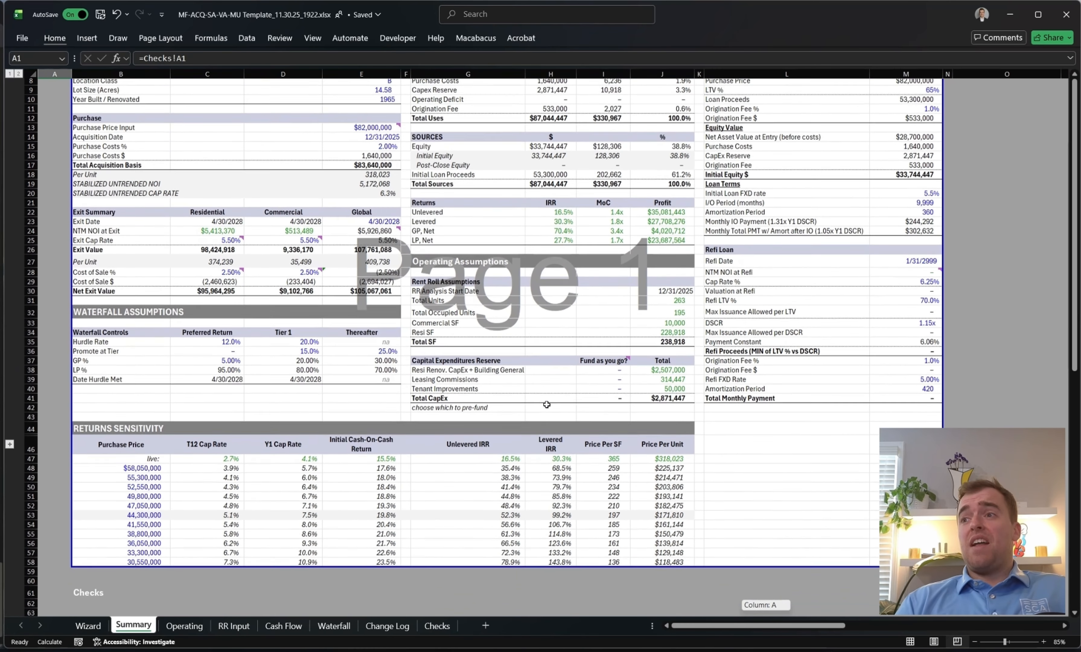
{"action": "left_click", "coordinate": [160, 456]}
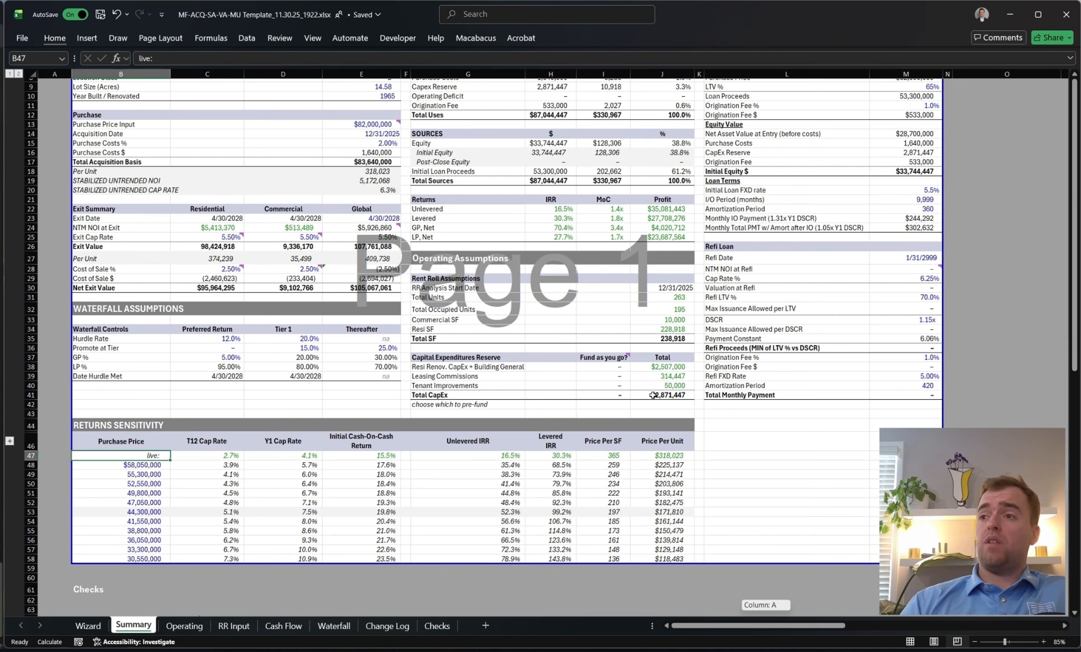
{"action": "left_click", "coordinate": [711, 329]}
{"action": "key", "text": "ctrl+Home"}
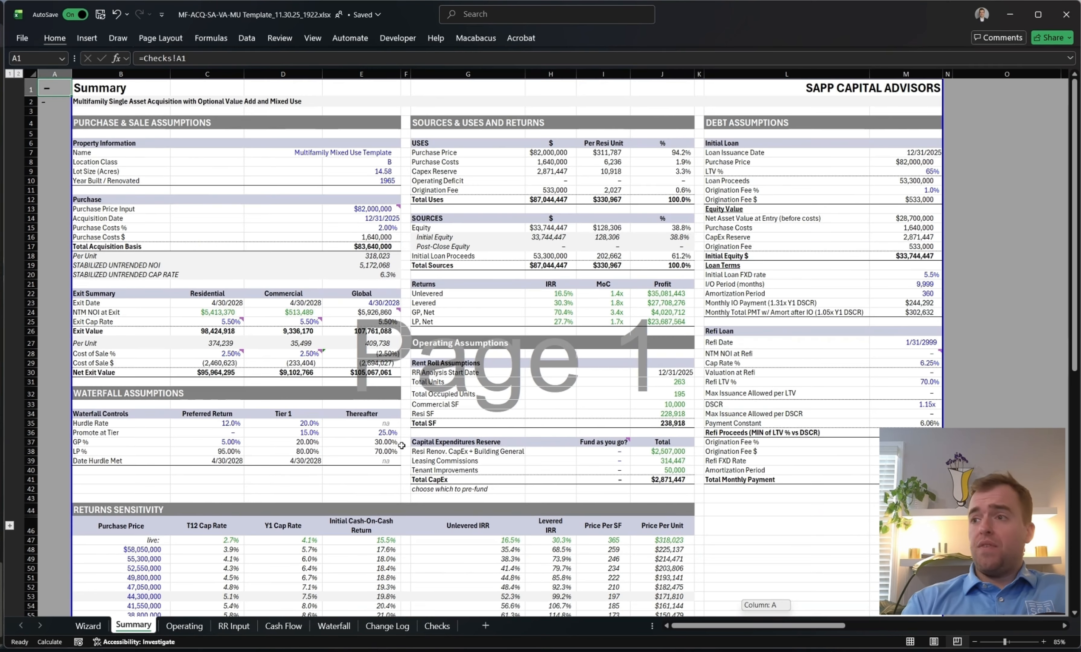
Open the Wizard sheet and examine its instructions, font colour key and general rules.
{"action": "left_click", "coordinate": [88, 626]}
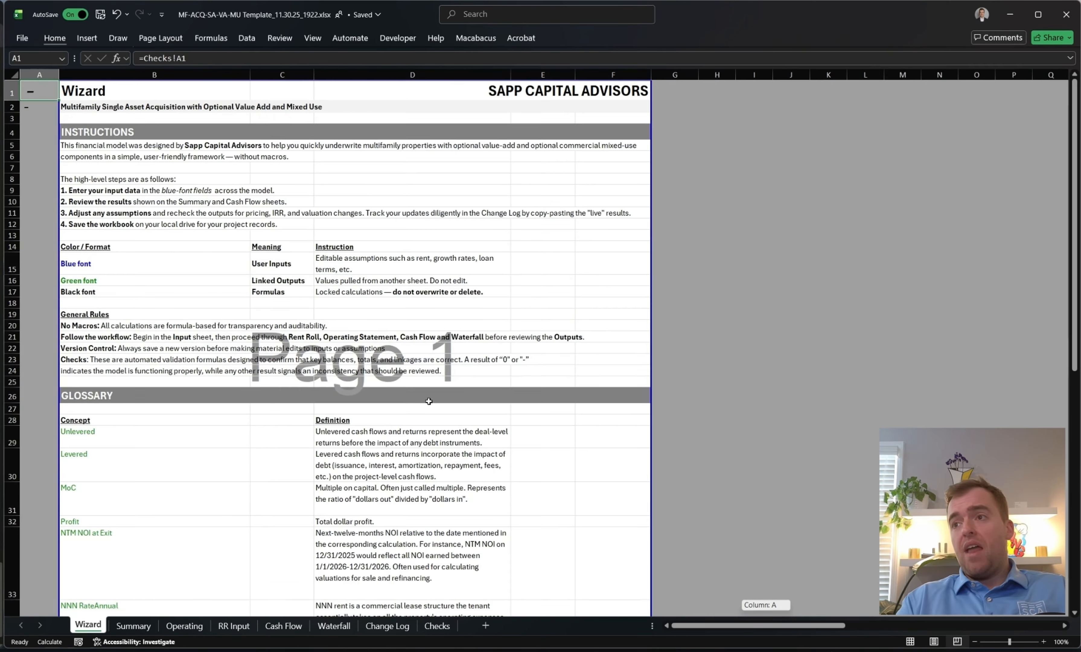
{"action": "left_click", "coordinate": [446, 346]}
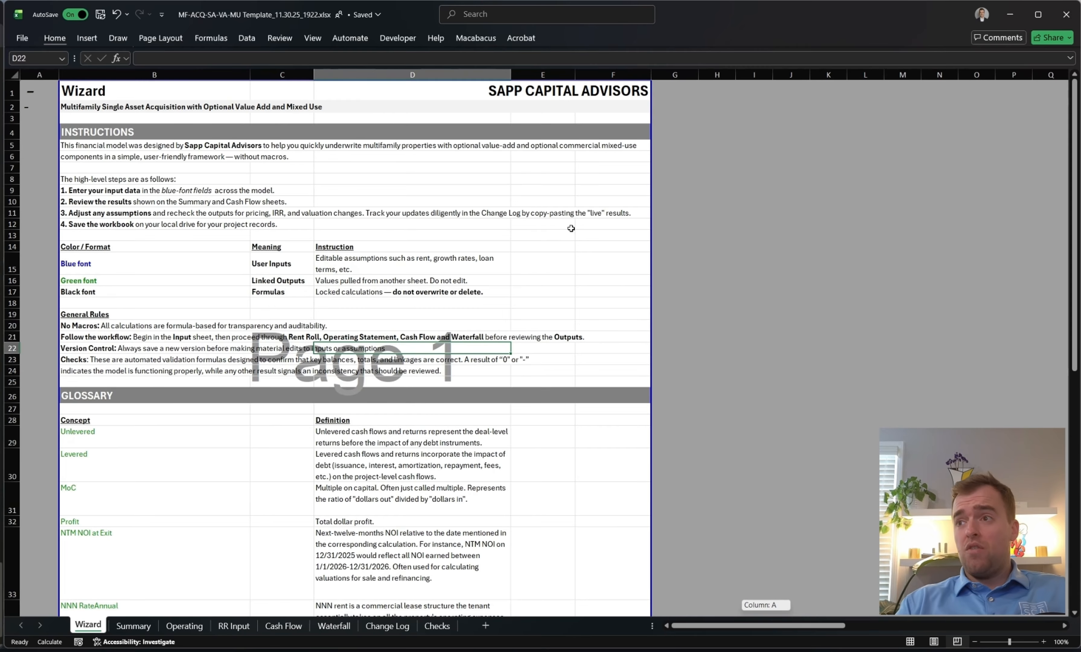
{"action": "left_click", "coordinate": [608, 308]}
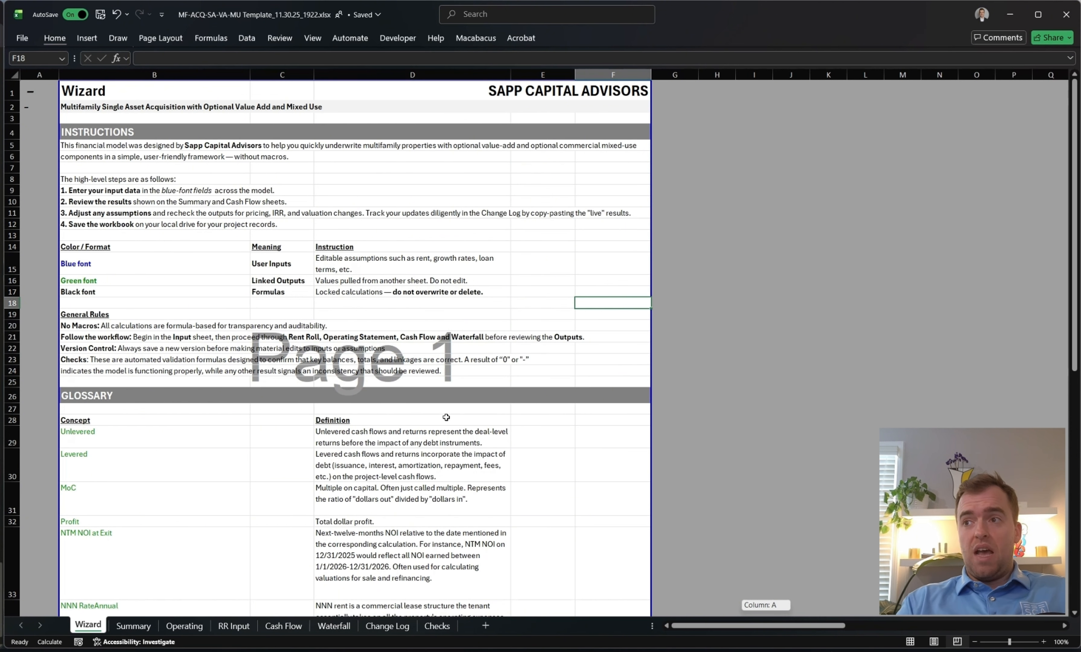
Look through the Wizard glossary definitions, including Unlevered, Levered, MoC, Profit and NTM NOI at Exit.
{"action": "scroll", "coordinate": [453, 440], "scroll_direction": "down", "scroll_amount": 3}
{"action": "left_click", "coordinate": [453, 439]}
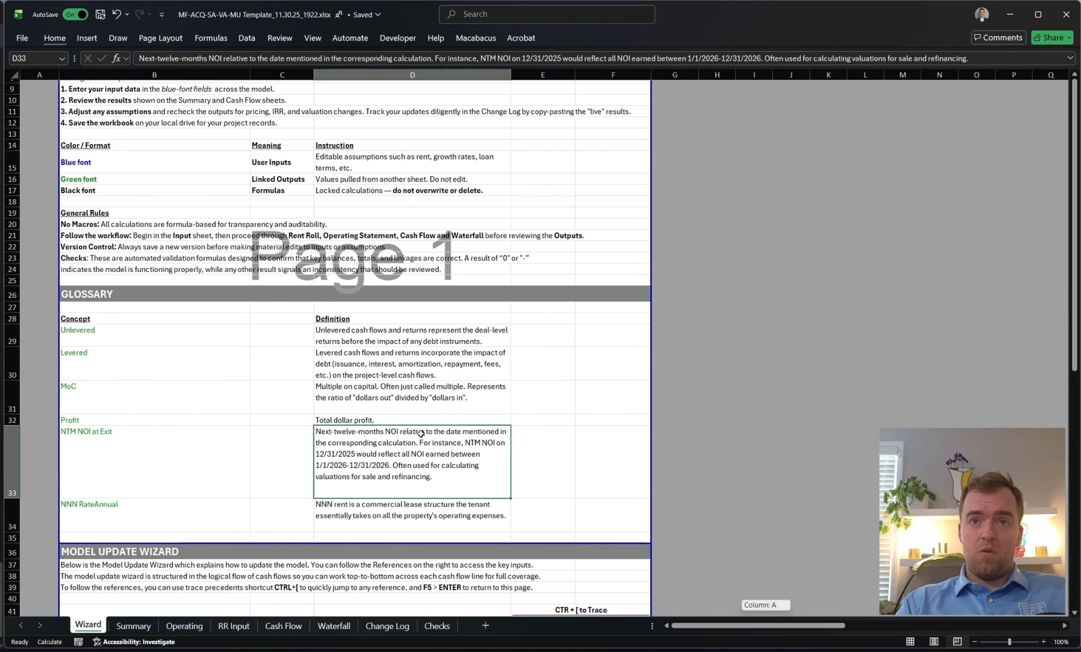
{"action": "left_click", "coordinate": [398, 419]}
{"action": "left_click", "coordinate": [395, 396]}
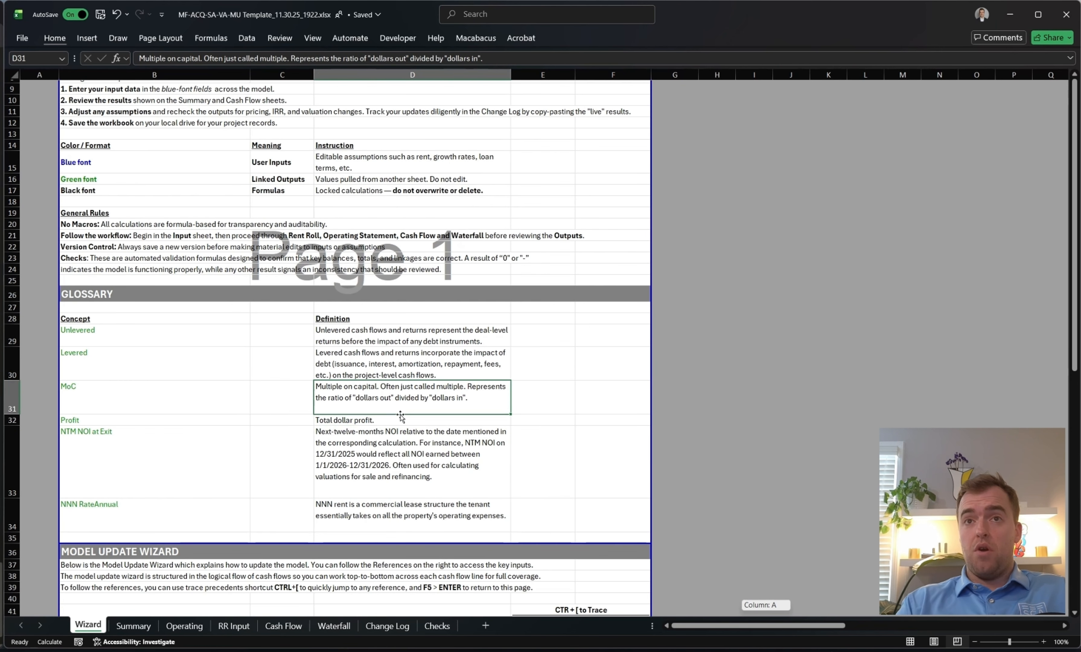
{"action": "left_click", "coordinate": [395, 419]}
{"action": "left_click", "coordinate": [392, 354]}
{"action": "left_click", "coordinate": [389, 342]}
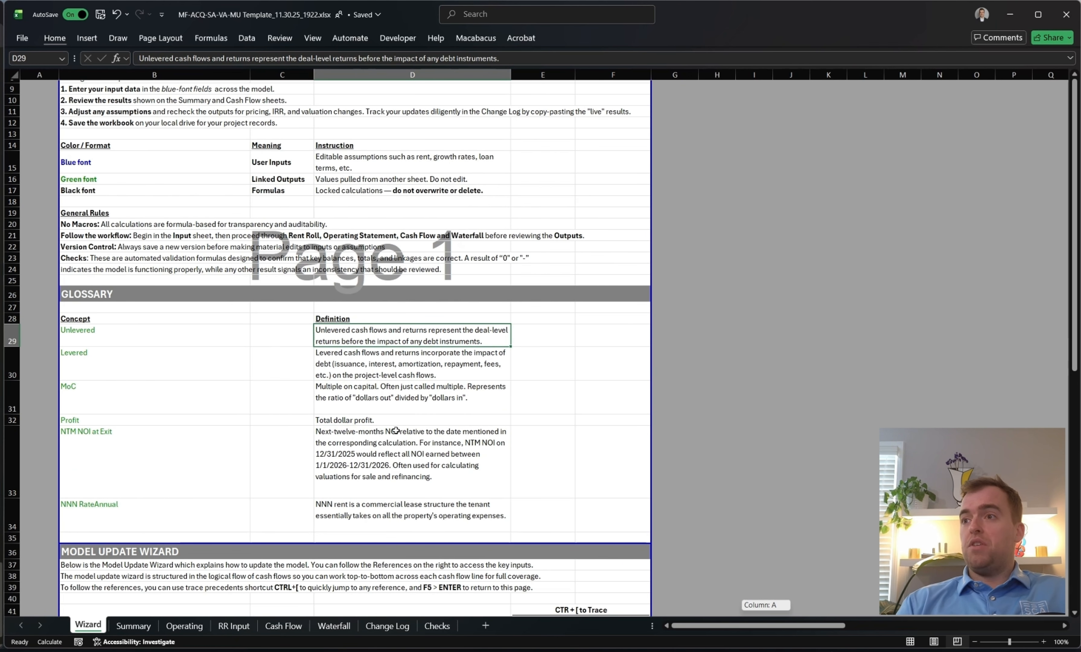
{"action": "scroll", "coordinate": [403, 467], "scroll_direction": "down", "scroll_amount": 1}
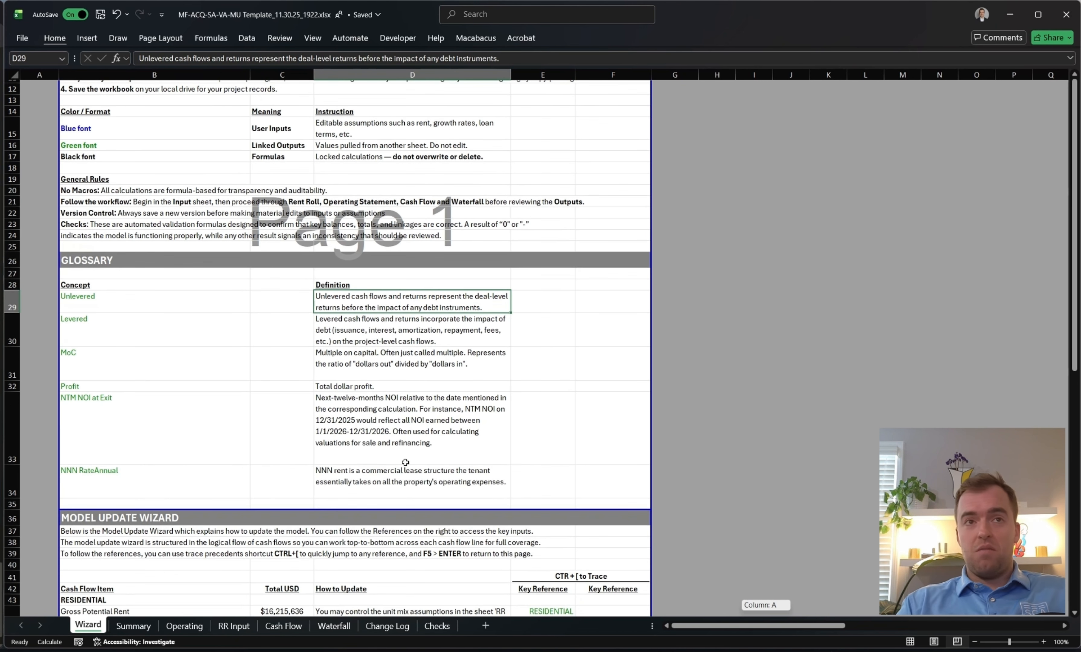
{"action": "left_click", "coordinate": [379, 423]}
Review the Model Update Wizard section and highlight the cash flow items from Gross Potential Rent to Bad Debt in B44:B46.
{"action": "scroll", "coordinate": [360, 466], "scroll_direction": "down", "scroll_amount": 7}
{"action": "left_click", "coordinate": [153, 298]}
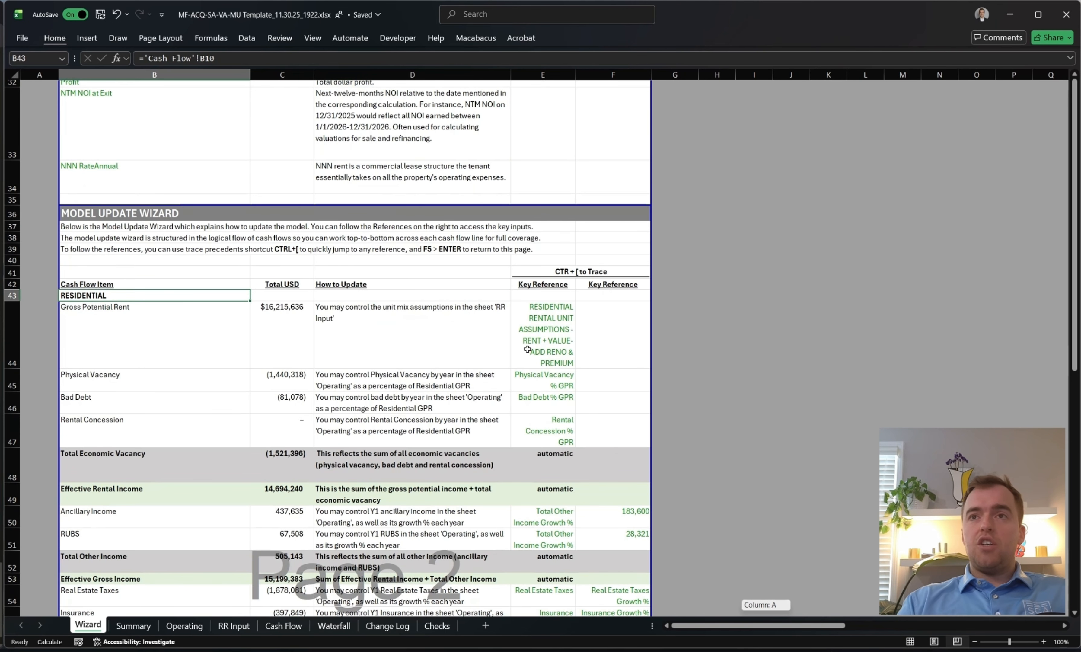
{"action": "left_click", "coordinate": [152, 307]}
{"action": "scroll", "coordinate": [147, 308], "scroll_direction": "down", "scroll_amount": 1}
{"action": "left_click_drag", "start_coordinate": [145, 299], "coordinate": [137, 365]}
{"action": "scroll", "coordinate": [175, 440], "scroll_direction": "down", "scroll_amount": 4}
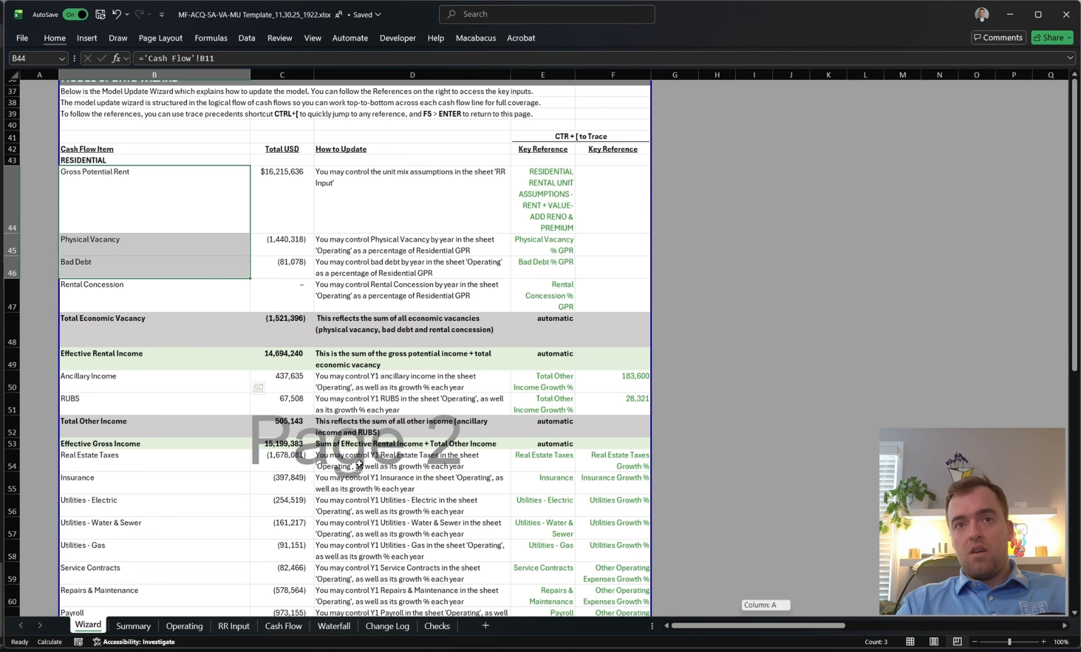
{"action": "scroll", "coordinate": [220, 527], "scroll_direction": "up", "scroll_amount": 3}
Inspect the LIRR cell C81 on the Cash Flow sheet, and return to the Wizard sheet's Model Update Wizard section.
{"action": "left_click", "coordinate": [283, 626]}
{"action": "scroll", "coordinate": [325, 406], "scroll_direction": "down", "scroll_amount": 11}
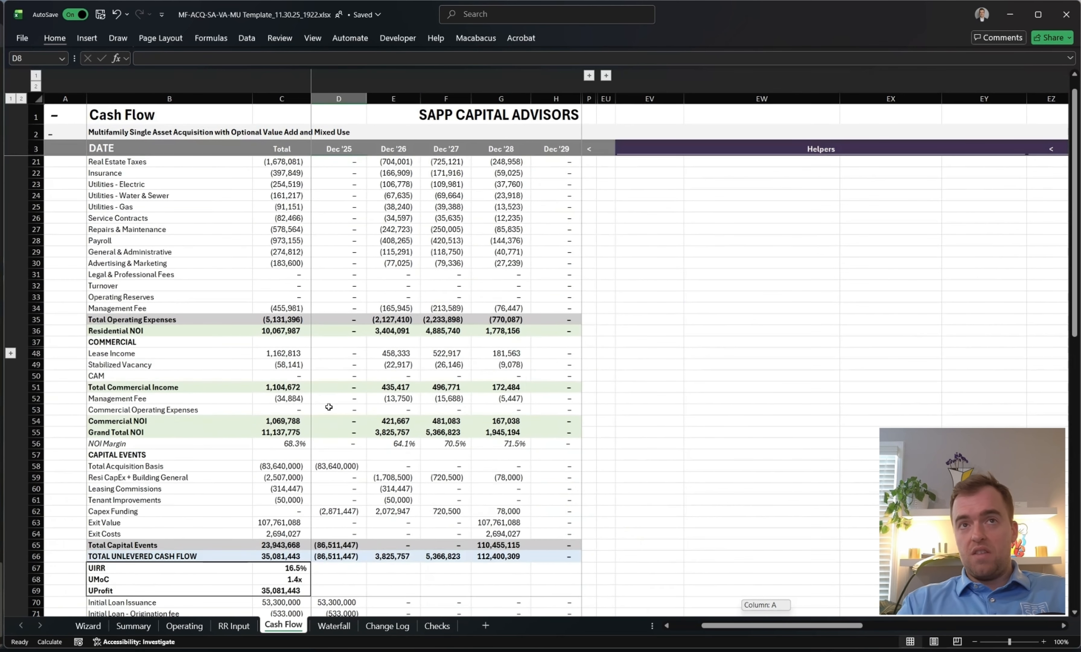
{"action": "left_click", "coordinate": [303, 490]}
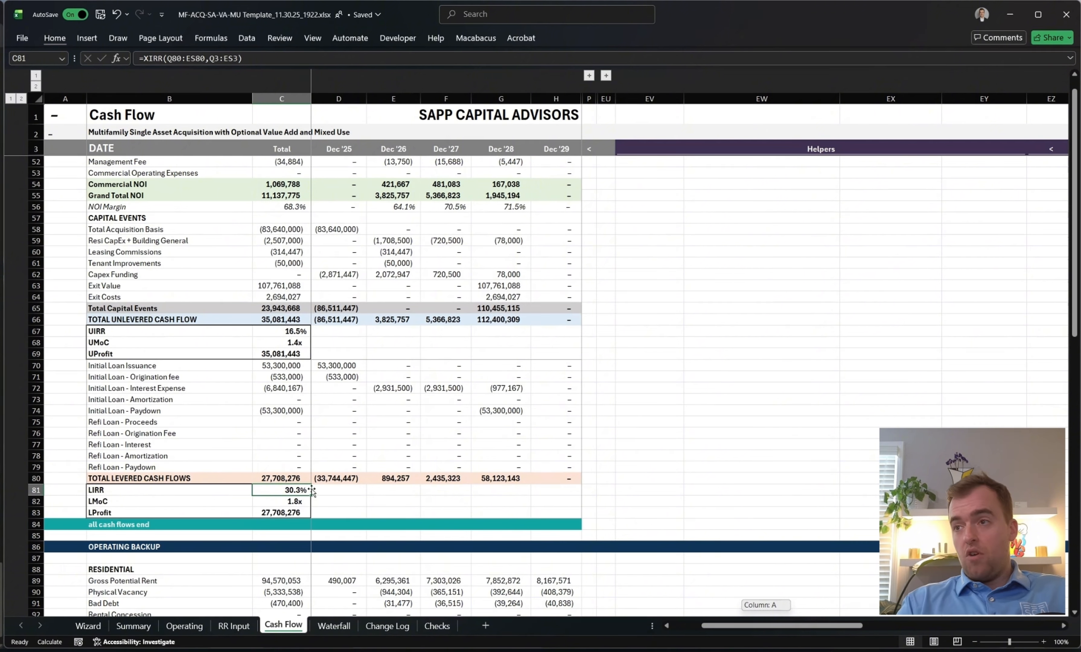
{"action": "key", "text": "ctrl+Home"}
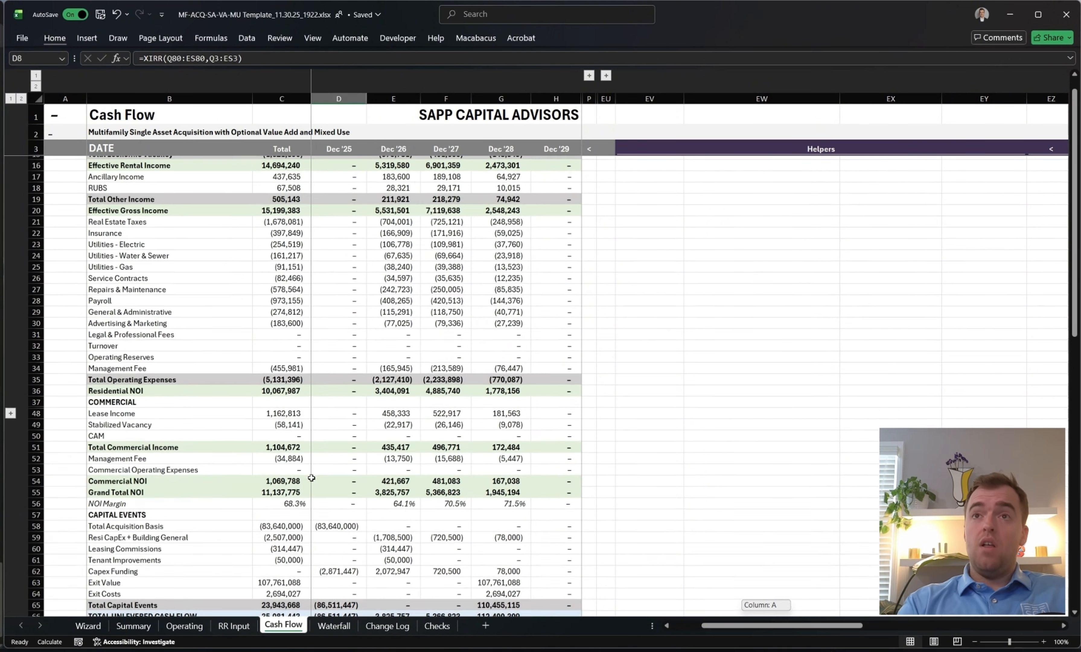
{"action": "left_click", "coordinate": [88, 625]}
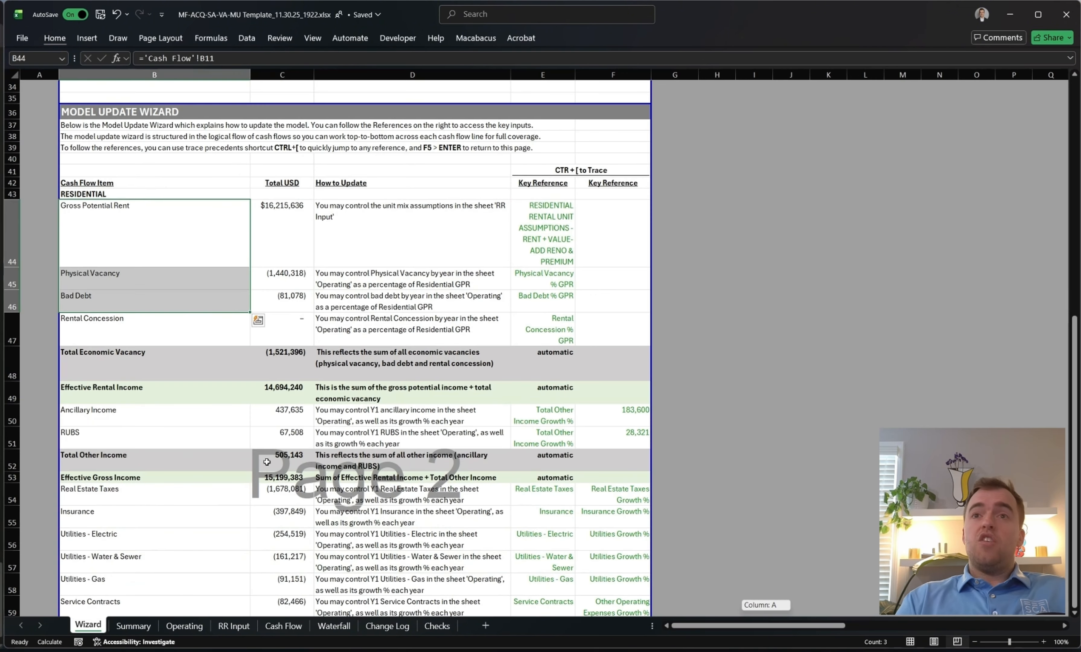
Review the How to Update note and key reference for Gross Potential Rent in row 44, and the residential items below it.
{"action": "left_click", "coordinate": [351, 262]}
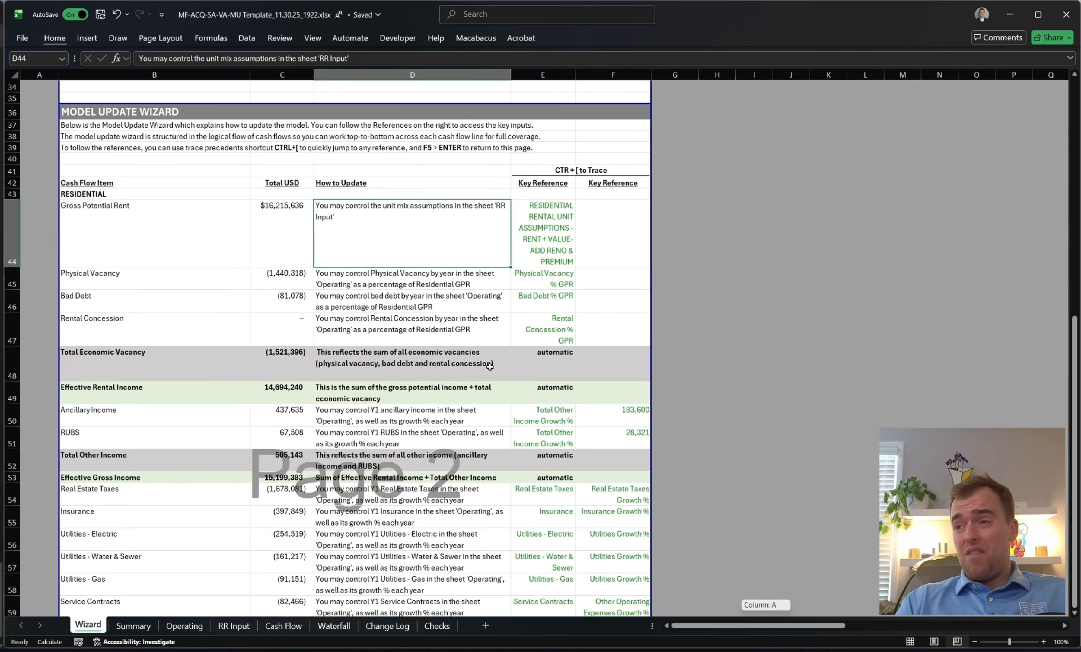
{"action": "left_click", "coordinate": [511, 231]}
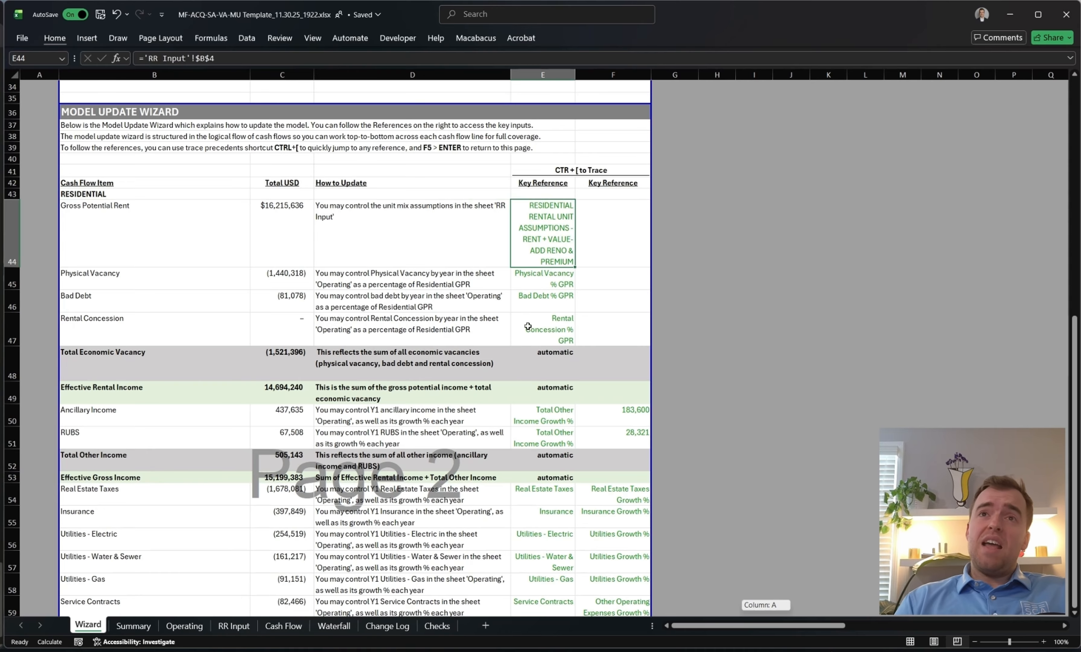
{"action": "left_click", "coordinate": [467, 241]}
{"action": "scroll", "coordinate": [463, 264], "scroll_direction": "up", "scroll_amount": 3, "text": "ctrl"}
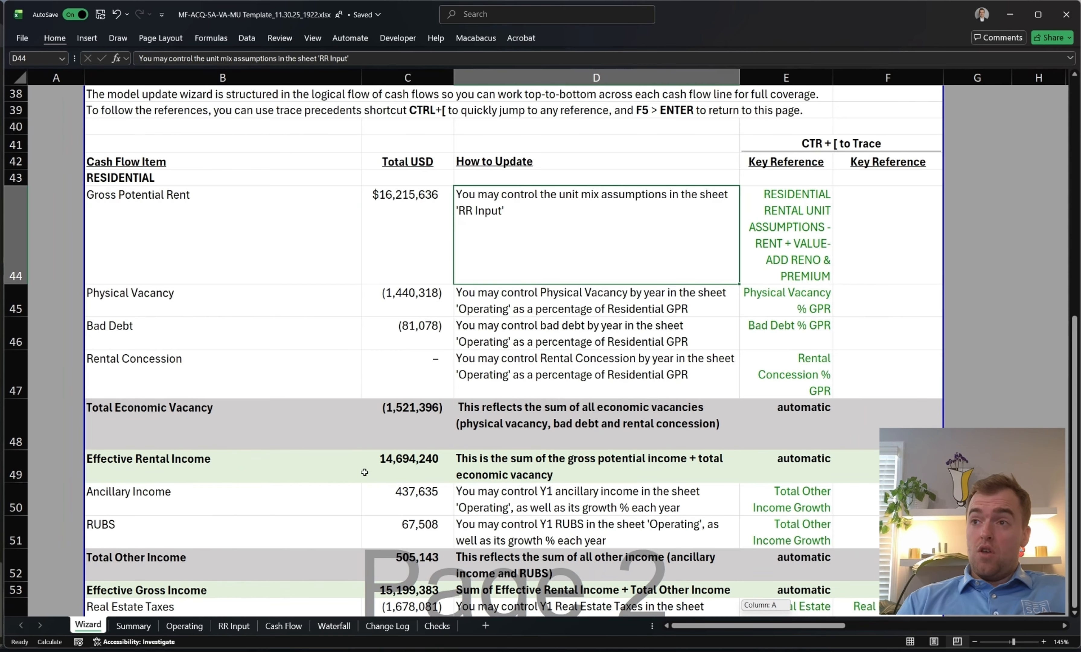
{"action": "scroll", "coordinate": [554, 374], "scroll_direction": "down", "scroll_amount": 3}
{"action": "scroll", "coordinate": [646, 422], "scroll_direction": "down", "scroll_amount": 3}
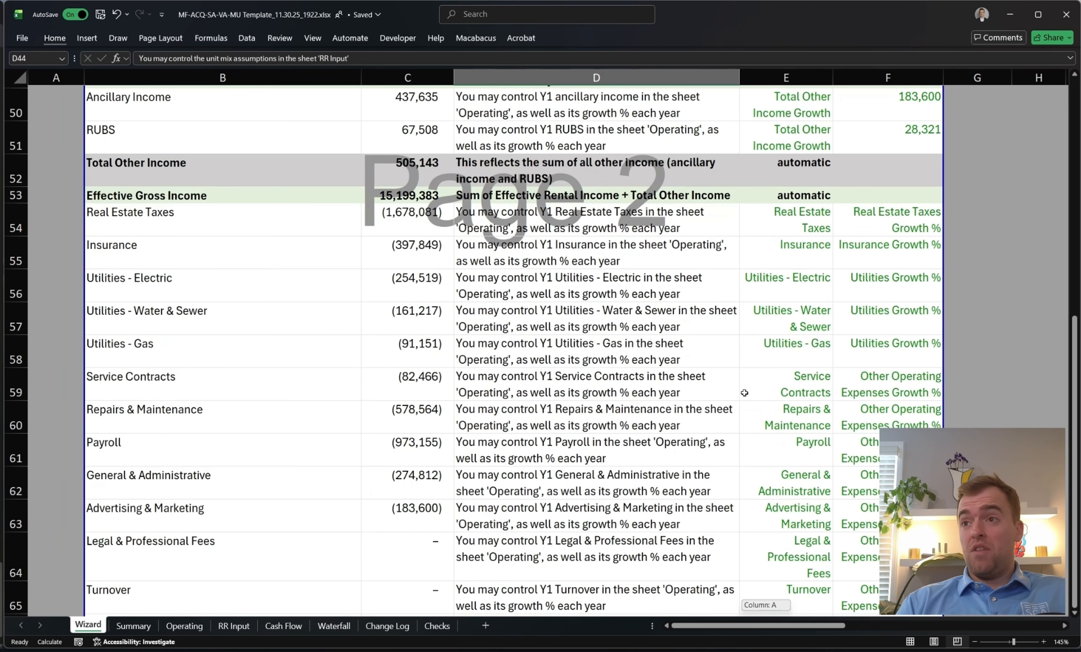
Trace the Payroll key reference in E61 to its source on the Operating sheet, and return to the Wizard sheet.
{"action": "left_click", "coordinate": [860, 402]}
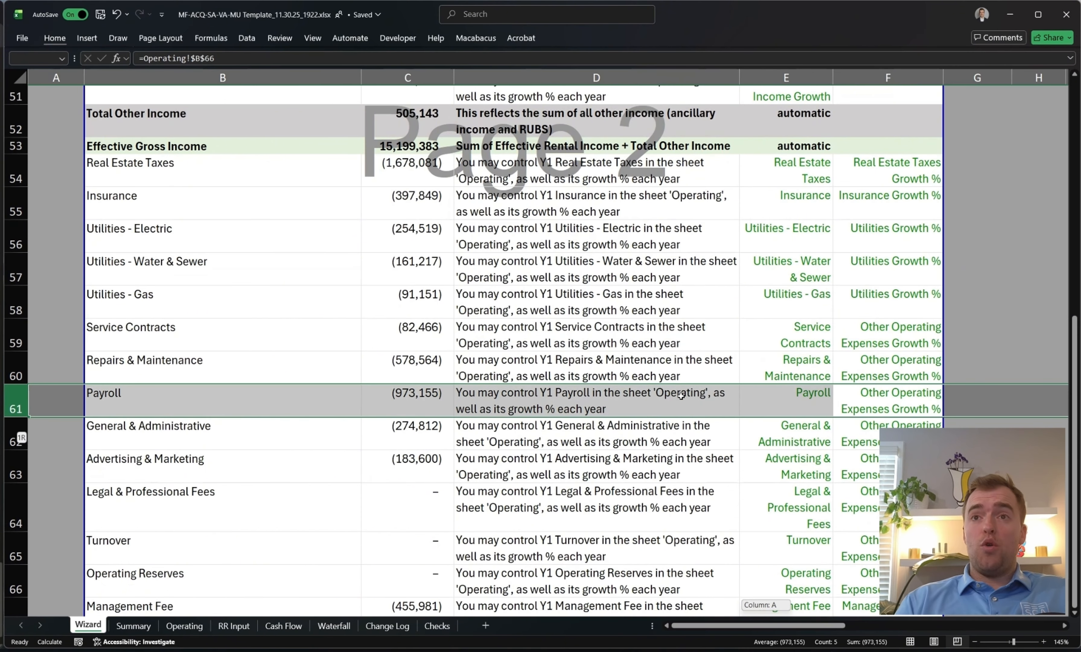
{"action": "left_click", "coordinate": [797, 392]}
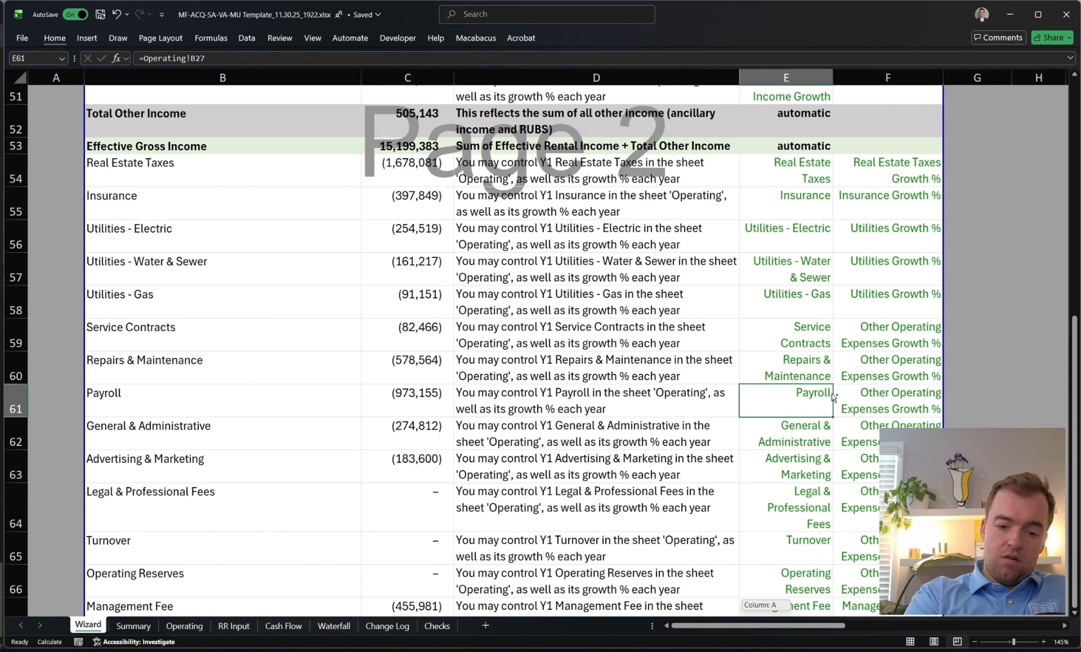
{"action": "key", "text": "ctrl+bracketleft"}
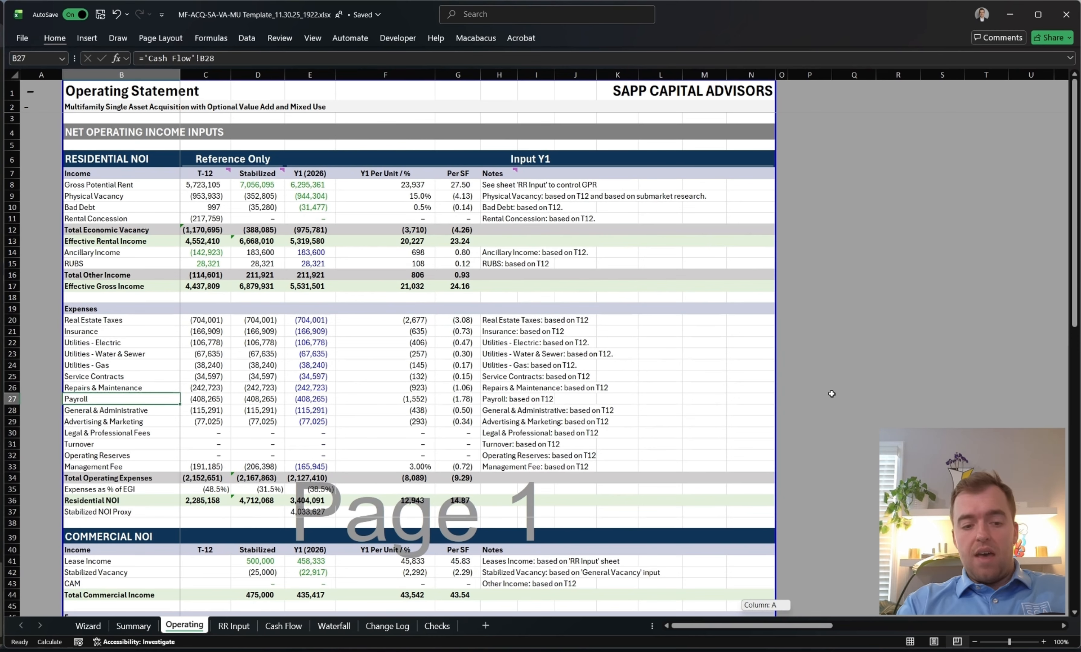
{"action": "key", "text": "F5"}
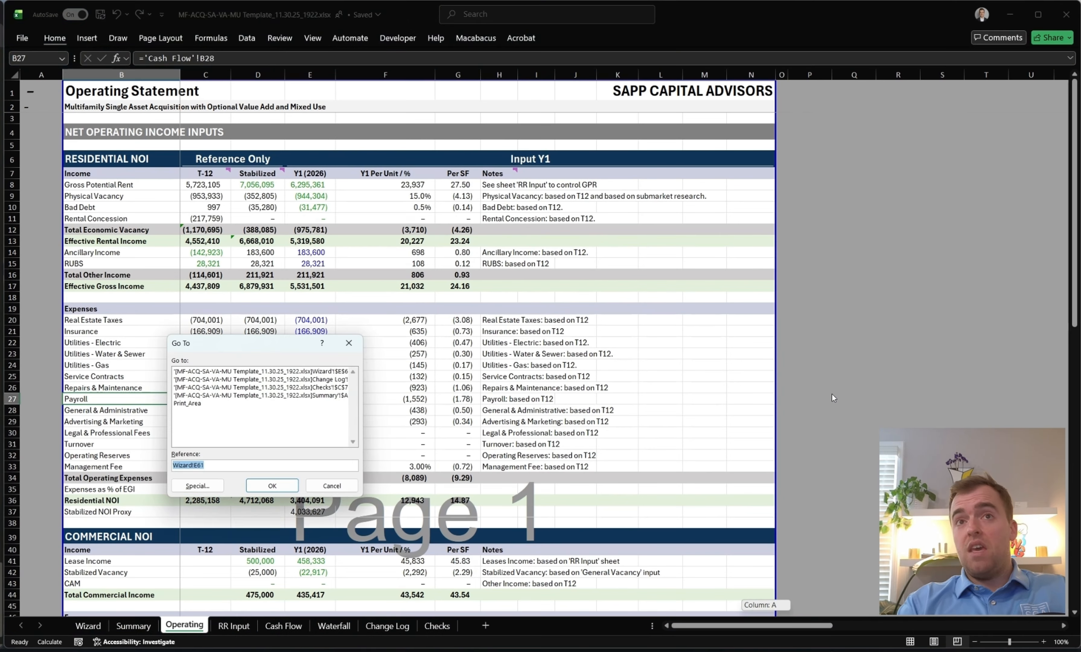
{"action": "key", "text": "Return"}
Trace Payroll's growth reference in F61 to the Other Operating Expenses Growth % row on the Operating sheet, and return to the Wizard row.
{"action": "key", "text": "Right"}
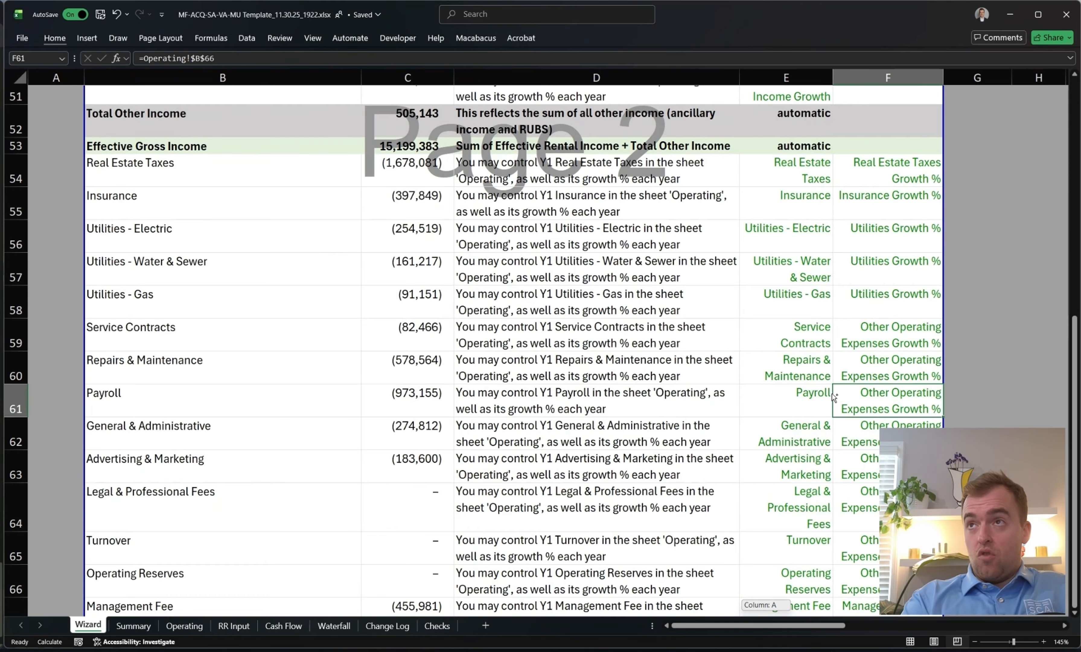
{"action": "key", "text": "ctrl+bracketleft"}
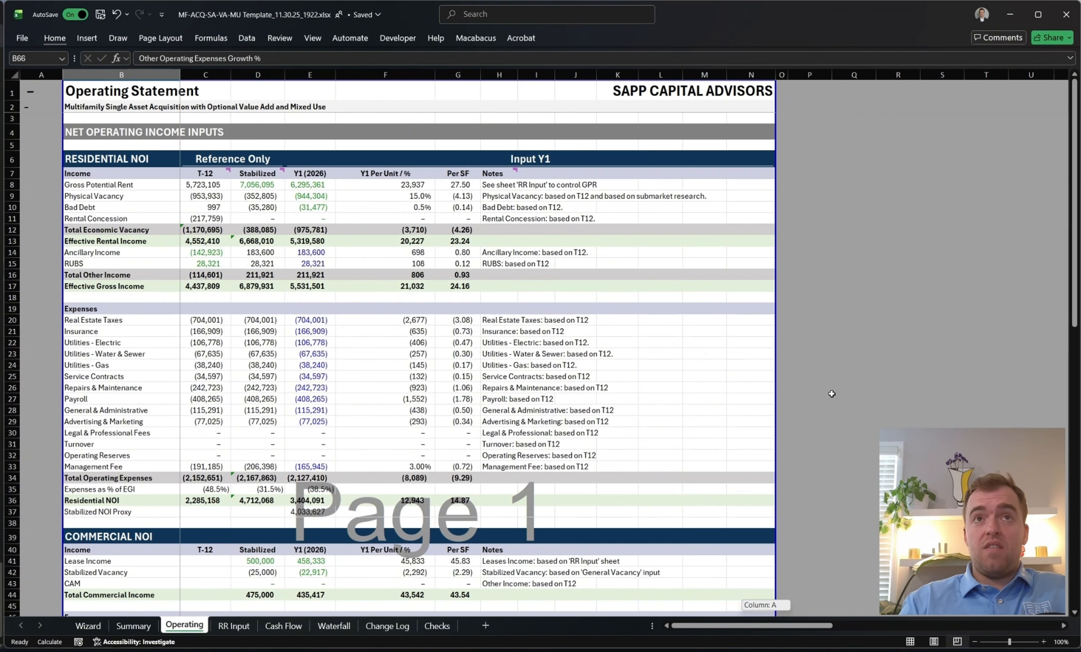
{"action": "scroll", "coordinate": [832, 394], "scroll_direction": "down", "scroll_amount": 13}
{"action": "key", "text": "shift+space"}
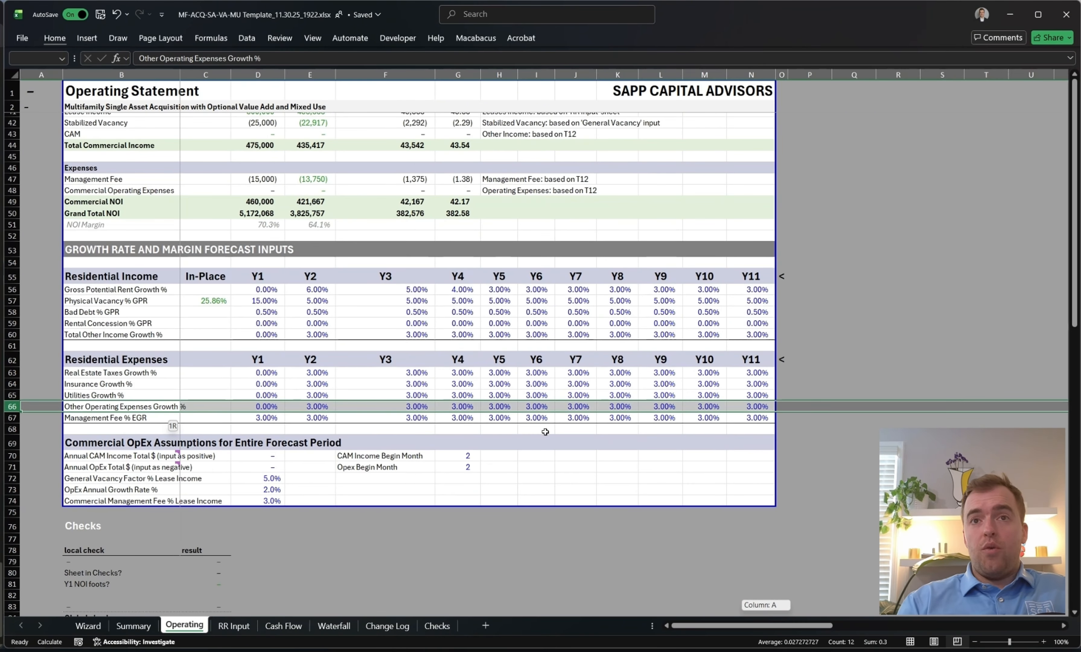
{"action": "key", "text": "F5"}
{"action": "key", "text": "Return"}
{"action": "key", "text": "shift+space"}
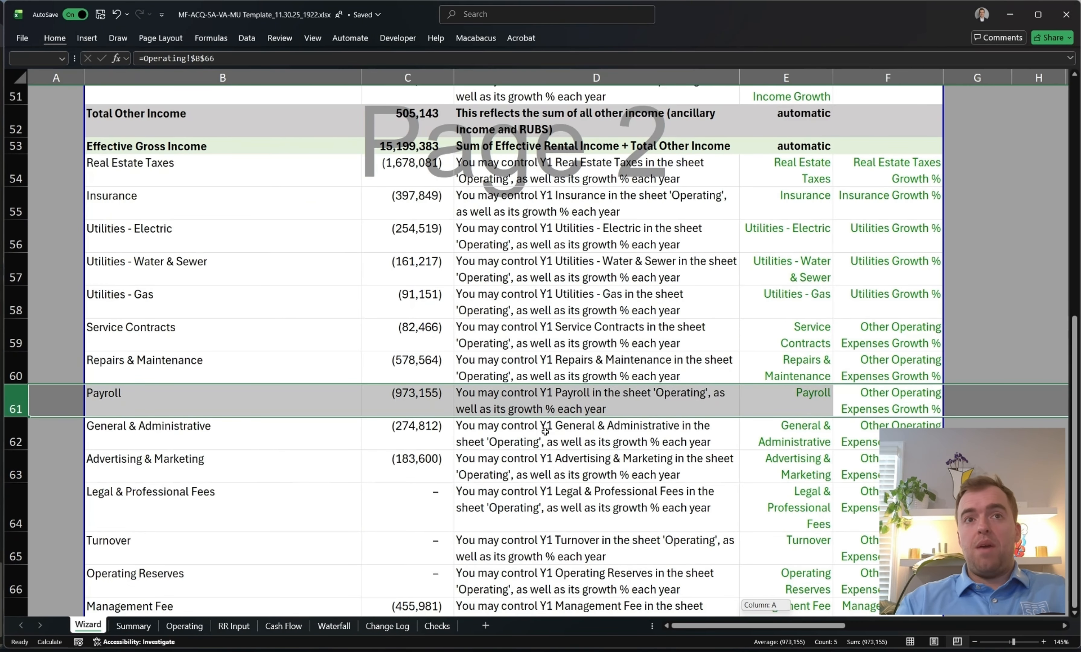
Look through the remaining Wizard cash flow items down to Total Levered Cash Flows and the local checks, and return to cell A1.
{"action": "key", "text": "Left"}
{"action": "key", "text": "Left"}
{"action": "scroll", "coordinate": [615, 437], "scroll_direction": "down", "scroll_amount": 4}
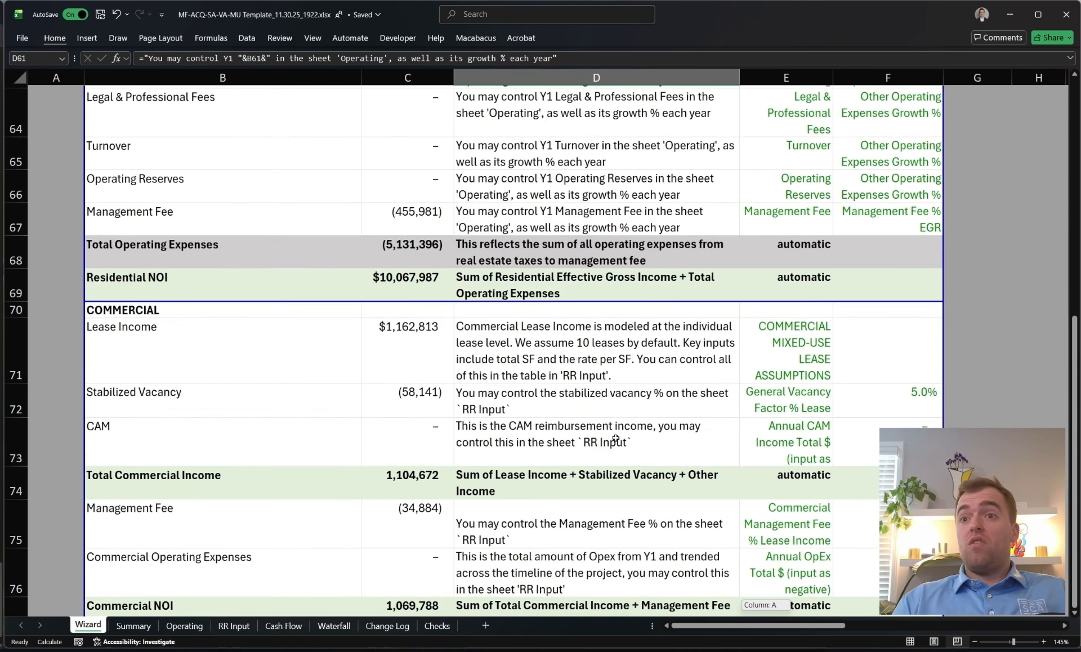
{"action": "scroll", "coordinate": [615, 438], "scroll_direction": "down", "scroll_amount": 8}
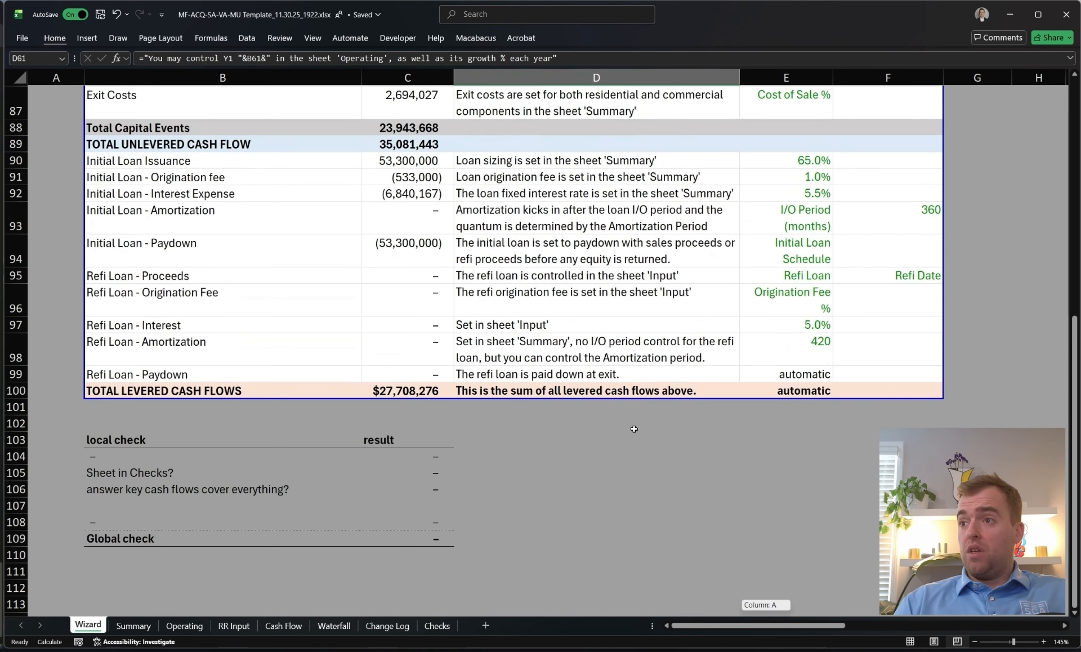
{"action": "scroll", "coordinate": [634, 429], "scroll_direction": "down", "scroll_amount": 1}
{"action": "key", "text": "ctrl+Home"}
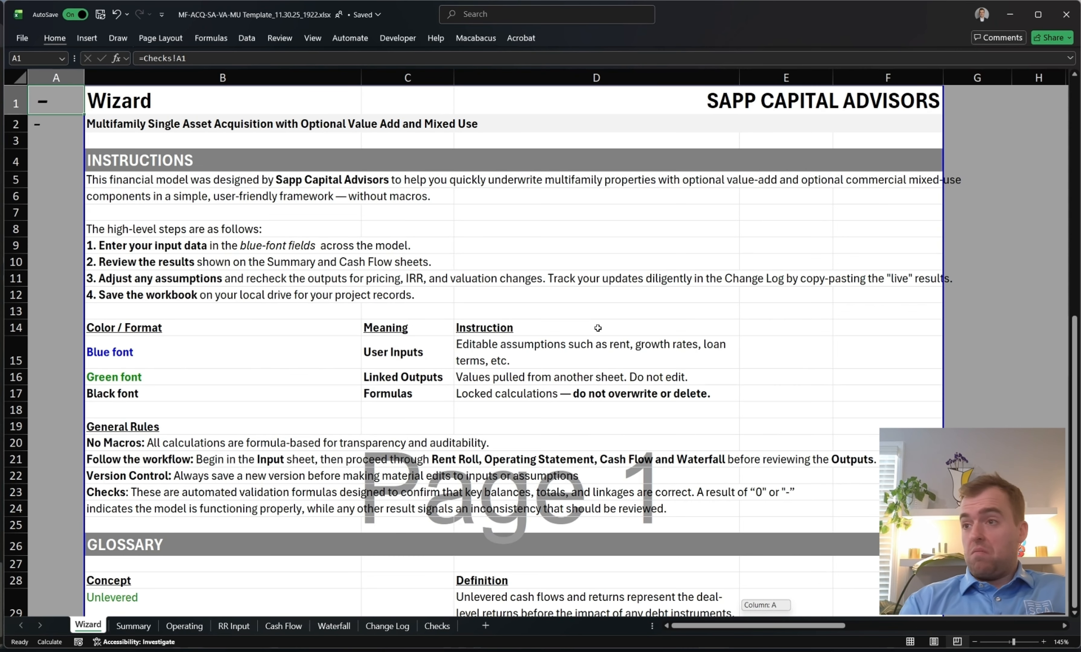
View the Summary sheet, inspect the Total Sources formula in H19, and return to the Wizard sheet.
{"action": "key", "text": "ctrl+Page_Down"}
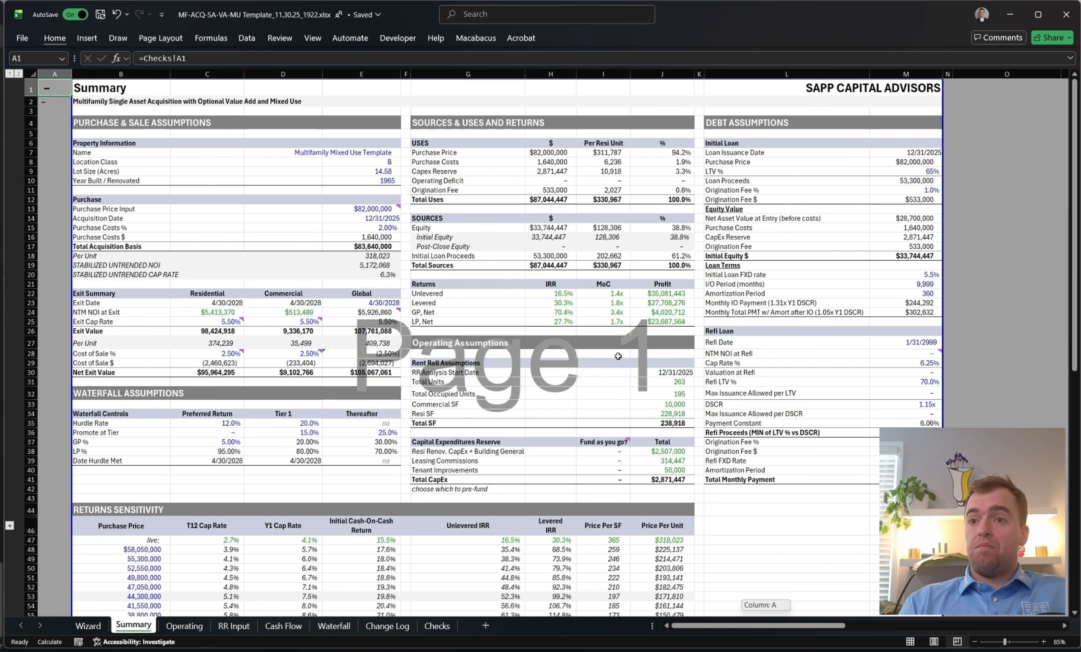
{"action": "left_click", "coordinate": [548, 263]}
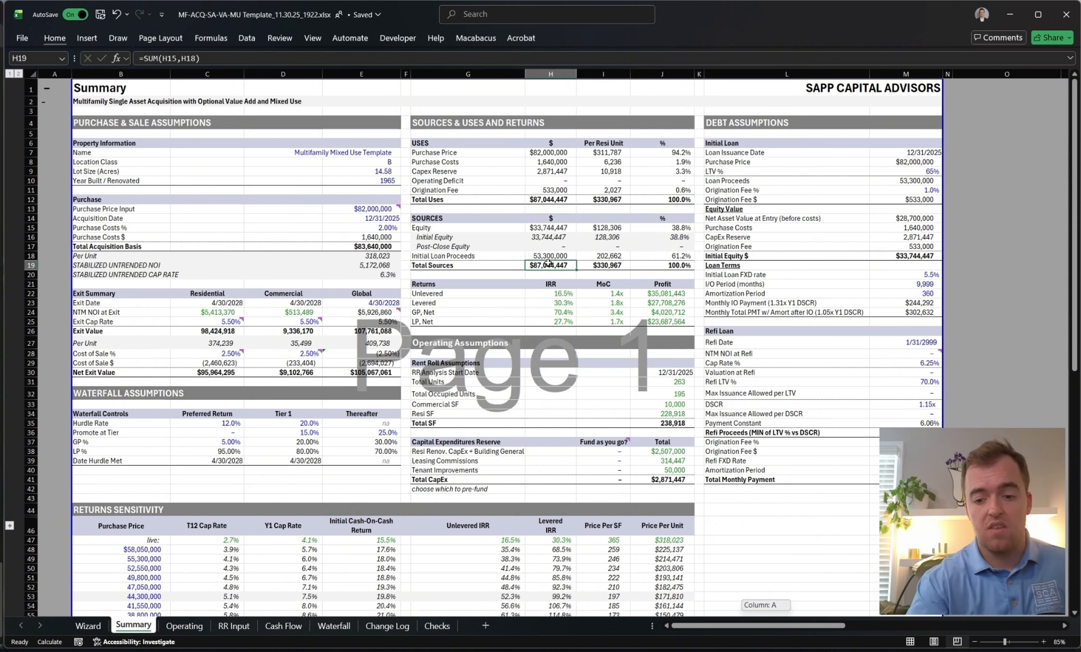
{"action": "key", "text": "ctrl+Page_Up"}
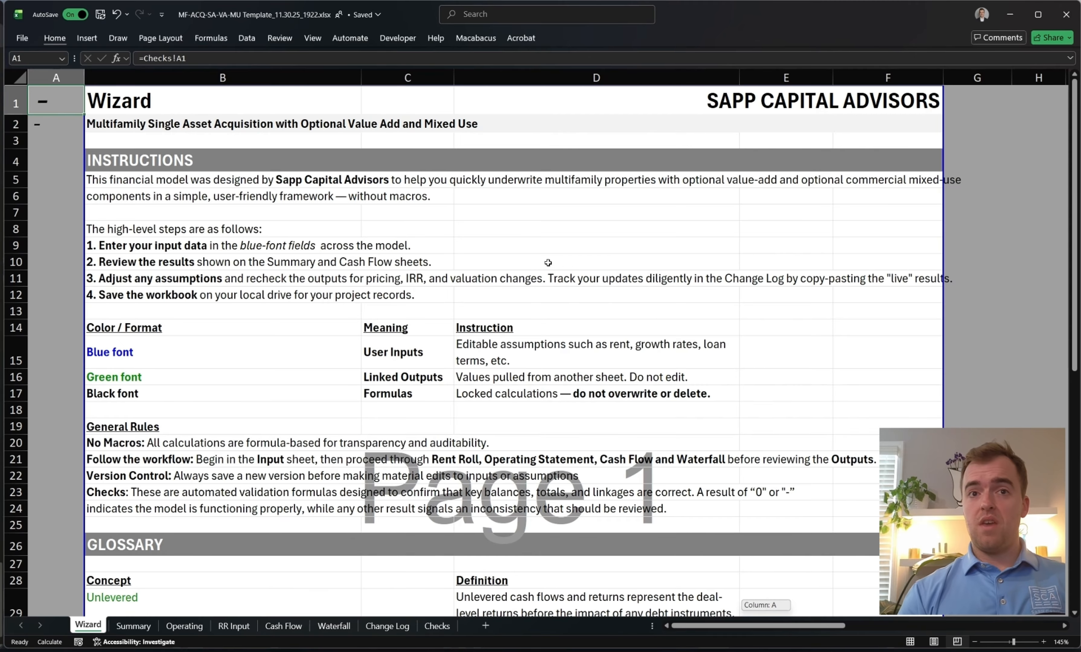
Group all sheets from Wizard through Checks and open the print preview for them.
{"action": "key", "text": "ctrl+shift+Page_Down"}
{"action": "key", "text": "ctrl+shift+Page_Down"}
{"action": "key", "text": "ctrl+shift+Page_Down"}
{"action": "key", "text": "ctrl+shift+Page_Down"}
{"action": "key", "text": "ctrl+shift+Page_Down"}
{"action": "key", "text": "ctrl+shift+Page_Down"}
{"action": "key", "text": "ctrl+shift+Page_Down"}
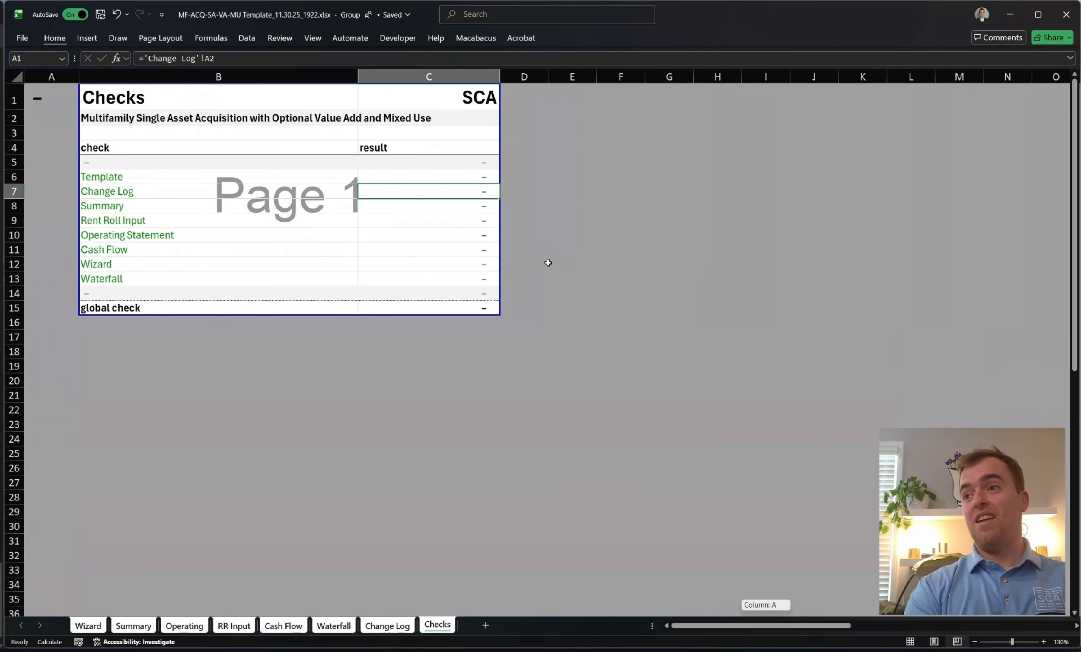
{"action": "key", "text": "ctrl+p"}
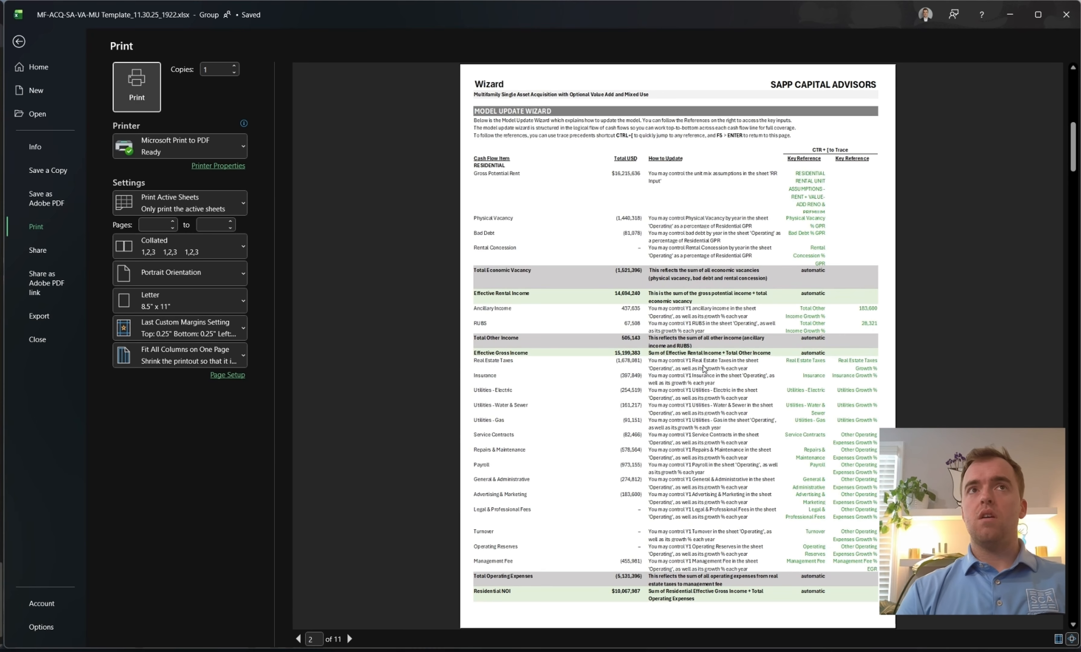
Examine the print preview pages from the Wizard through Summary, Operating Statement, Rent Roll, Cash Flow, Waterfall, Change Log and Checks, and close it.
{"action": "scroll", "coordinate": [699, 364], "scroll_direction": "down", "scroll_amount": 2}
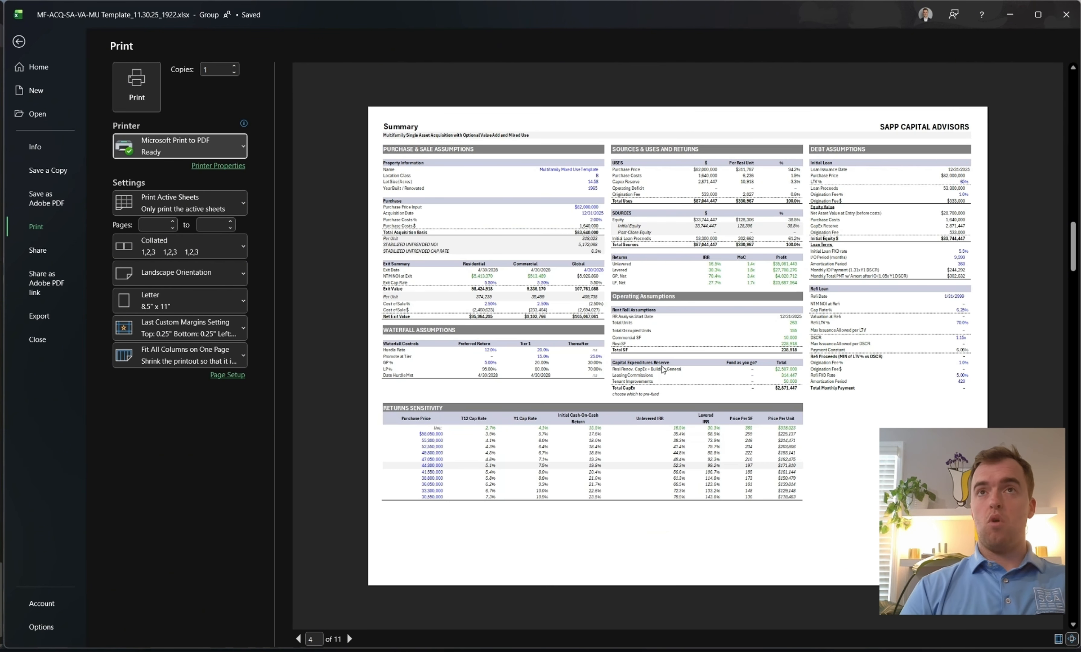
{"action": "scroll", "coordinate": [657, 363], "scroll_direction": "down", "scroll_amount": 1}
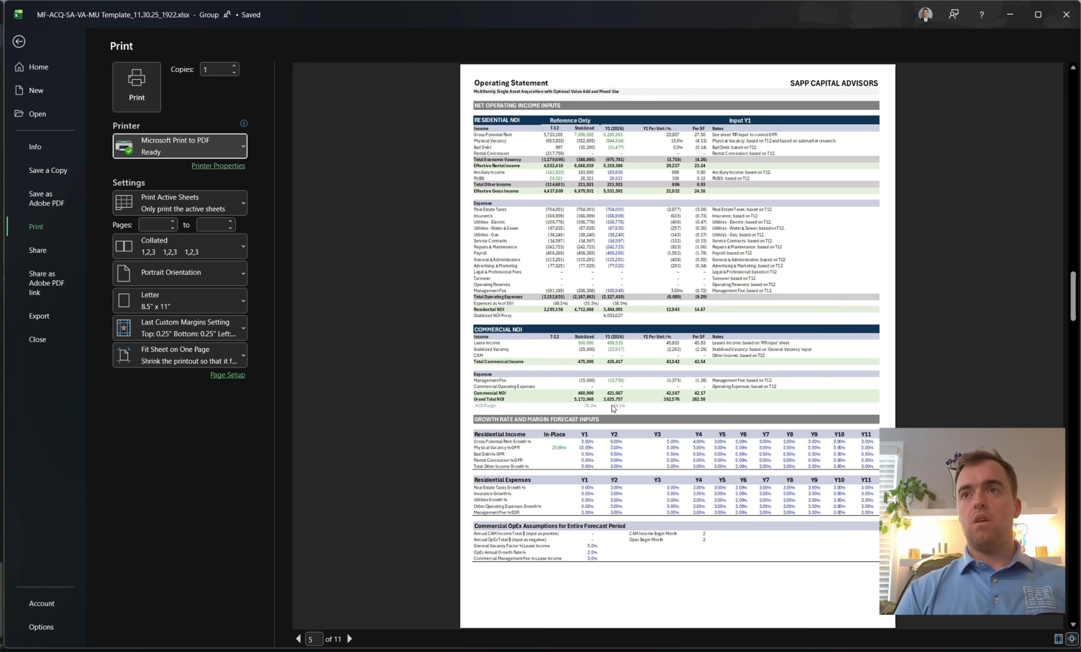
{"action": "scroll", "coordinate": [645, 371], "scroll_direction": "down", "scroll_amount": 1}
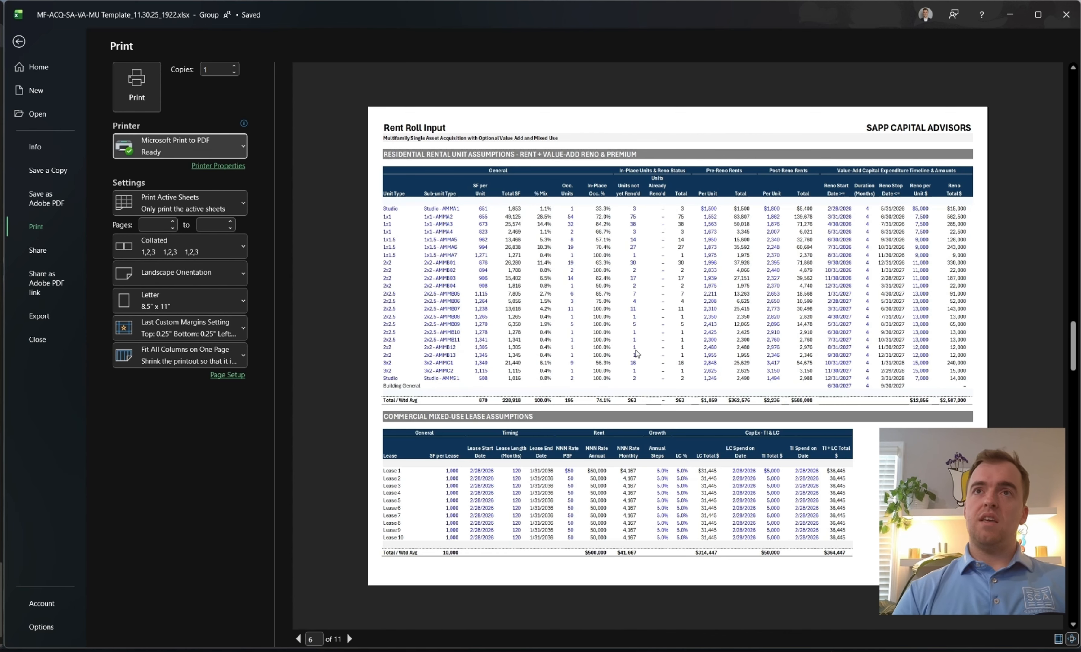
{"action": "scroll", "coordinate": [636, 348], "scroll_direction": "down", "scroll_amount": 1}
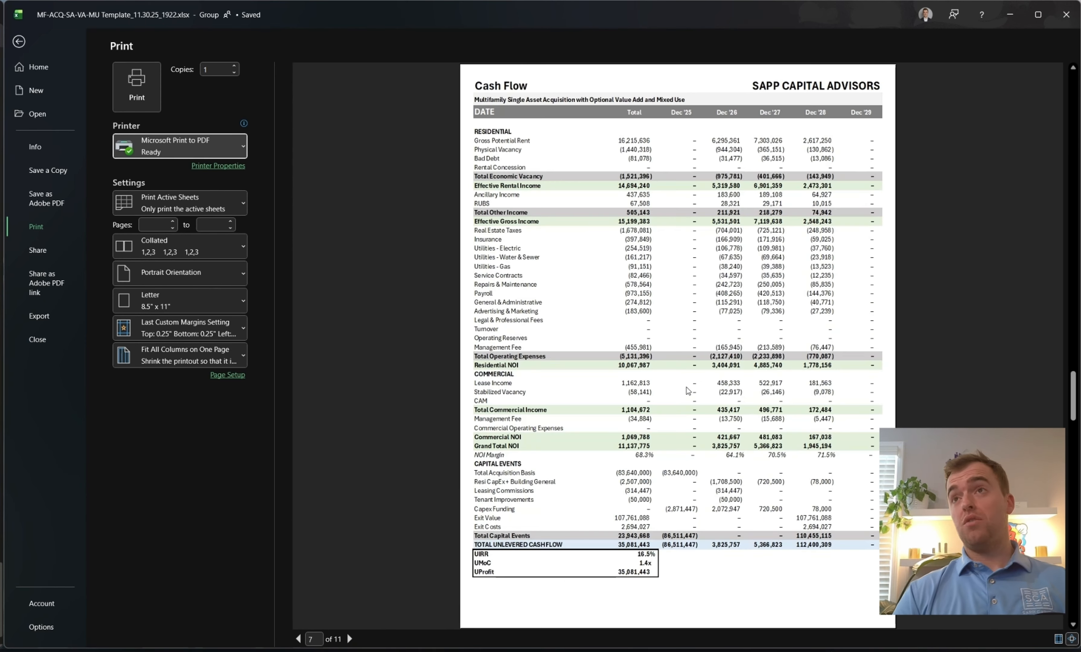
{"action": "scroll", "coordinate": [686, 387], "scroll_direction": "down", "scroll_amount": 1}
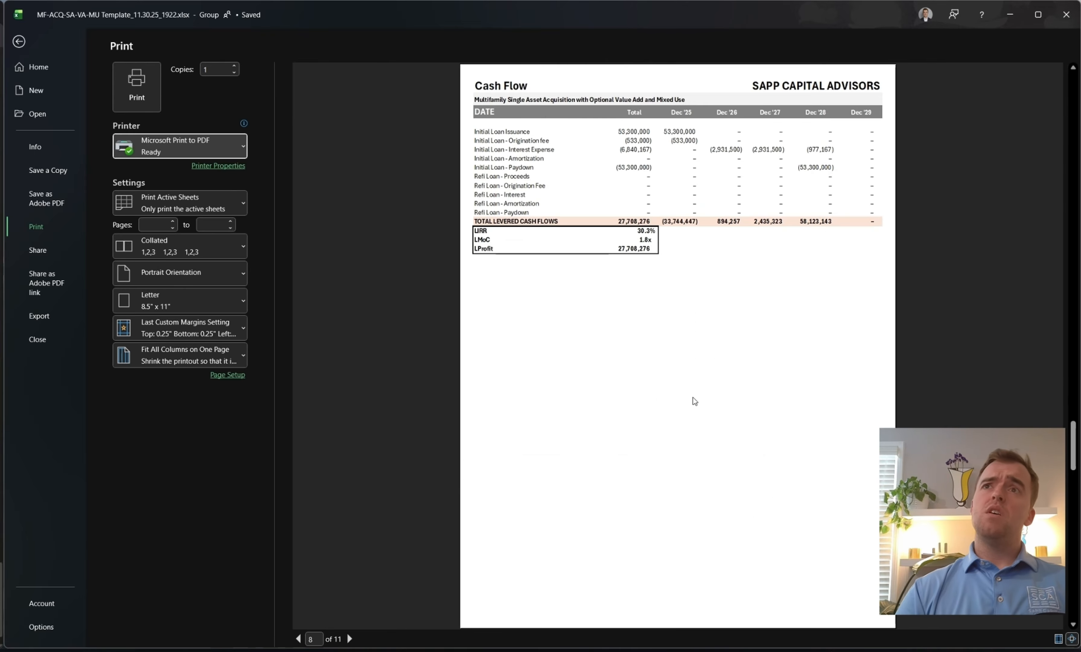
{"action": "scroll", "coordinate": [692, 406], "scroll_direction": "down", "scroll_amount": 1}
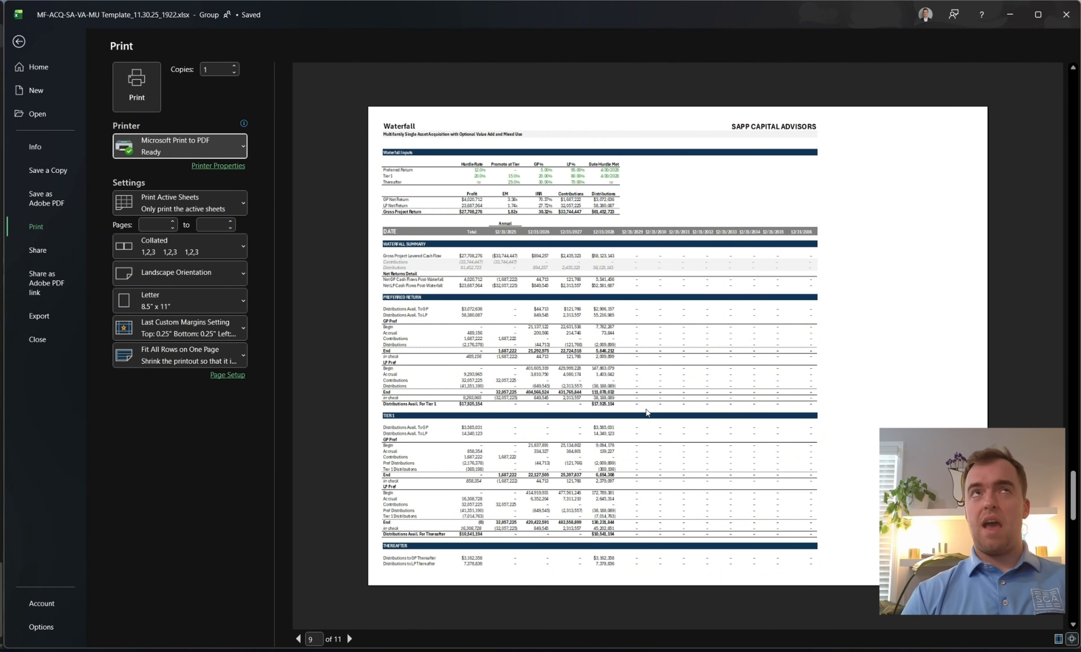
{"action": "scroll", "coordinate": [646, 409], "scroll_direction": "down", "scroll_amount": 1}
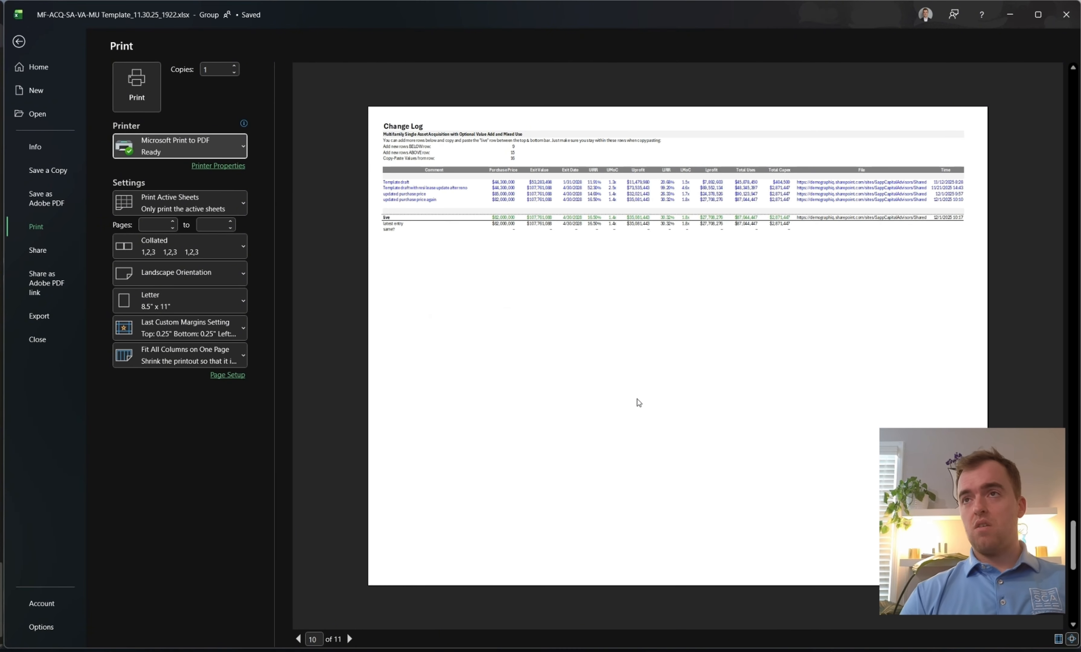
{"action": "scroll", "coordinate": [634, 391], "scroll_direction": "down", "scroll_amount": 1}
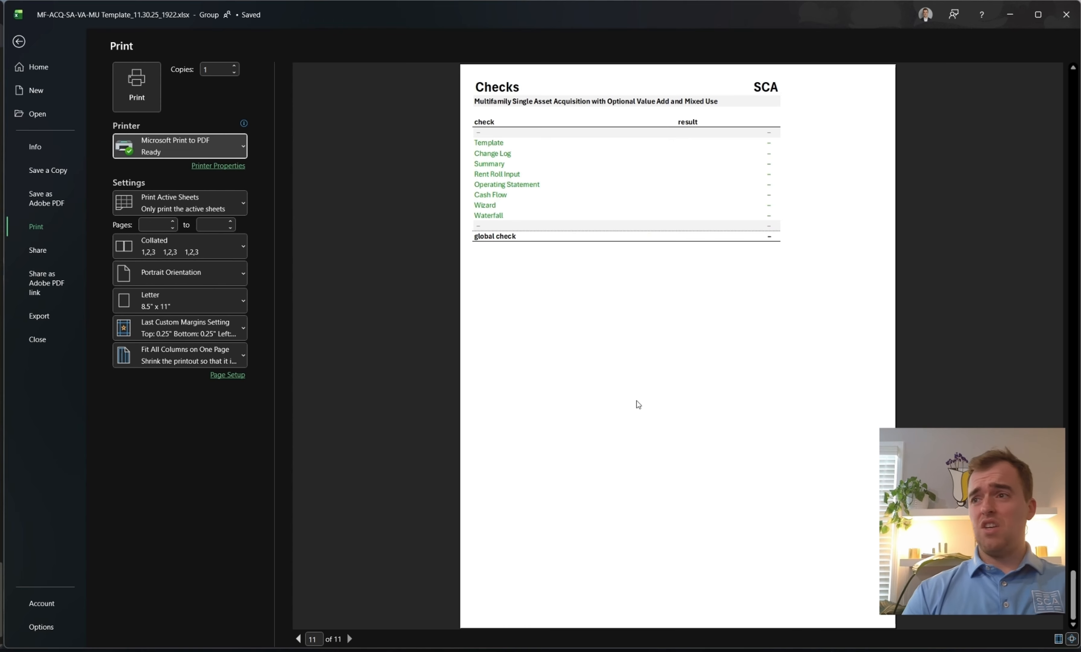
{"action": "scroll", "coordinate": [639, 402], "scroll_direction": "up", "scroll_amount": 2}
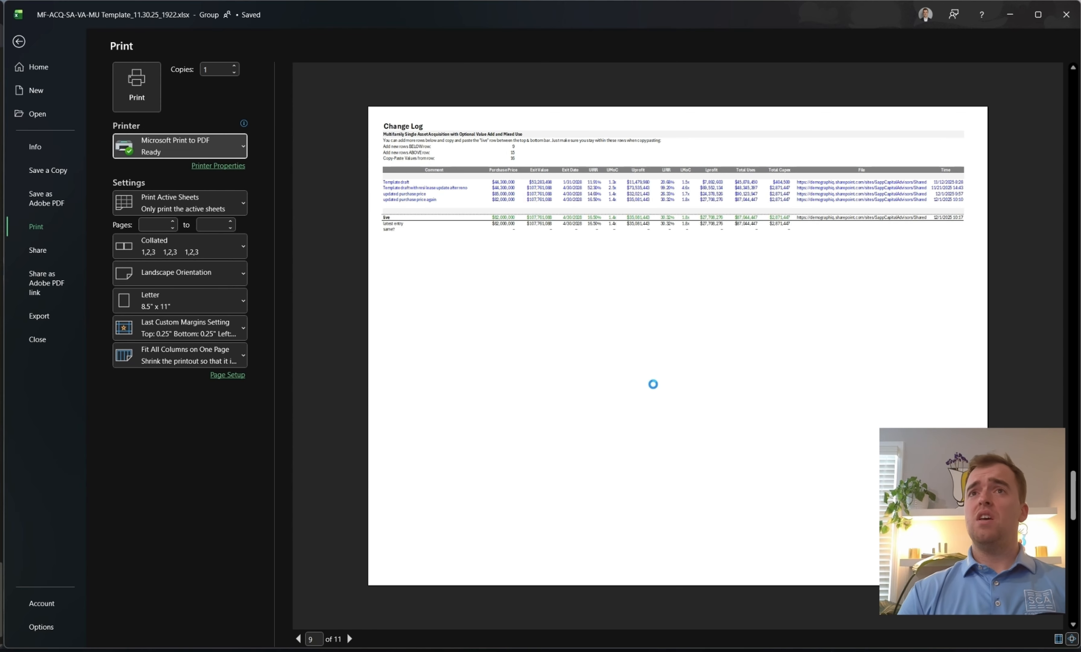
{"action": "scroll", "coordinate": [648, 382], "scroll_direction": "up", "scroll_amount": 1}
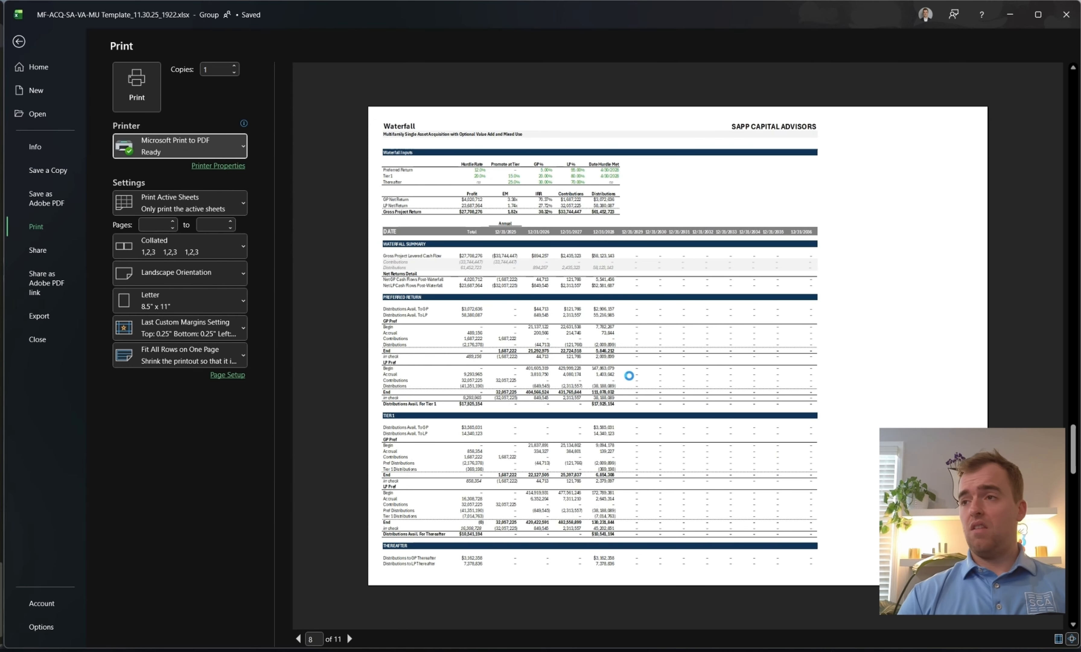
{"action": "scroll", "coordinate": [622, 357], "scroll_direction": "up", "scroll_amount": 1}
{"action": "key", "text": "Escape"}
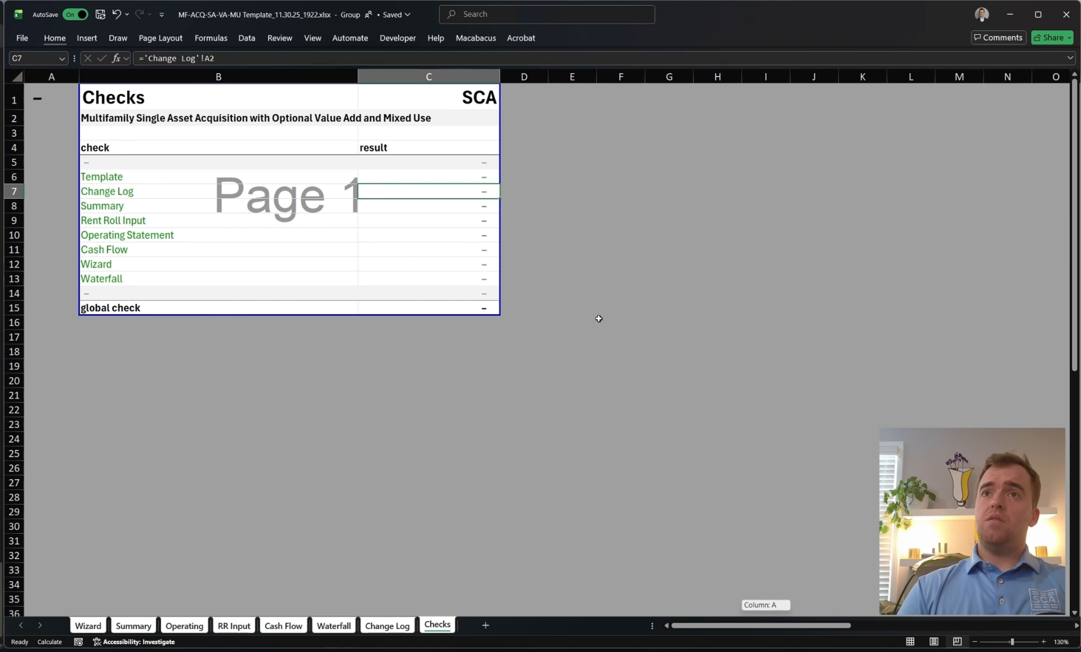
Ungroup the sheets by returning to the Wizard sheet, and select cell D8 in the Instructions section.
{"action": "key", "text": "ctrl+Page_Up"}
{"action": "key", "text": "ctrl+Page_Up"}
{"action": "key", "text": "ctrl+Page_Up"}
{"action": "key", "text": "ctrl+Page_Up"}
{"action": "key", "text": "ctrl+Page_Up"}
{"action": "key", "text": "ctrl+Page_Up"}
{"action": "key", "text": "ctrl+Page_Up"}
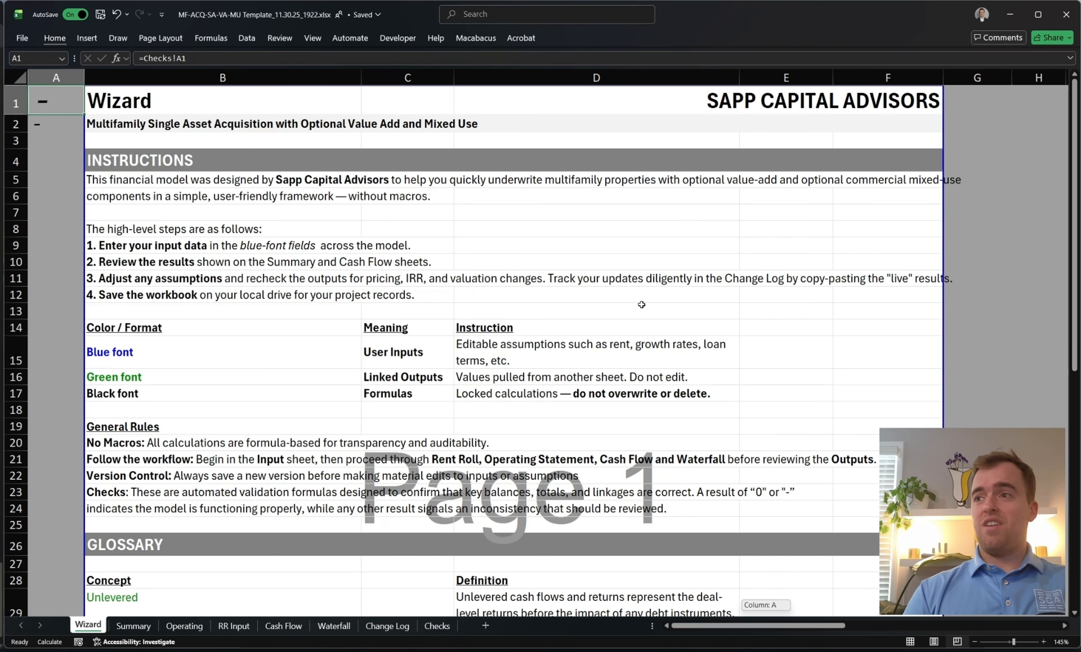
{"action": "left_click", "coordinate": [651, 283]}
{"action": "key", "text": "Up"}
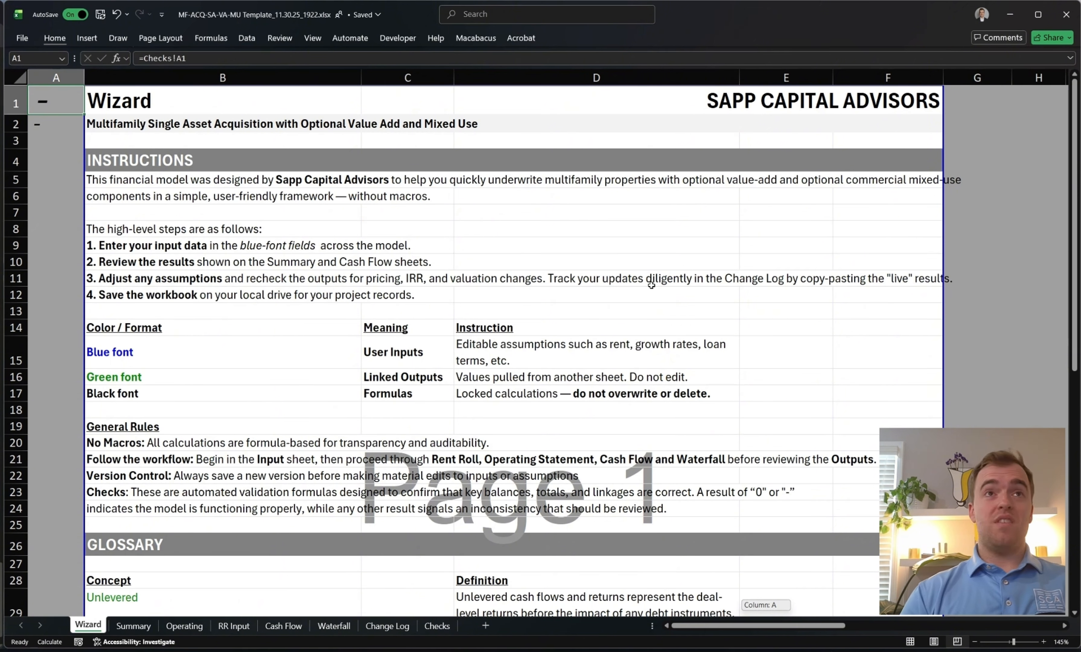
{"action": "left_click", "coordinate": [631, 229]}
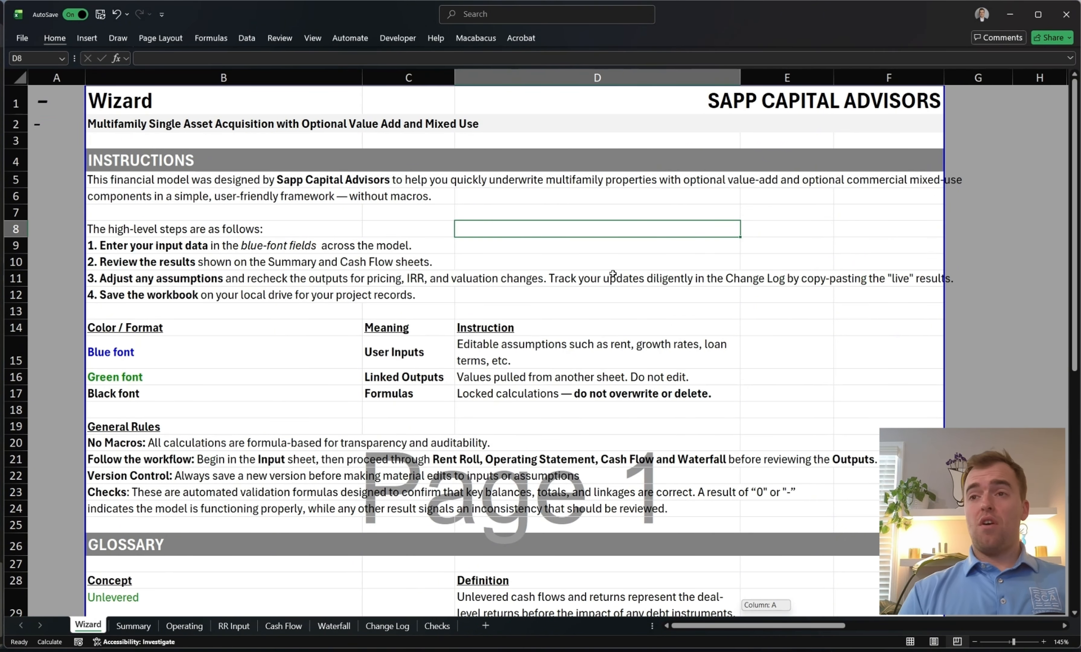